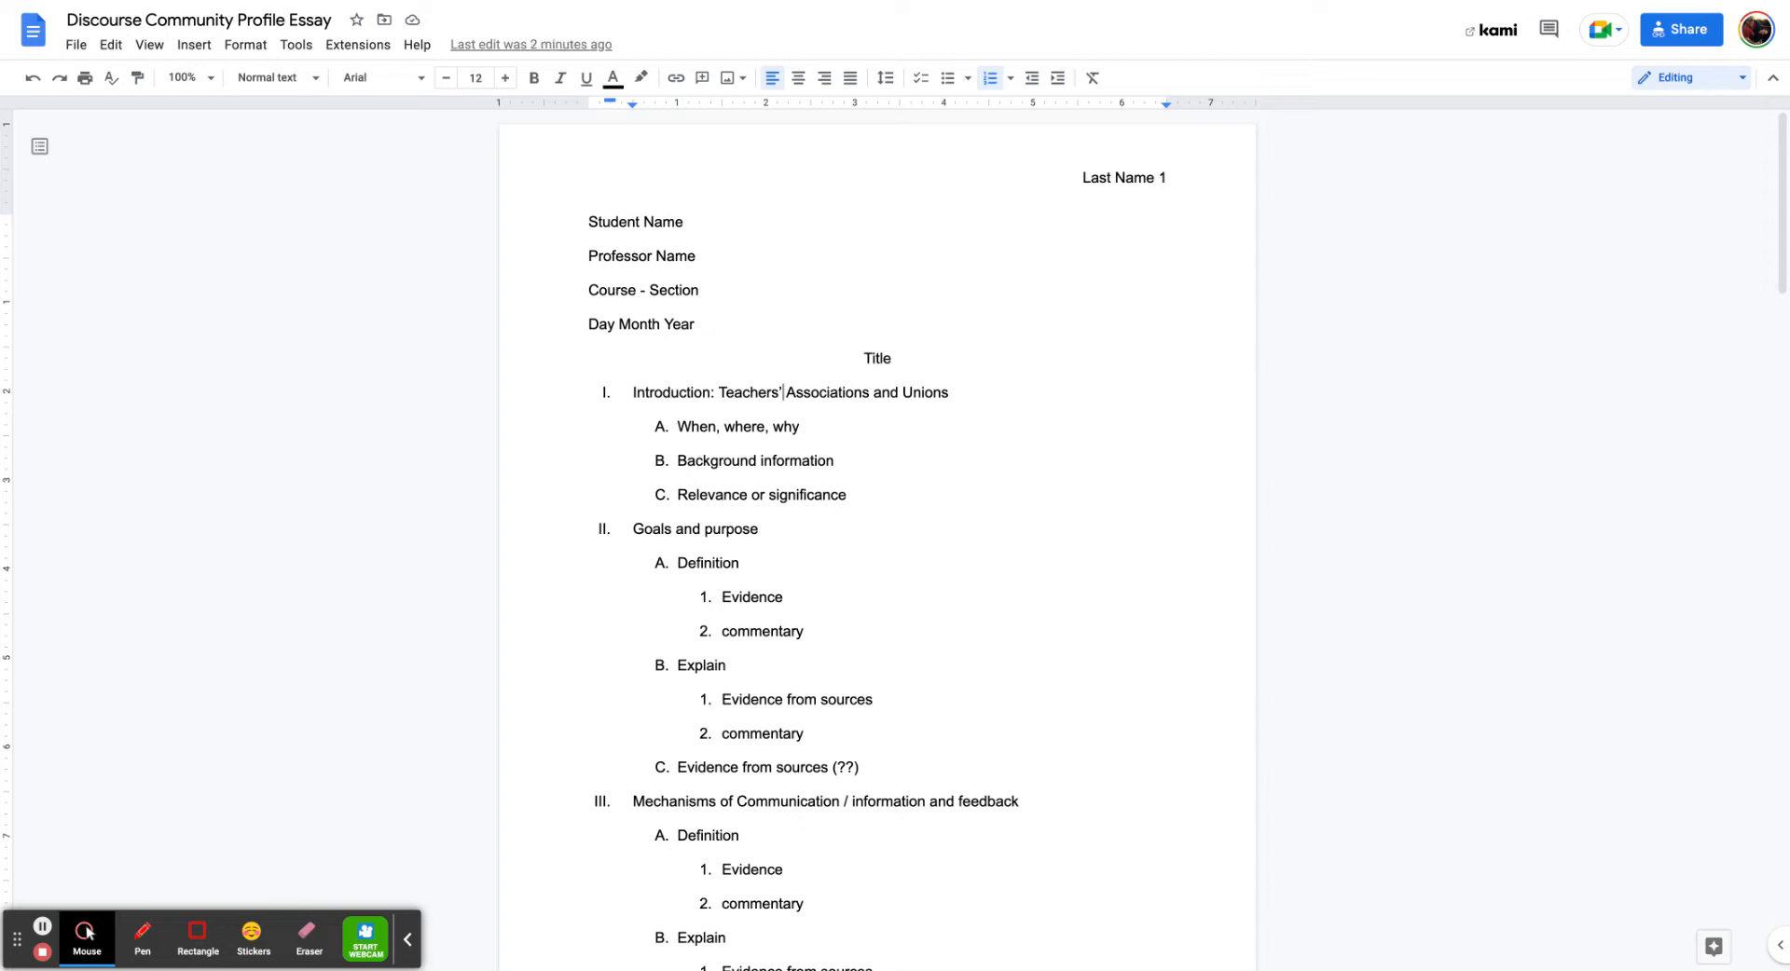
Review the whole essay outline, from the heading and introduction through the five body sections to the conclusion
scroll(876, 541, "down", 2)
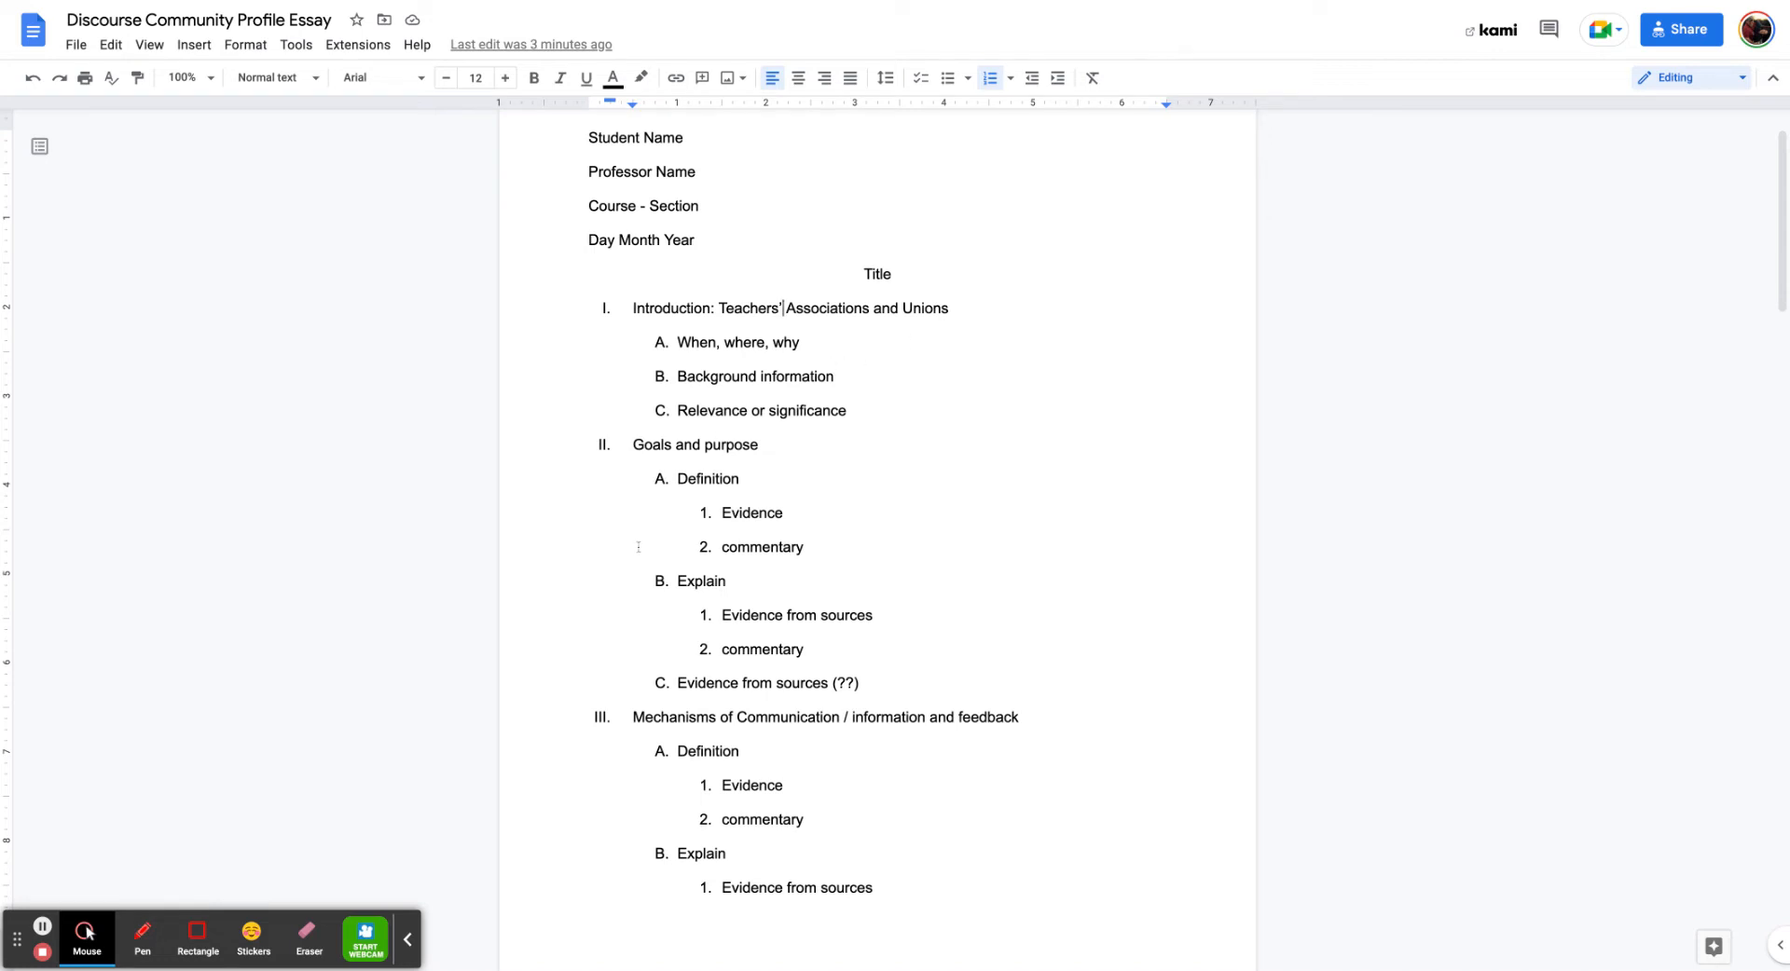
scroll(641, 479, "down", 3)
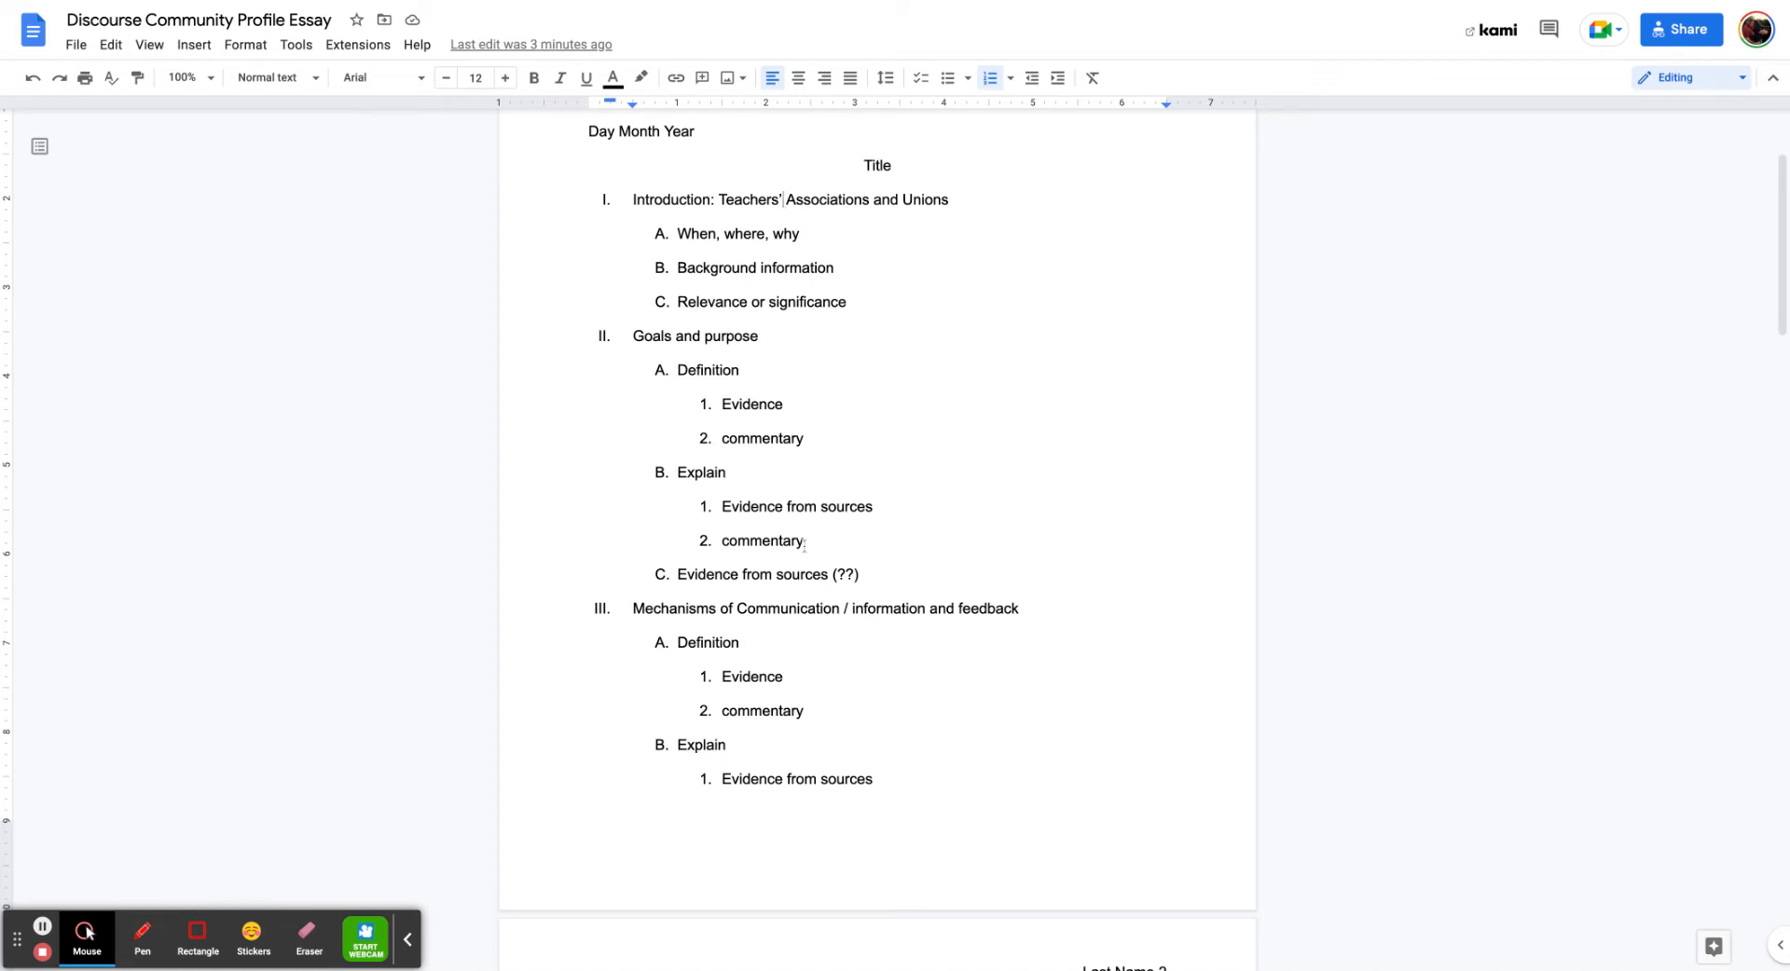
scroll(919, 535, "down", 1)
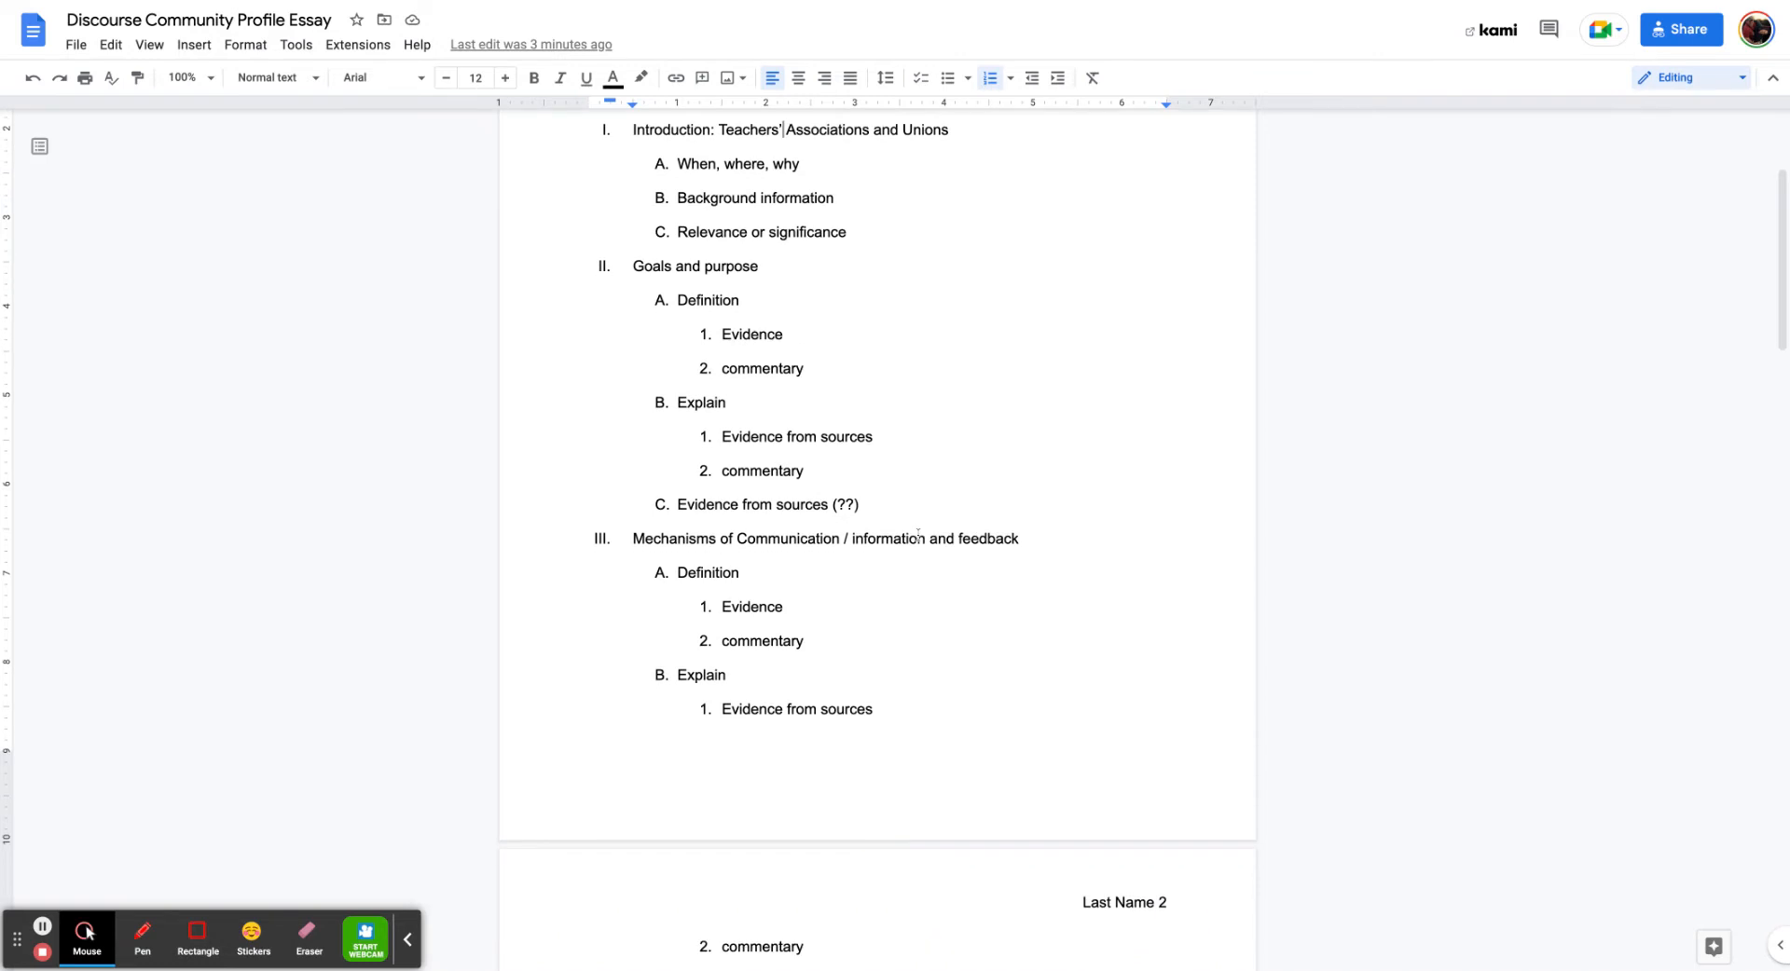
scroll(918, 535, "down", 1)
scroll(918, 535, "down", 5)
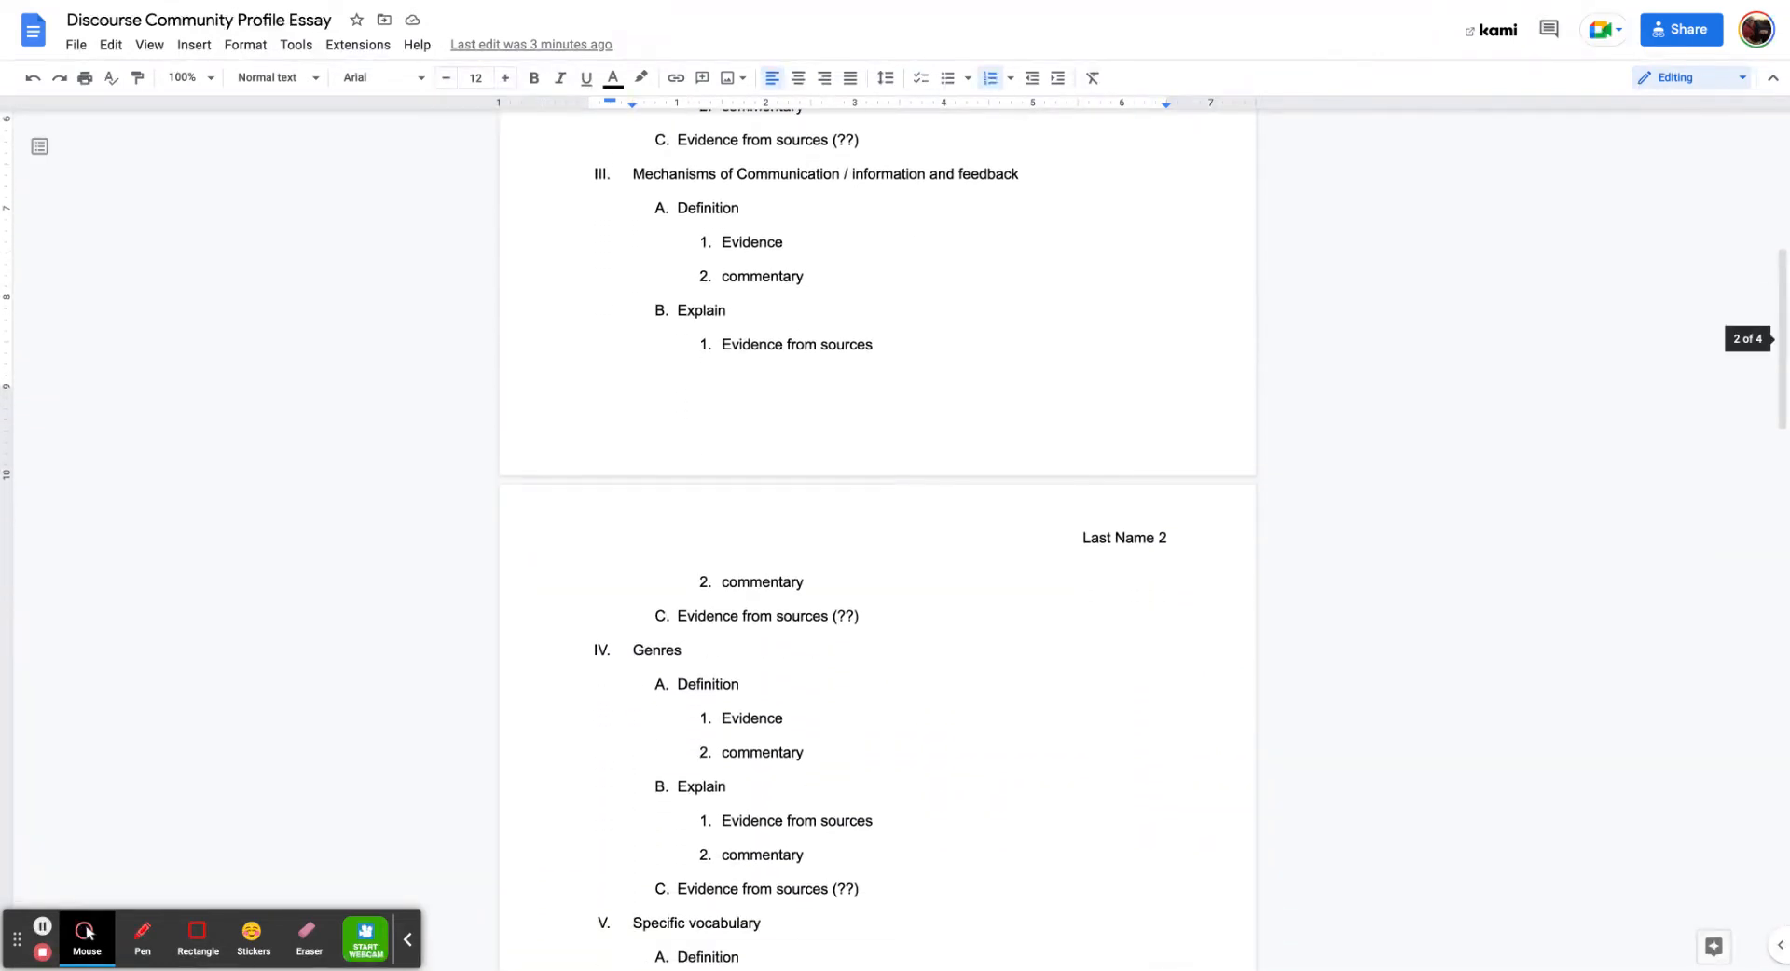
scroll(901, 536, "down", 1)
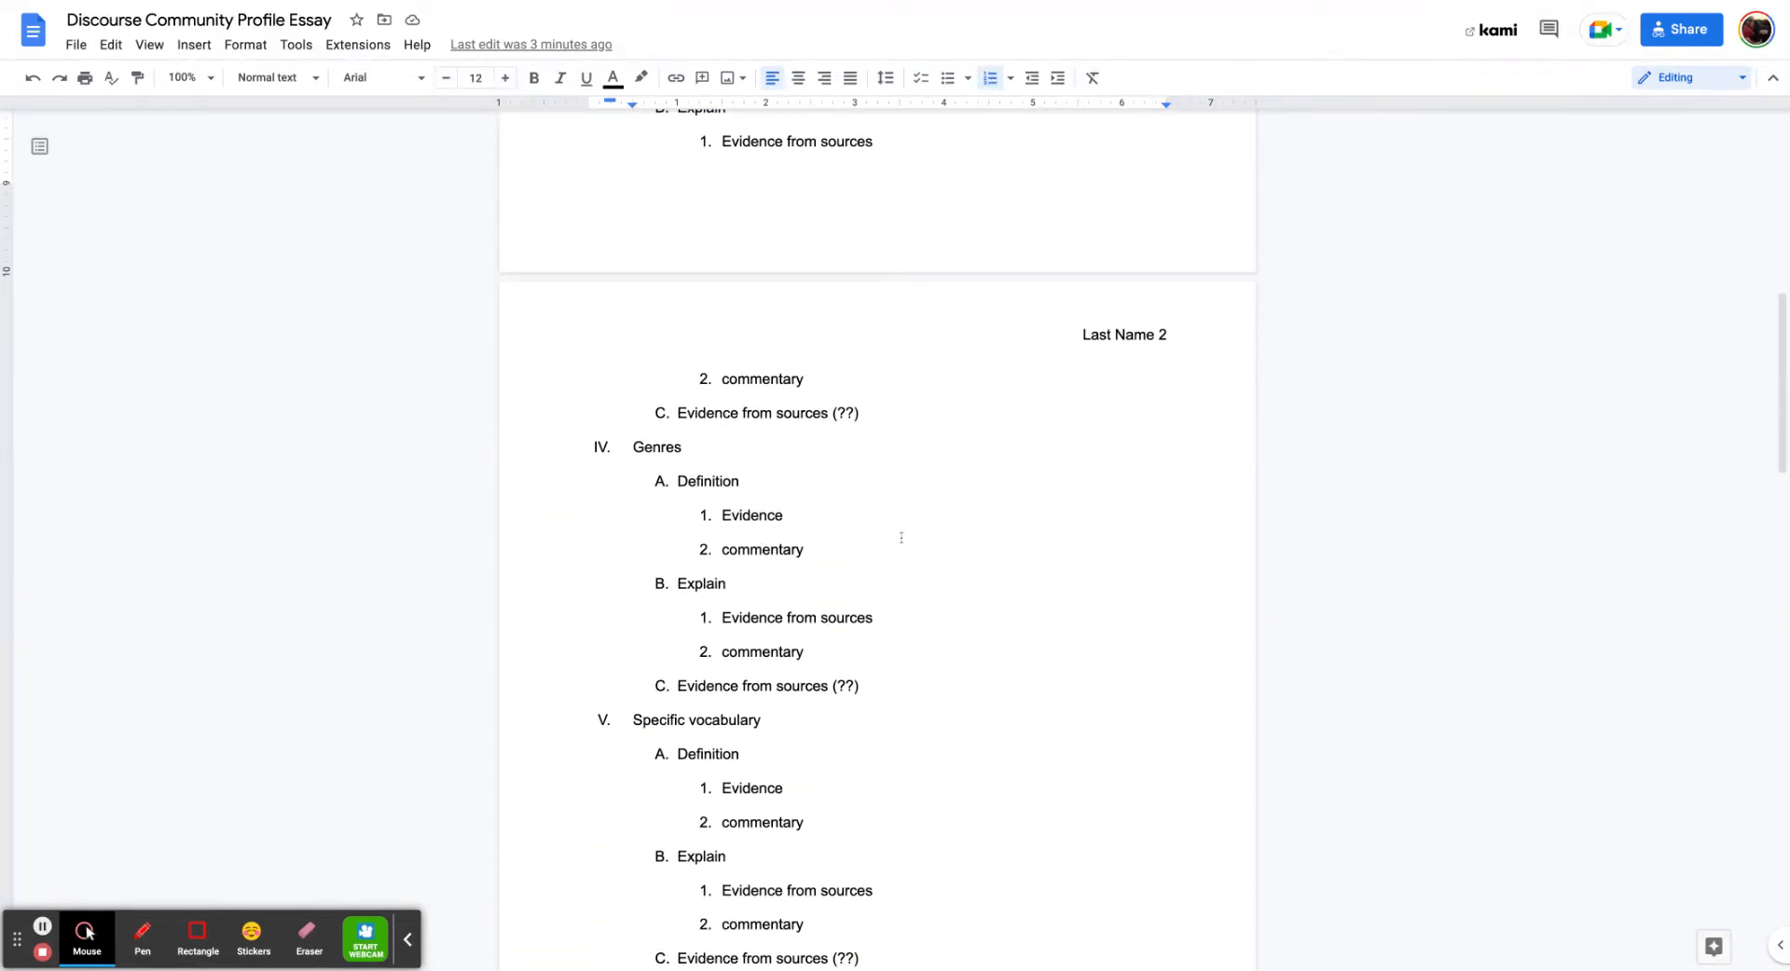
scroll(901, 538, "down", 4)
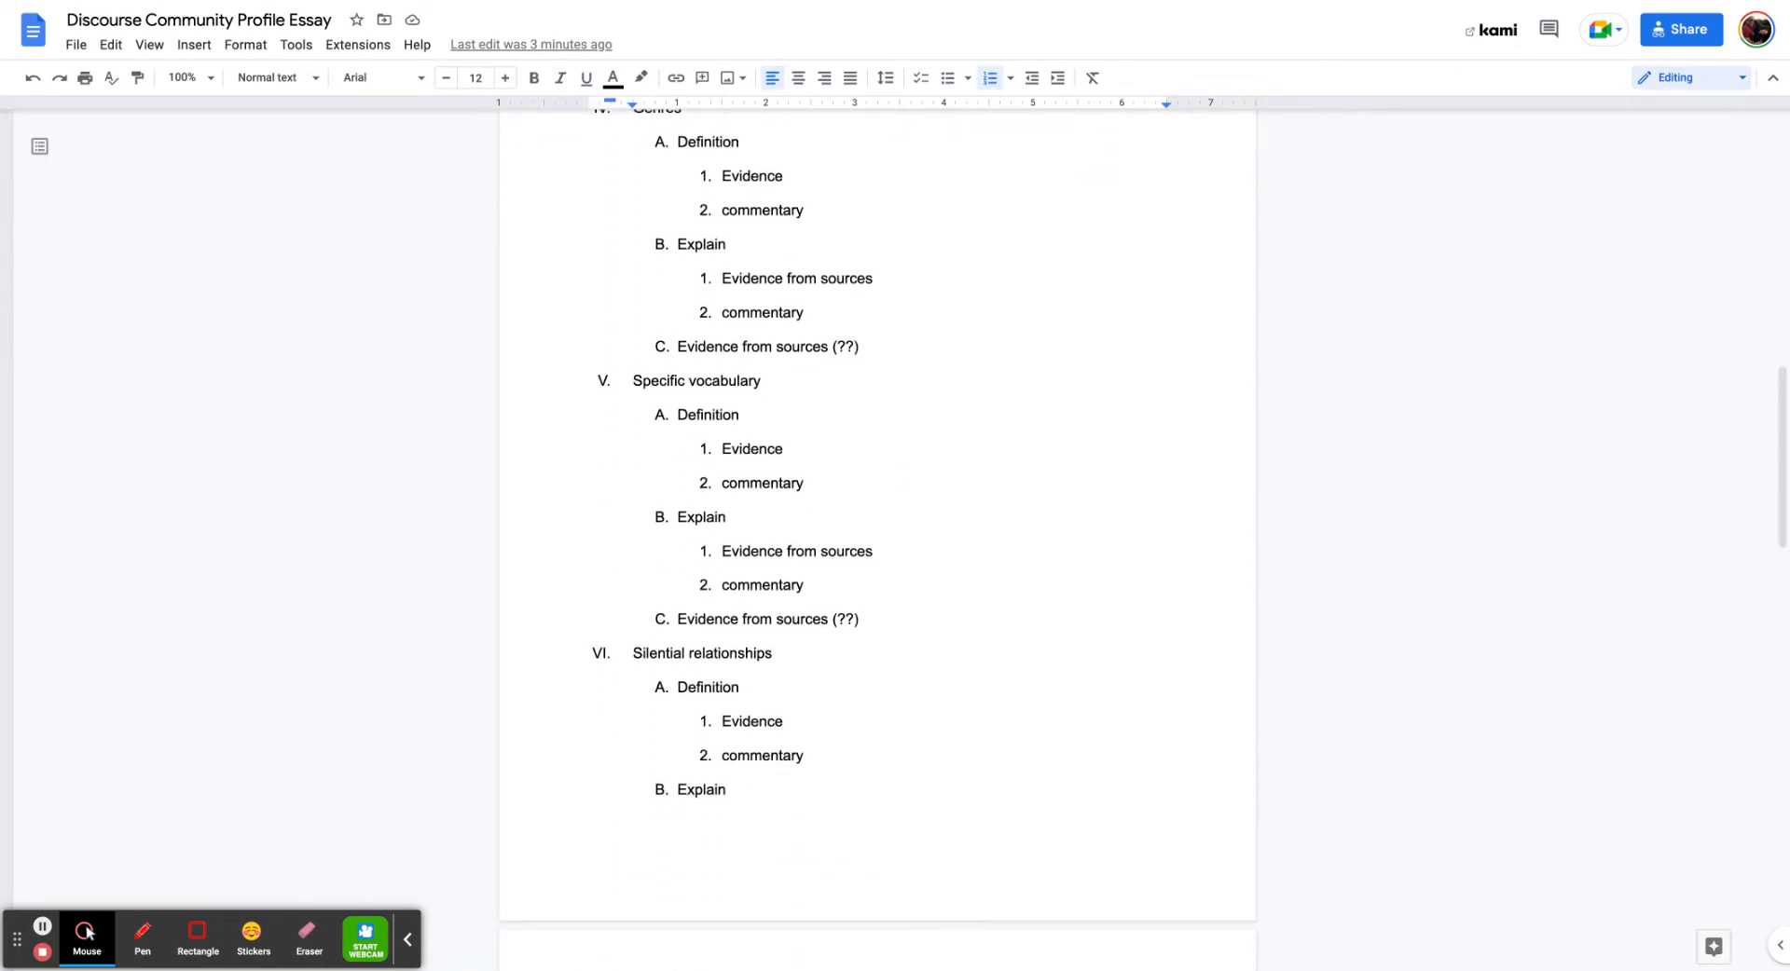
scroll(879, 539, "down", 2)
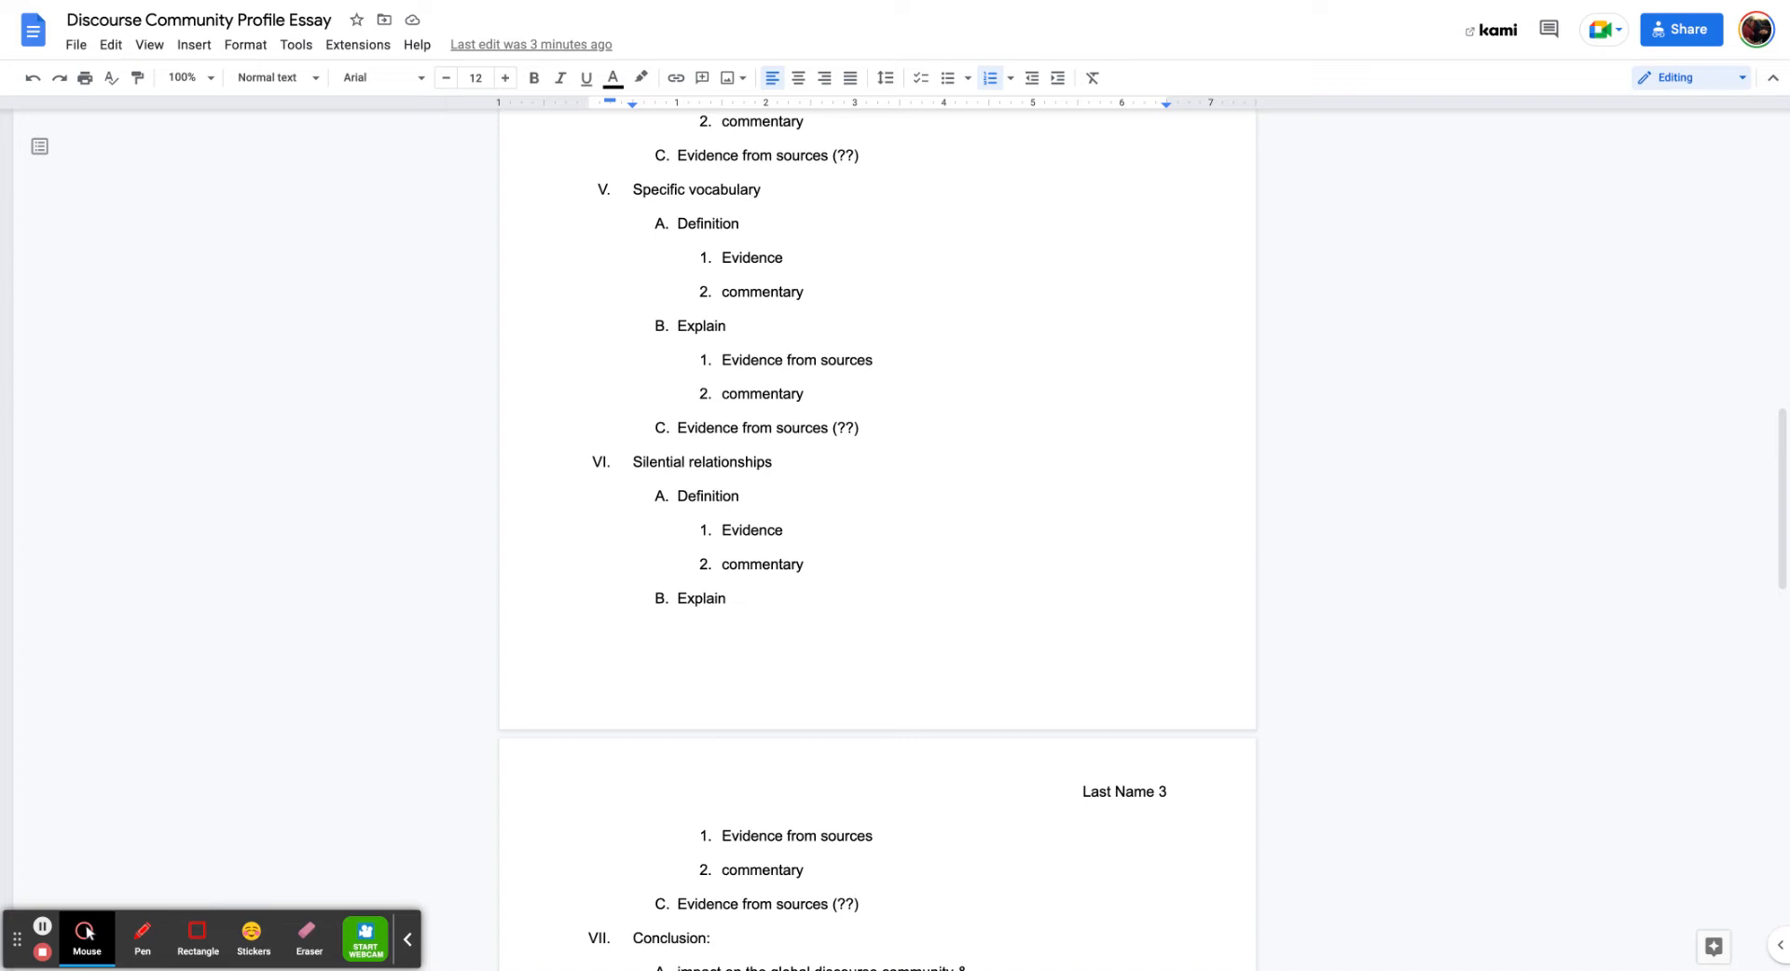
scroll(879, 541, "down", 4)
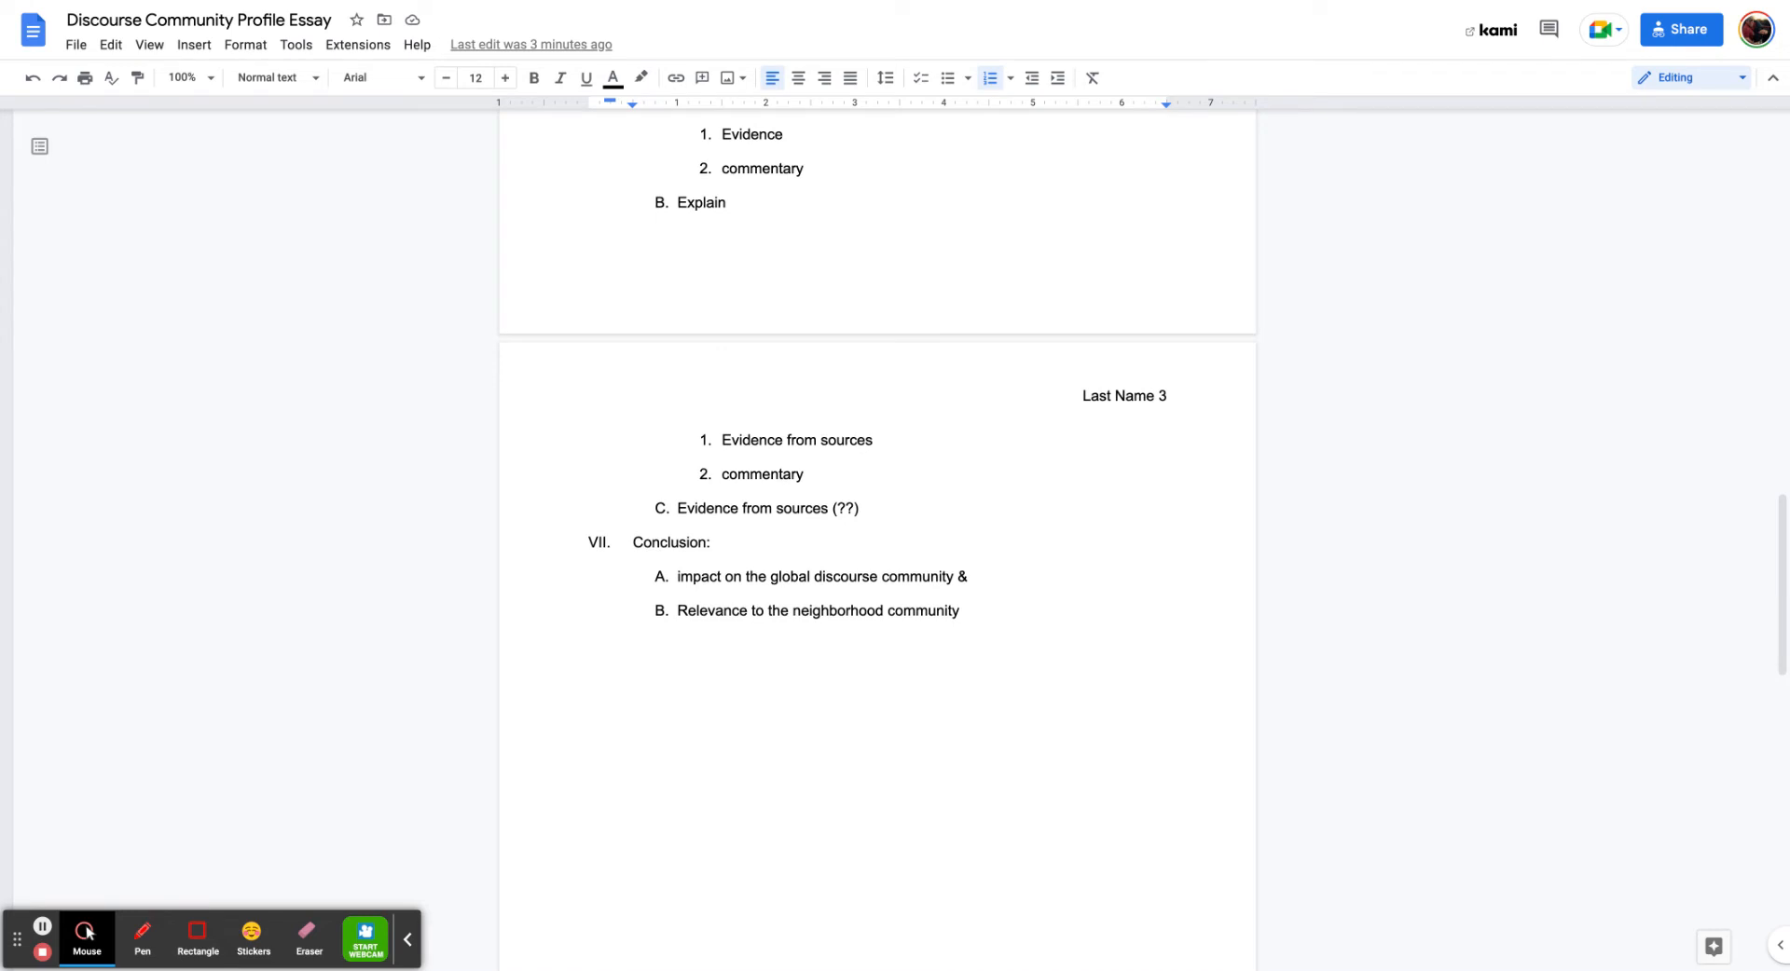
scroll(879, 373, "up", 1)
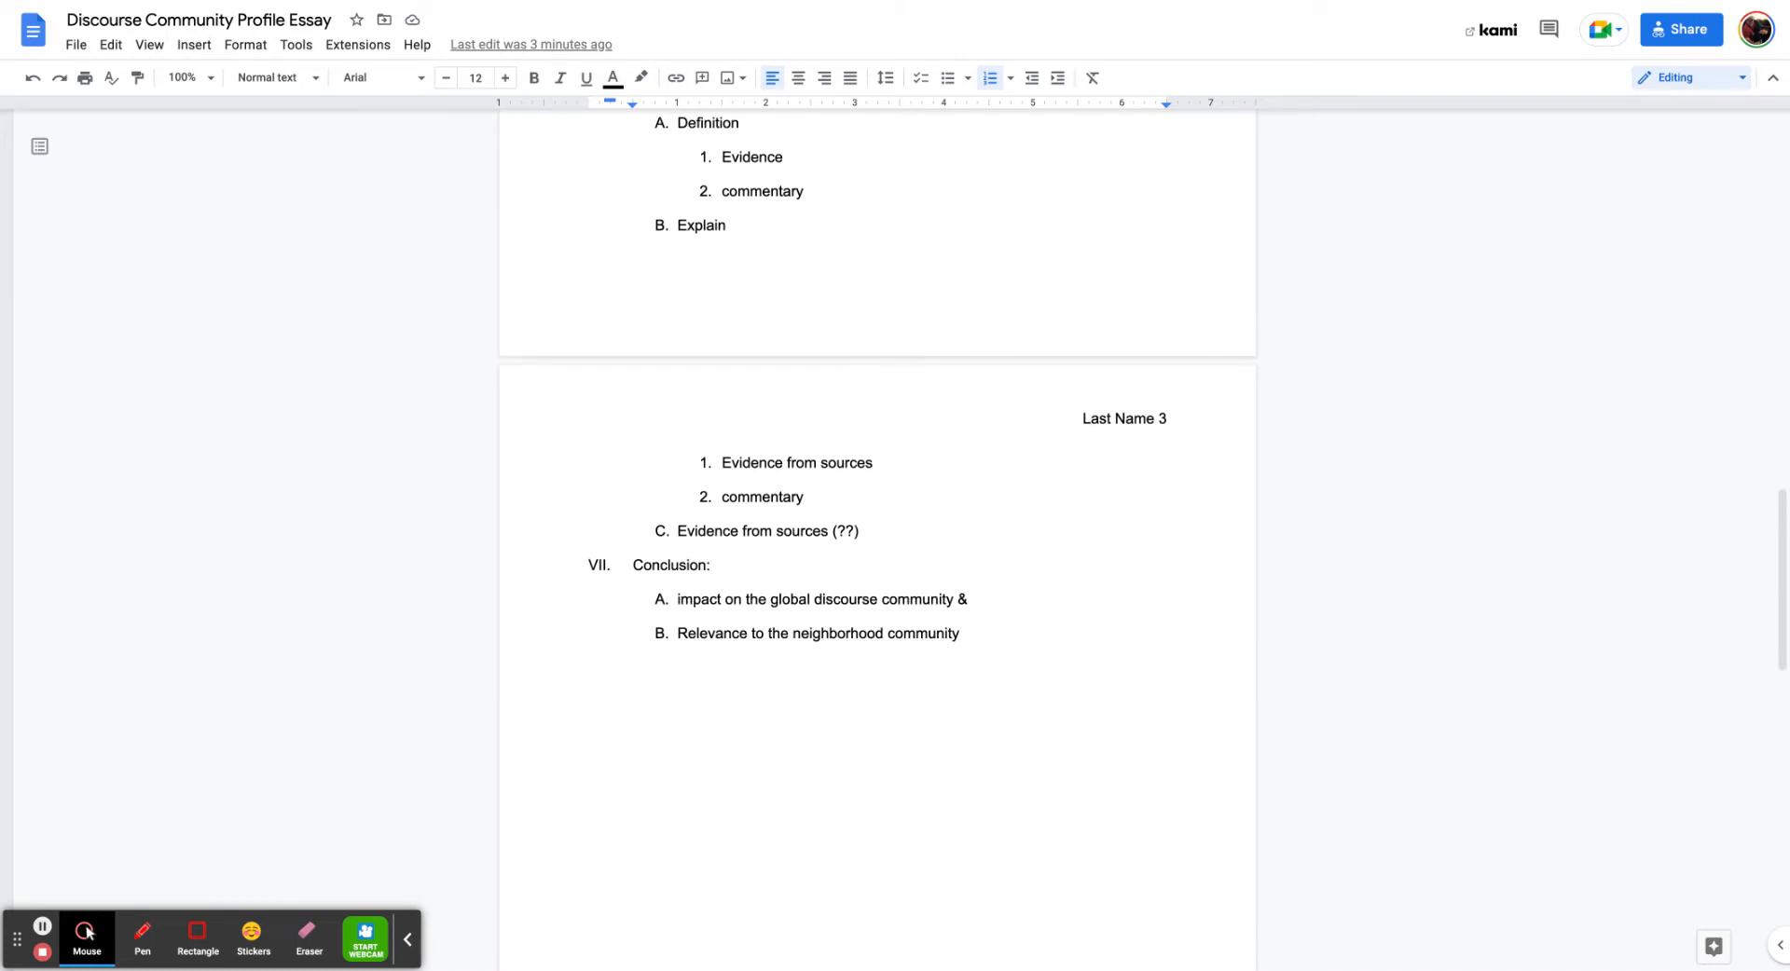
scroll(879, 540, "up", 1)
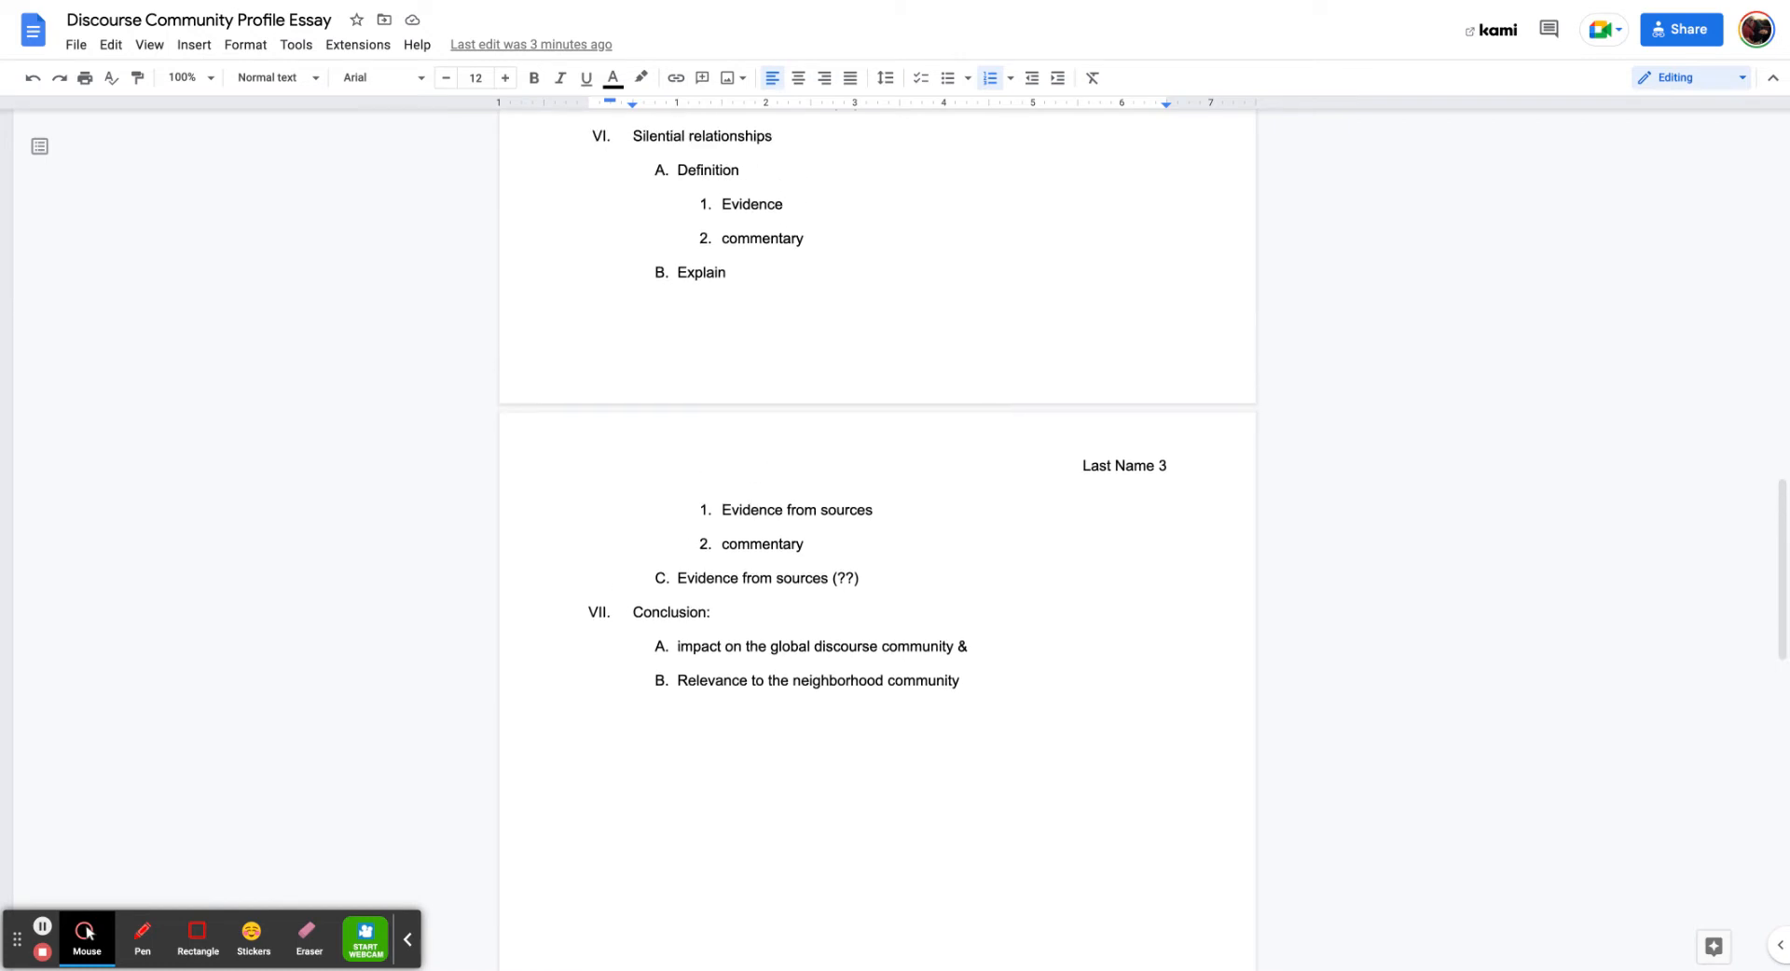
scroll(879, 540, "up", 15)
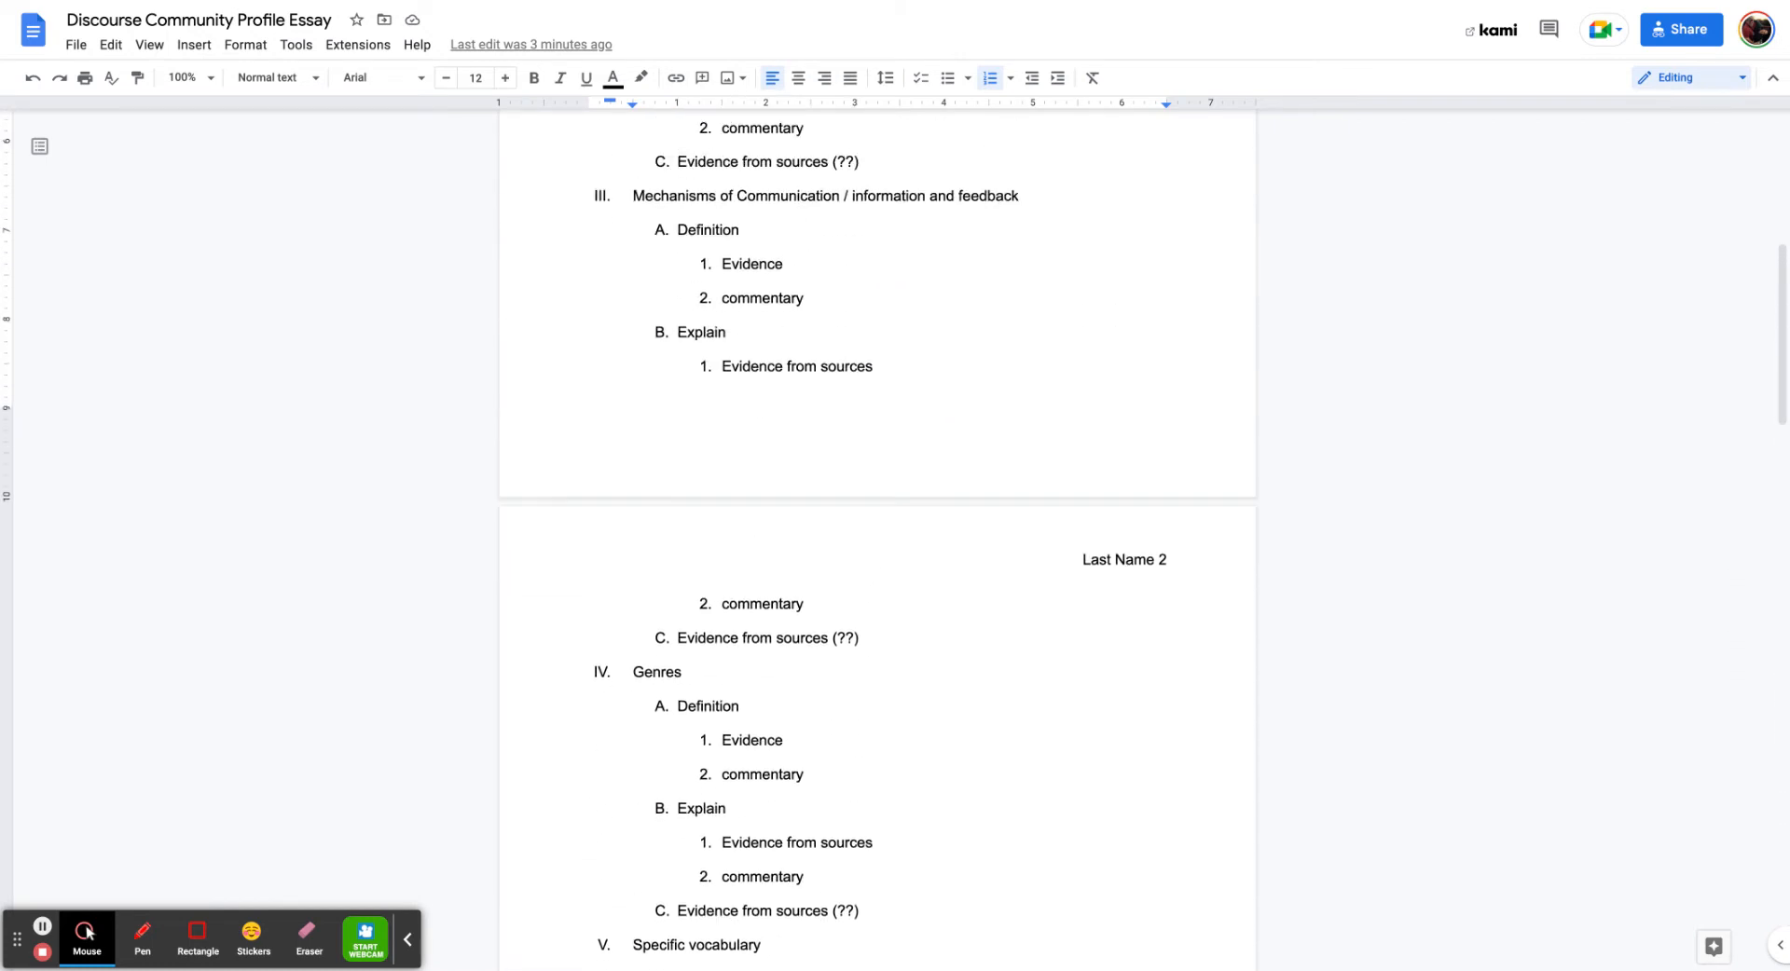
scroll(825, 529, "up", 8)
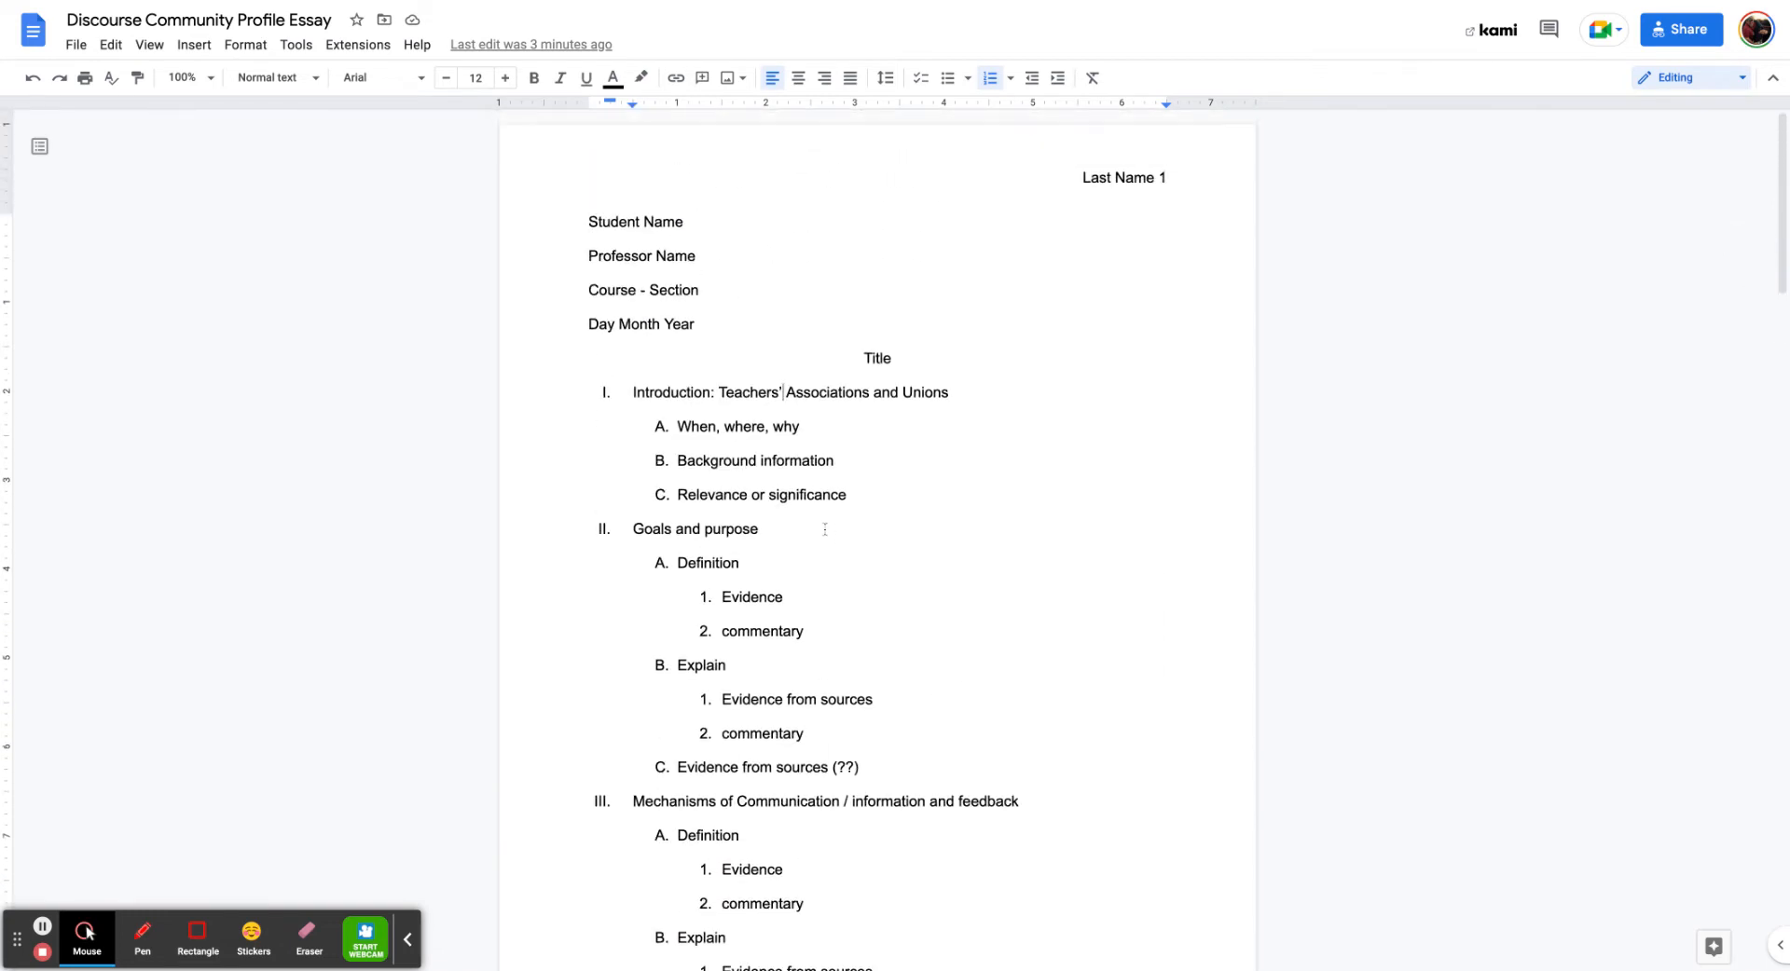
scroll(606, 384, "down", 3)
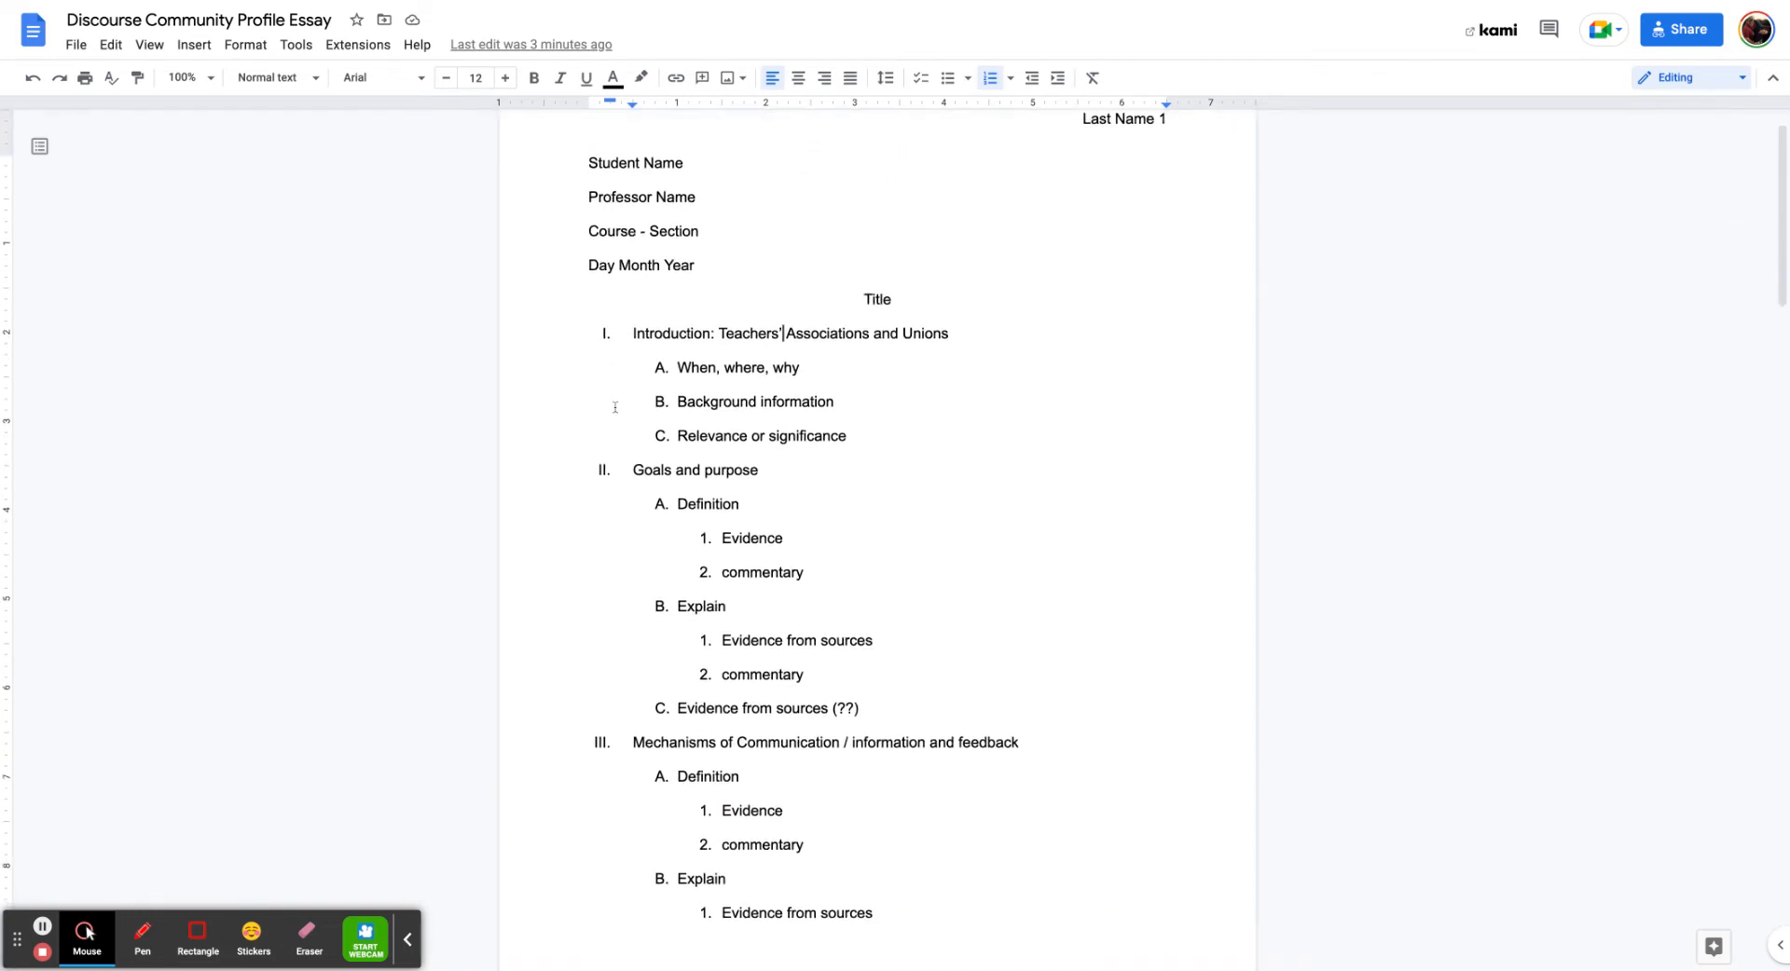
scroll(609, 384, "down", 6)
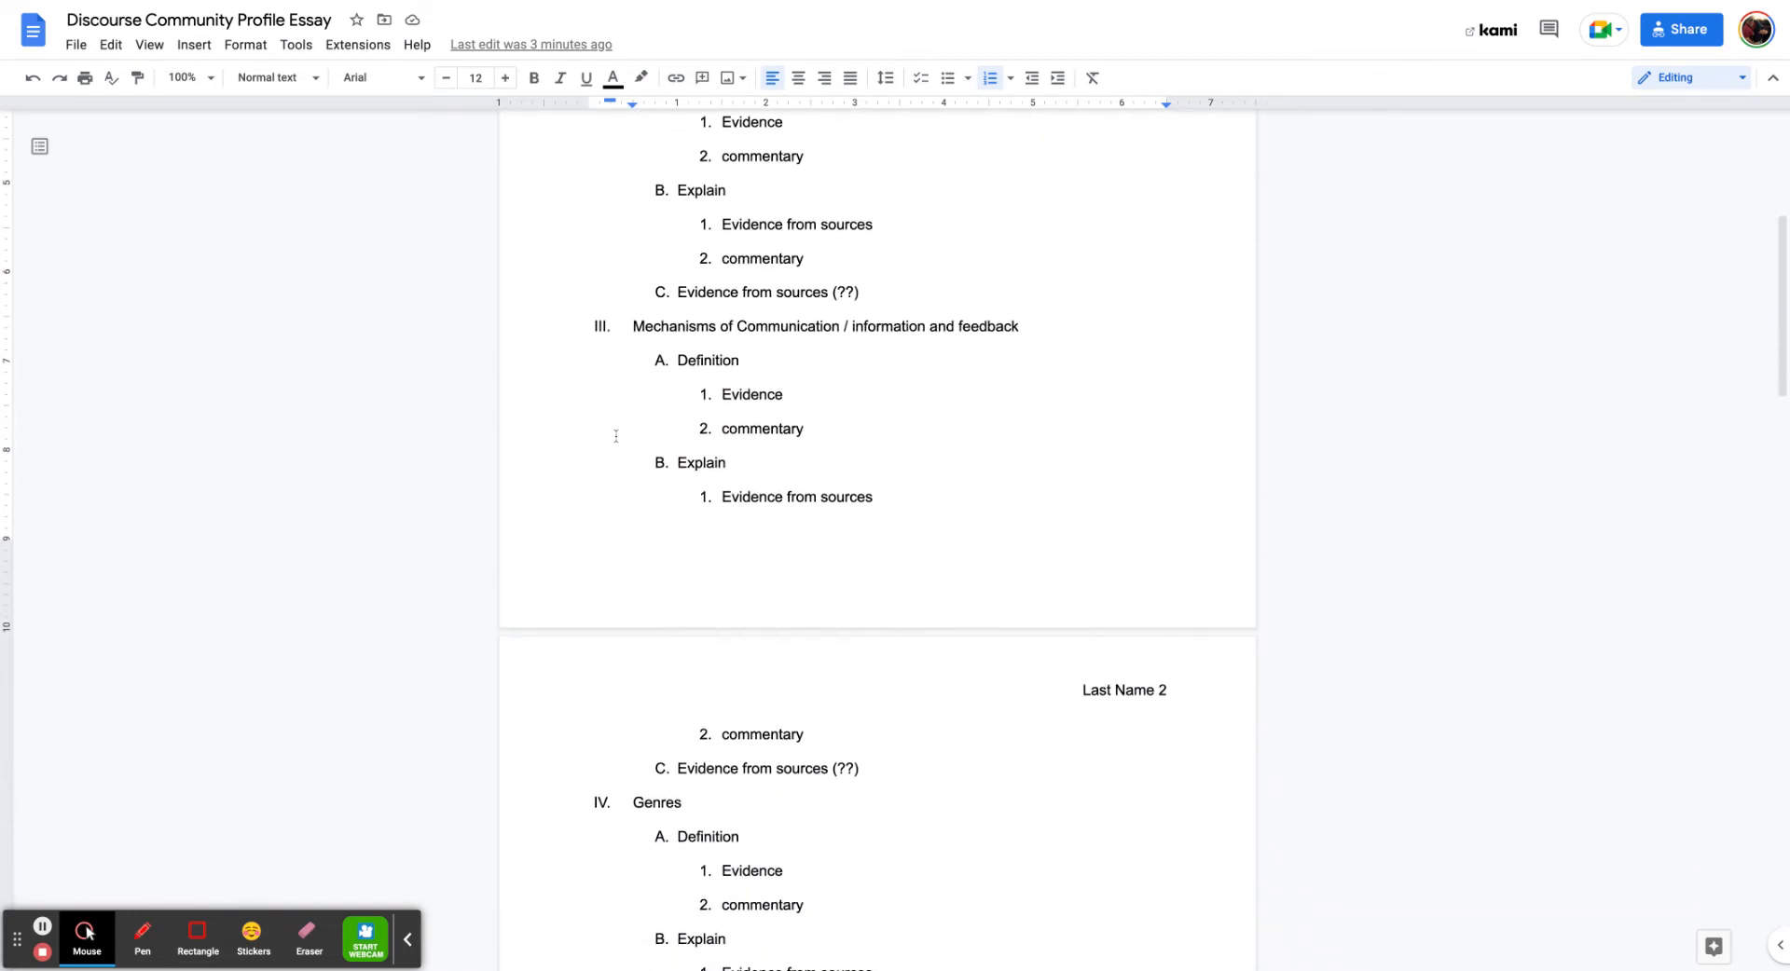
scroll(616, 436, "down", 6)
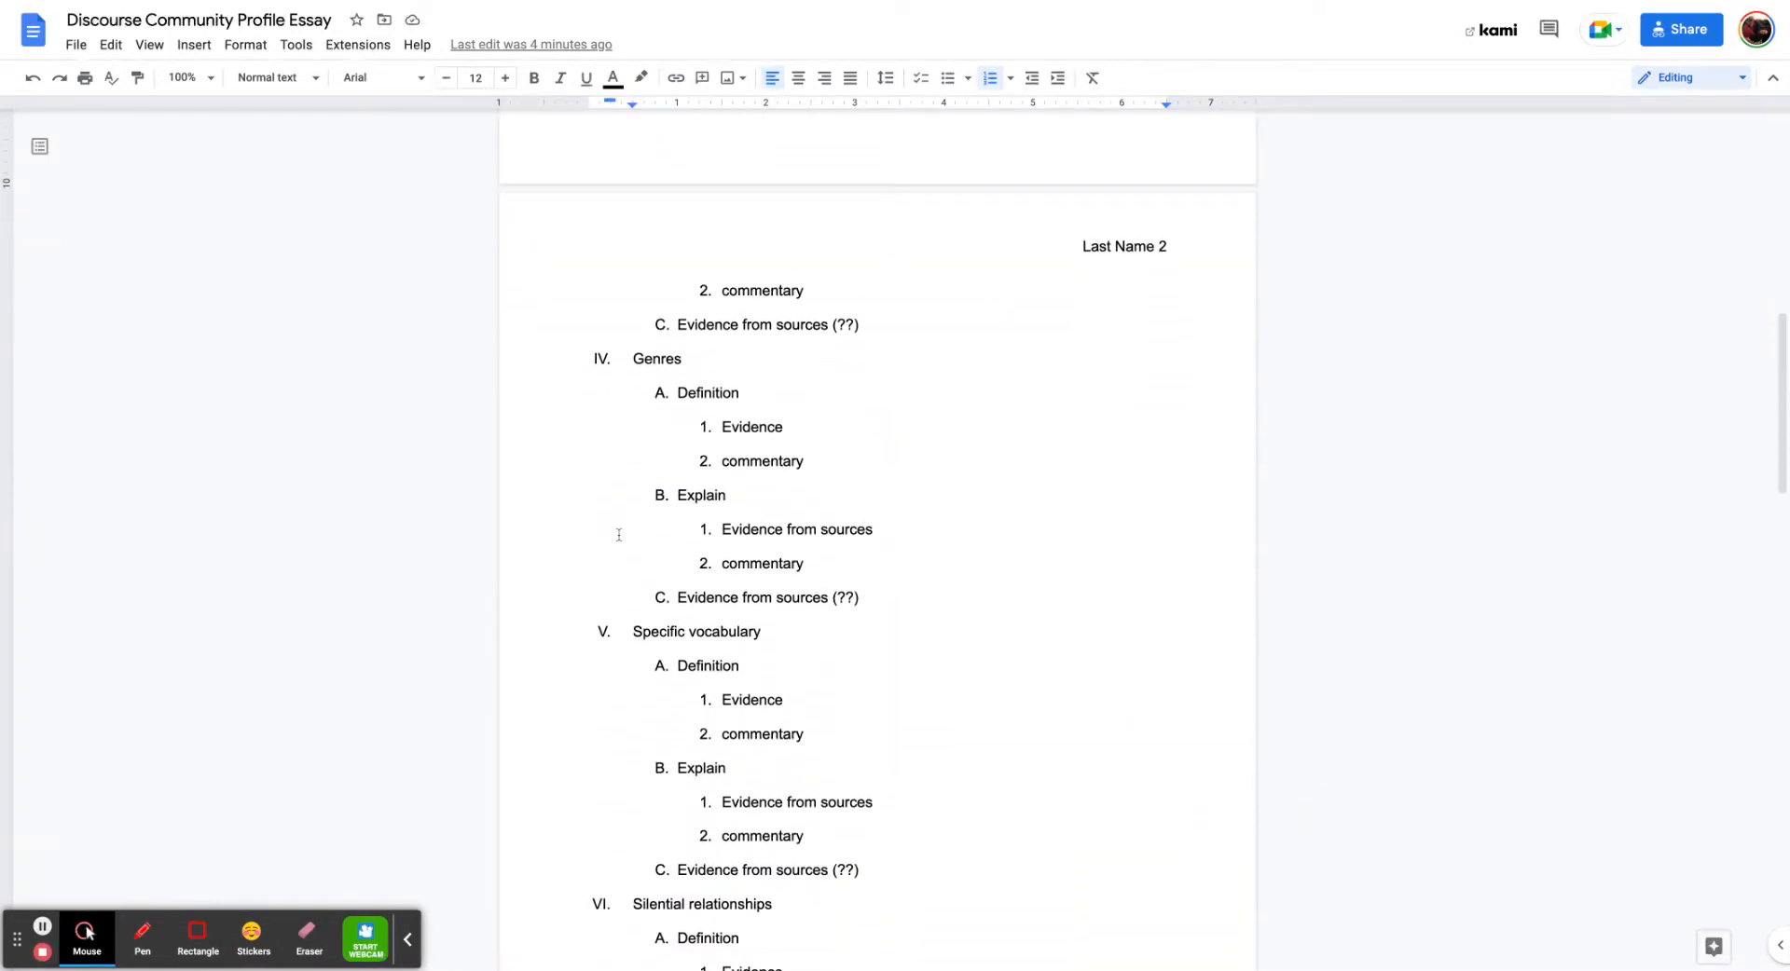
scroll(618, 535, "down", 5)
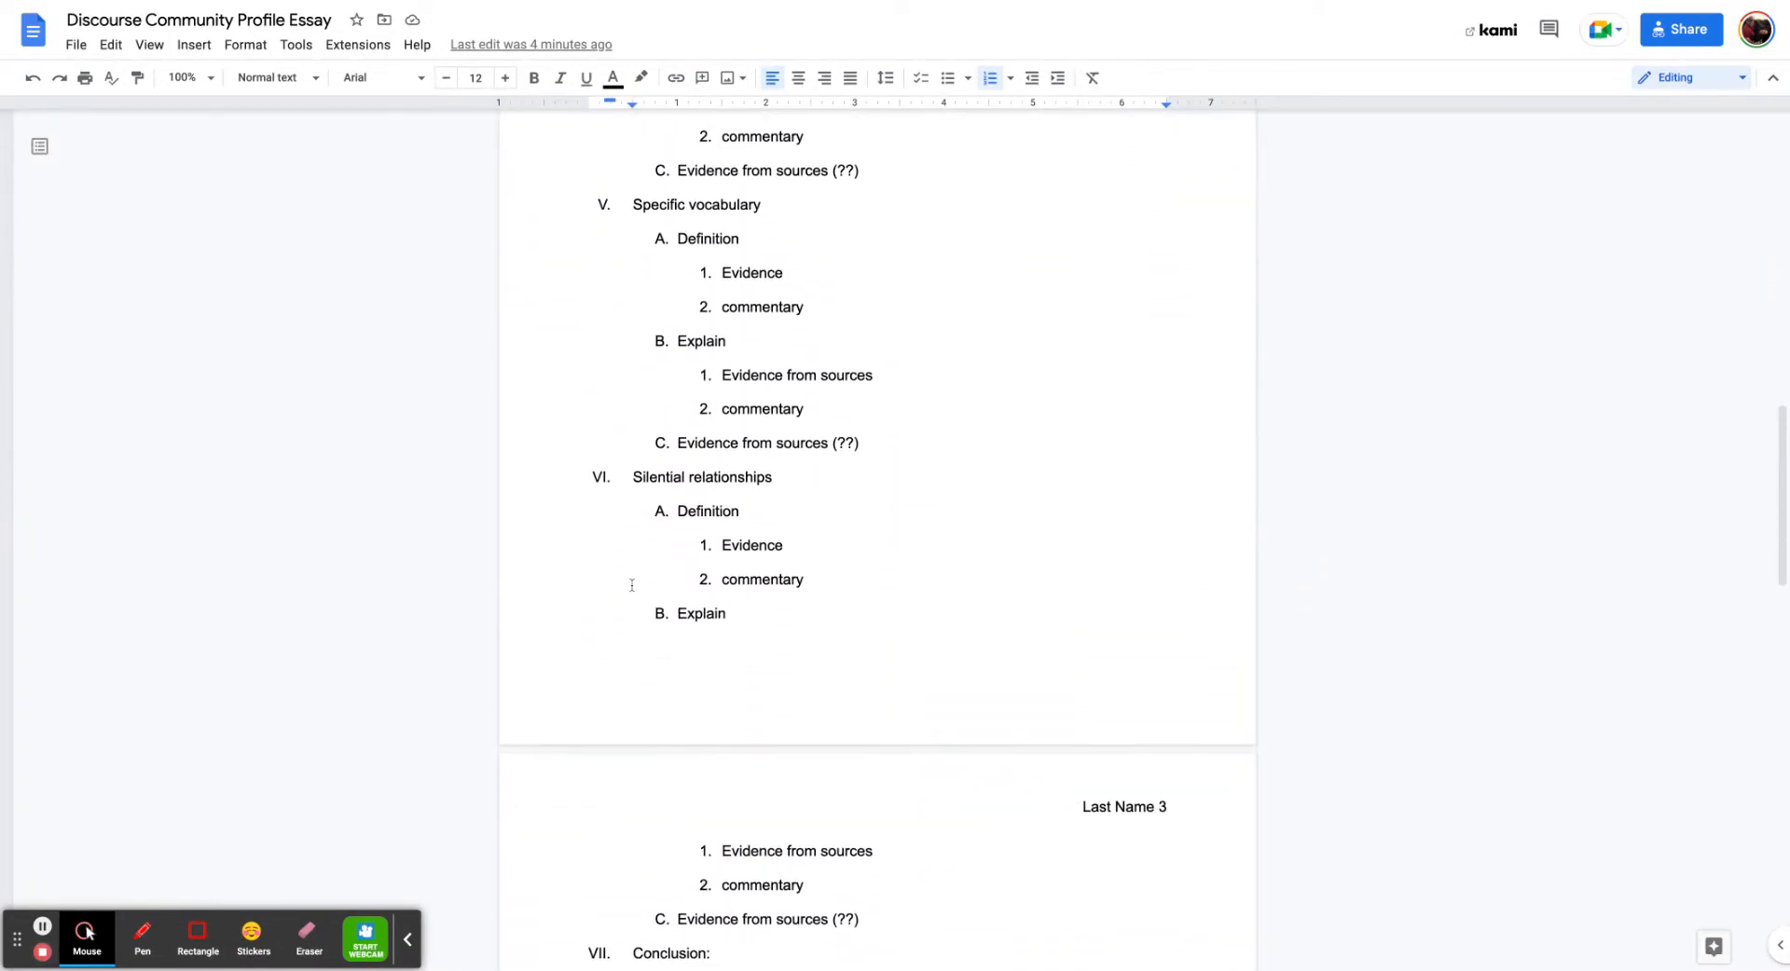
scroll(632, 586, "down", 5)
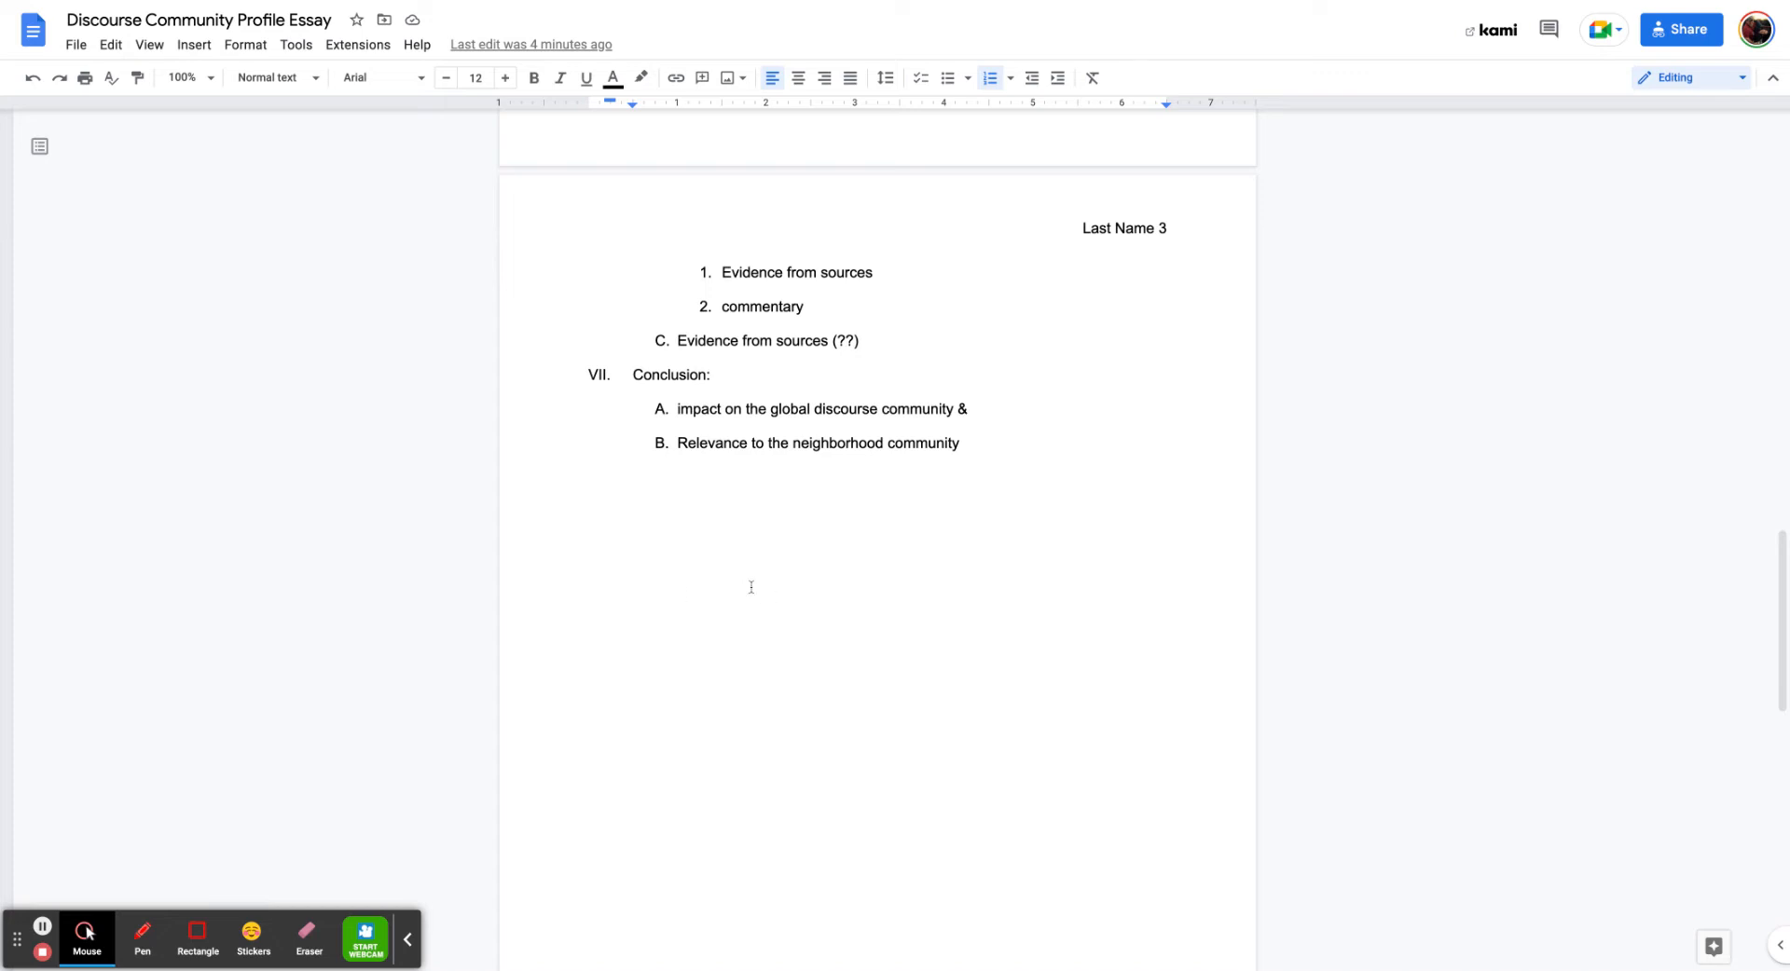
scroll(752, 586, "up", 15)
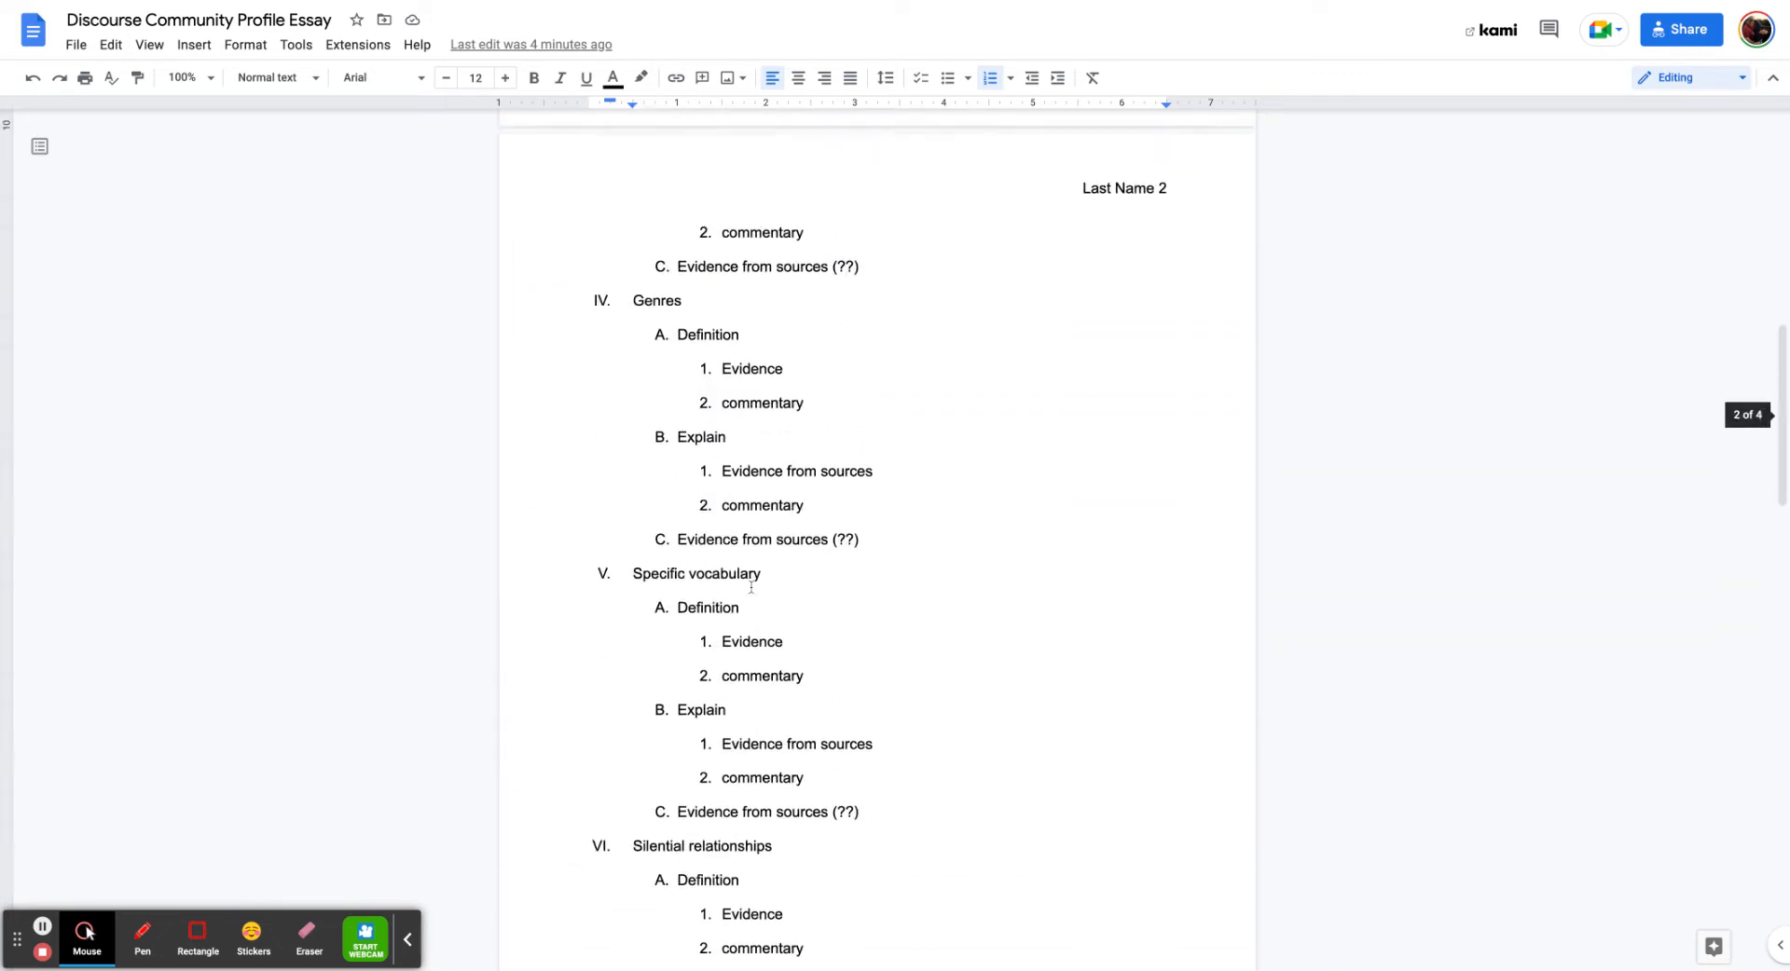
scroll(752, 586, "up", 5)
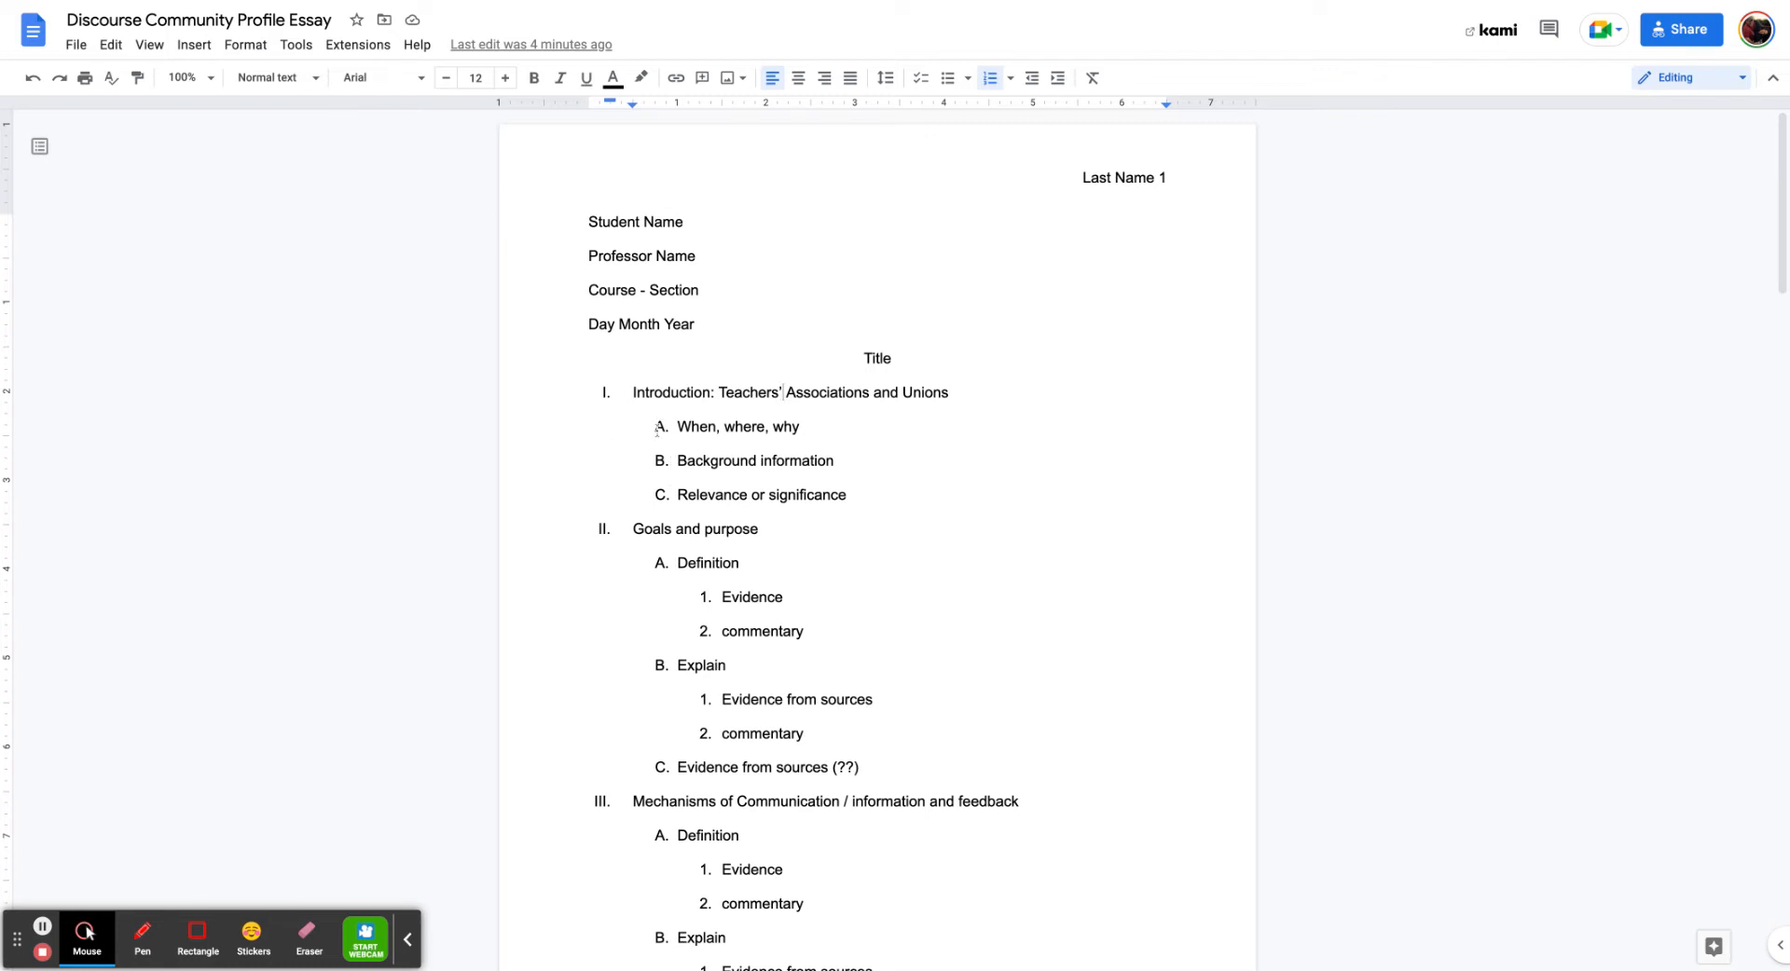
Add numbered sub-points "United States" and "Texas" under "When, where, why", followed by an empty third sub-point
double_click(815, 432)
key("Return")
key("Tab")
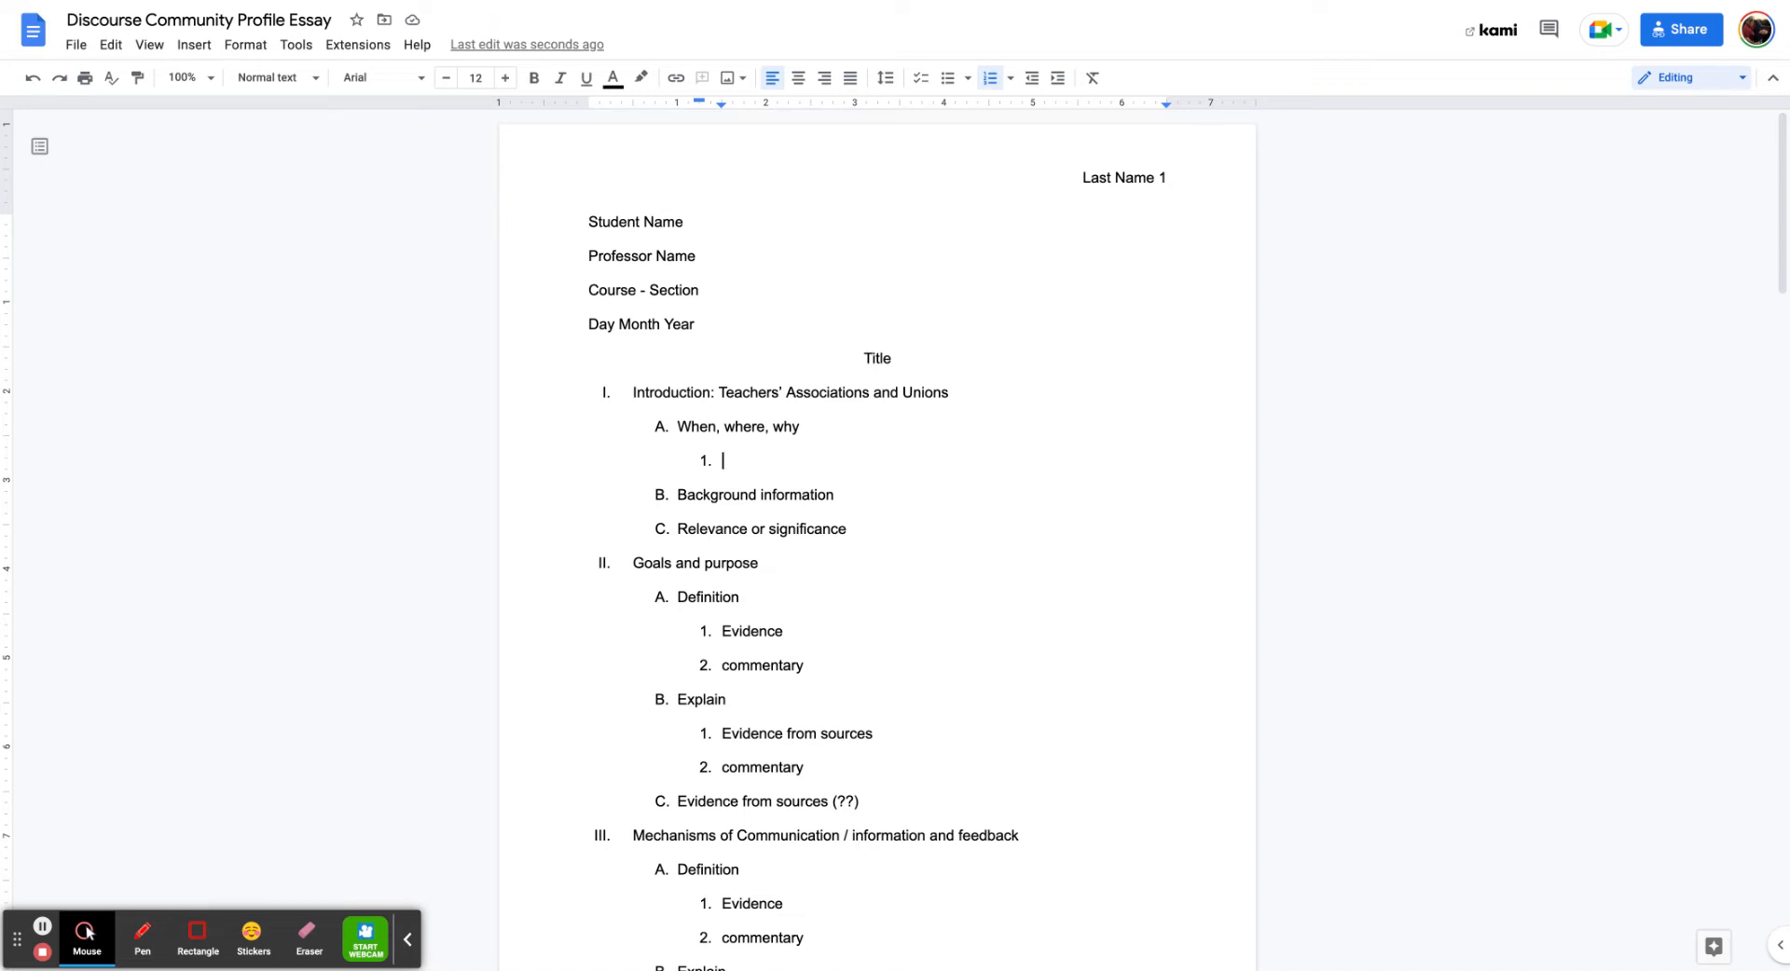
type("United States")
key("Return")
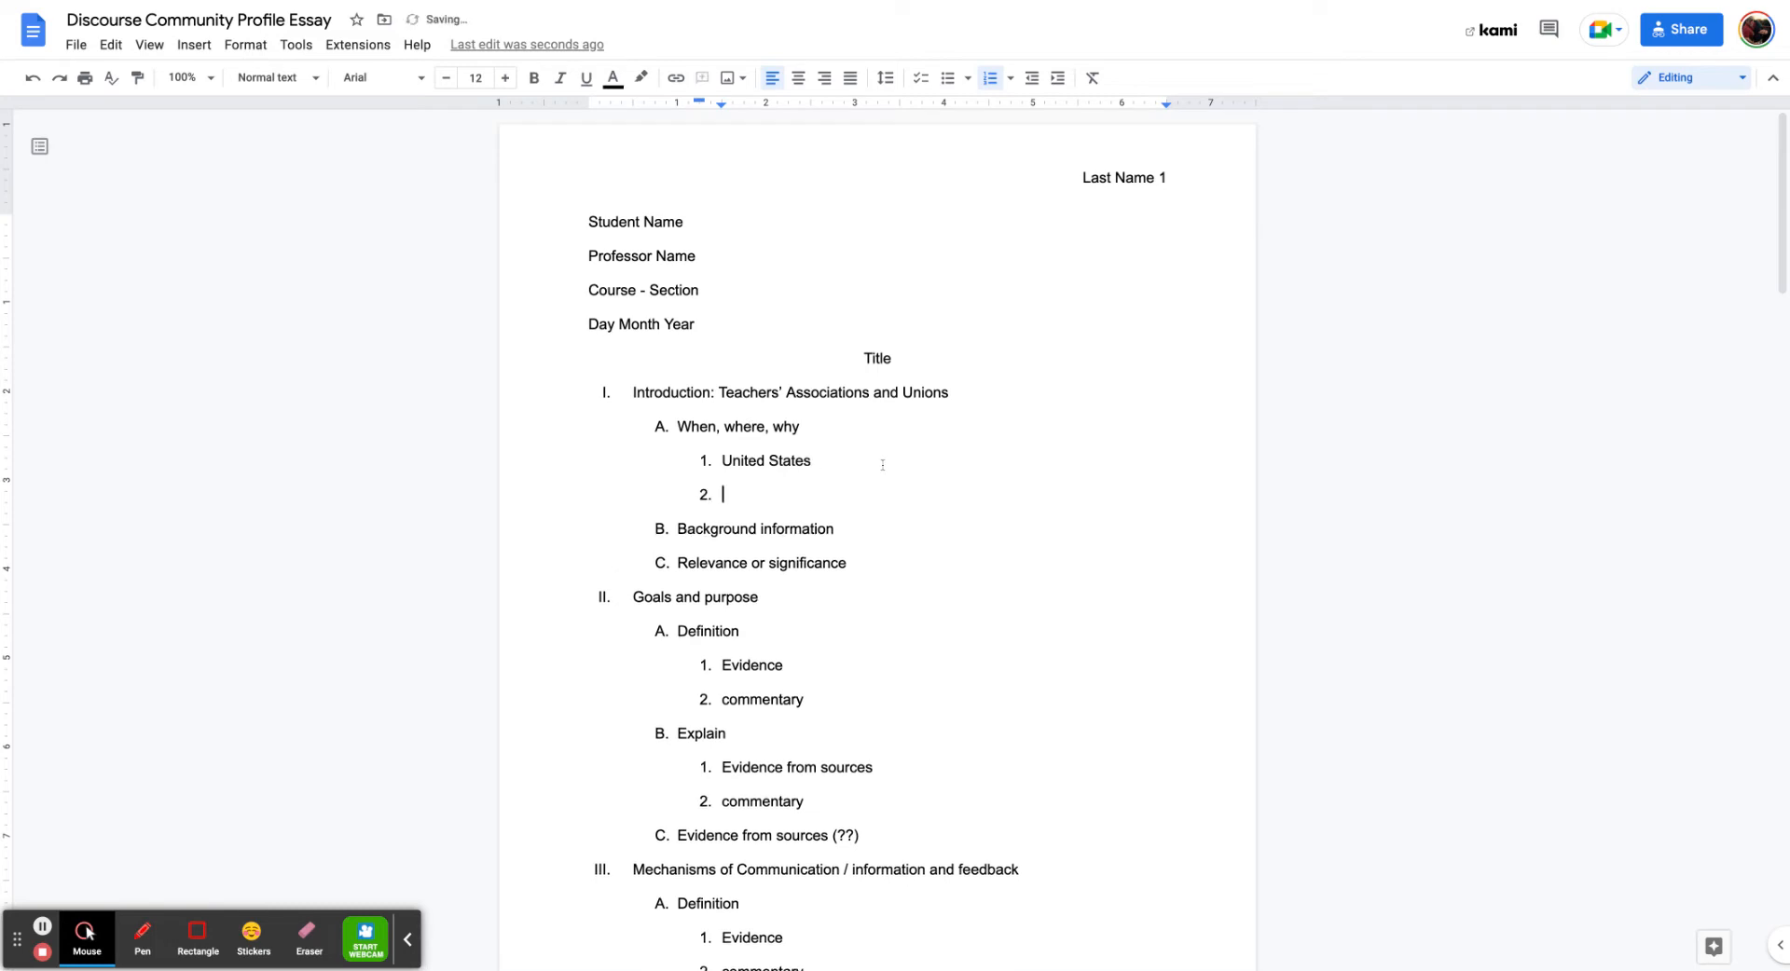
type("Texas")
key("Return")
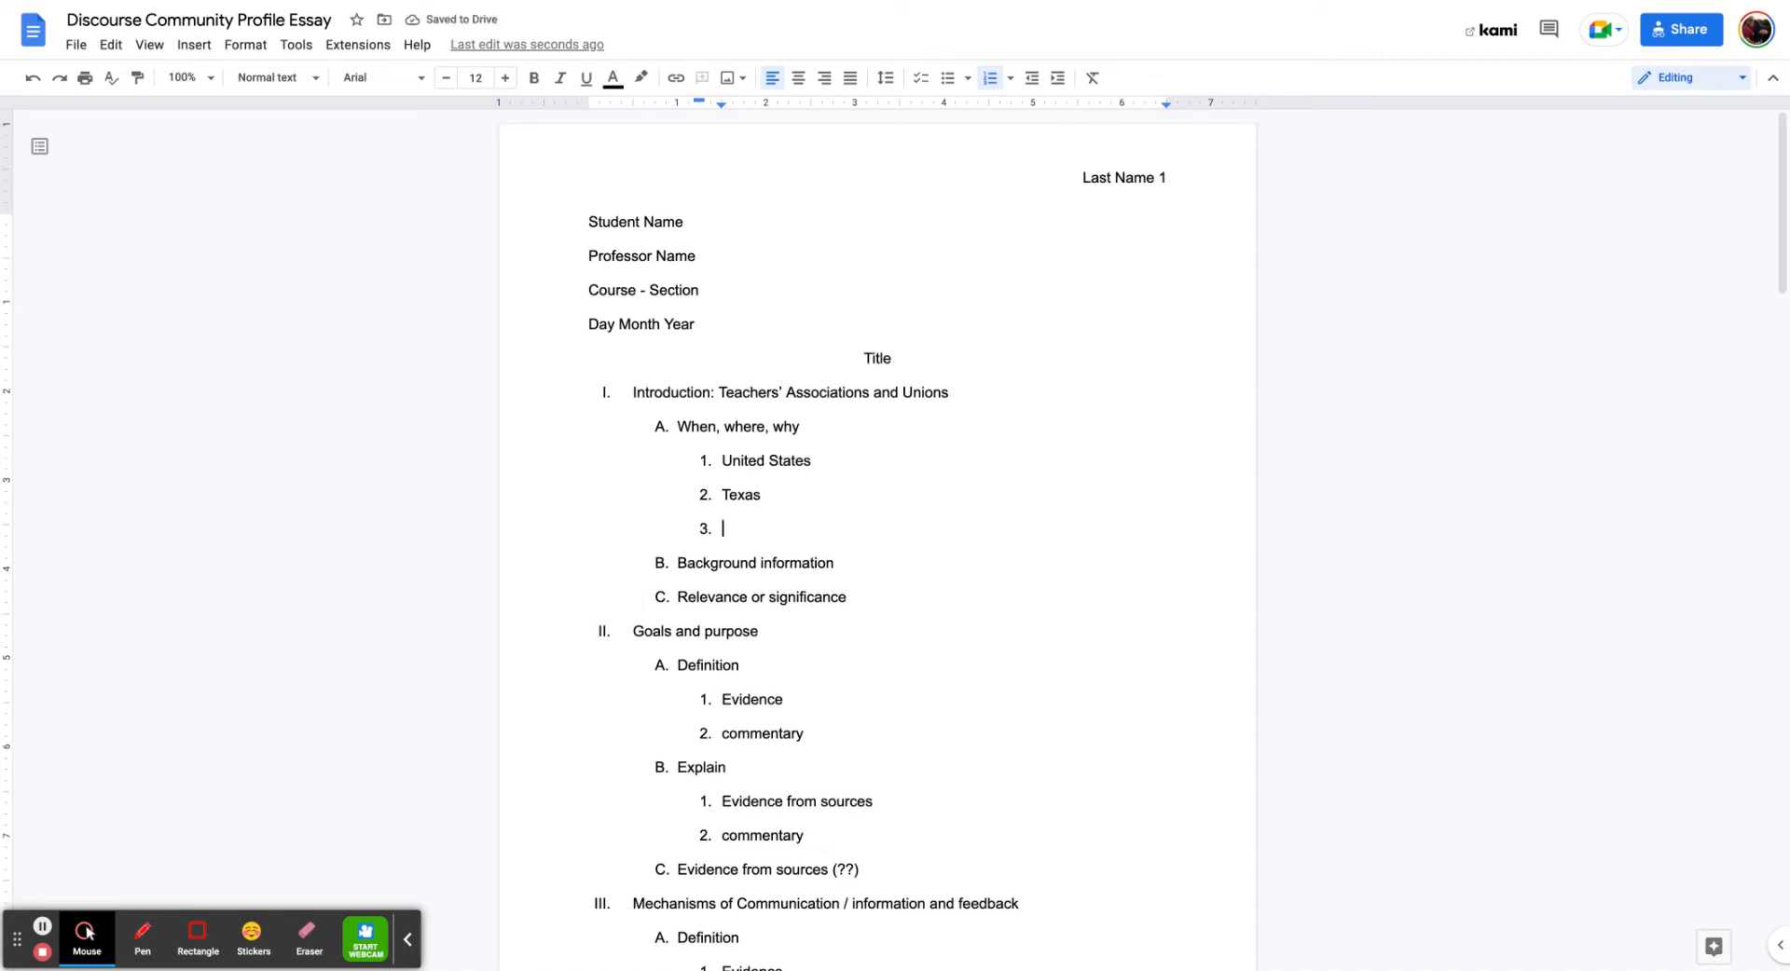
Insert "1970s" as the first sub-point under "When, where, why", above "United States"
left_click(721, 461)
key("Return")
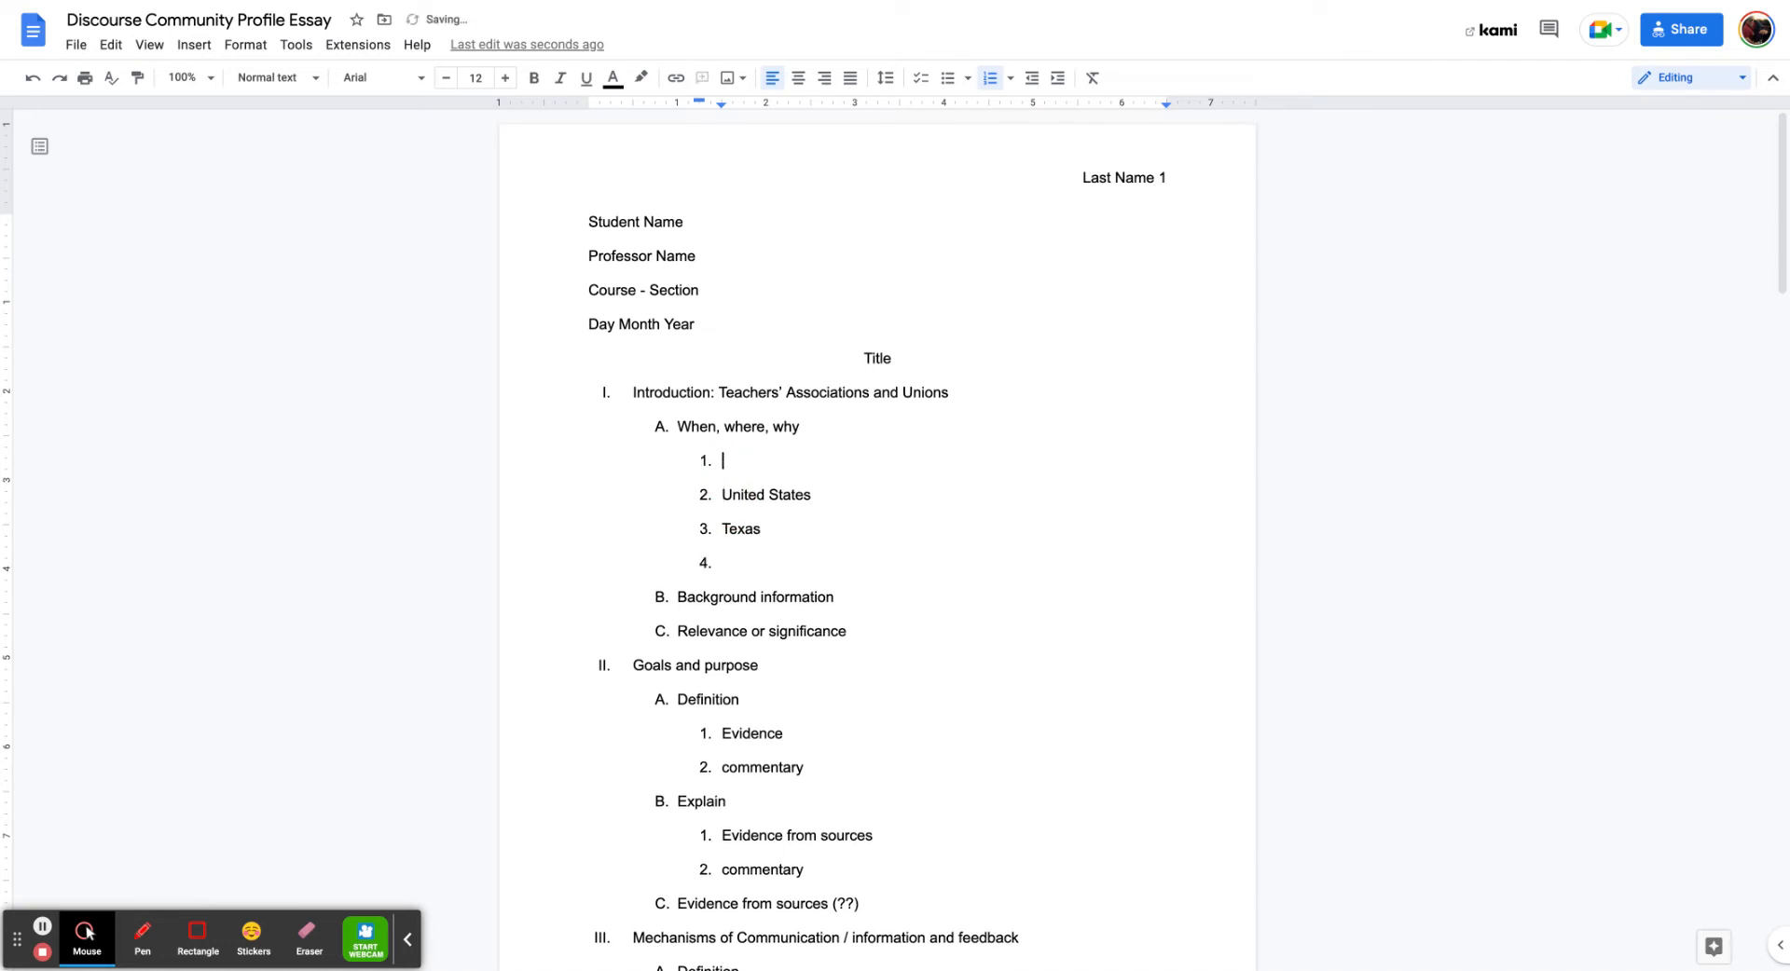
type("1970s")
Remove the separate "Texas" sub-point and extend the second sub-point to read "United States, Texas"
left_click_drag(764, 528, 718, 528)
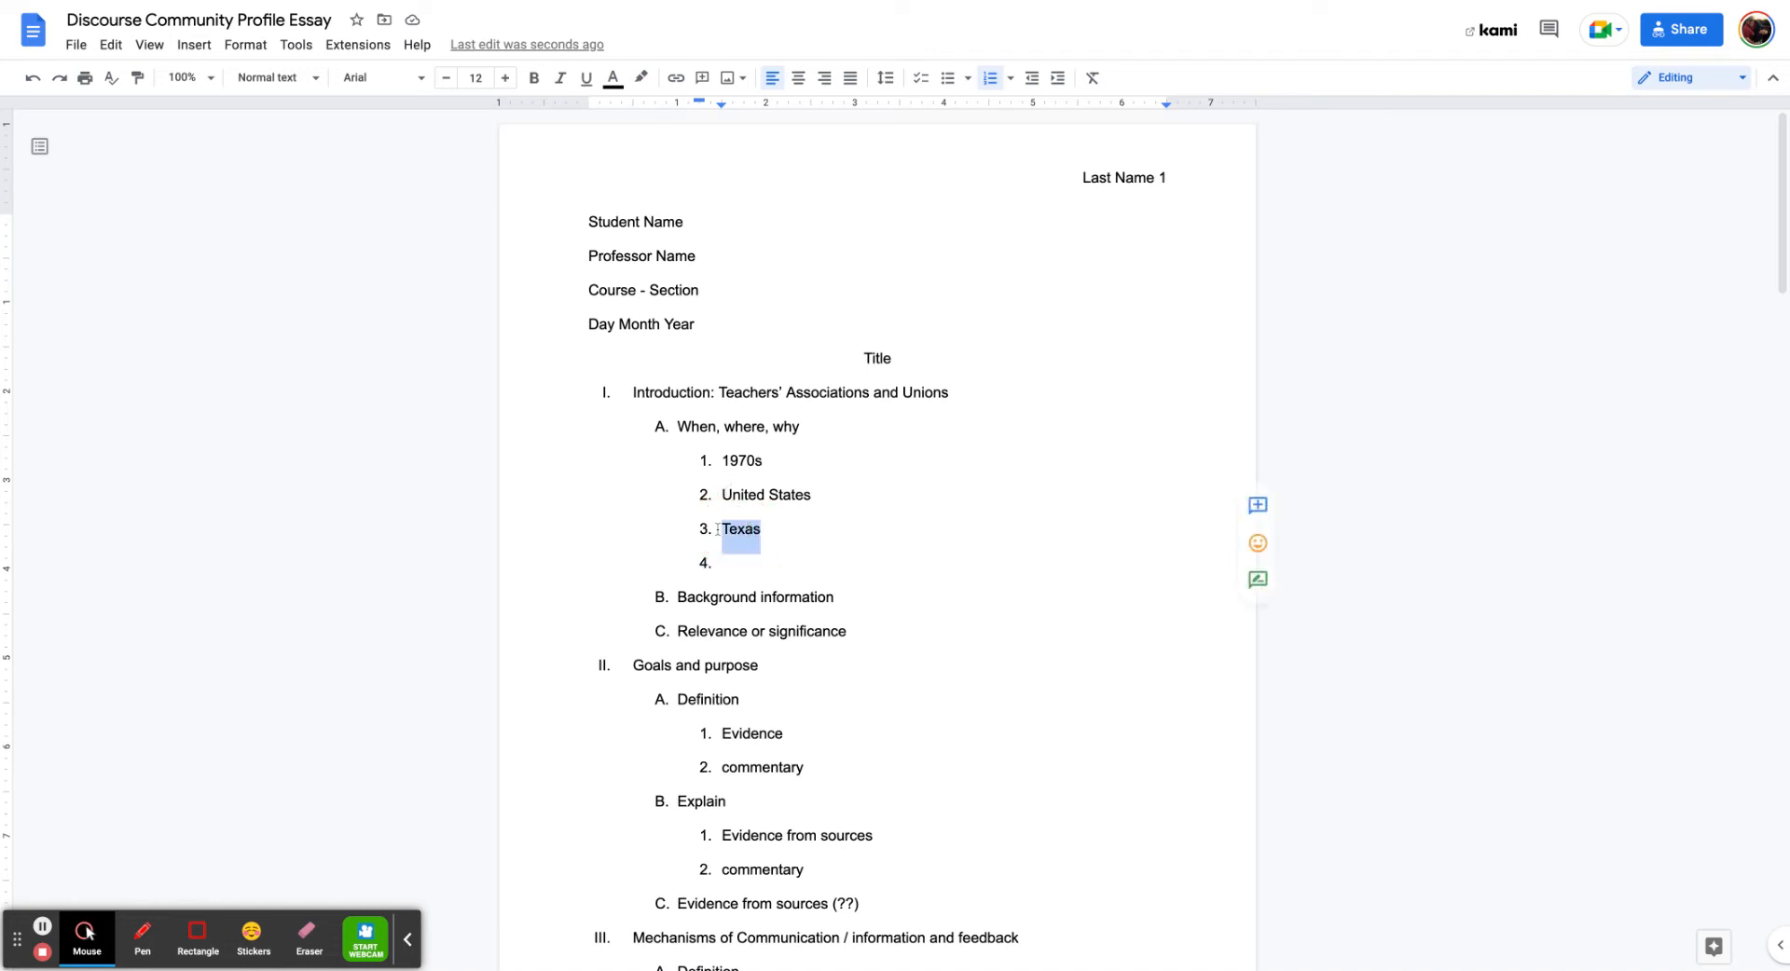
key("BackSpace")
left_click(842, 501)
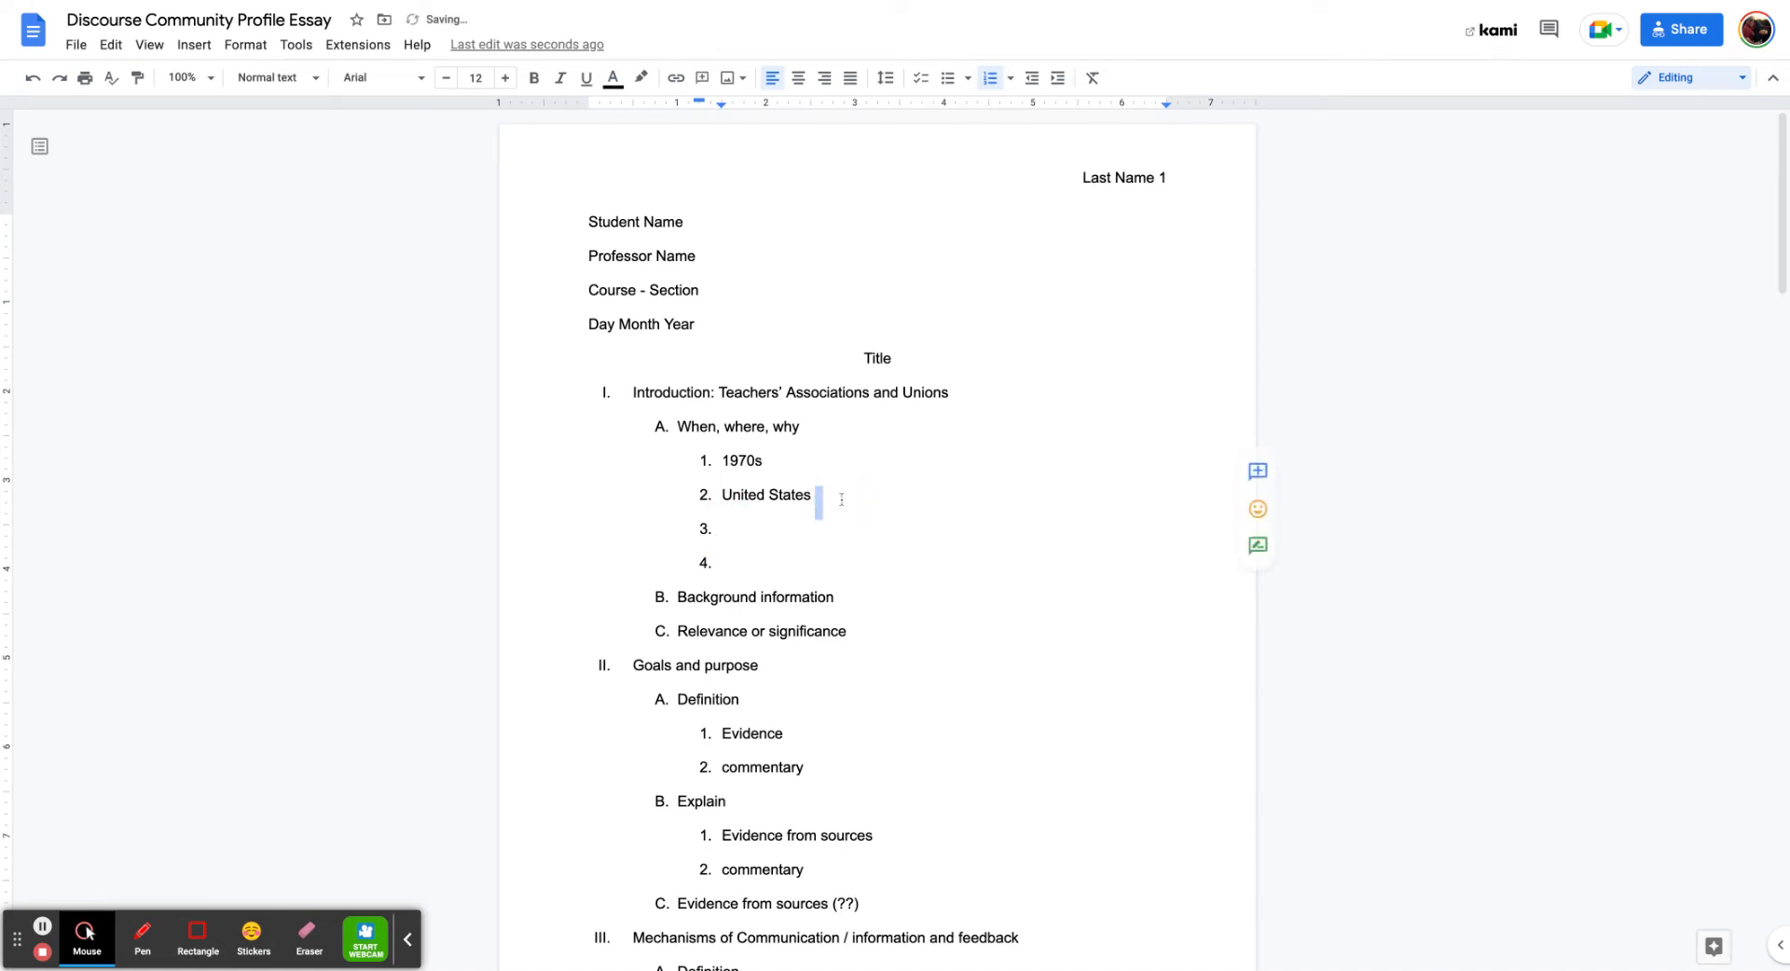
key("Delete")
key("BackSpace")
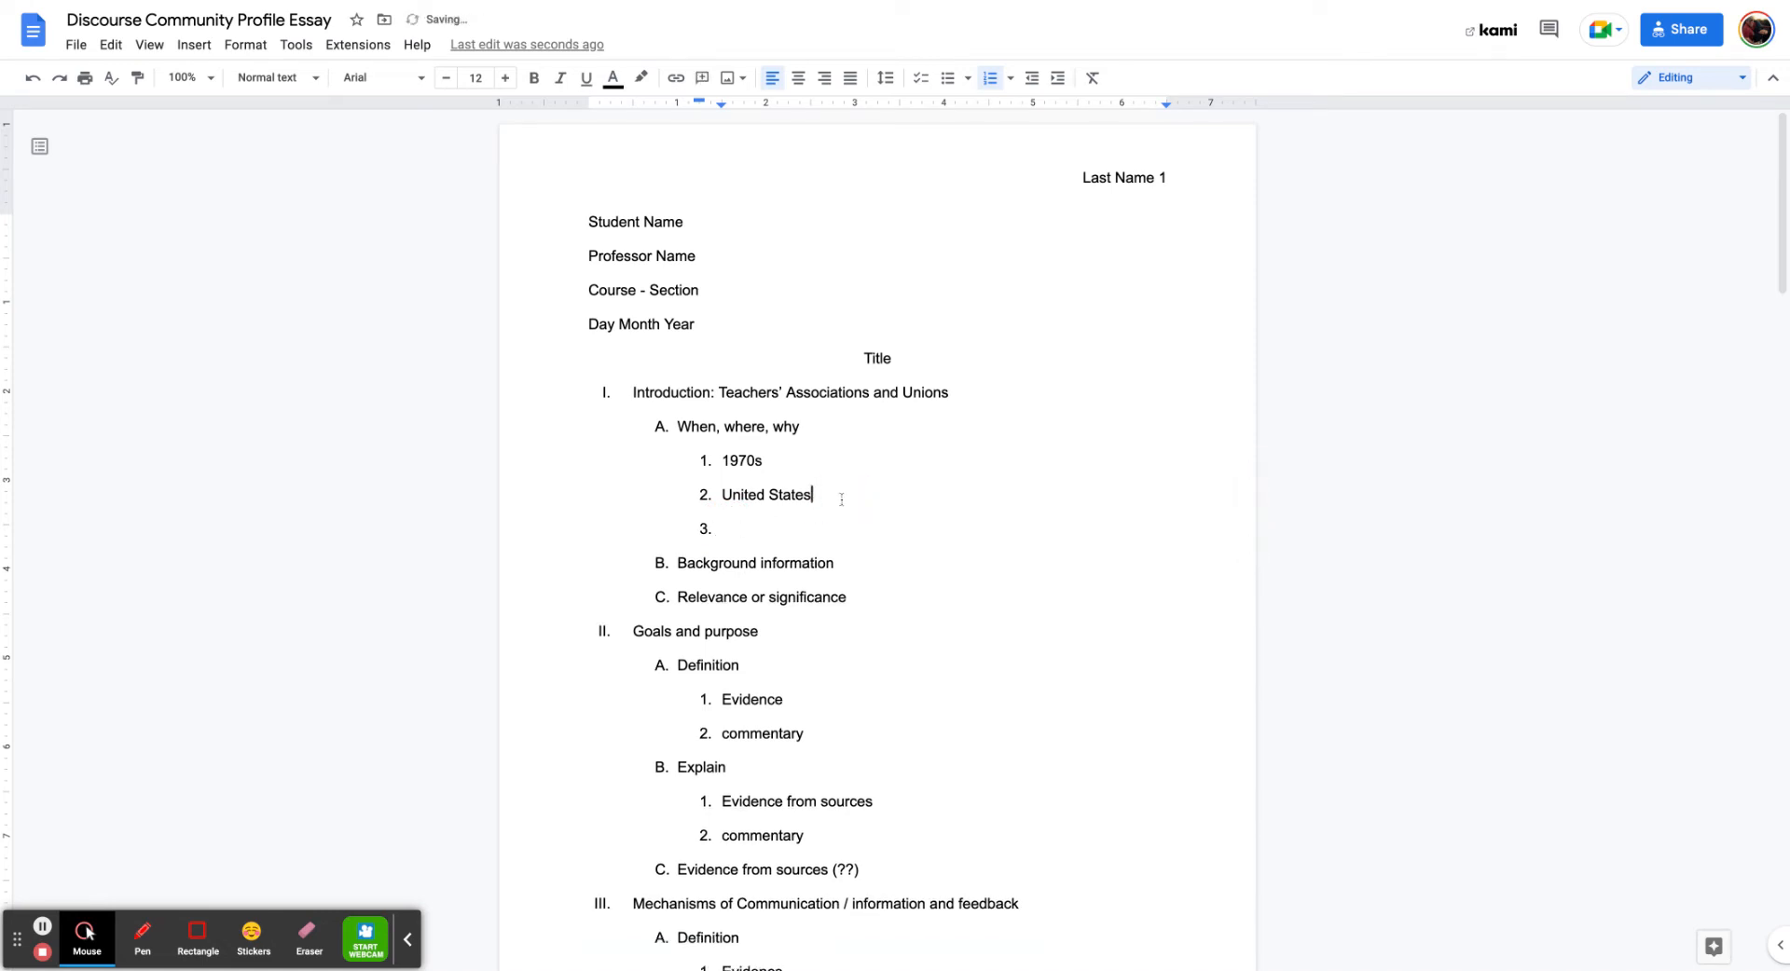
type(", Texas")
Fill the empty third sub-point under "When, where, why" with "Support educators"
double_click(759, 529)
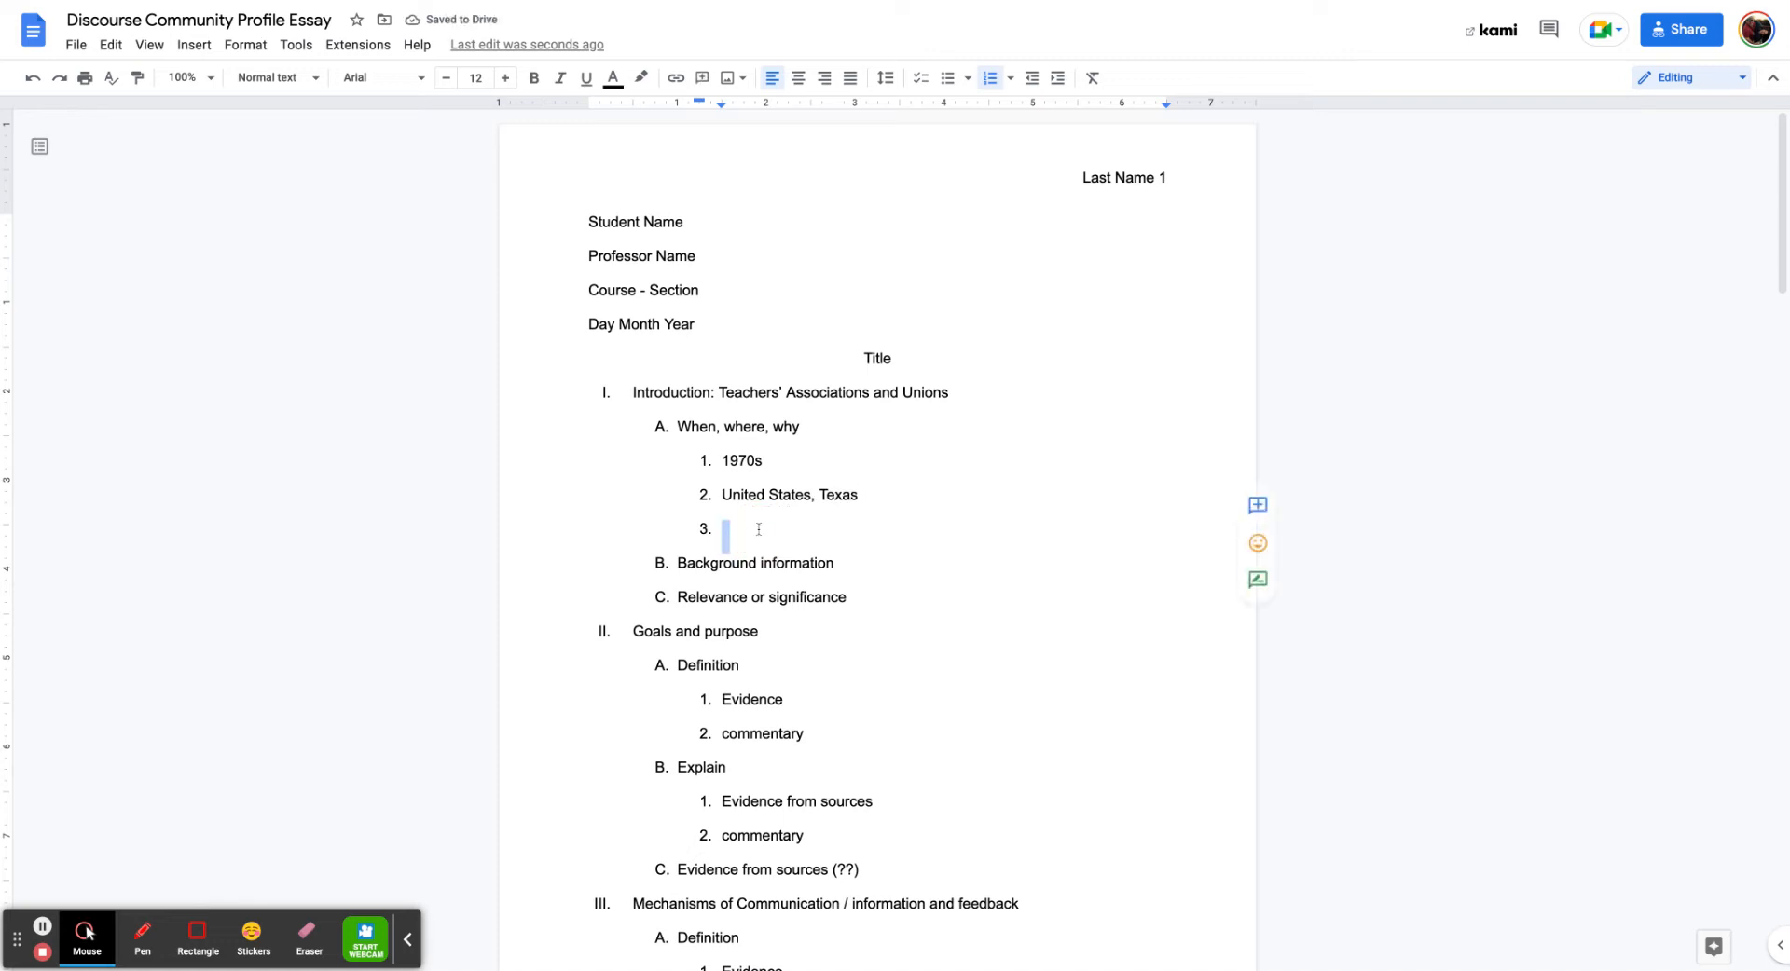
type("Support ")
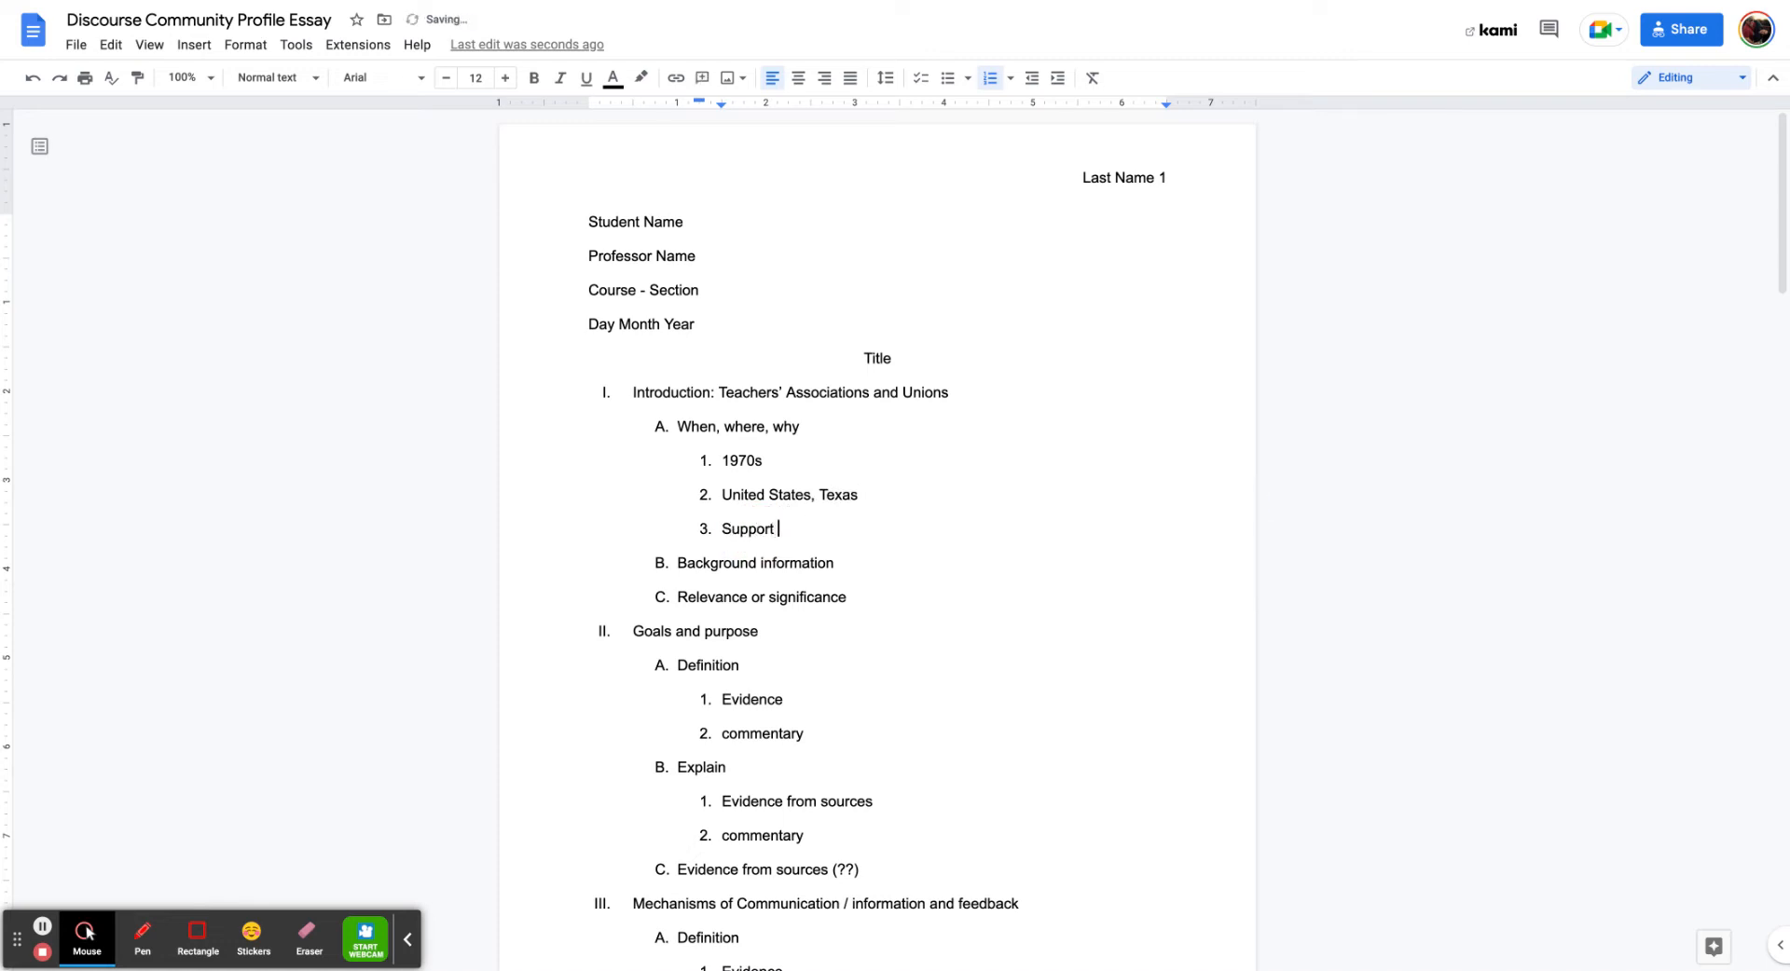
type("educators")
Add a numbered sub-point under "Background information" quoting the passage from "In 1975, the Texas State Teachers Association (TSTA)" to "community of educators."
scroll(871, 411, "down", 3)
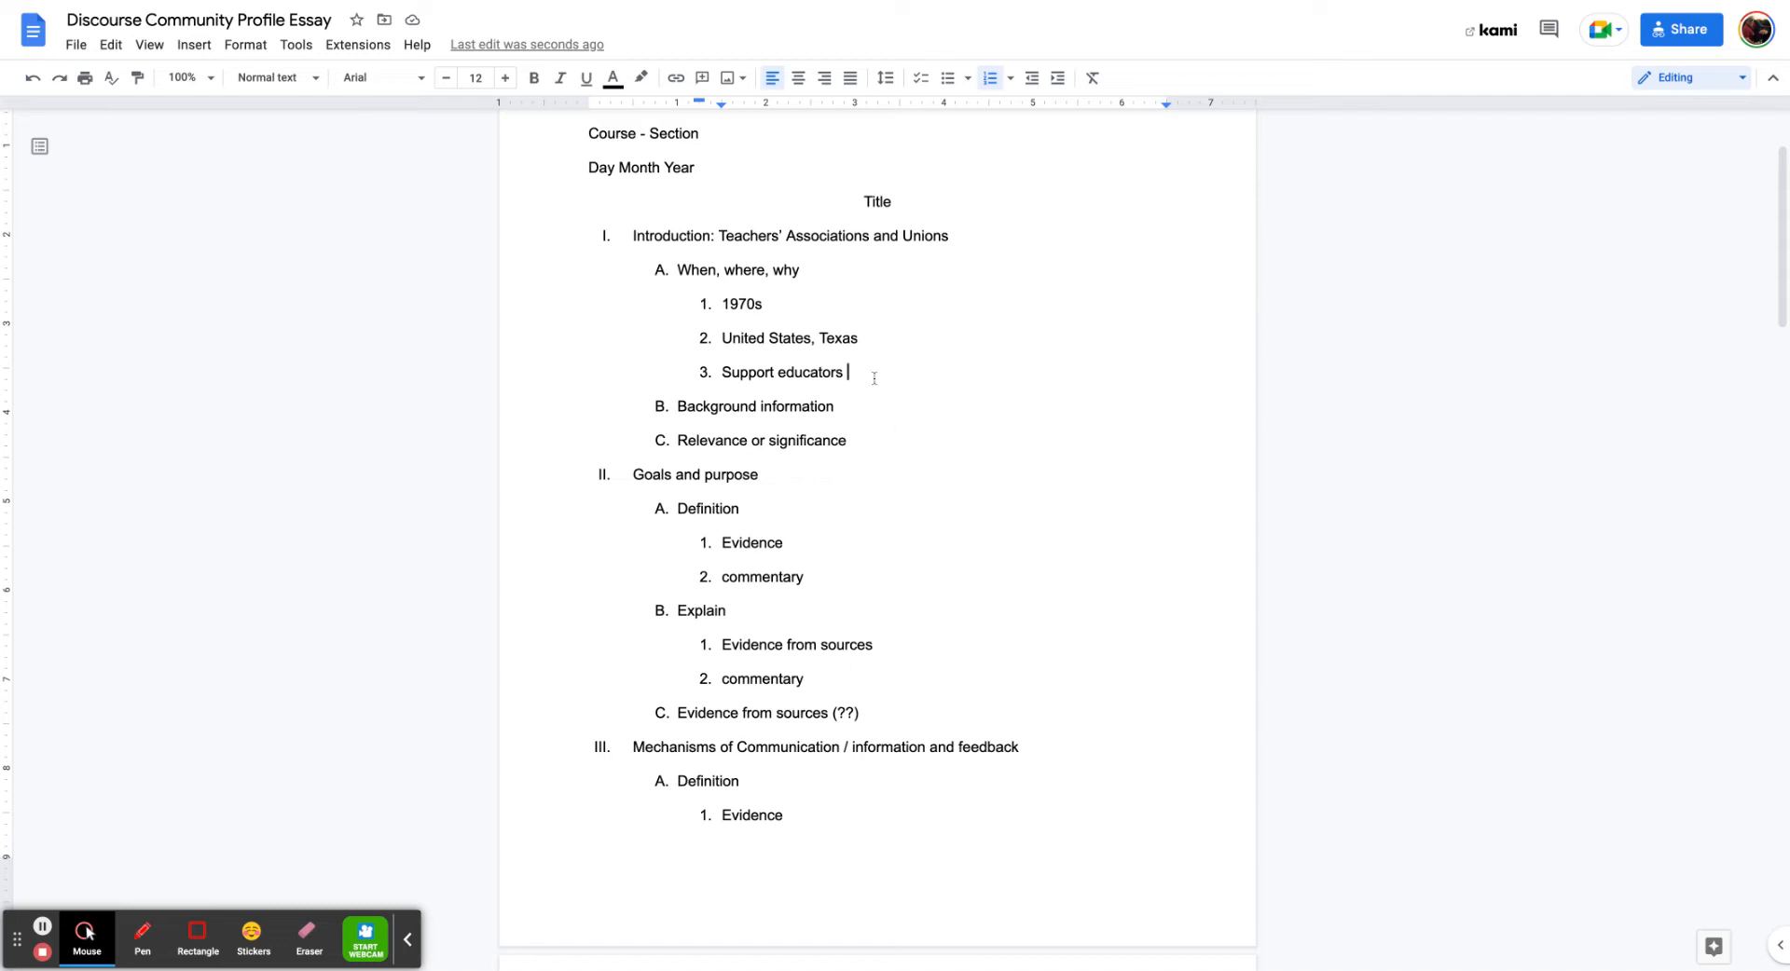
left_click(851, 403)
key("Return")
key("Tab")
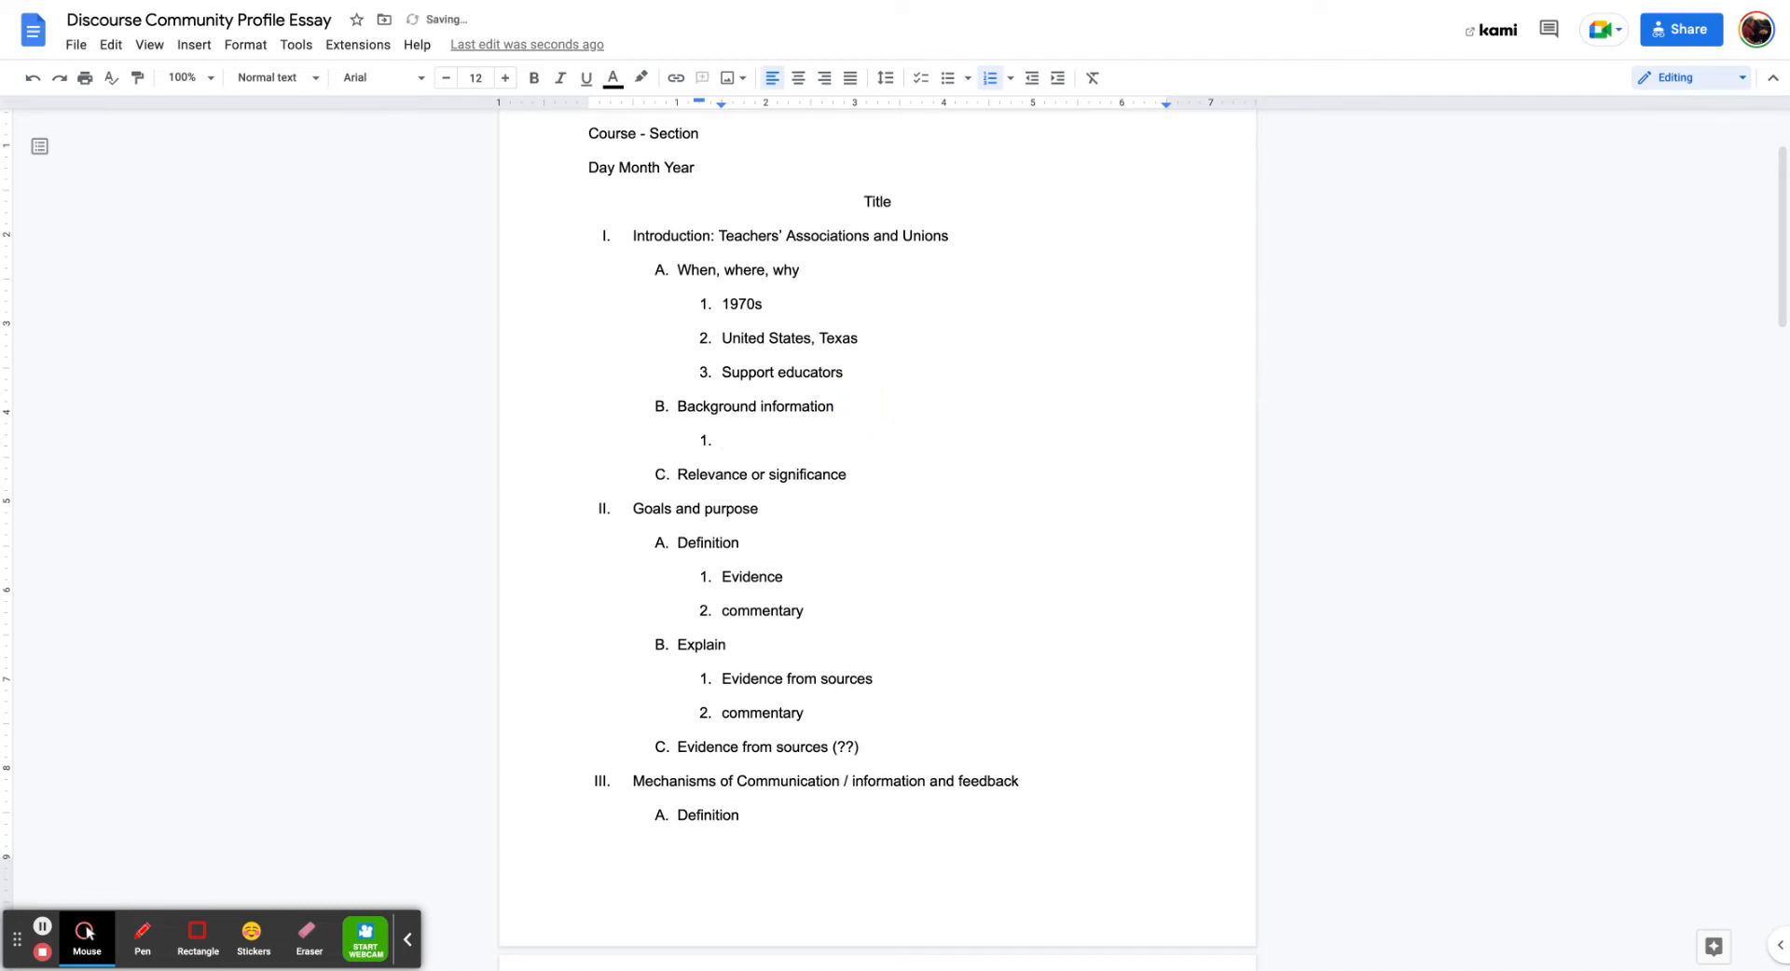
type("\"")
type("In 1975, the Texas State Teachers Association (TSTA), then the state’s largest organization of educators, united with the National Education Association, a national teacher union. This change troubled many TSTA members concerned at the prospect of being obliged to participate in union strikes, which have a negative impact on students, communities, and the public’s trust in the profession. Others felt that a labor union model simply did not properly serve or represent the concerns of a professional community of educators.")
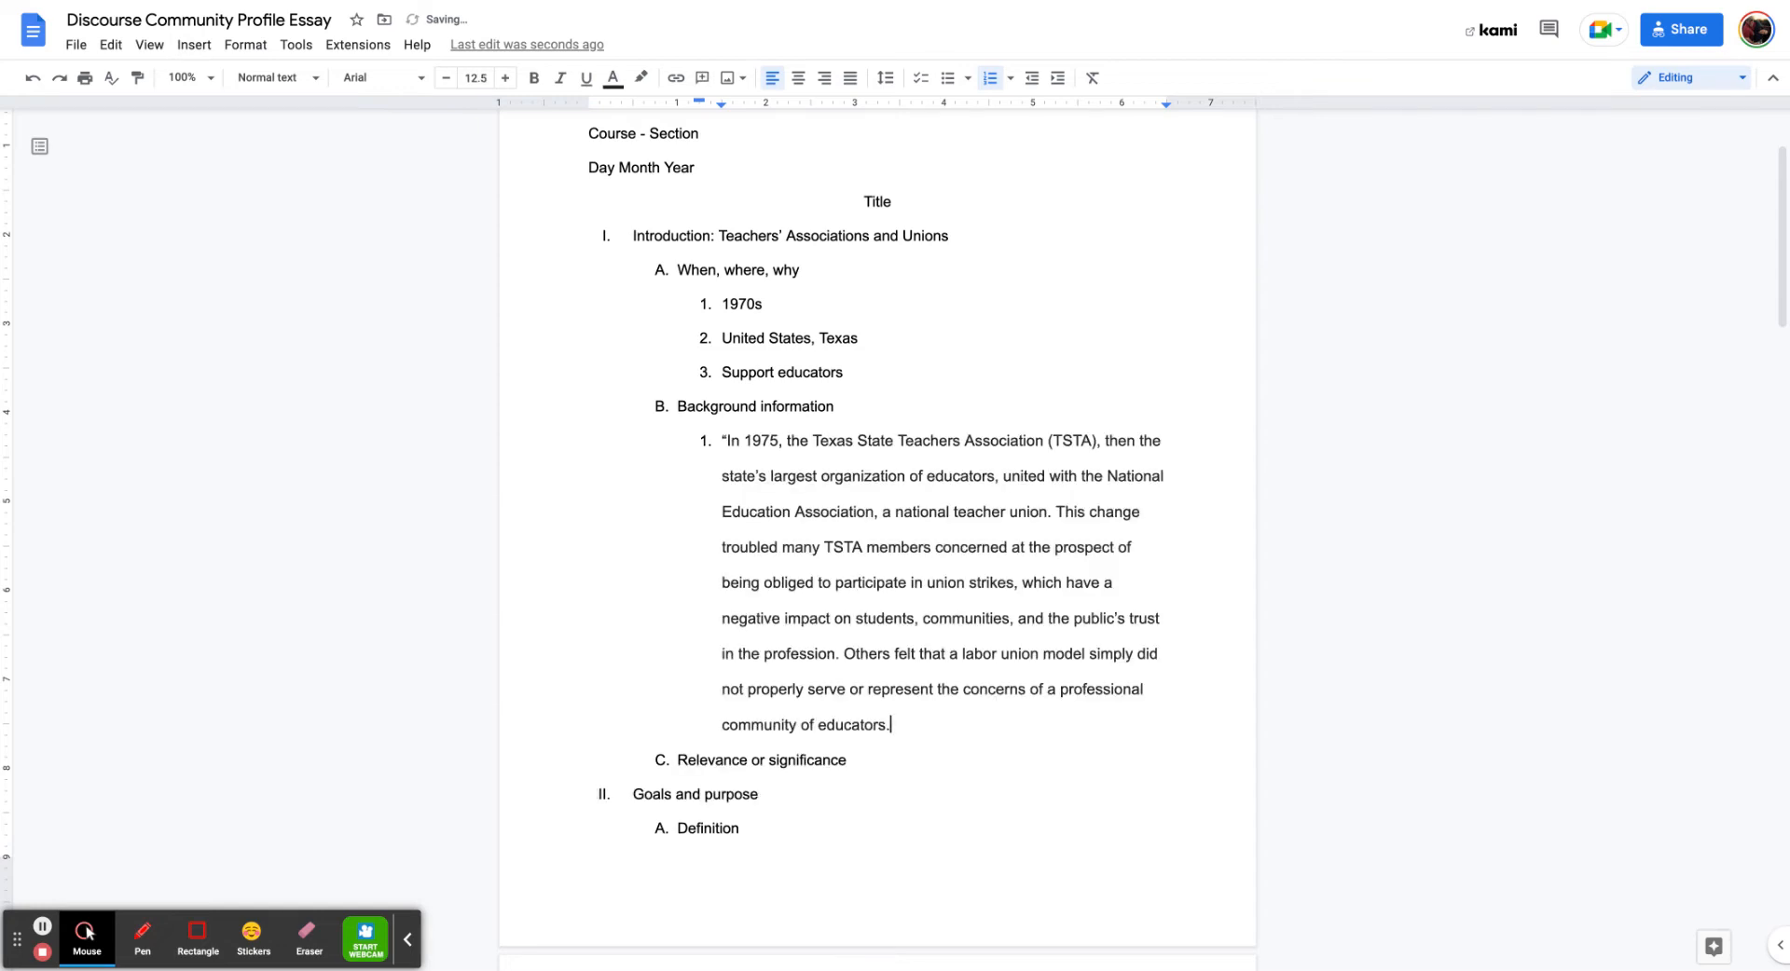
Close the quotation after "educators" and add the in-text citation (ATPE.org), with the period after the citation
type("\"")
key("BackSpace")
type("\" (")
type("ATPE")
type(".org)")
type(".")
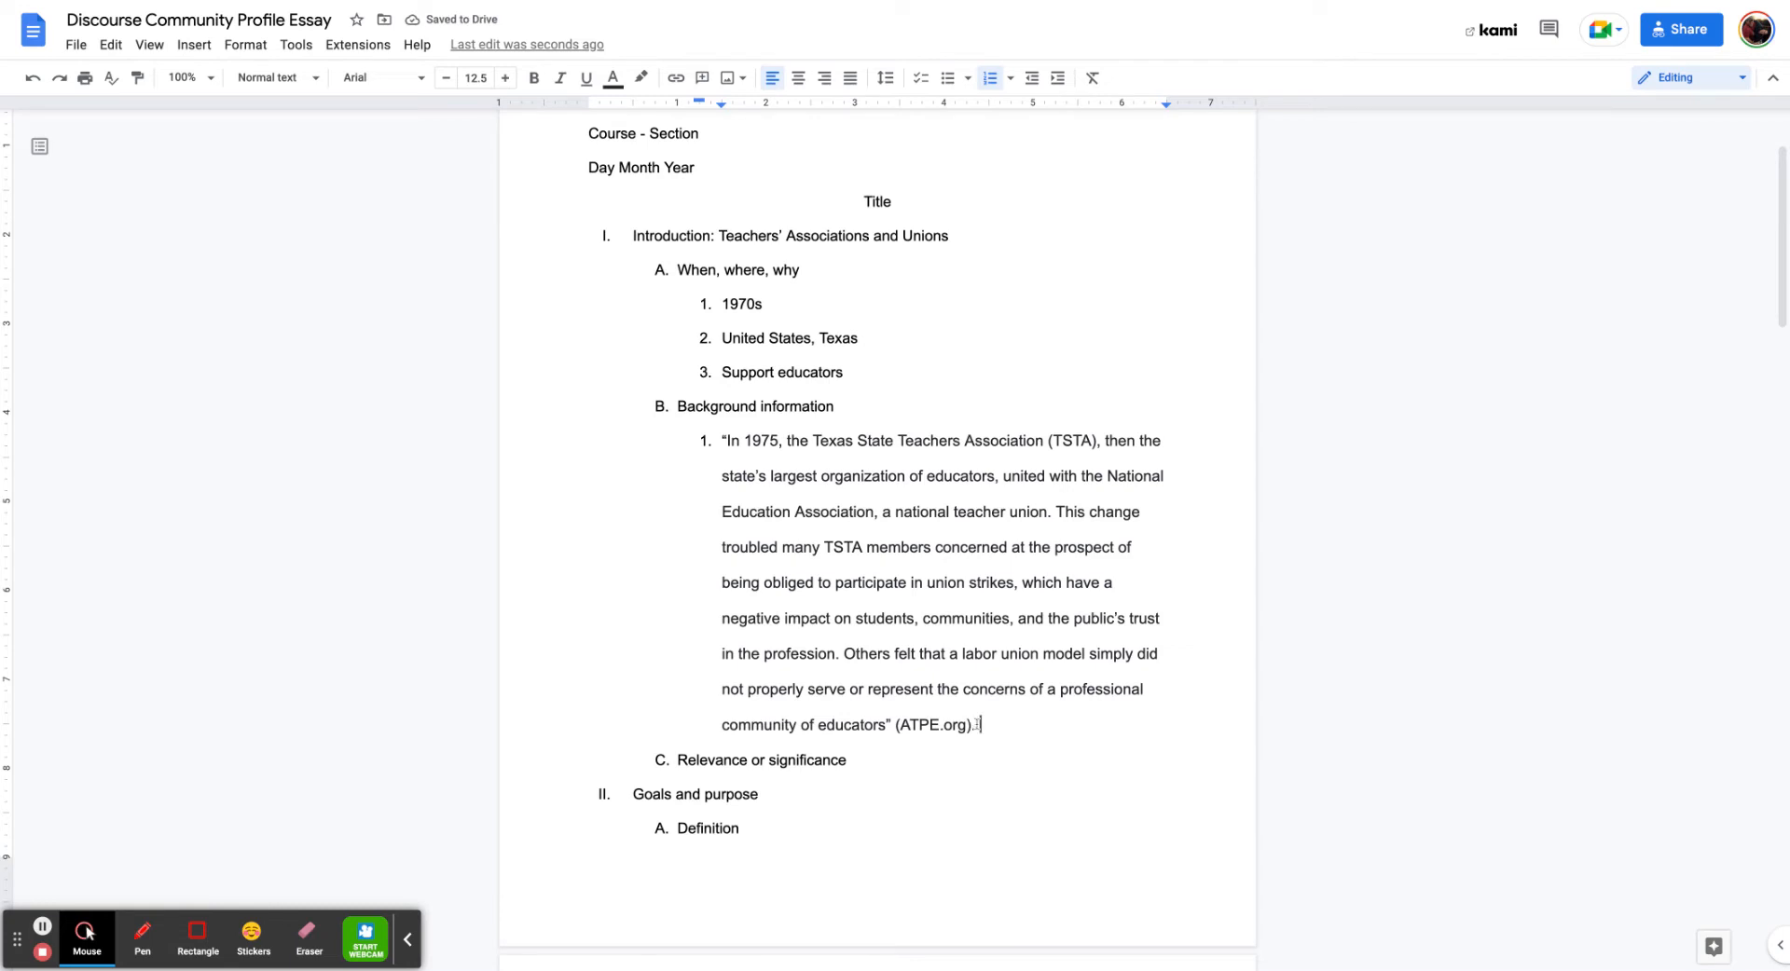
left_click_drag(980, 726, 896, 728)
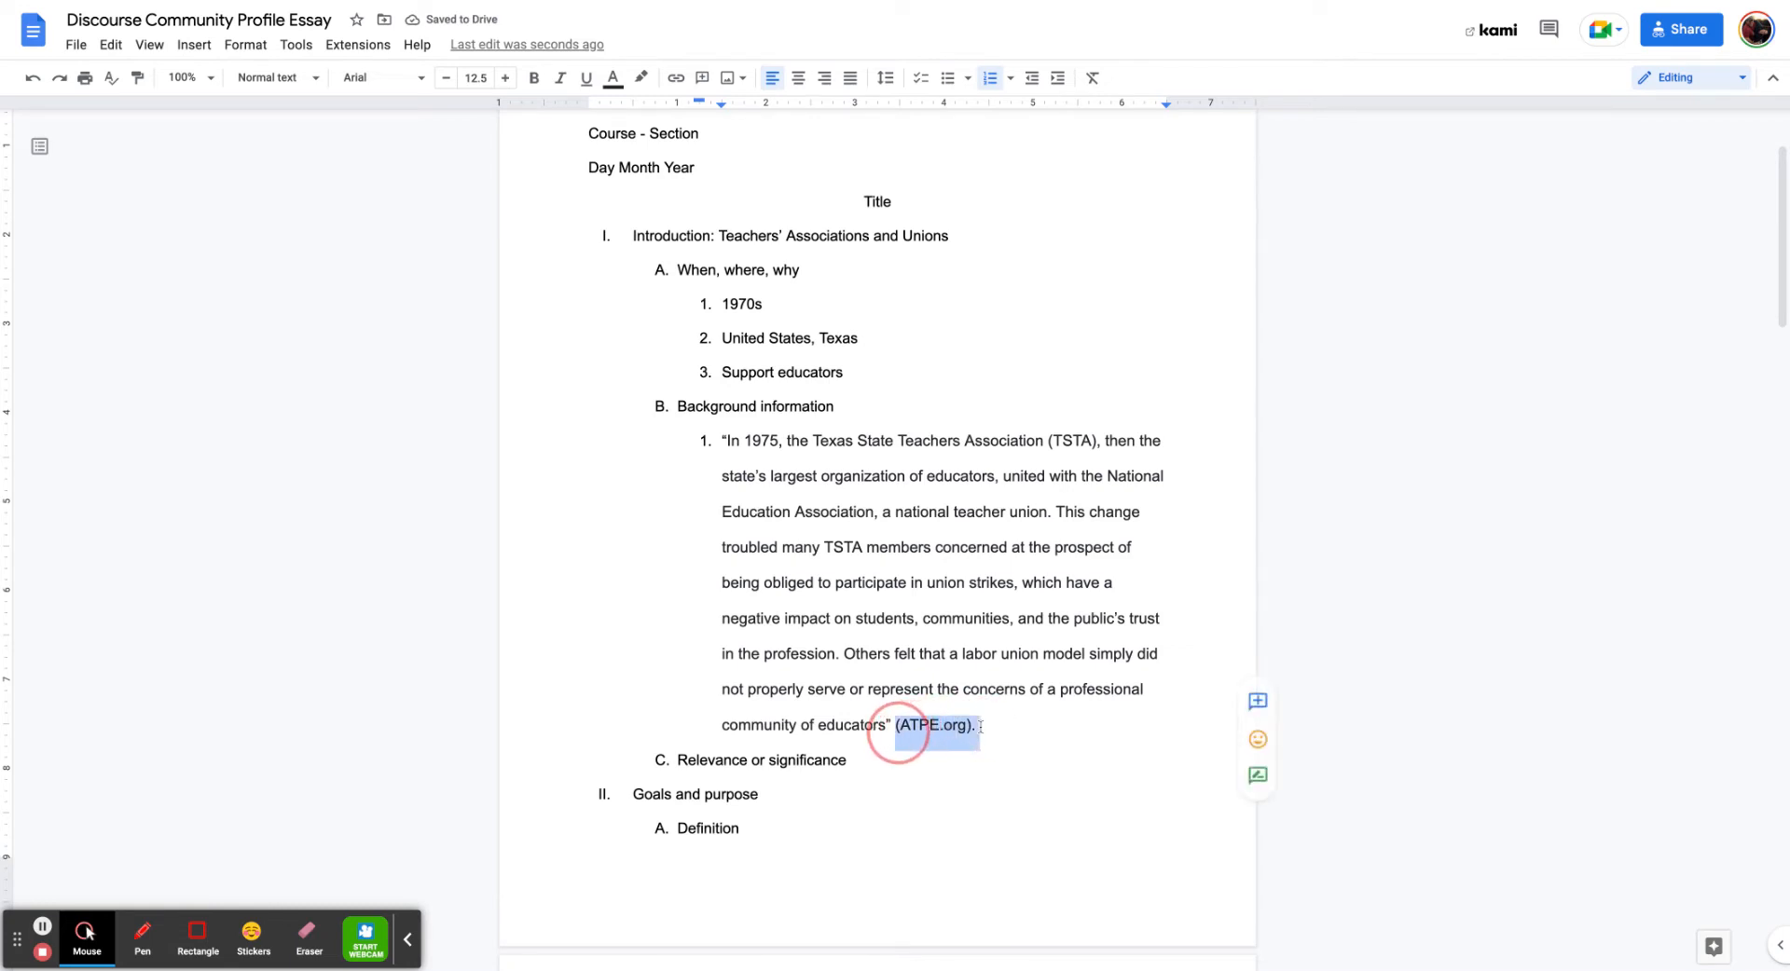
left_click(1269, 705)
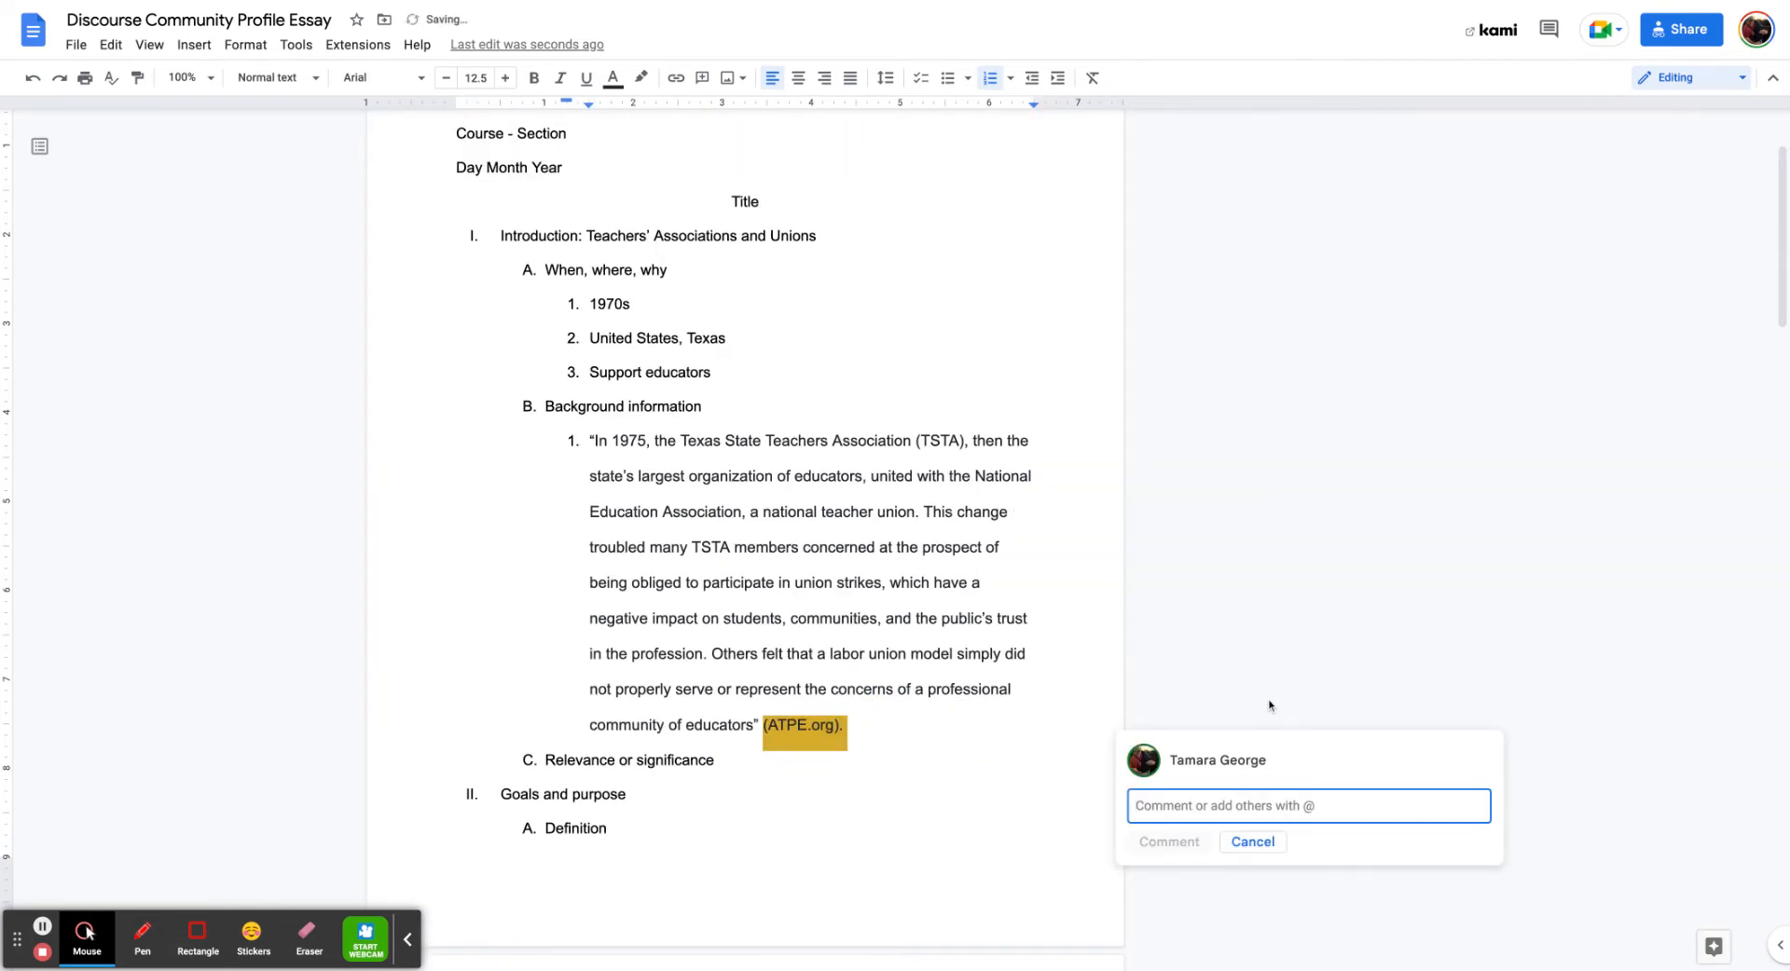
type("Correctly cit")
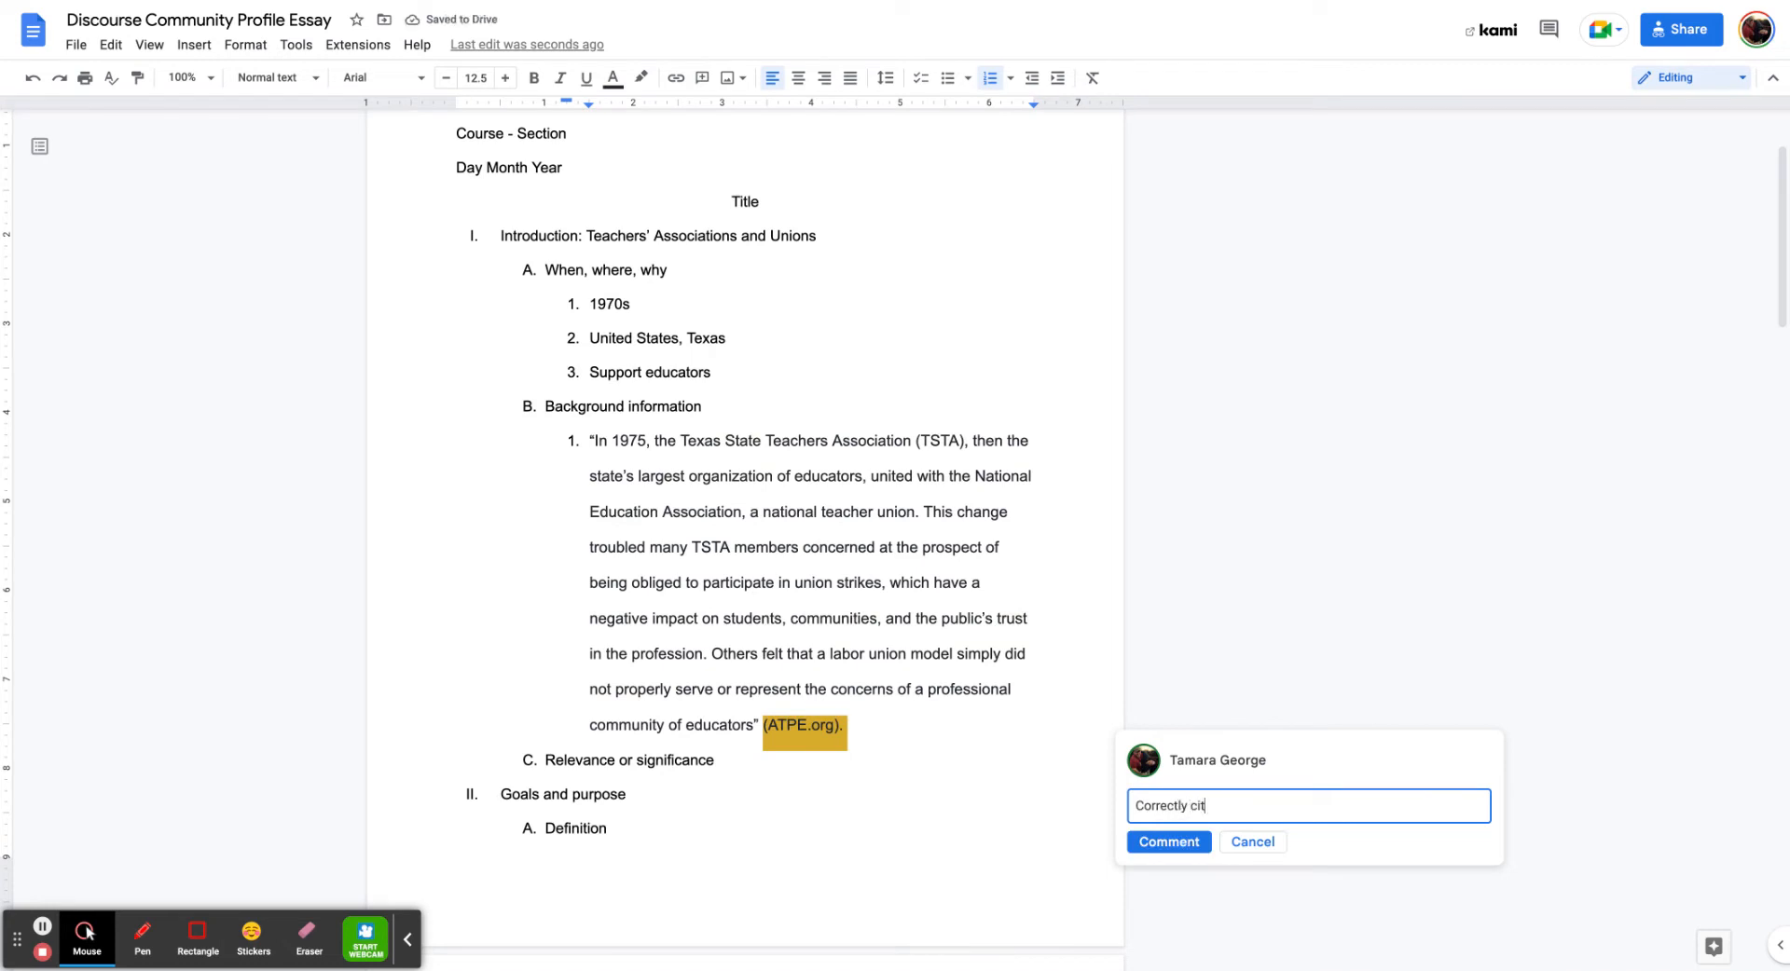
type("e in the Works Cited page ")
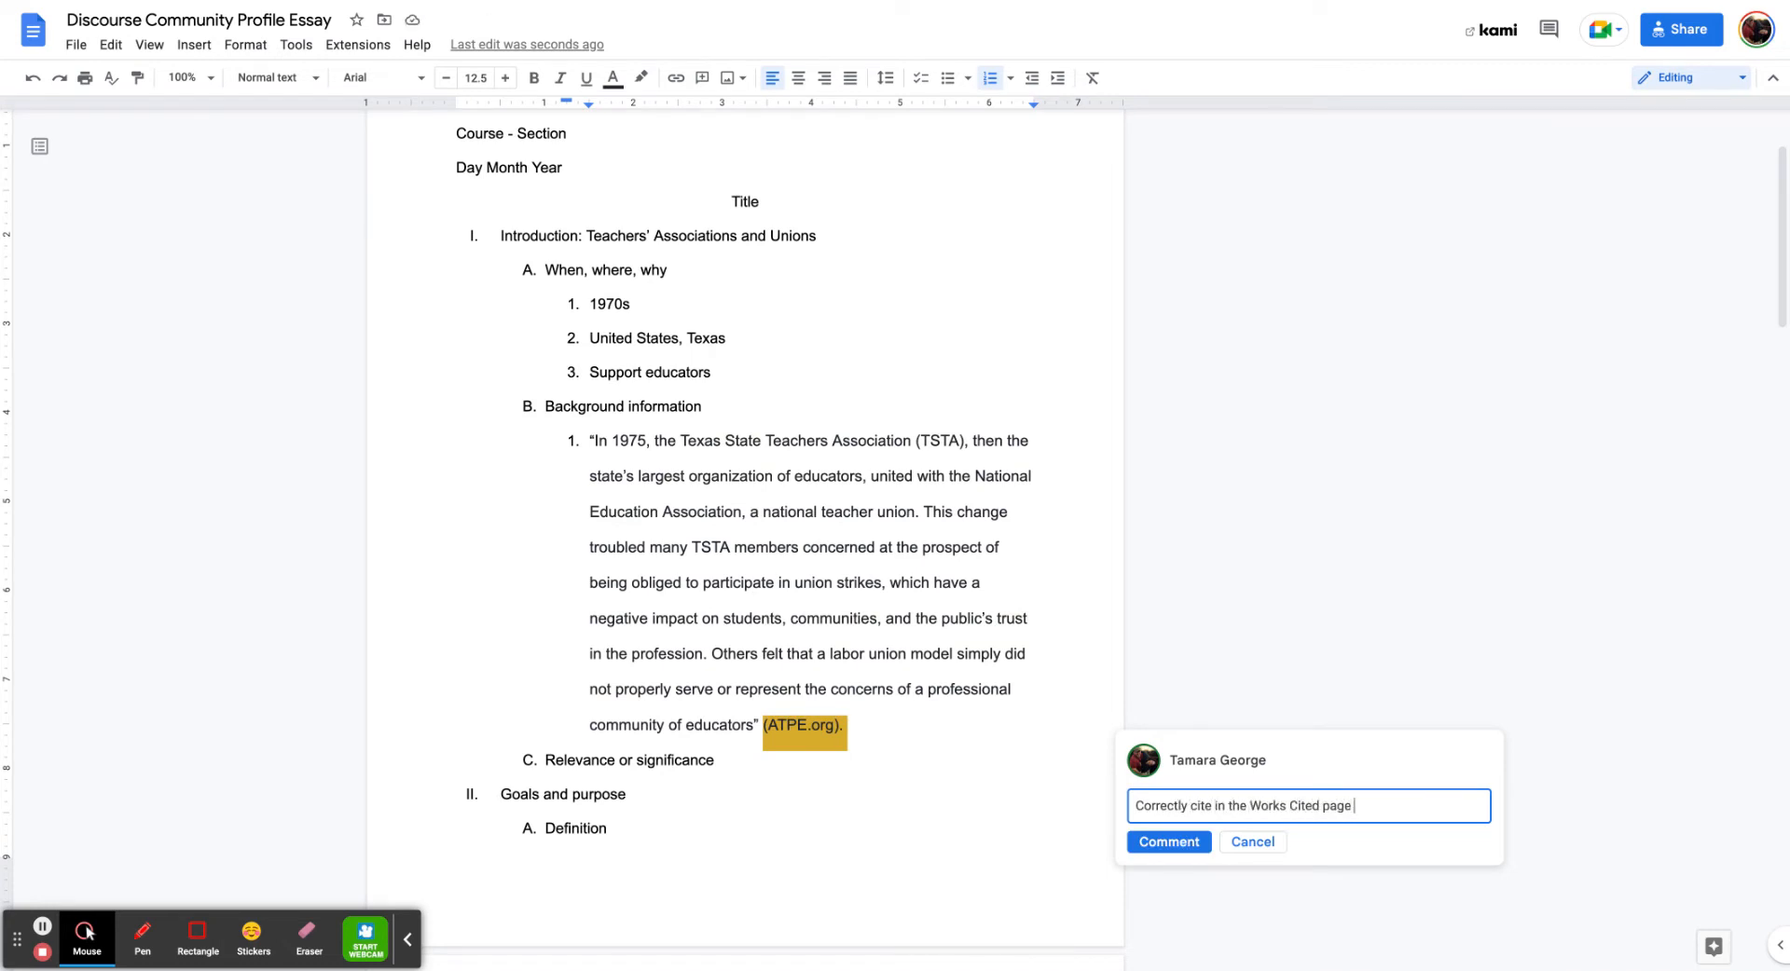
type("later")
left_click(829, 1)
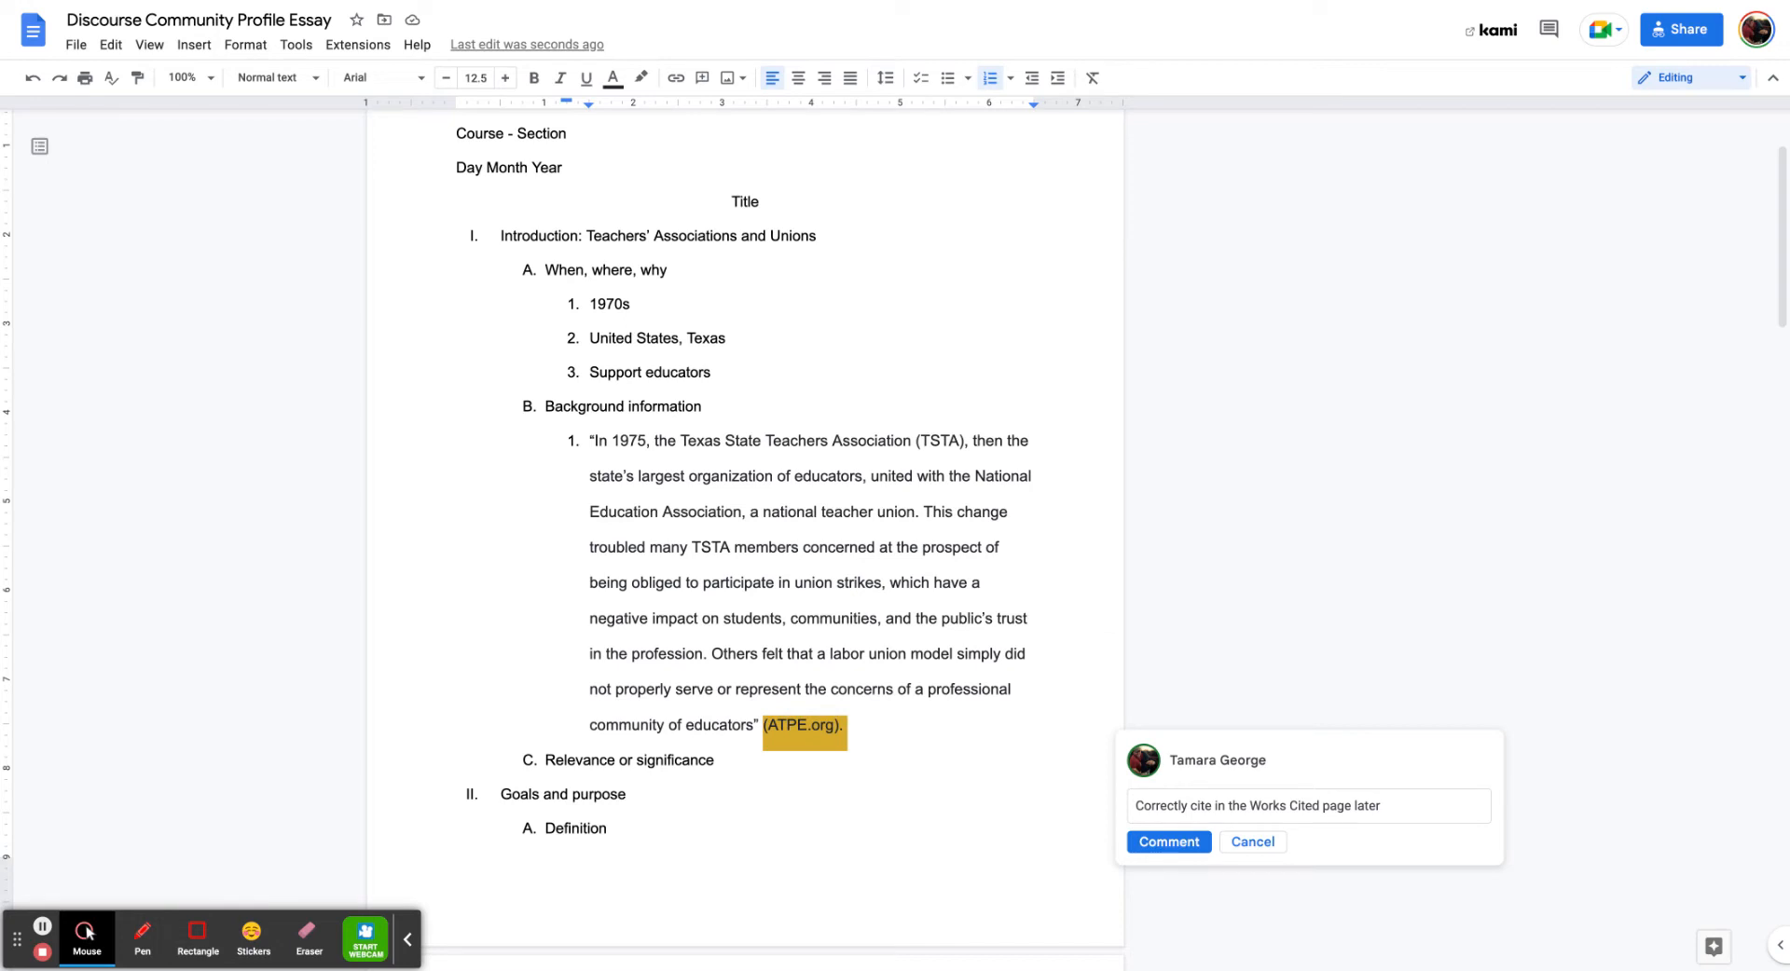
left_click(1381, 806)
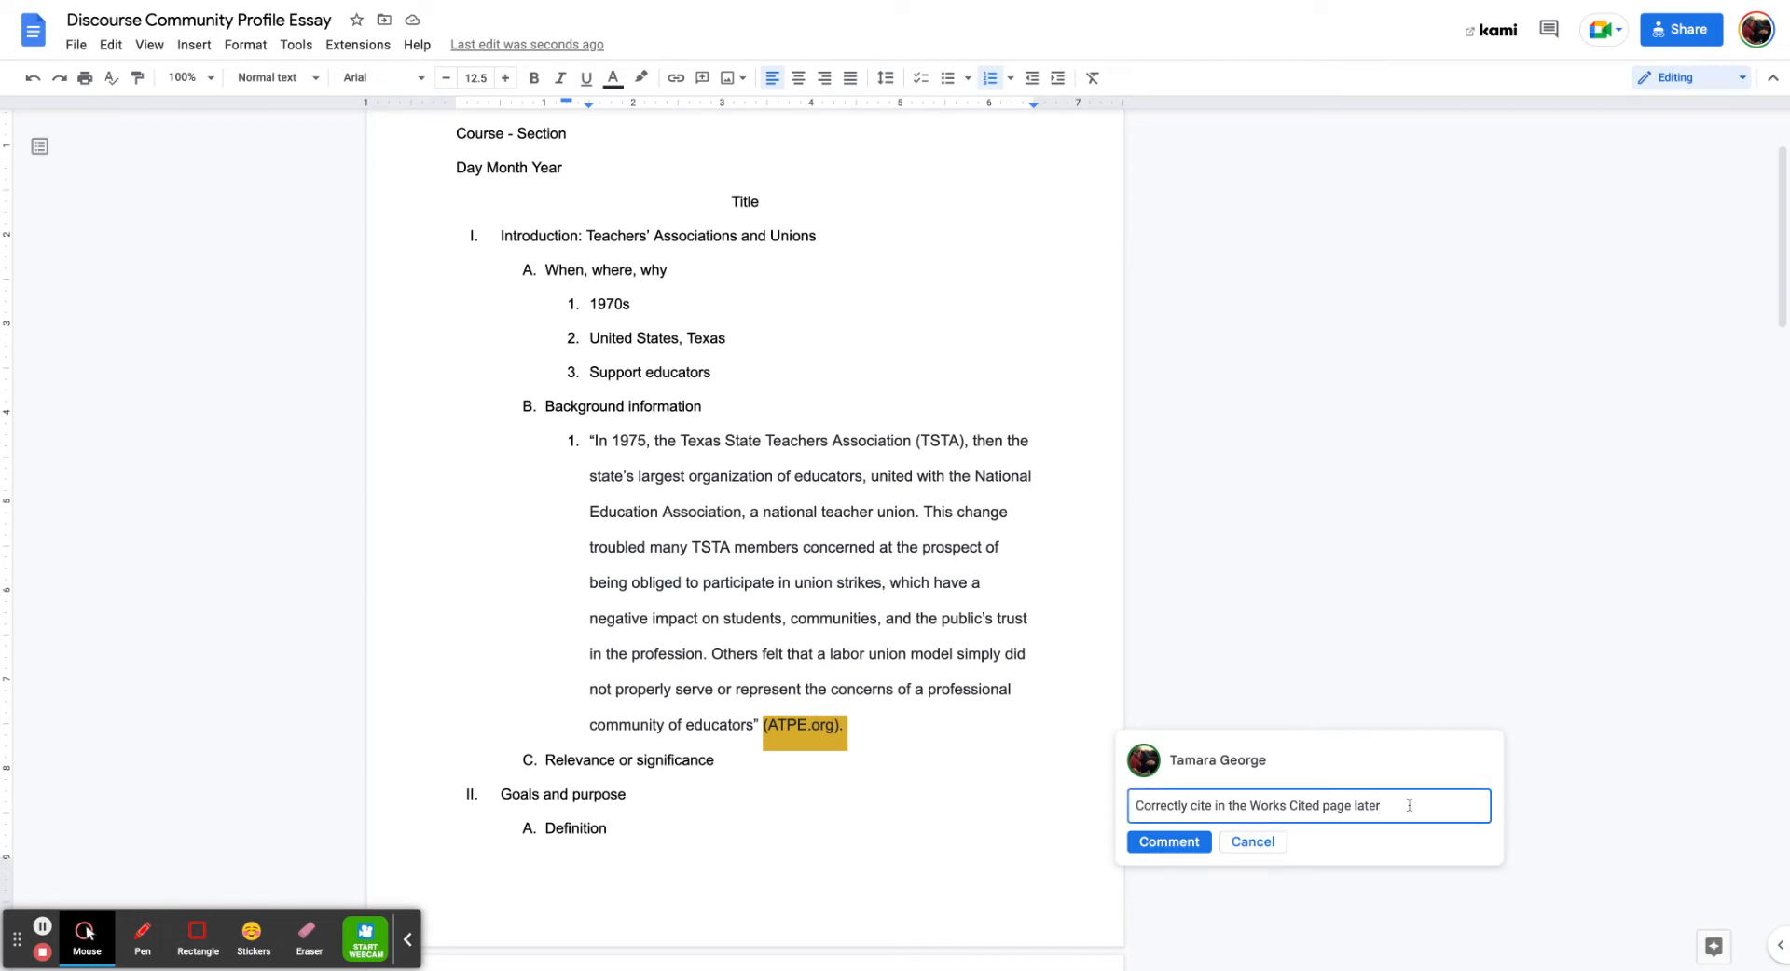
type(":")
type("https://www.atpe.org/About-ATPE/Who-We-Are/History")
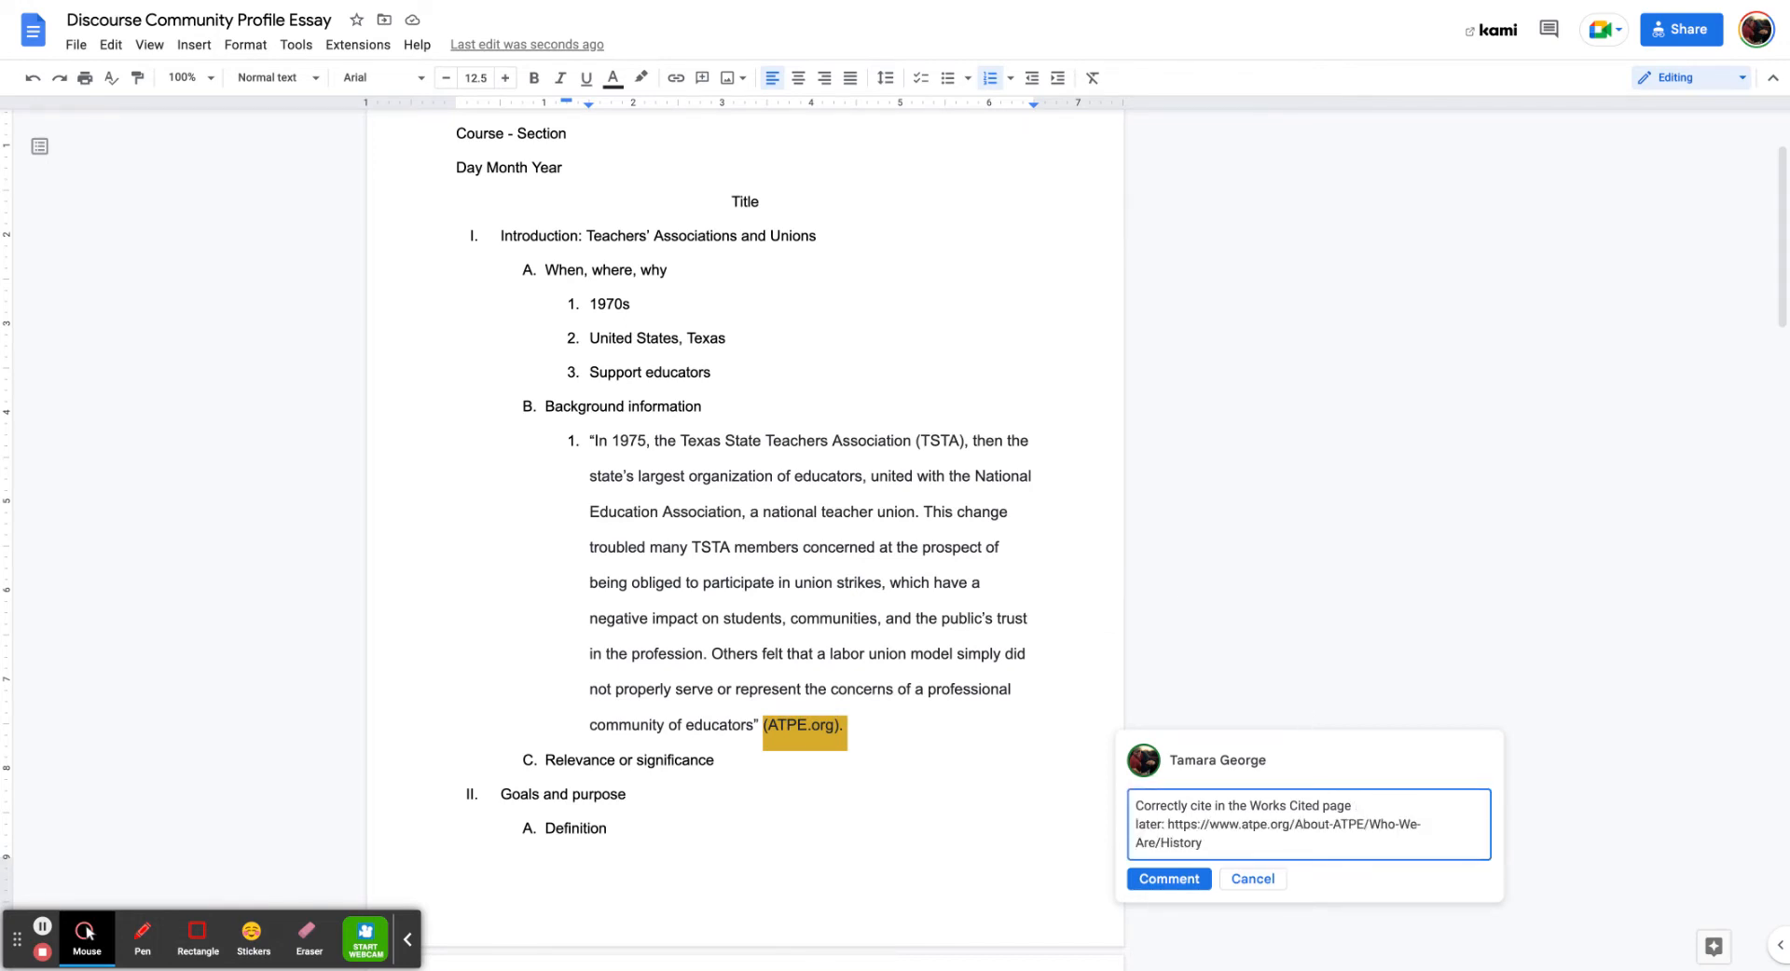
left_click(1169, 879)
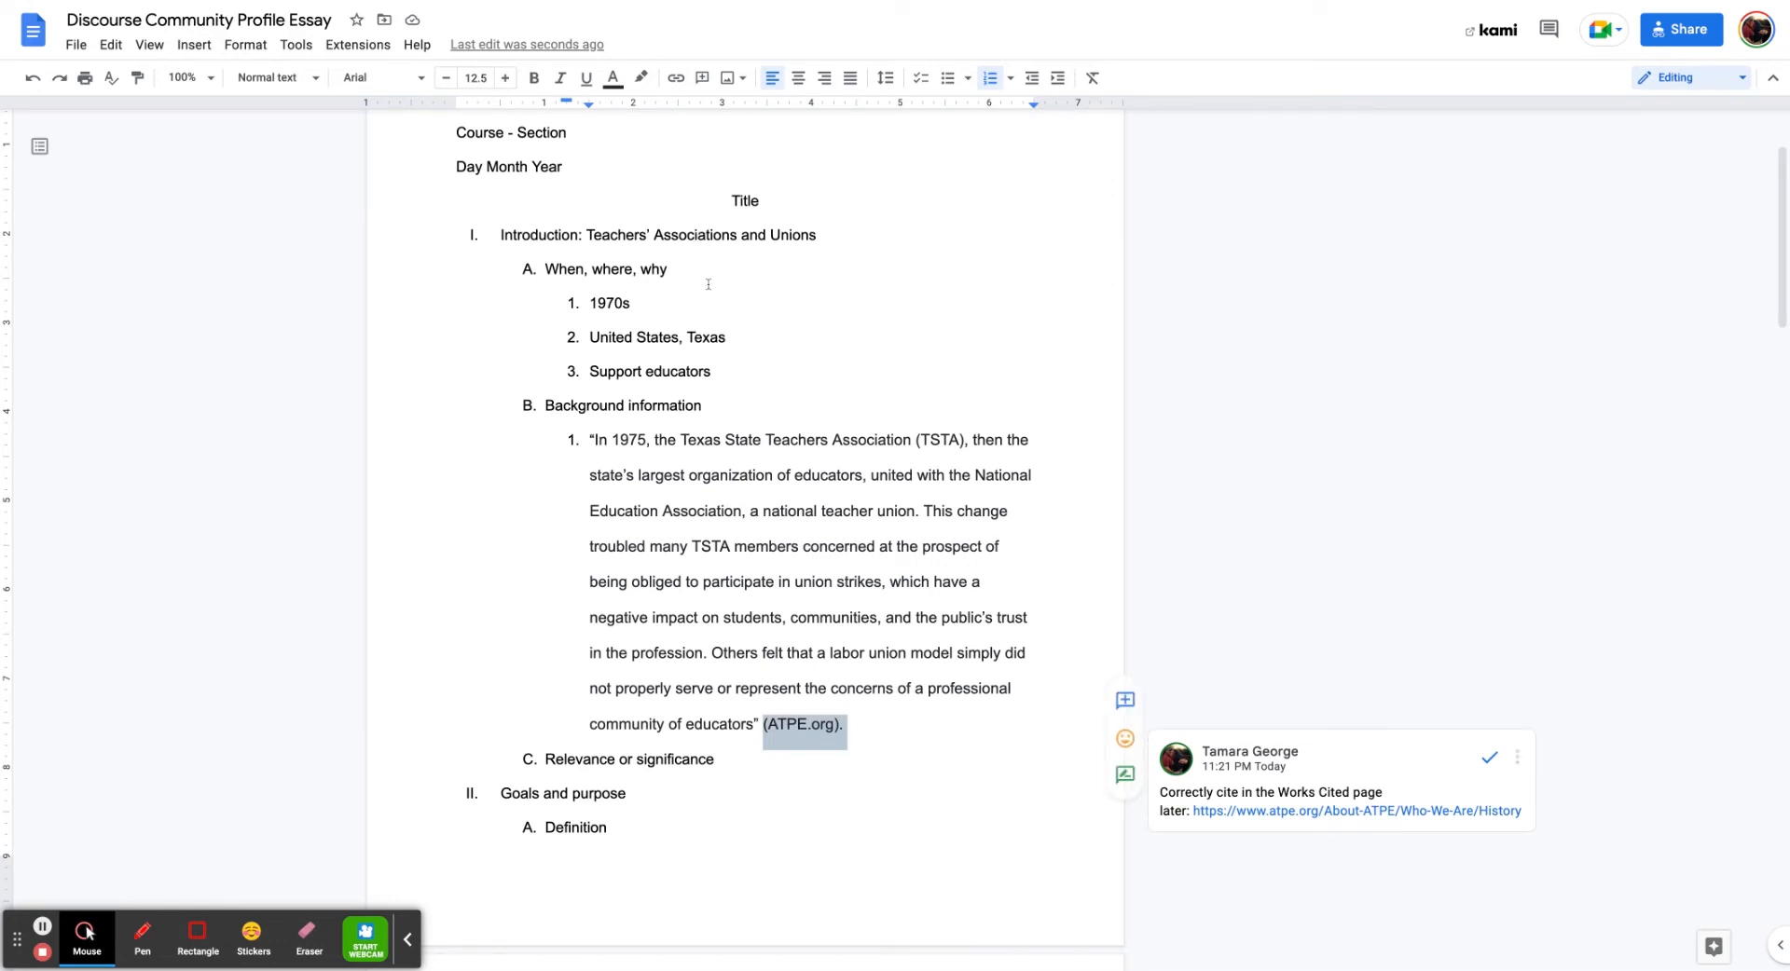
Change the date in the first sub-point under "When, where, why" to "1950s"
scroll(709, 285, "down", 1)
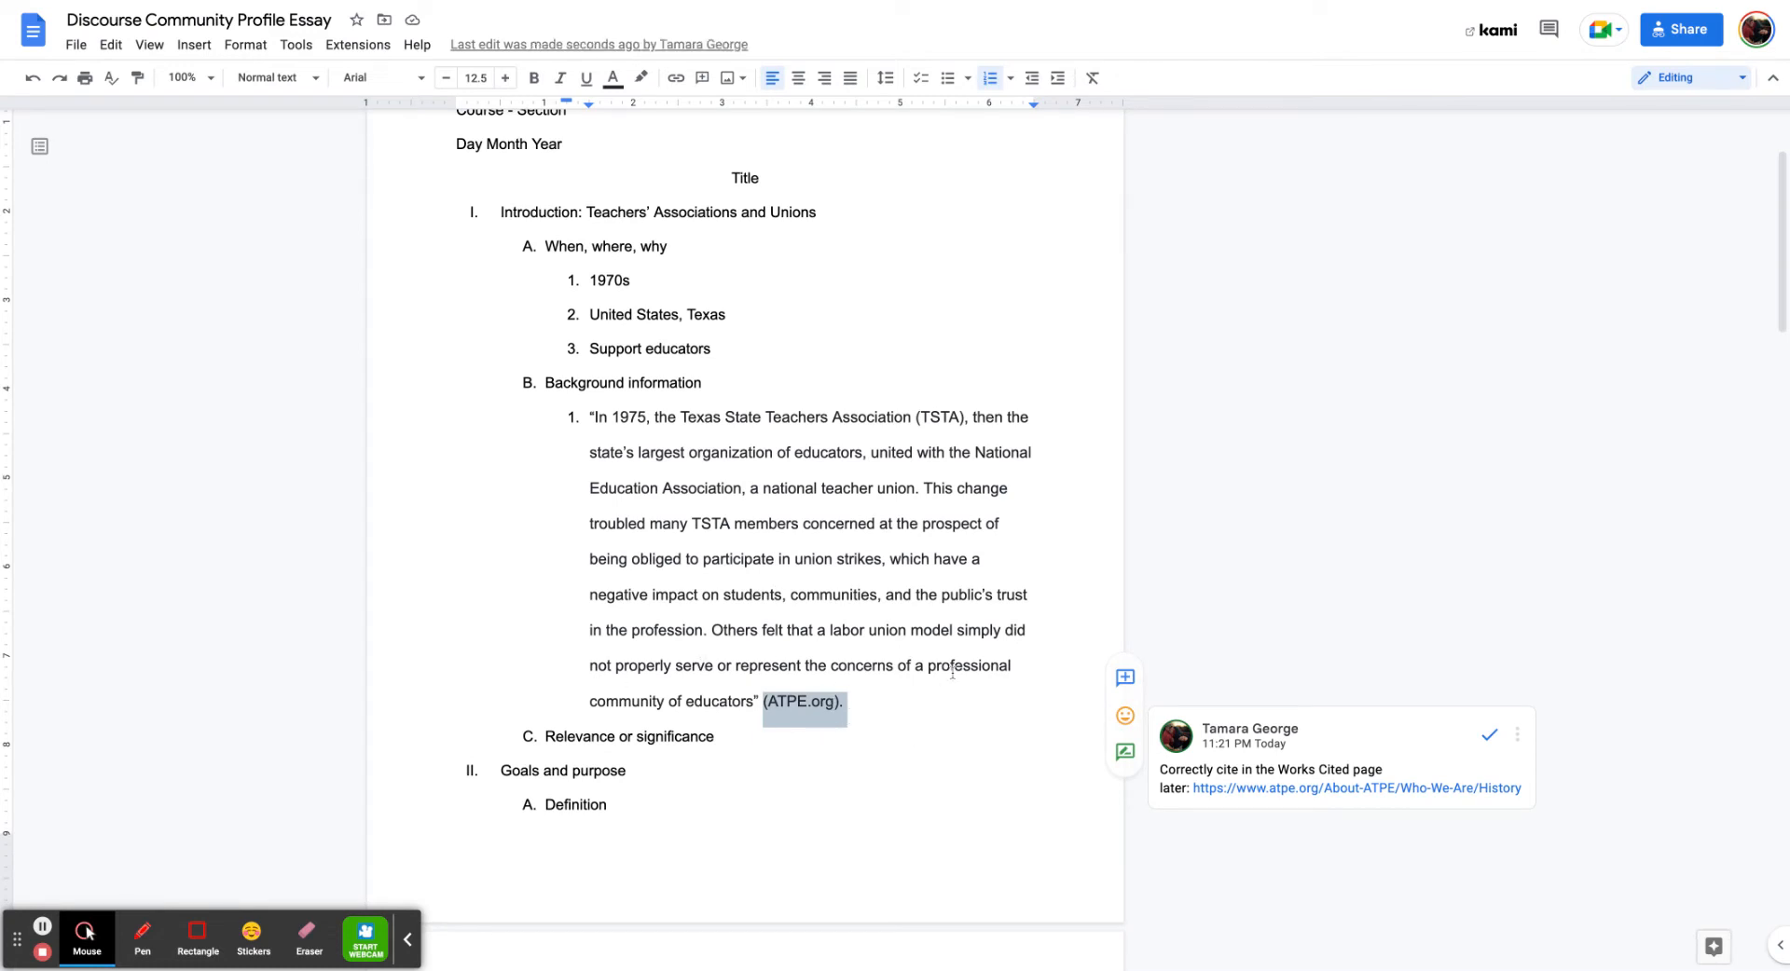
scroll(930, 697, "down", 2)
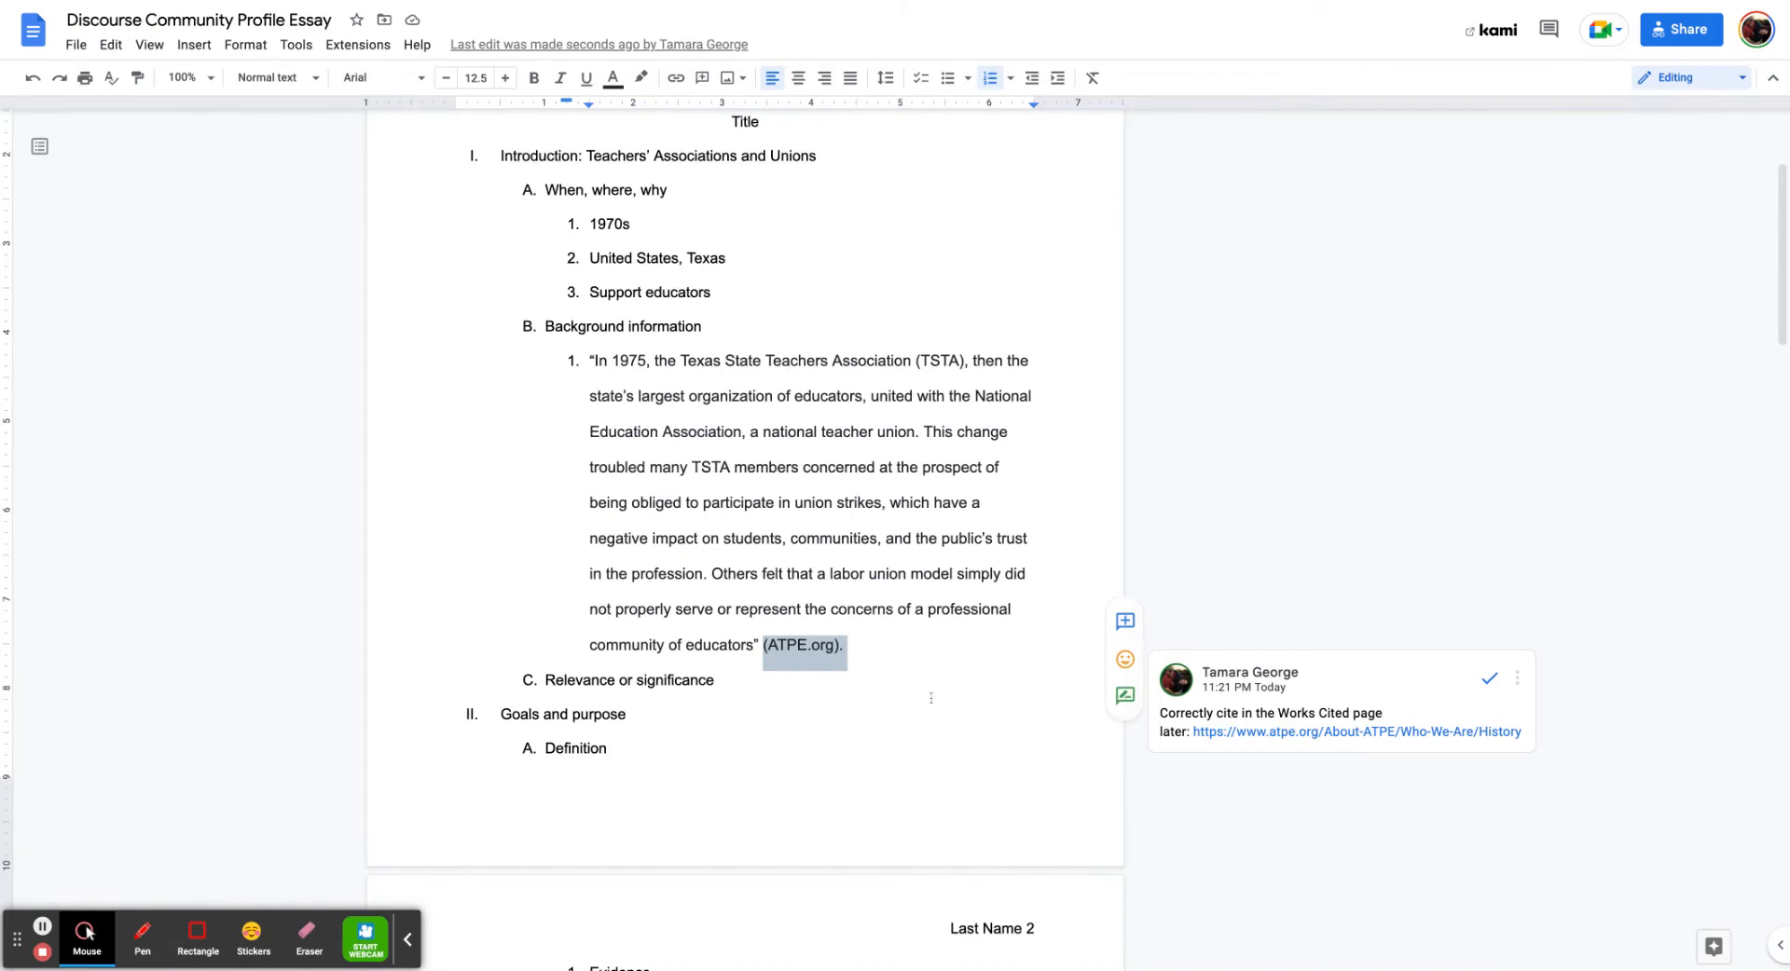
scroll(930, 697, "down", 2)
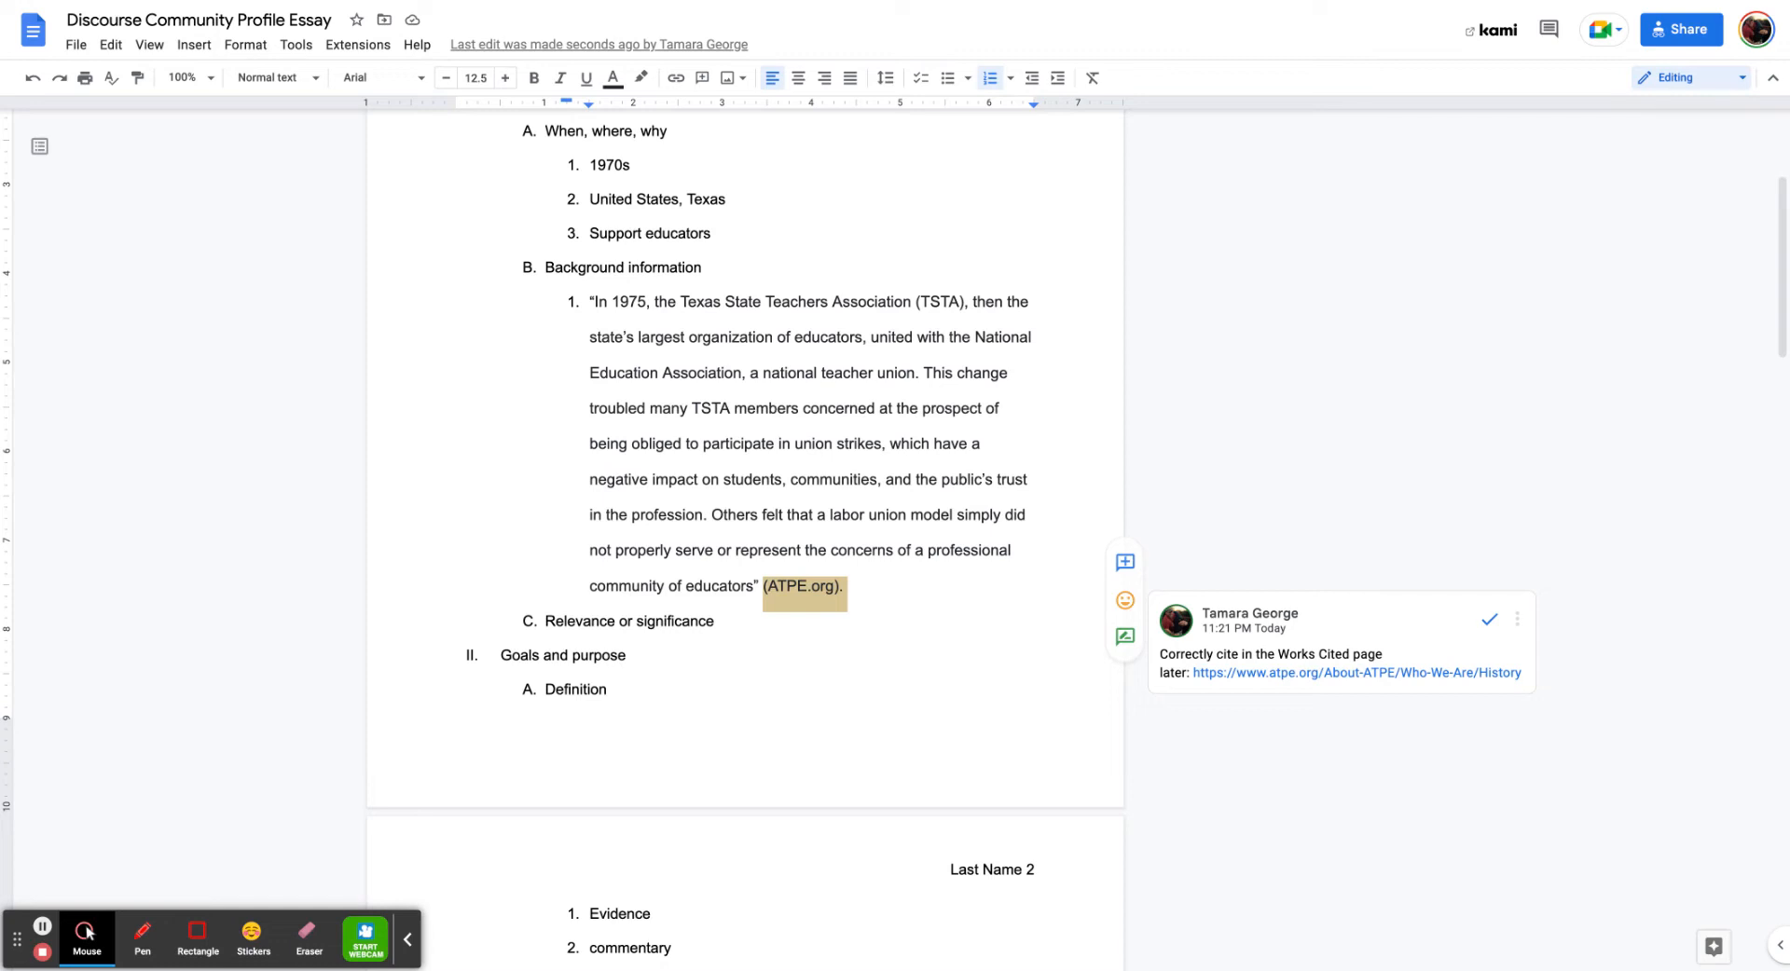
scroll(772, 479, "up", 2)
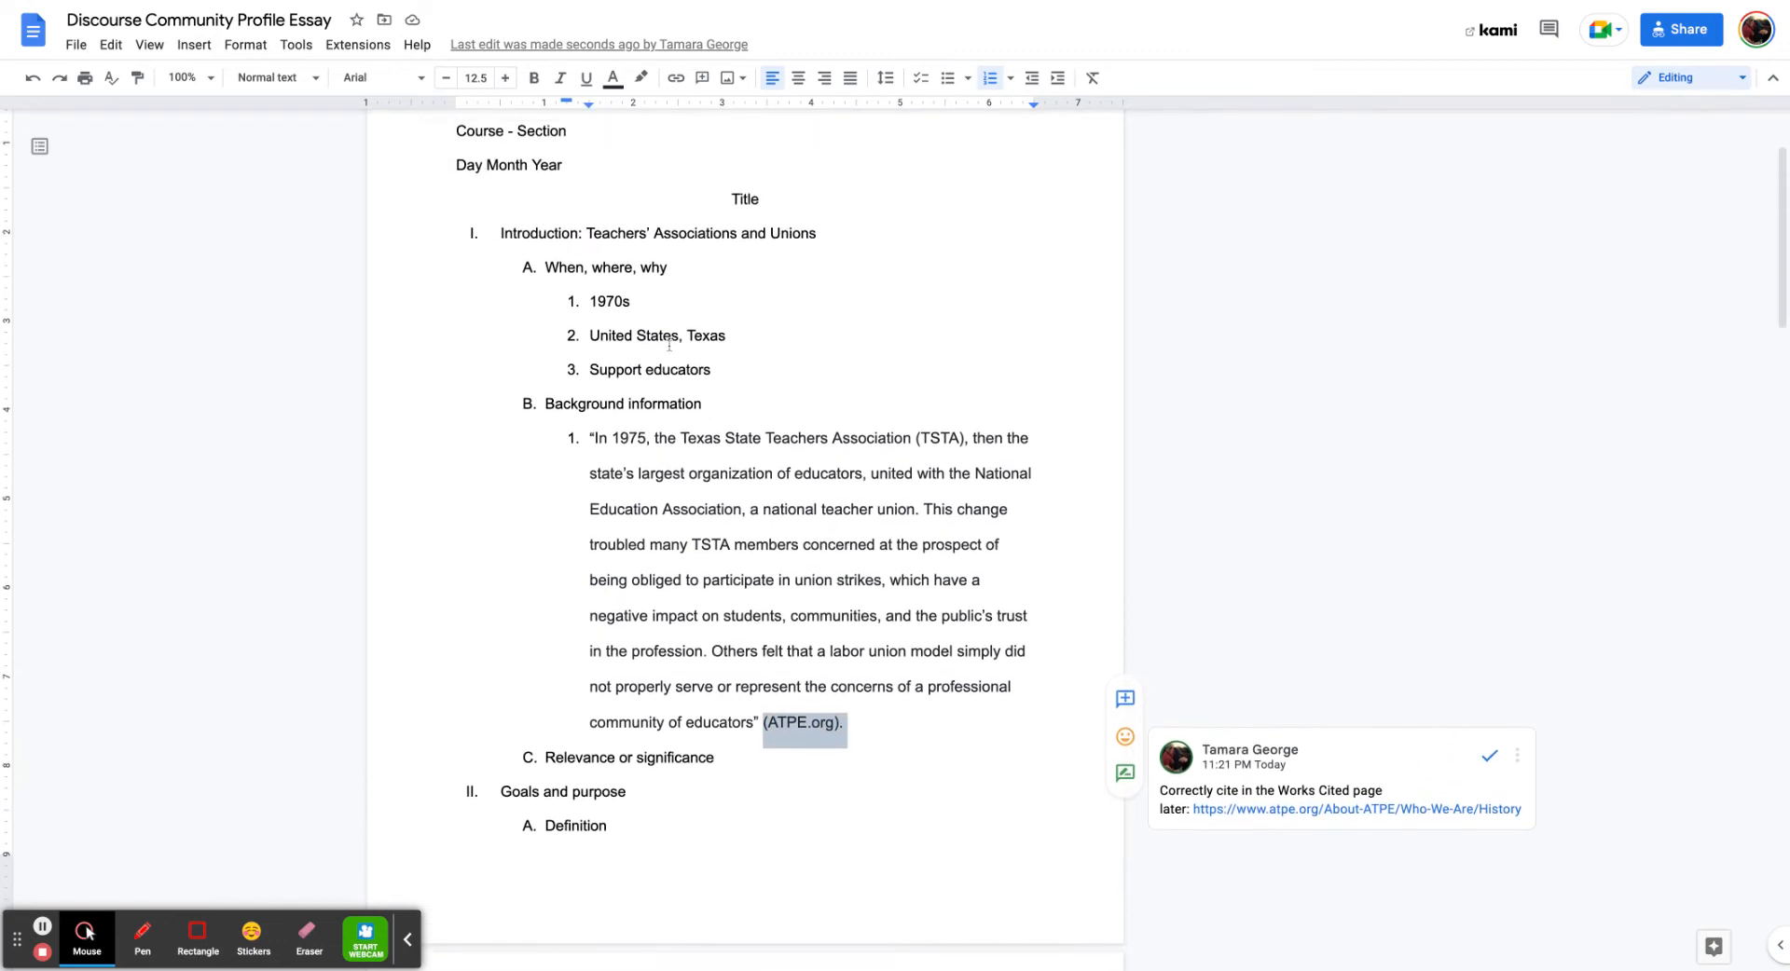
left_click(606, 338)
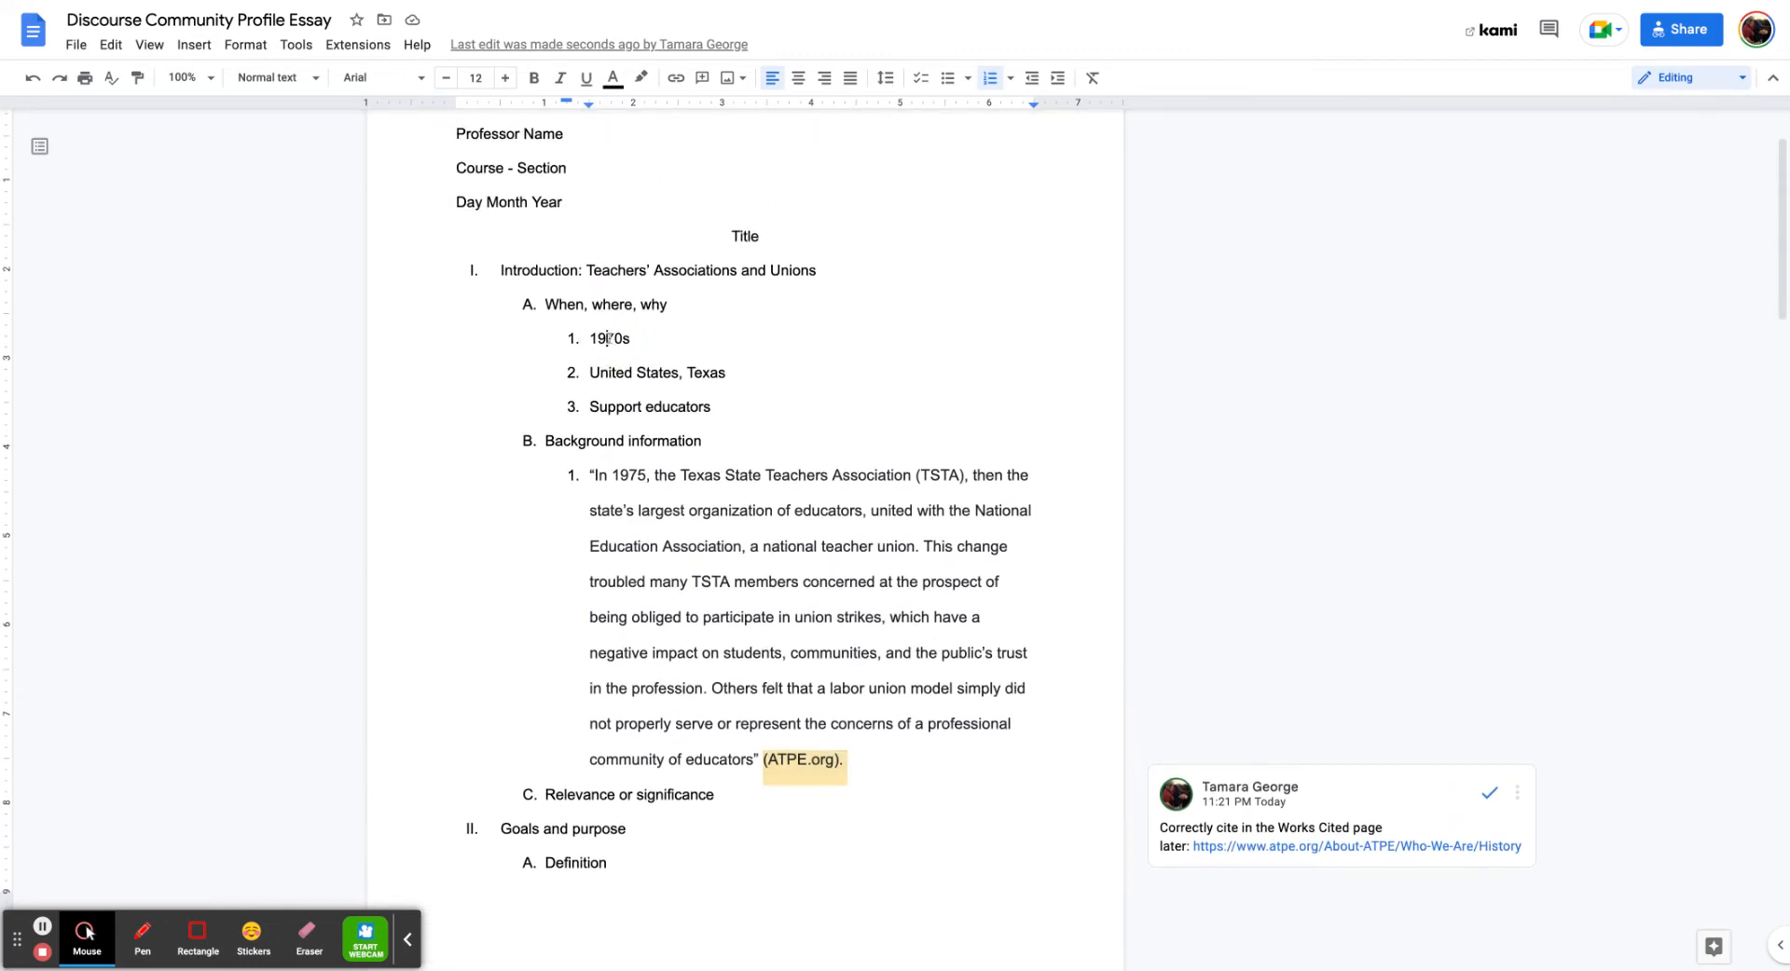
type("5")
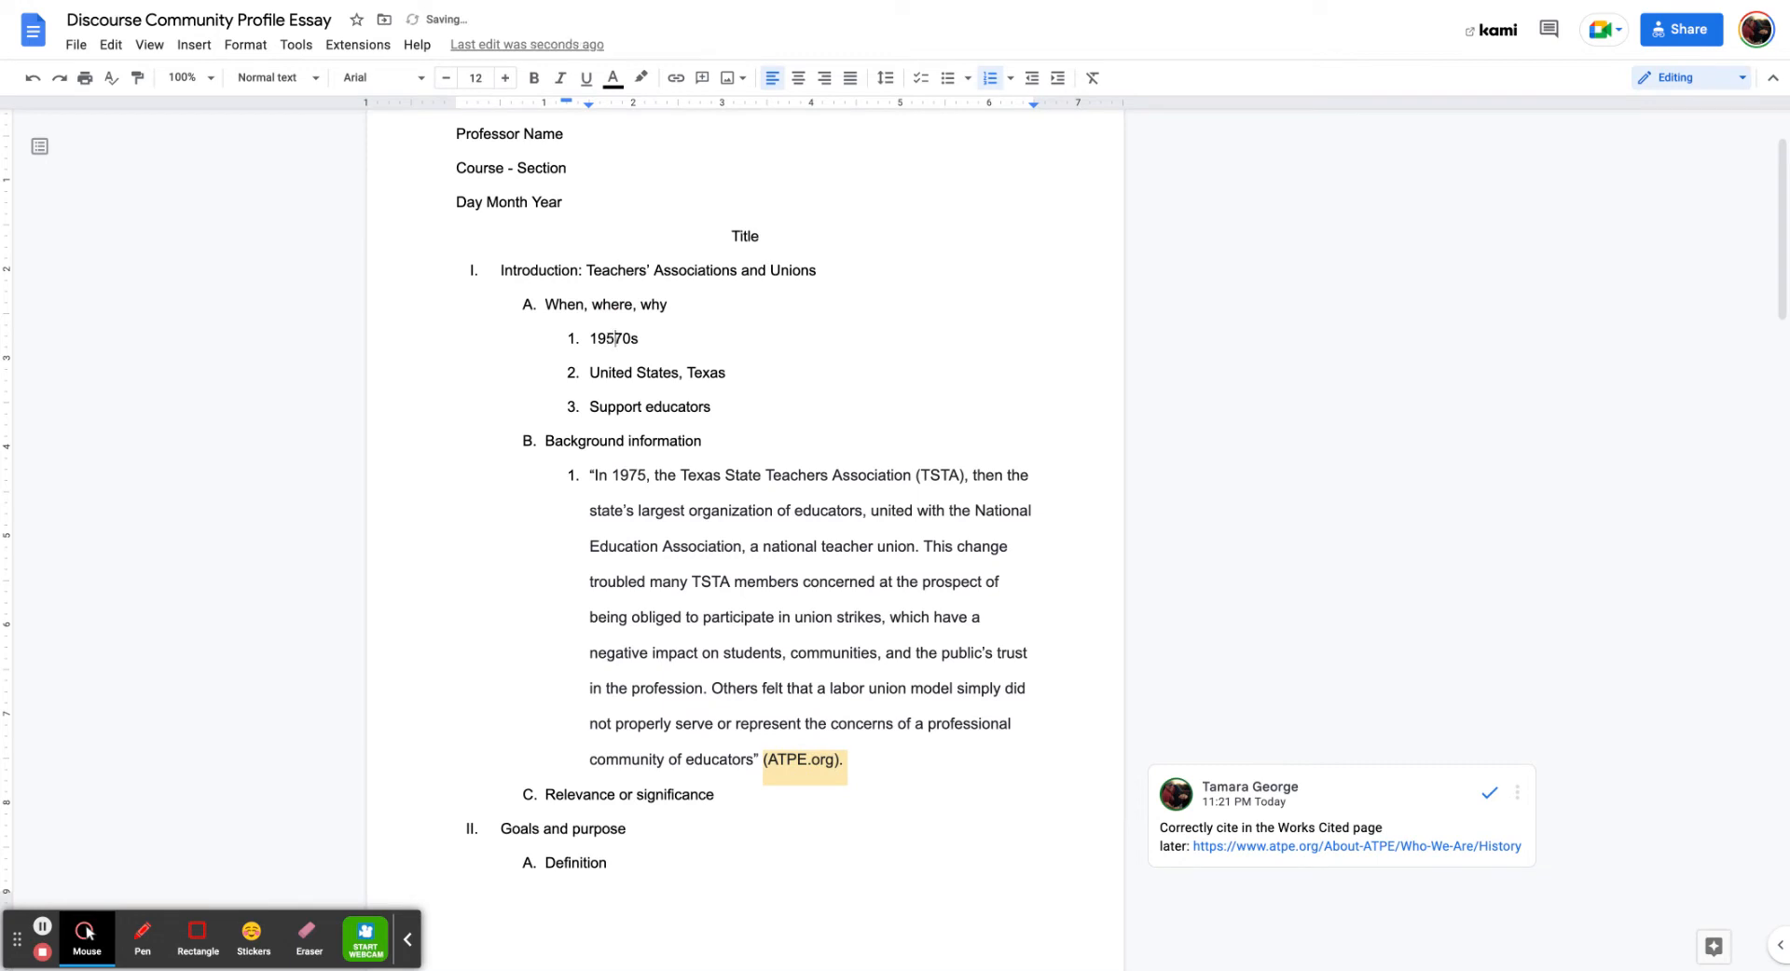
key("Right")
key("BackSpace")
Add an empty second sub-point under "Background information" and change the date under "When, where, why" to "1916s"
left_click(882, 755)
key("Return")
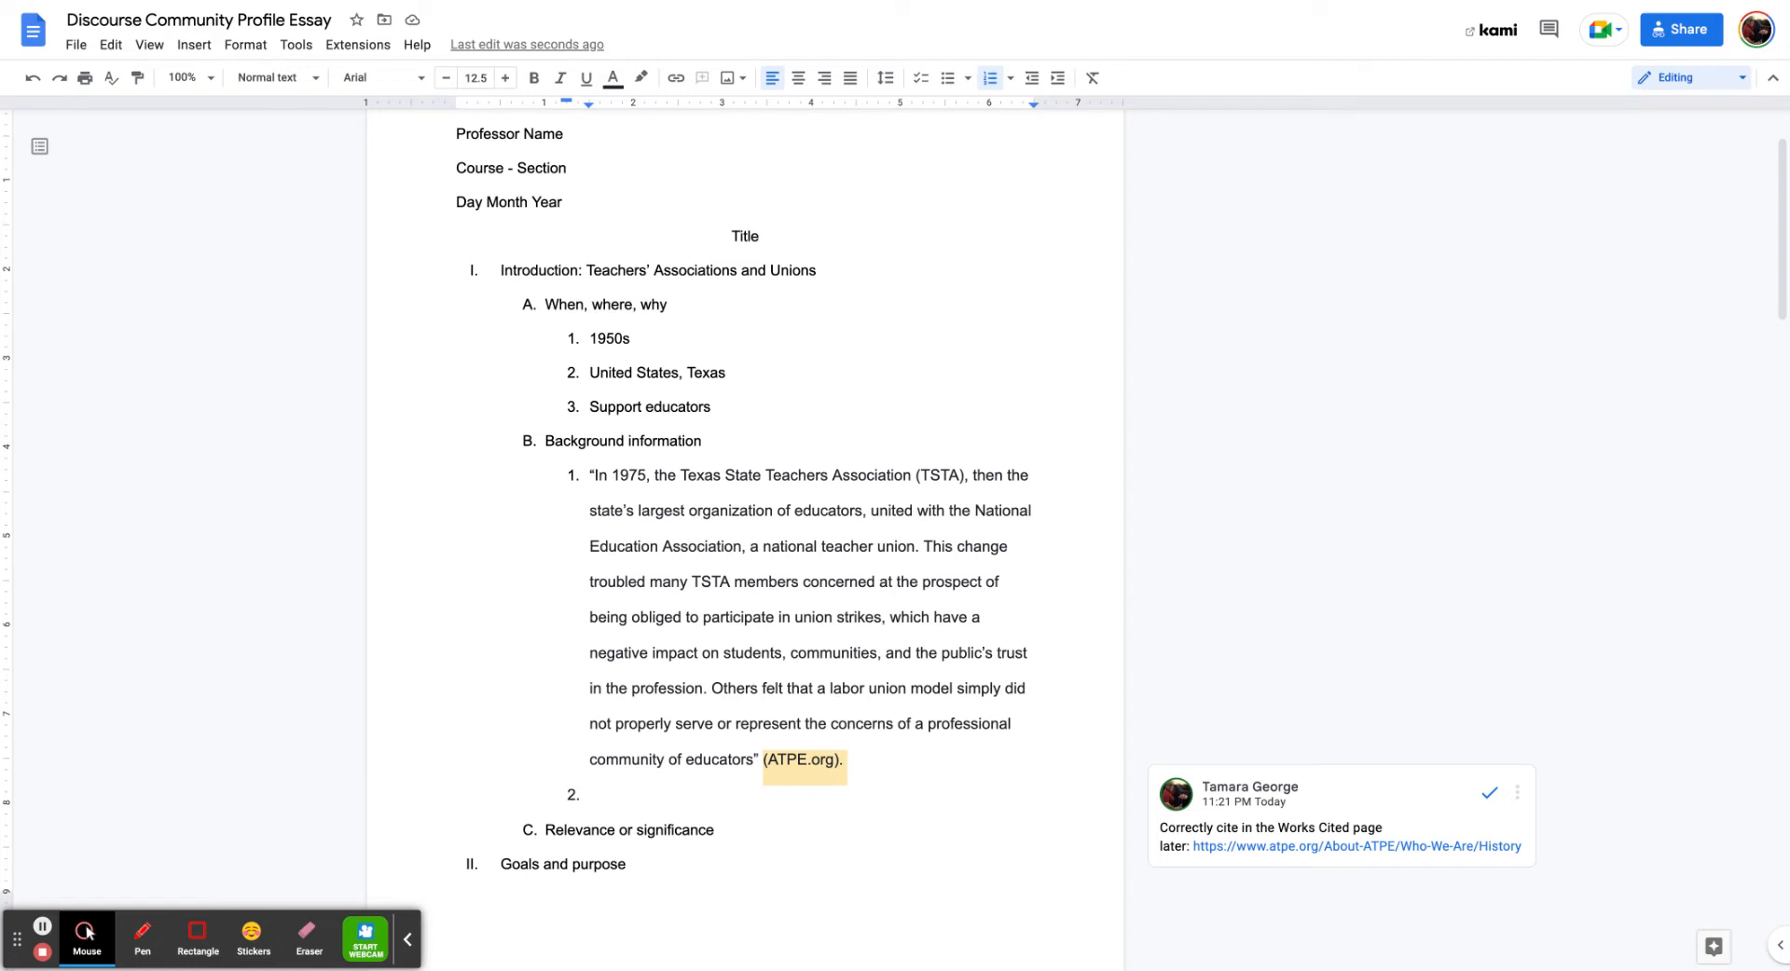
left_click(621, 339)
key("BackSpace")
type("16")
scroll(624, 338, "down", 1)
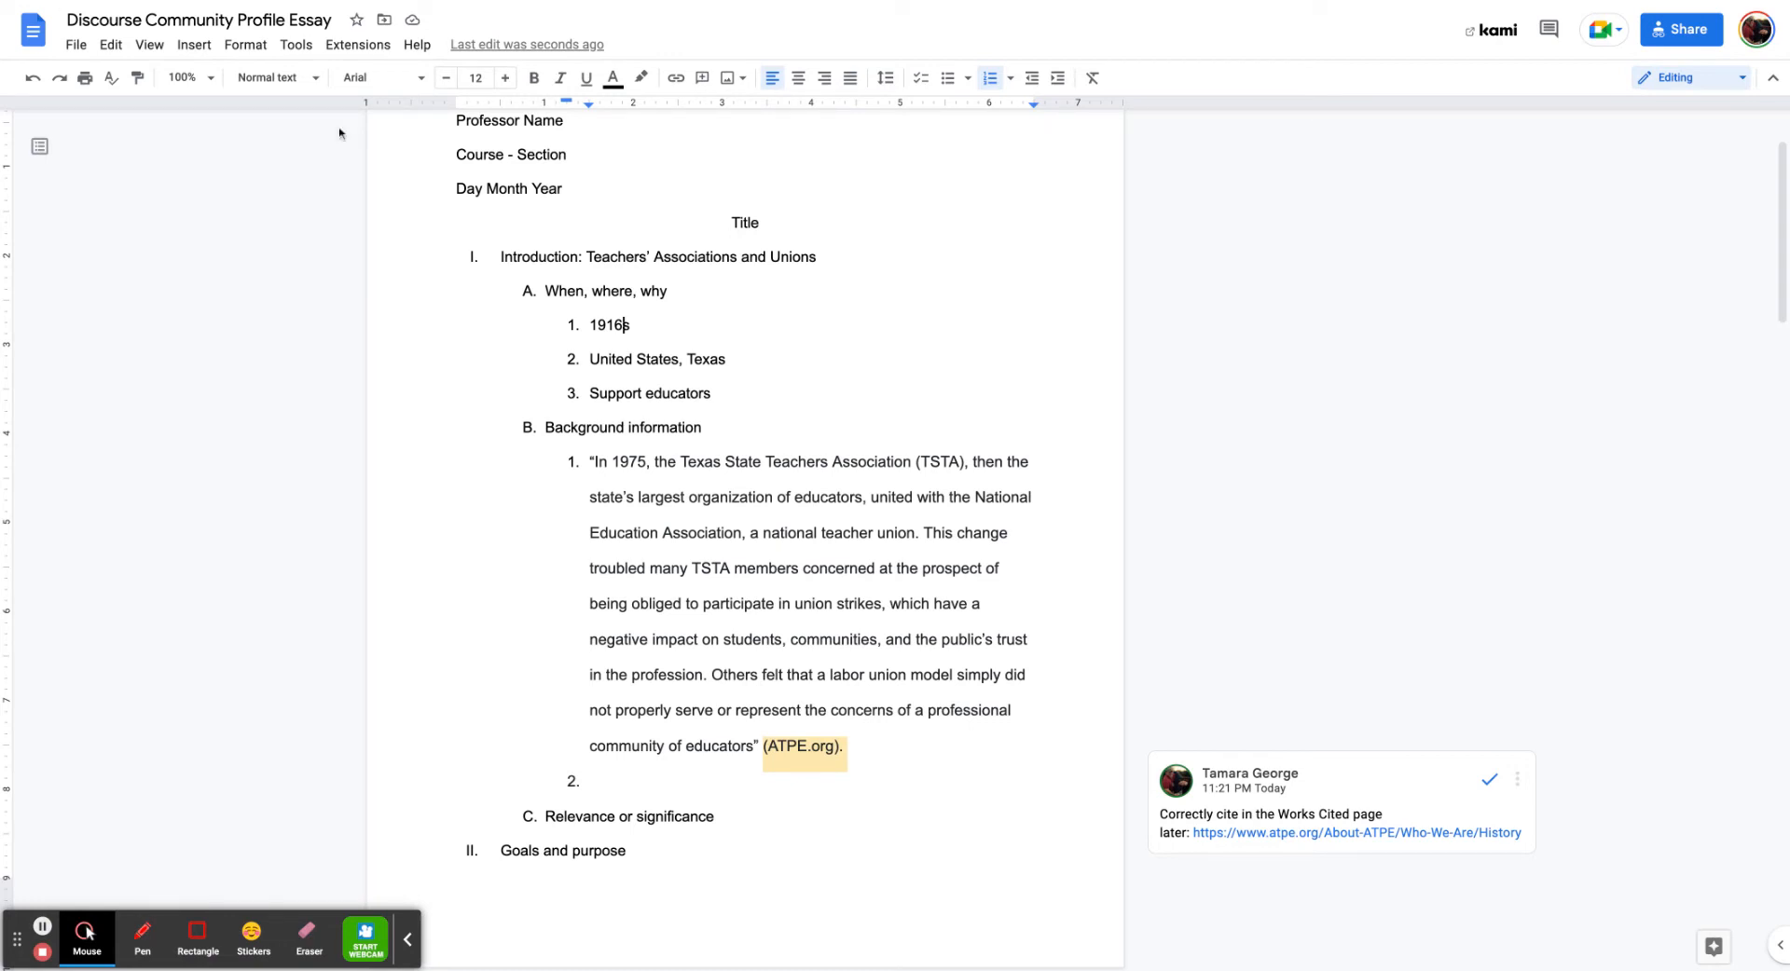
Fill the empty second sub-point with the quotation from "The AFT was founded in Chicago" to "lived next door", without a period before the closing quotation mark
double_click(602, 781)
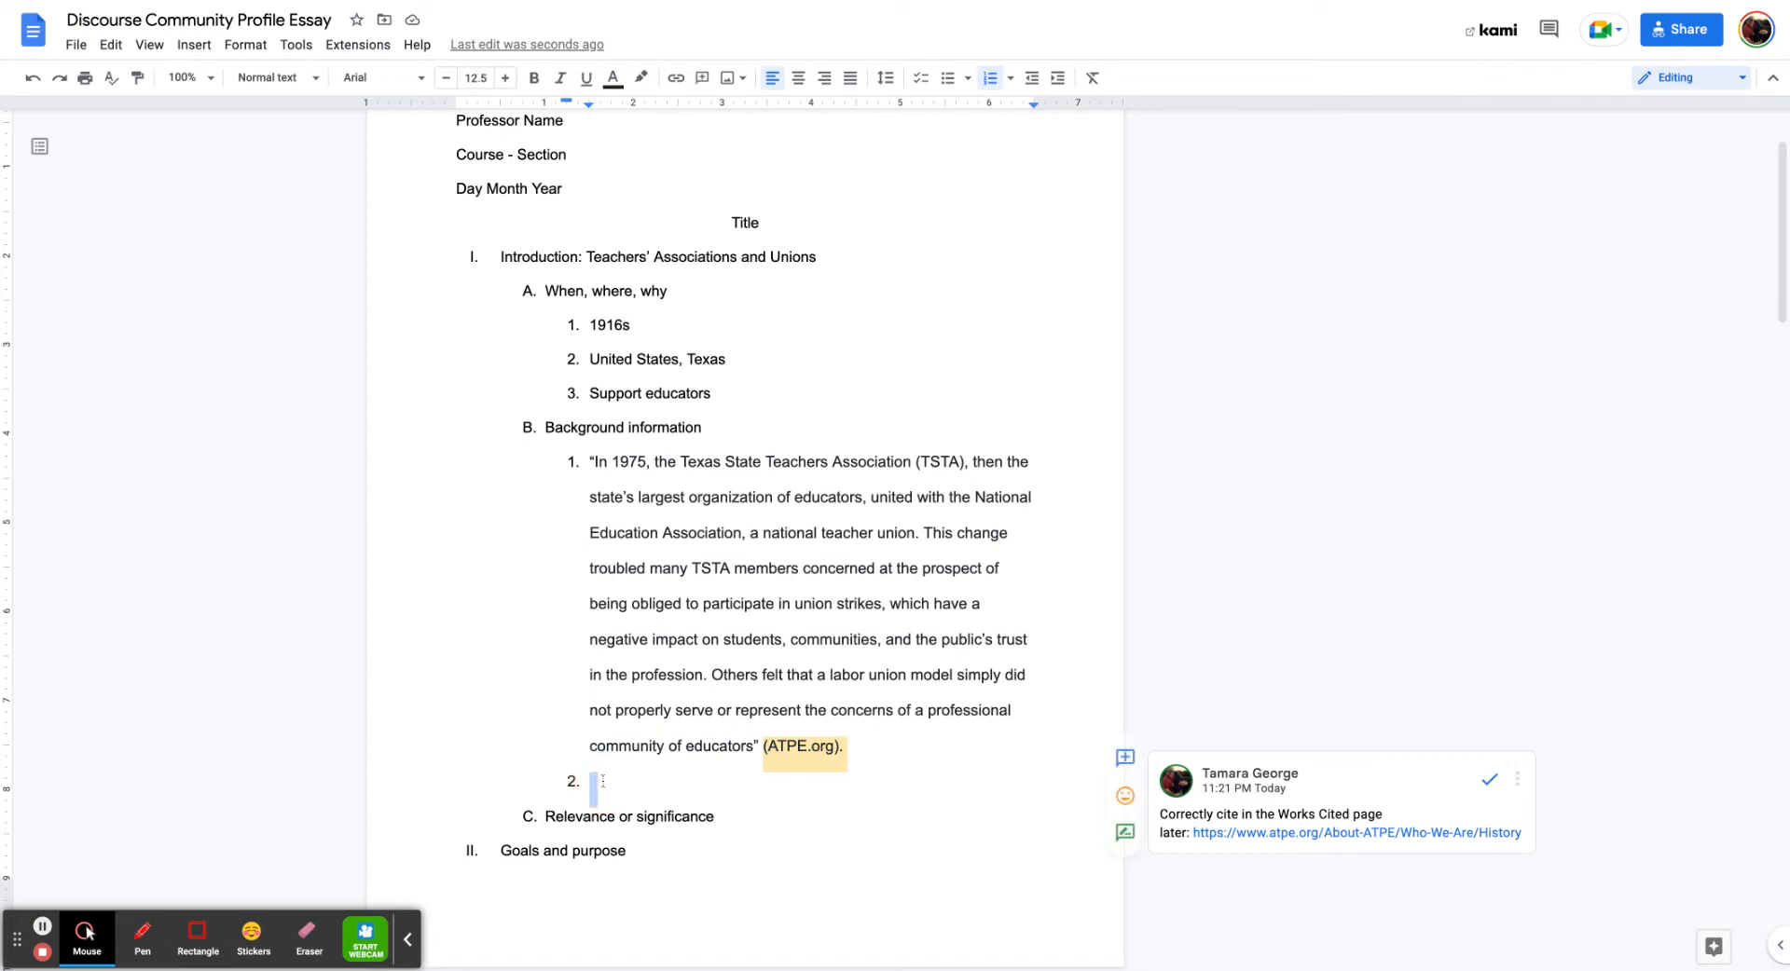
type("\"")
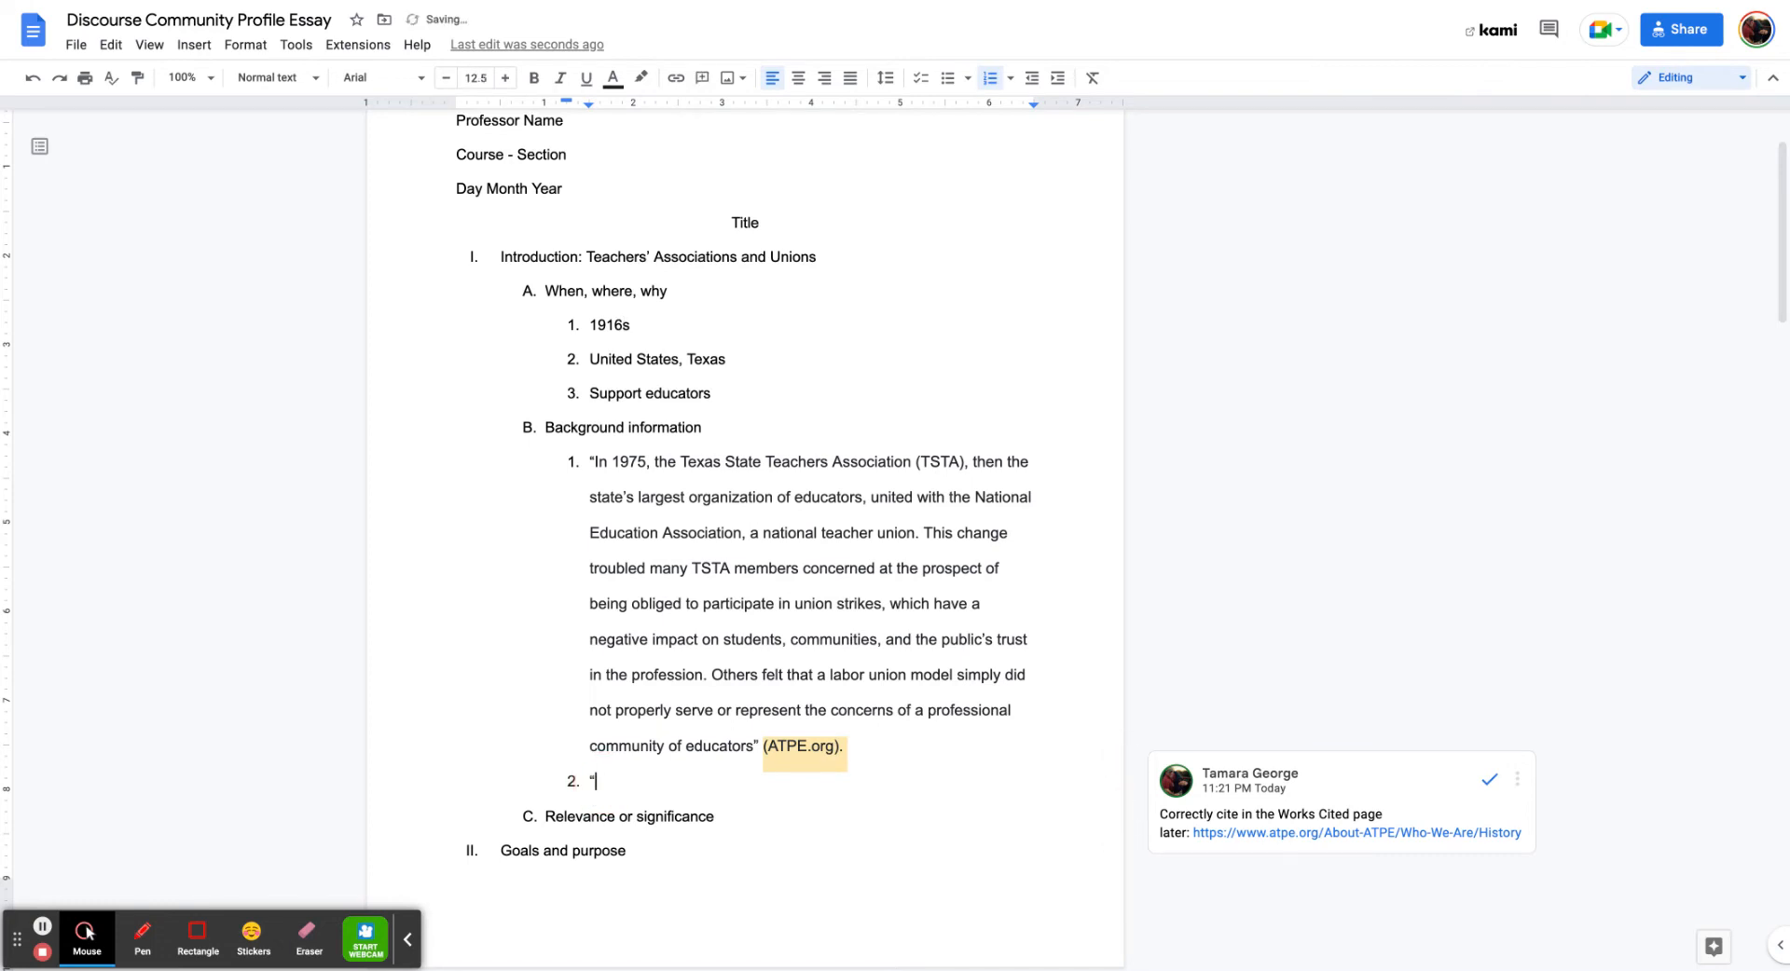
type("The AFT was founded in Chicago, with eight locals signing on as AFL President Samuel Gompers welcomed the union into its fold in 1916. The union operated from one room of AFT Financial Secretary Freeland Stecker's five-room bungalow in Chicago. President Charles Stillman lived next door.")
type("\"")
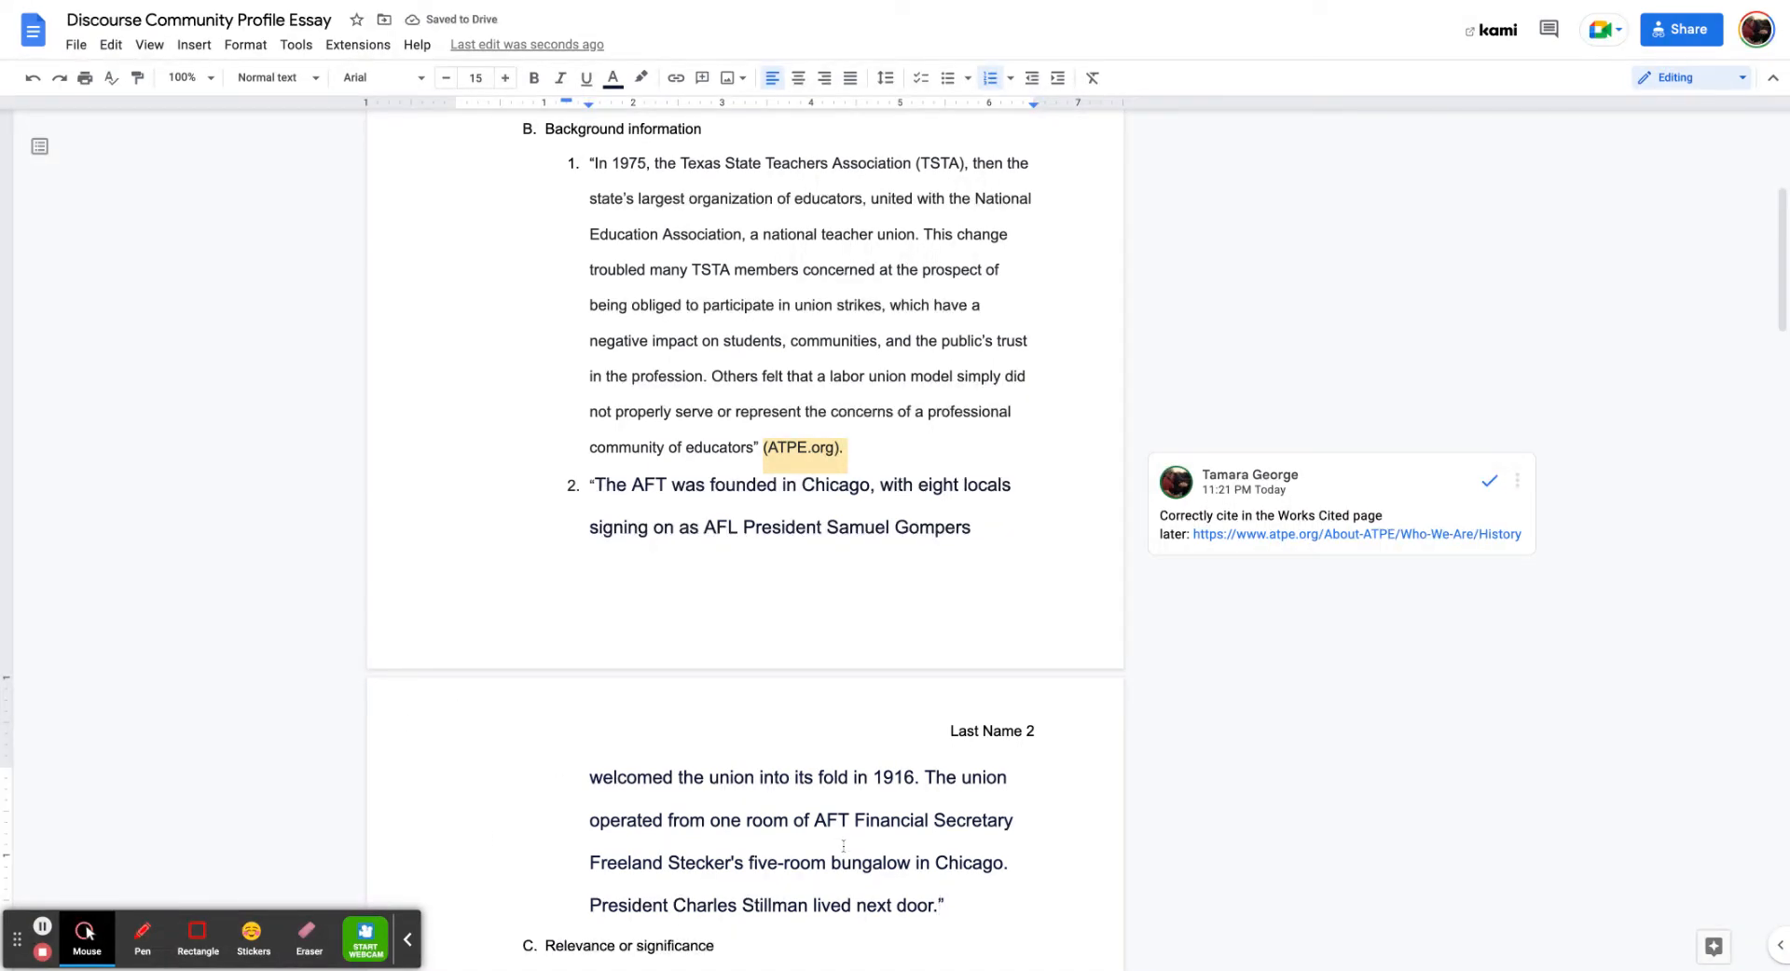
key("Left")
key("BackSpace")
Set the font size of both quotations under "Background information" to 12
left_click_drag(941, 910, 562, 171)
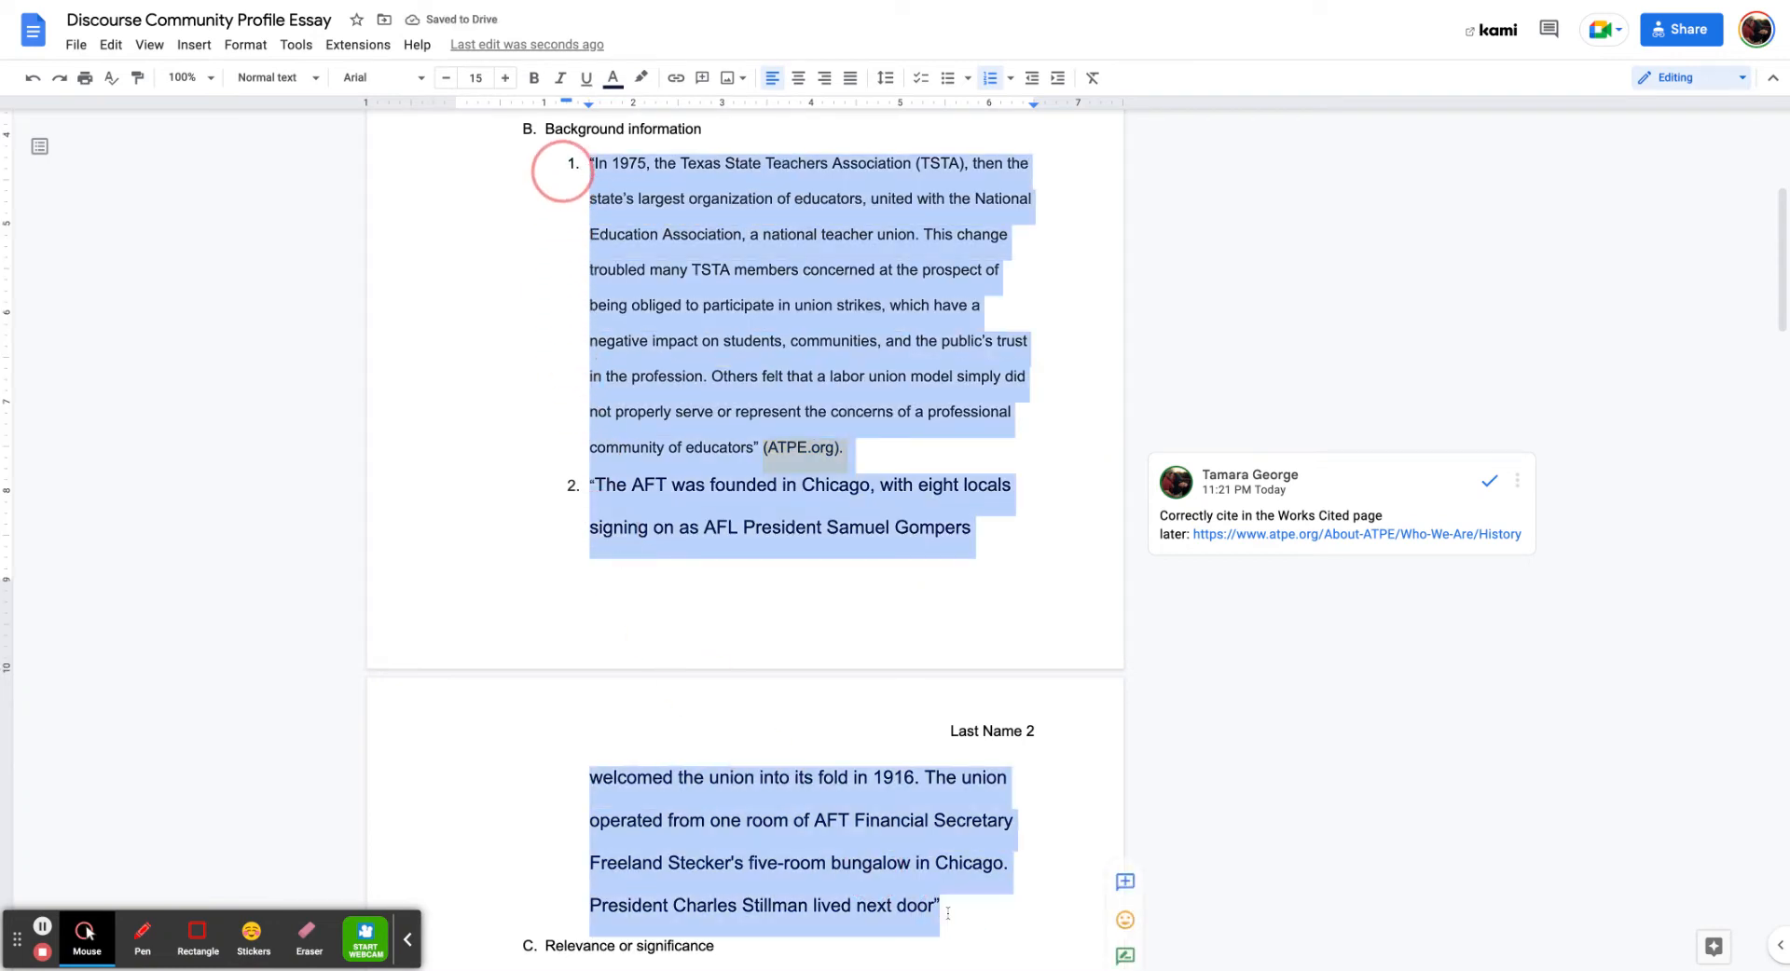
left_click(475, 78)
left_click(475, 227)
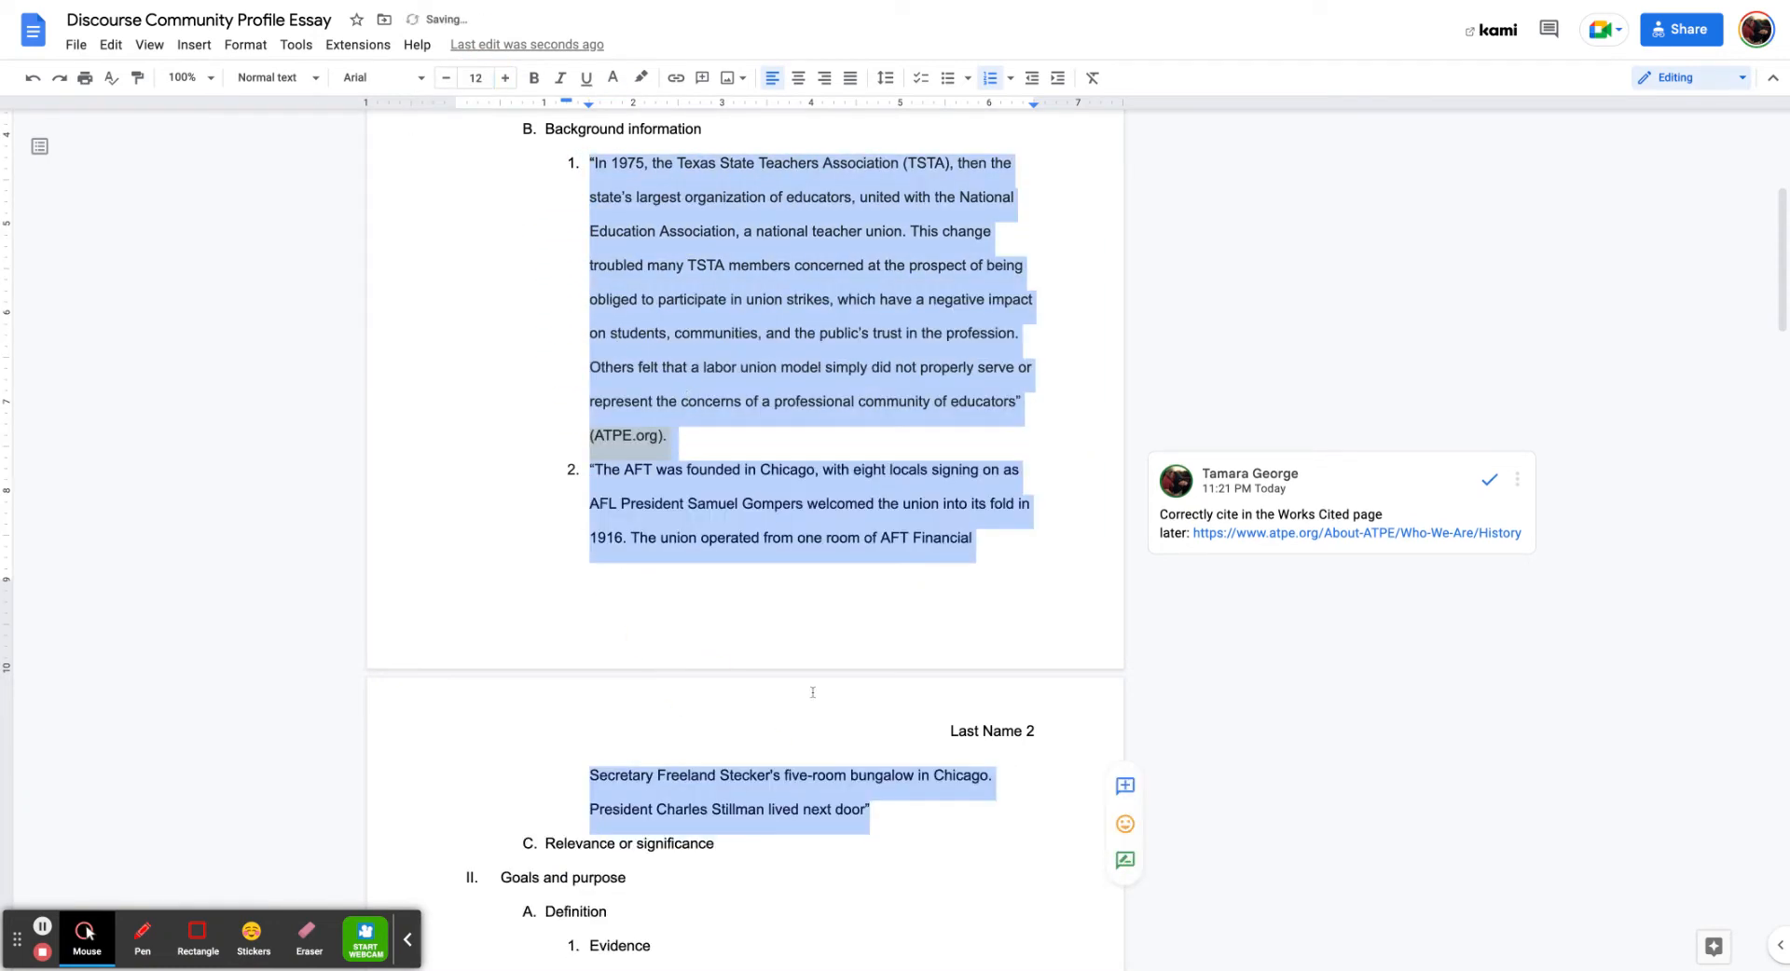
Add the in-text citation (AFT.org) after the second quotation's closing quotation mark
left_click(891, 824)
type("(")
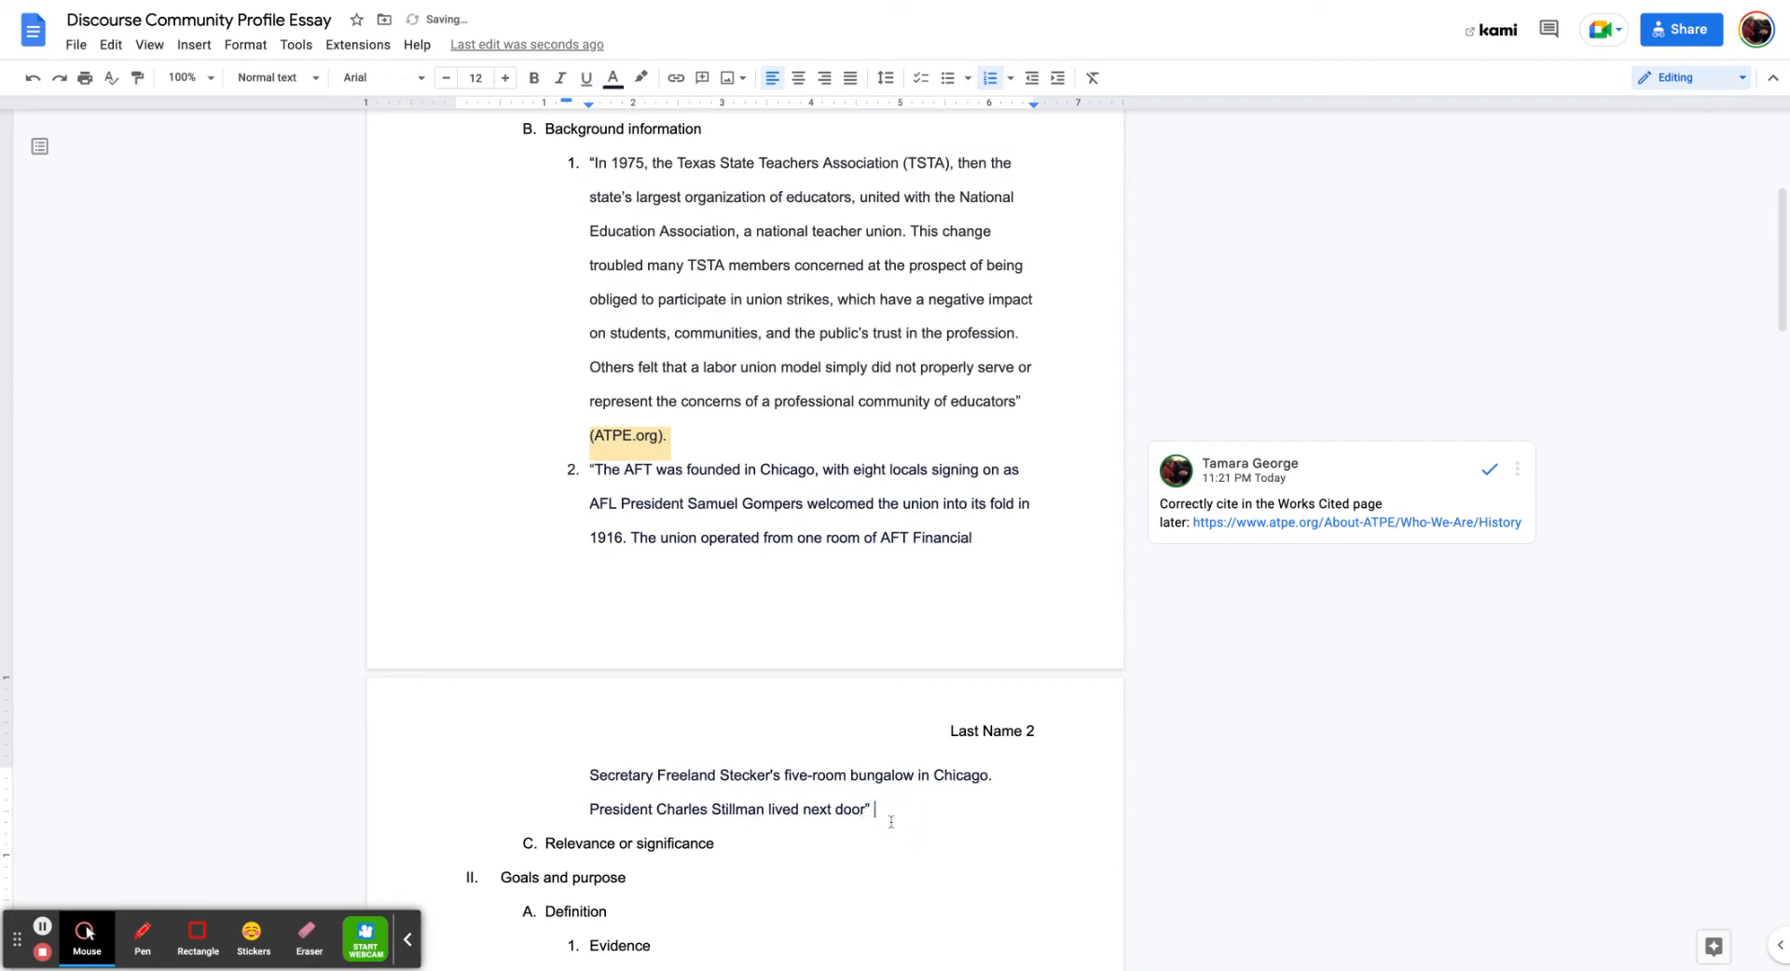
type("AFT.")
type("org)")
left_click_drag(942, 811, 872, 811)
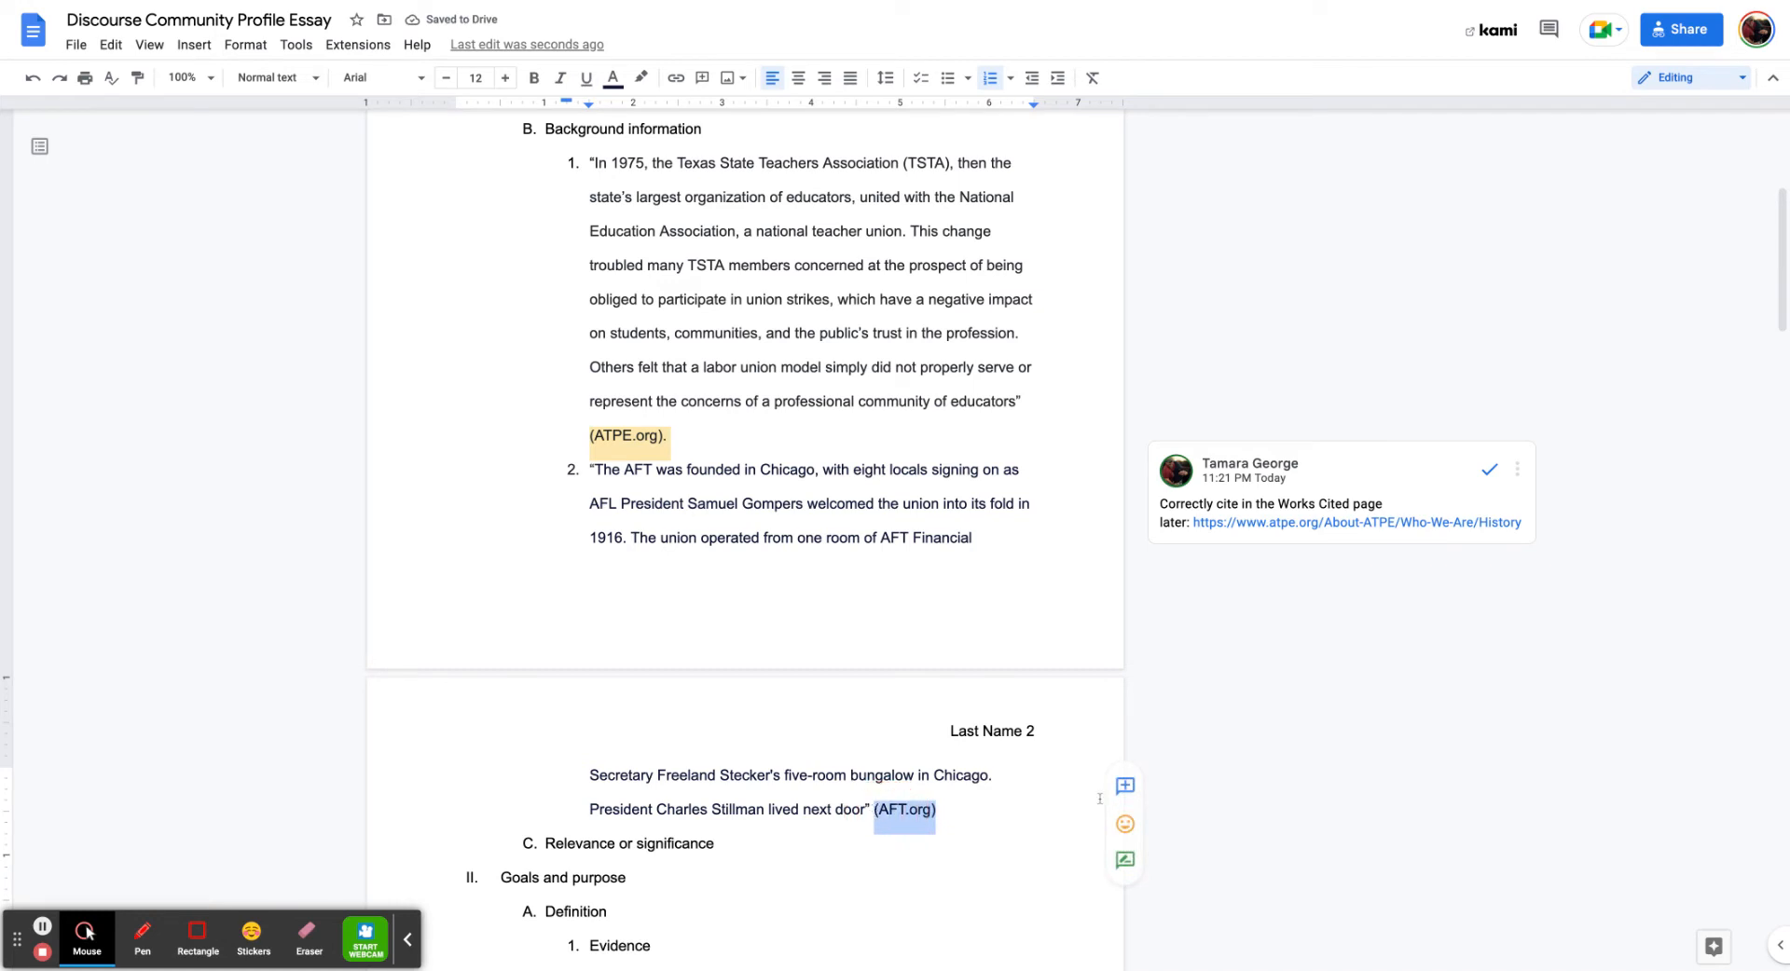
left_click(1125, 786)
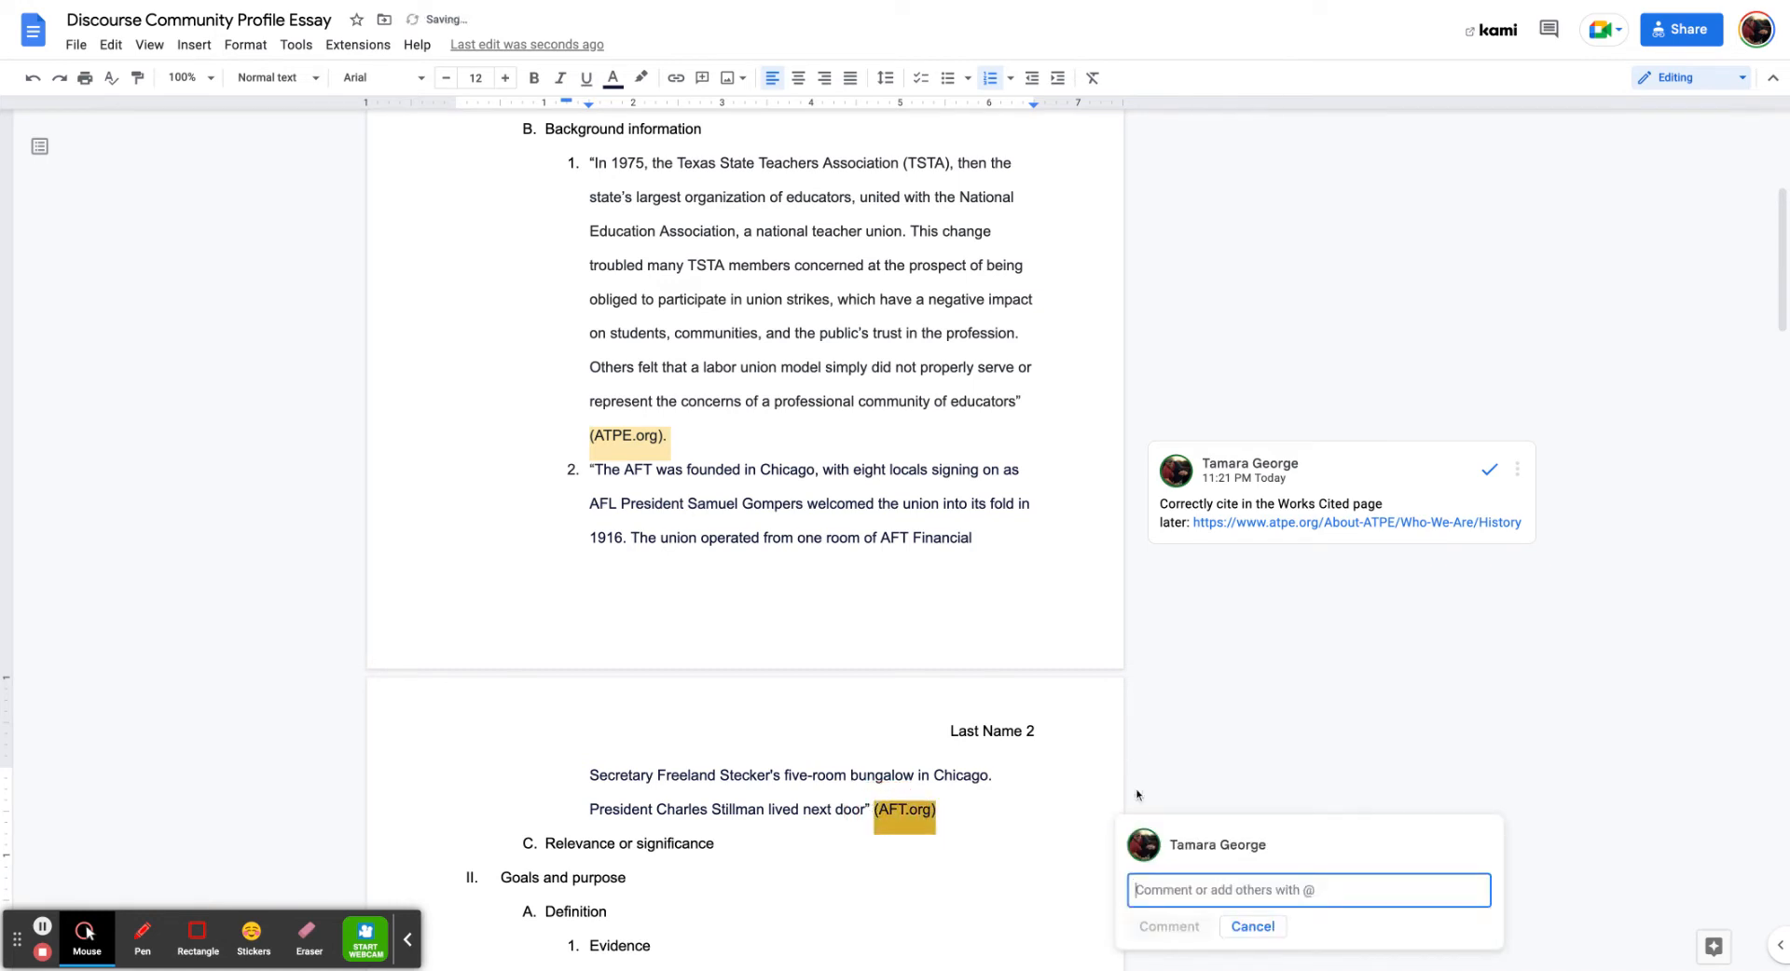
type("Correctly c")
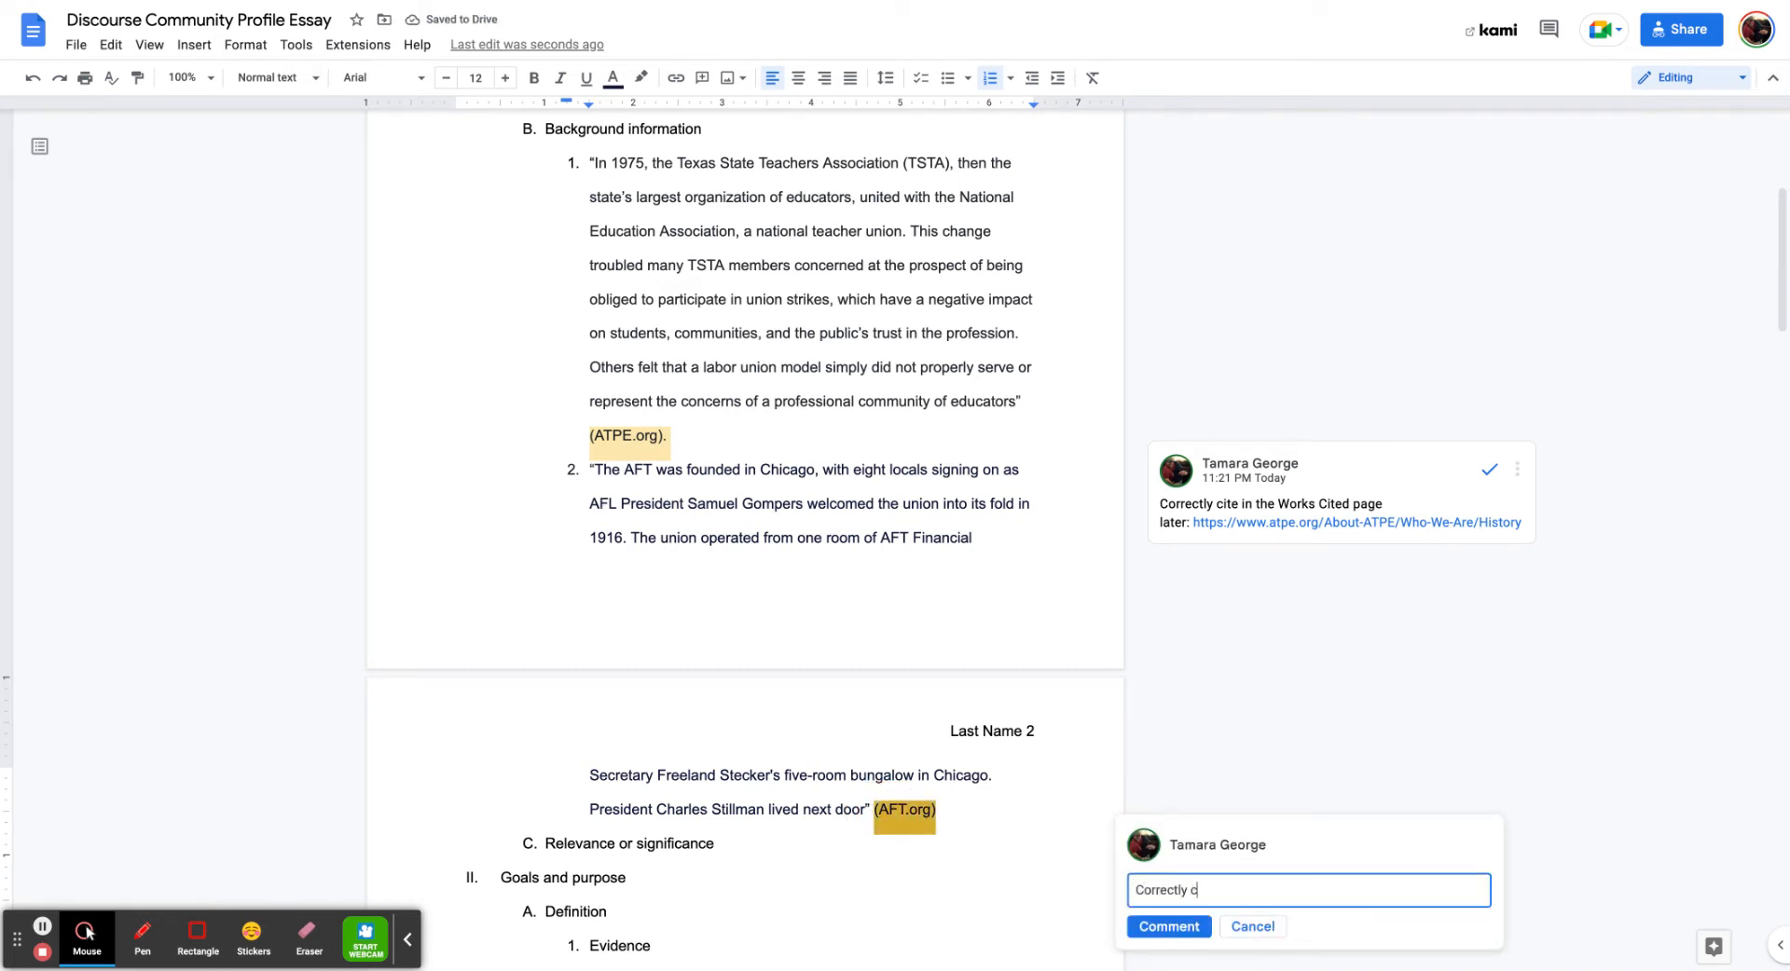
type("ite in the Works Cited page:")
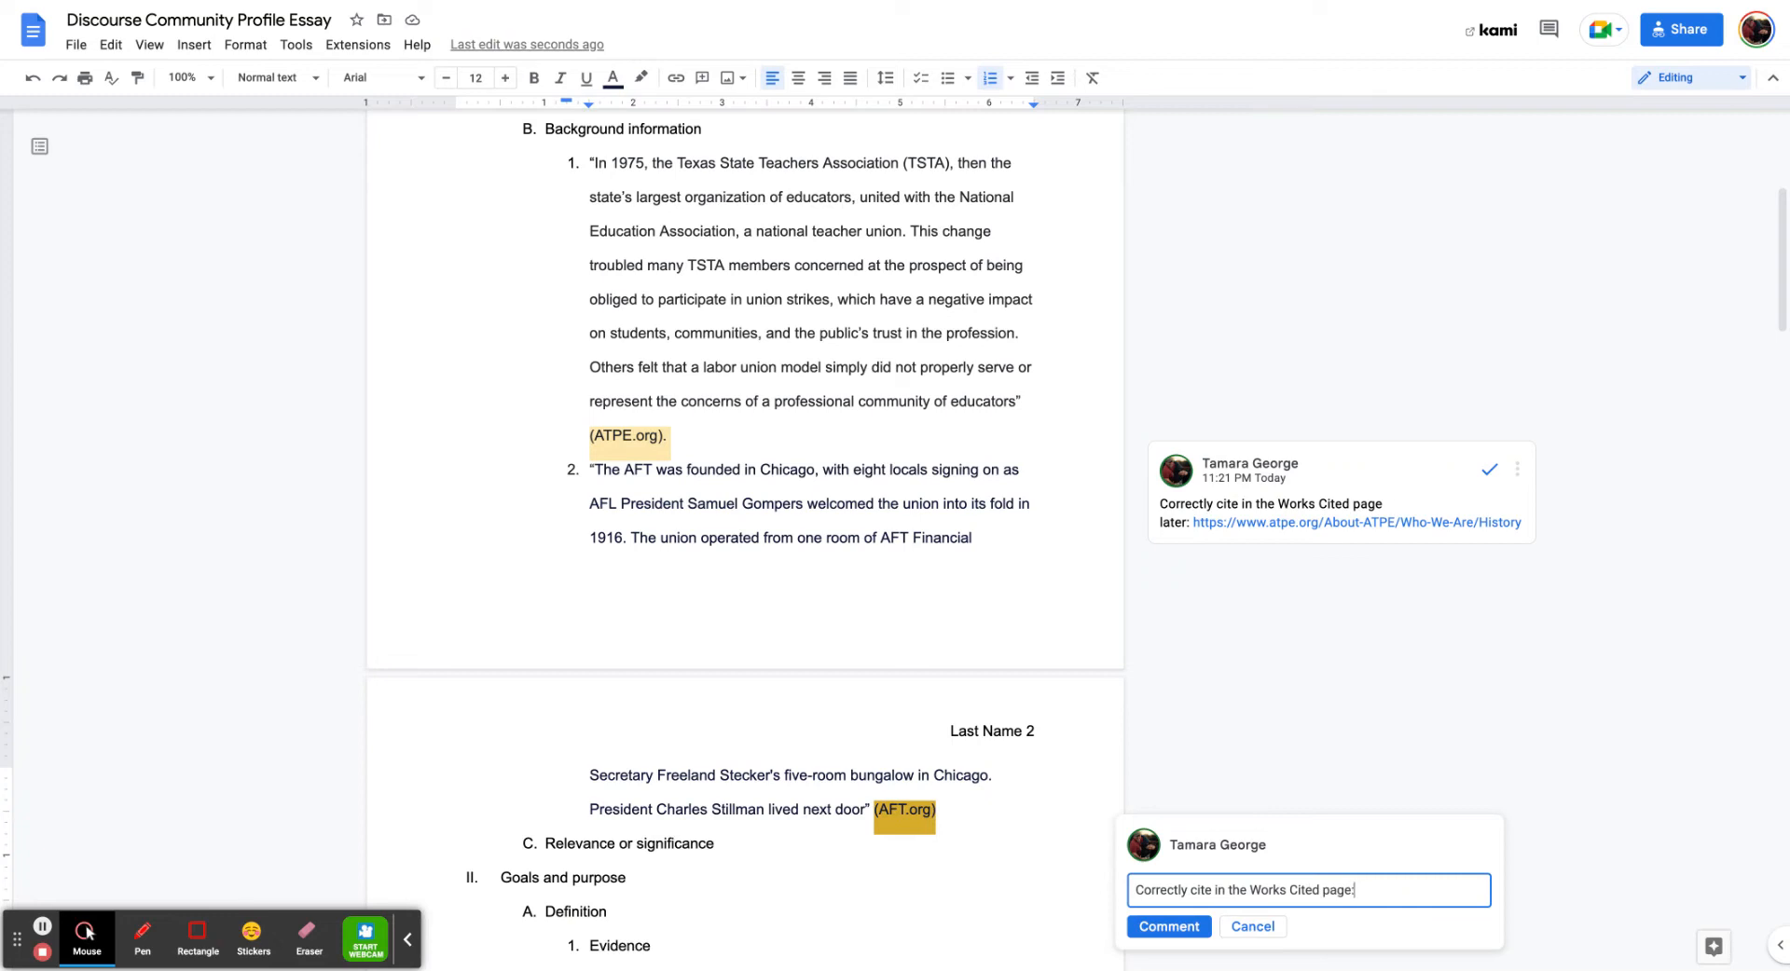
type("https://www.aft.org/about/history")
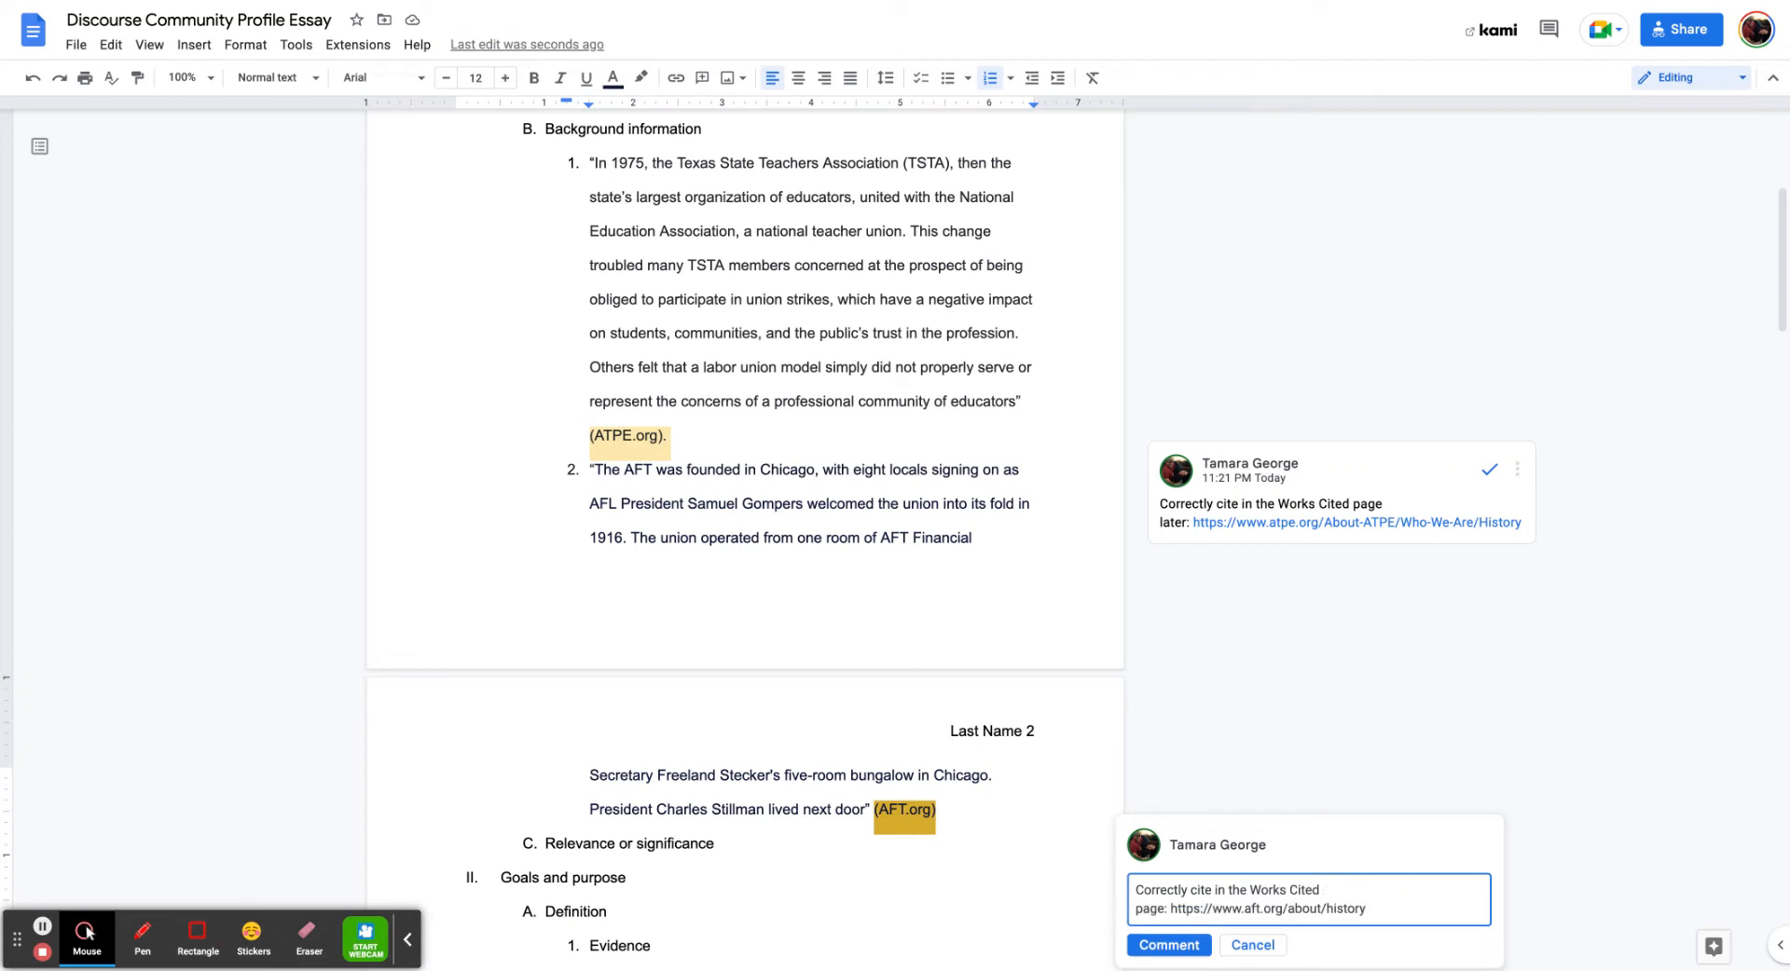
left_click(1169, 945)
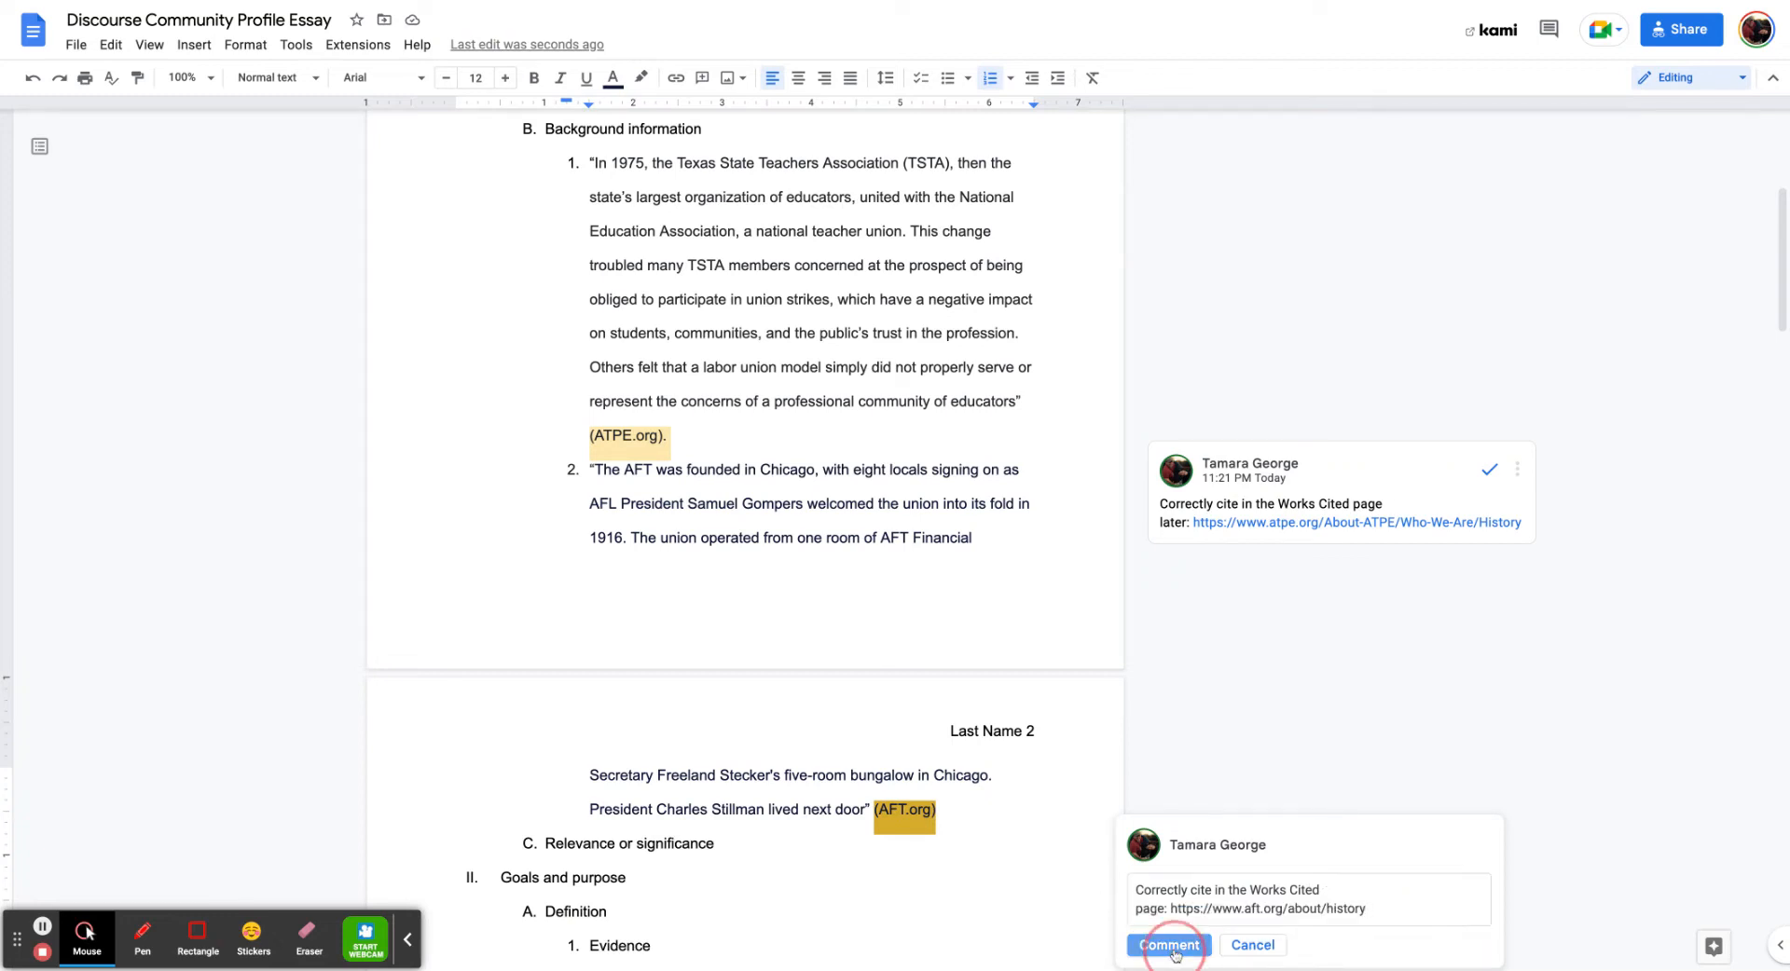
double_click(941, 819)
type(".")
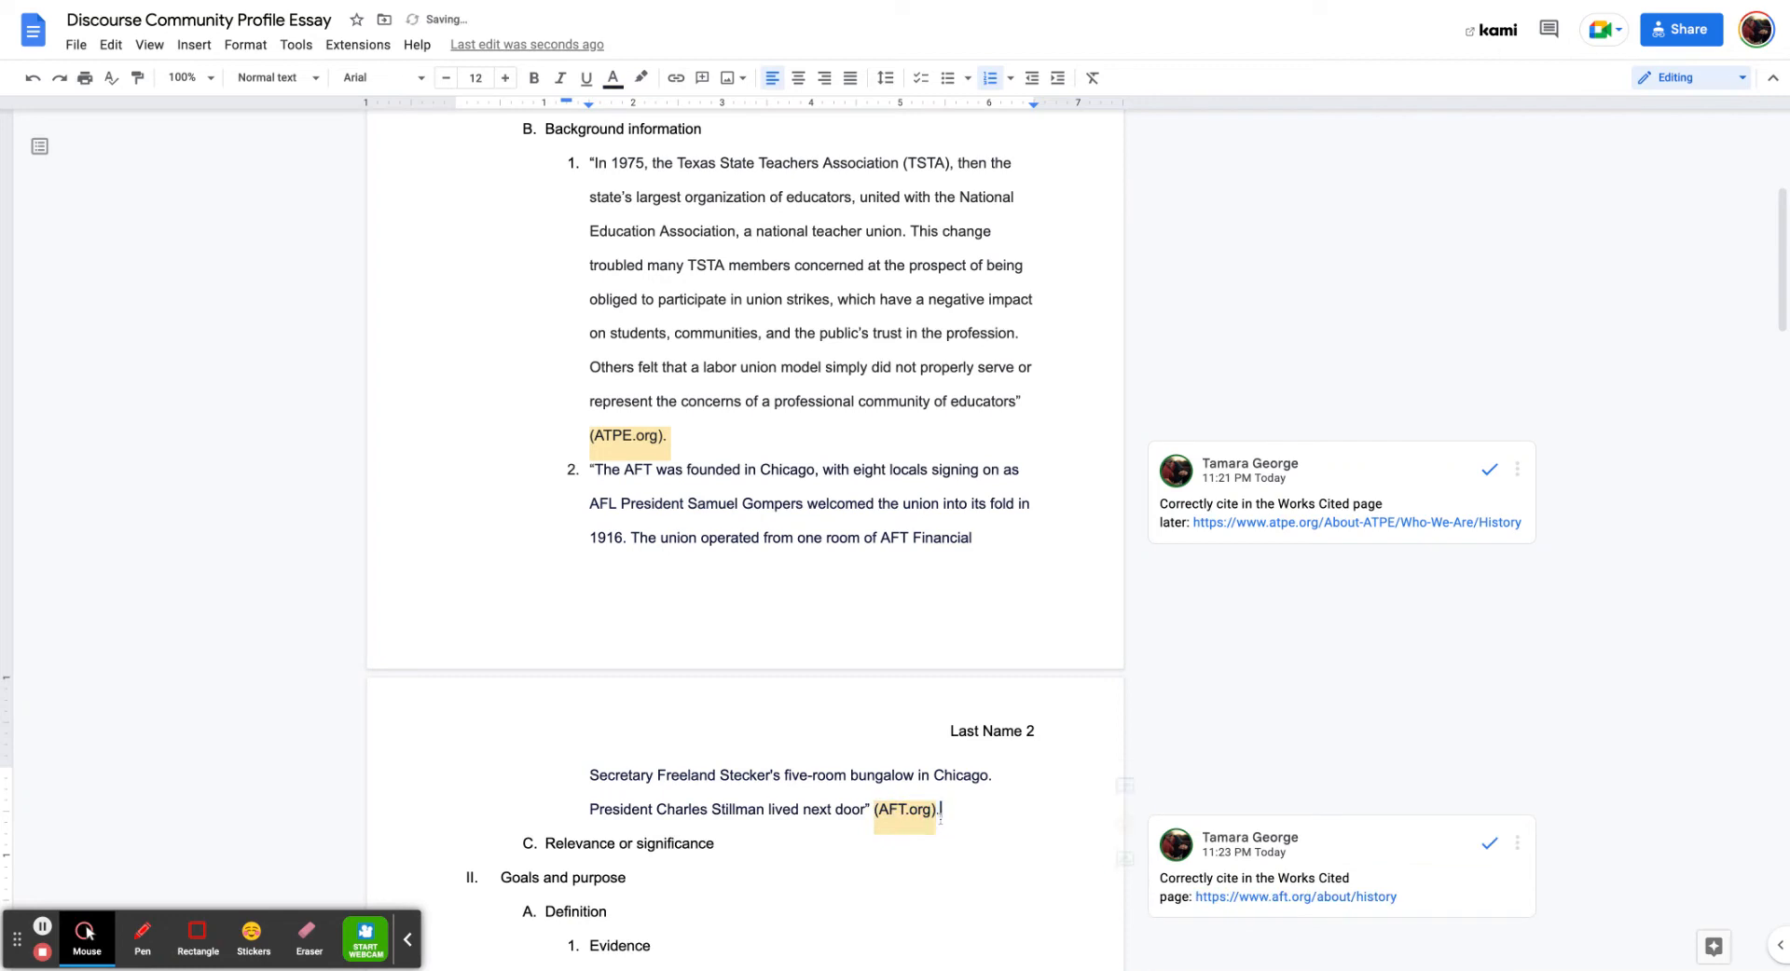
Replace "Definition" under "Mechanisms of Communication / information and feedback" with "Unify educational values"
scroll(859, 606, "up", 5)
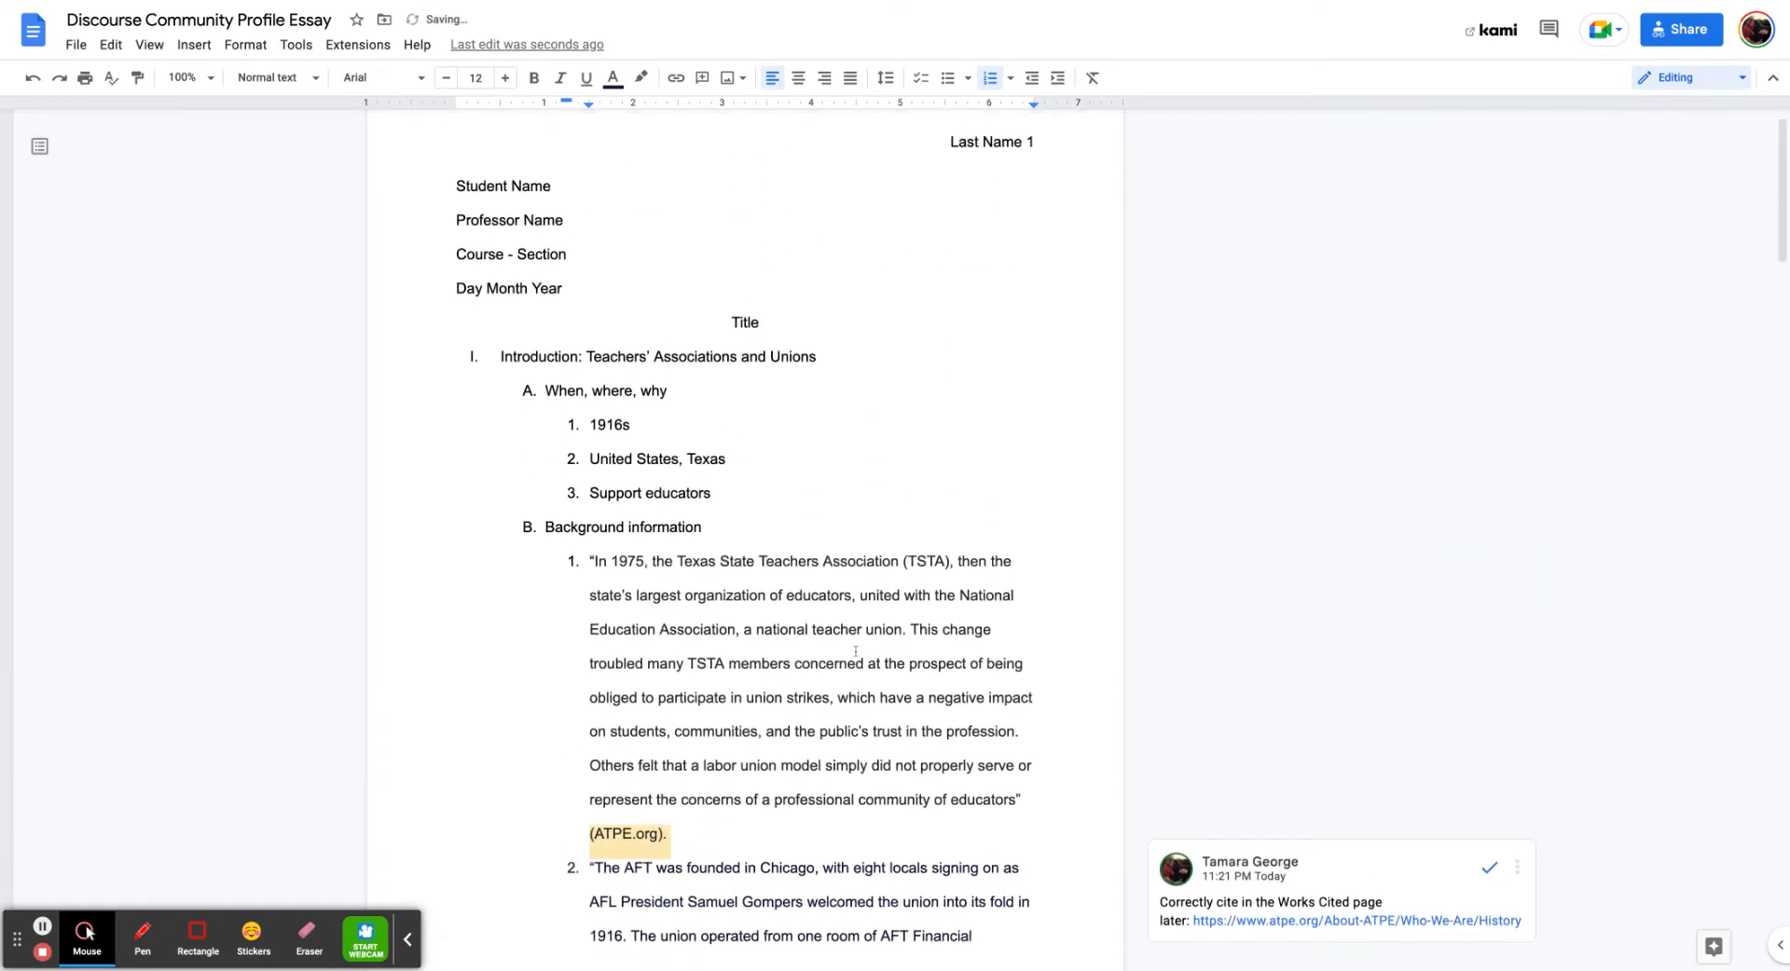
scroll(855, 651, "down", 9)
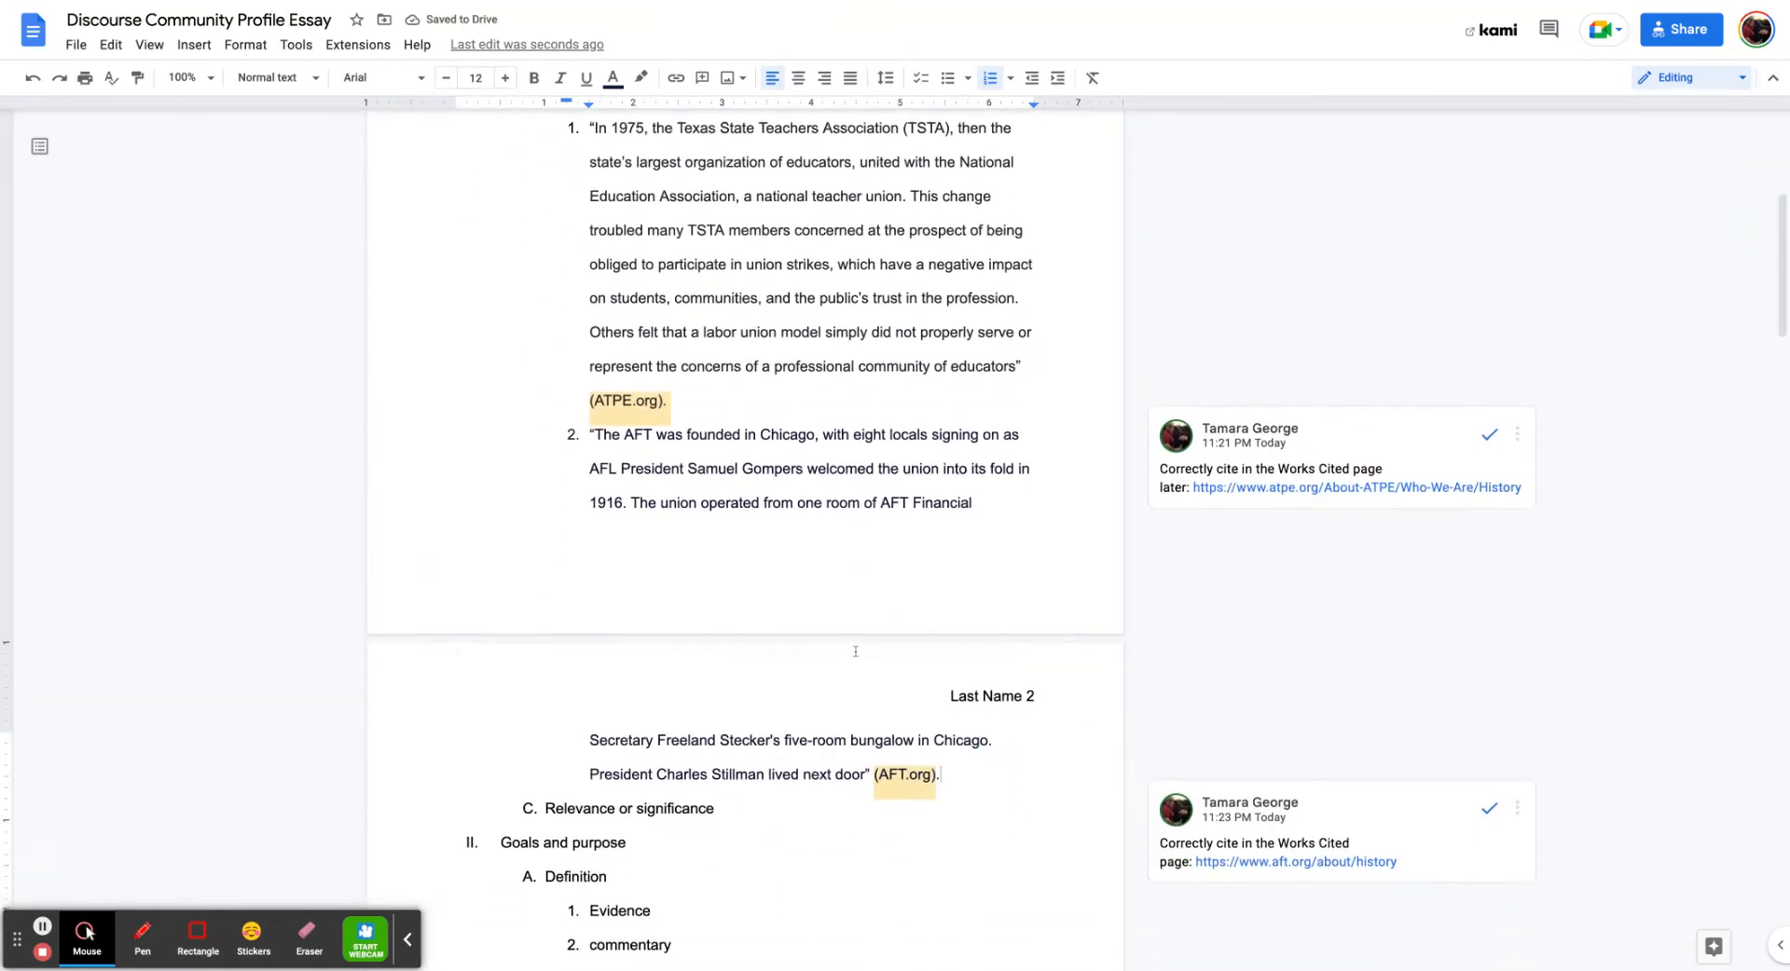
scroll(820, 606, "down", 1)
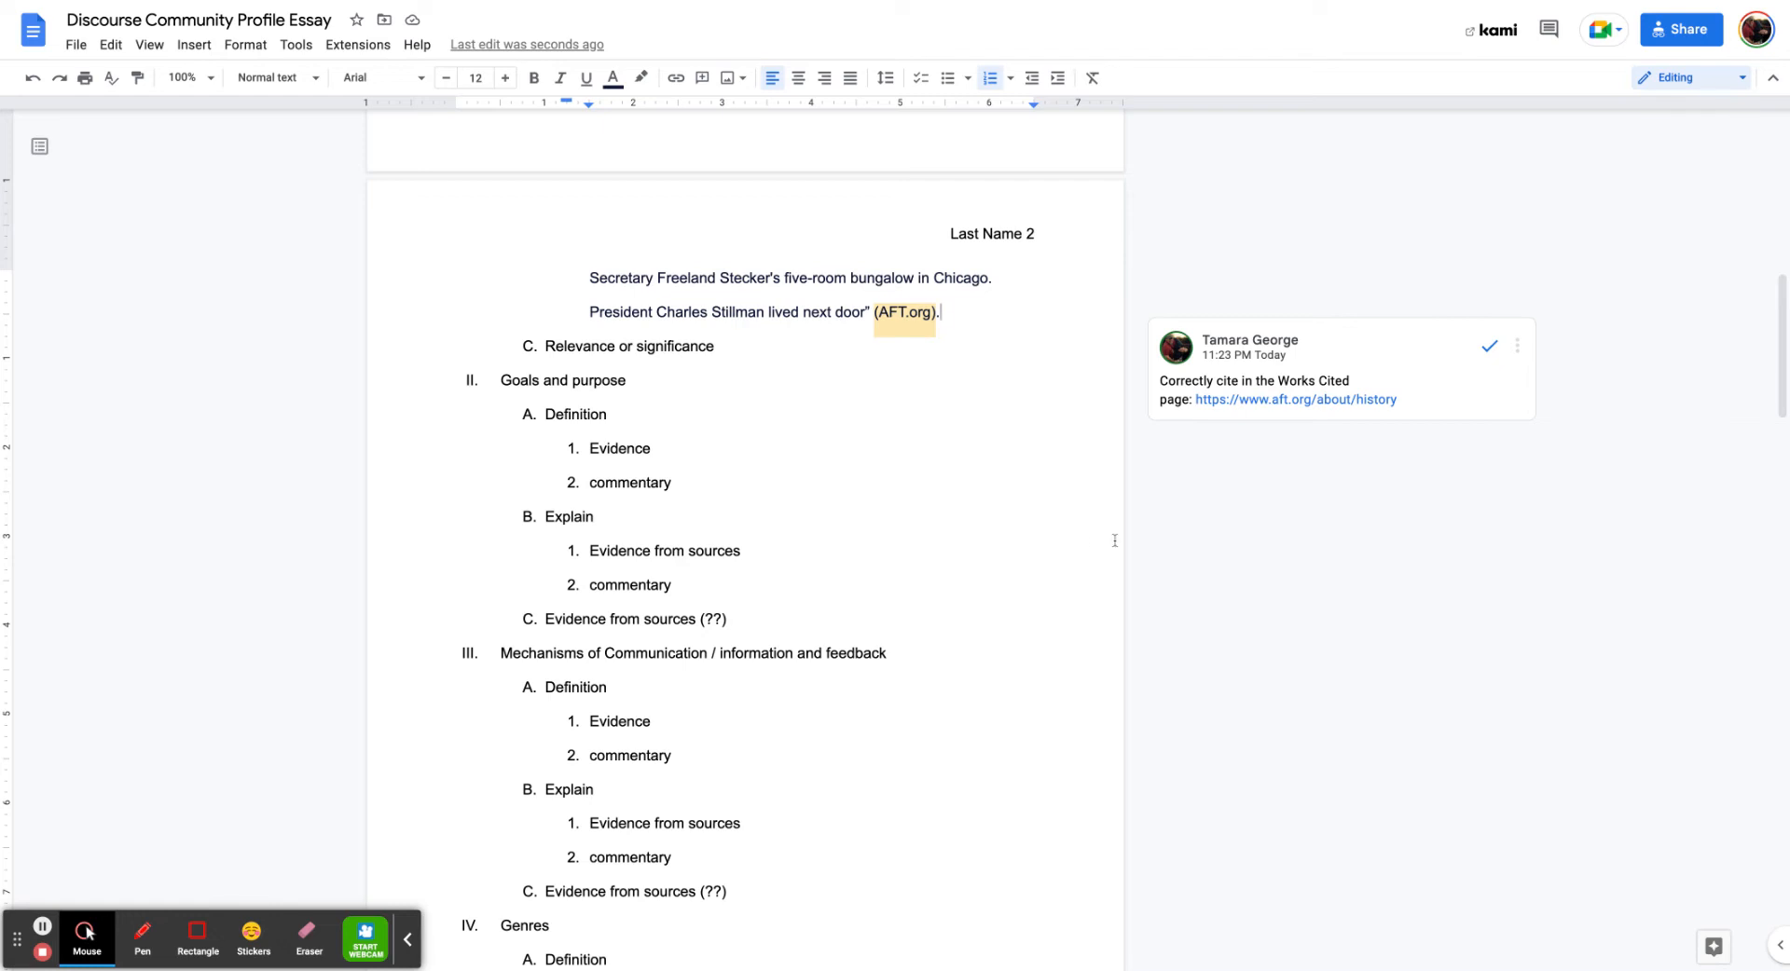
scroll(593, 679, "down", 1)
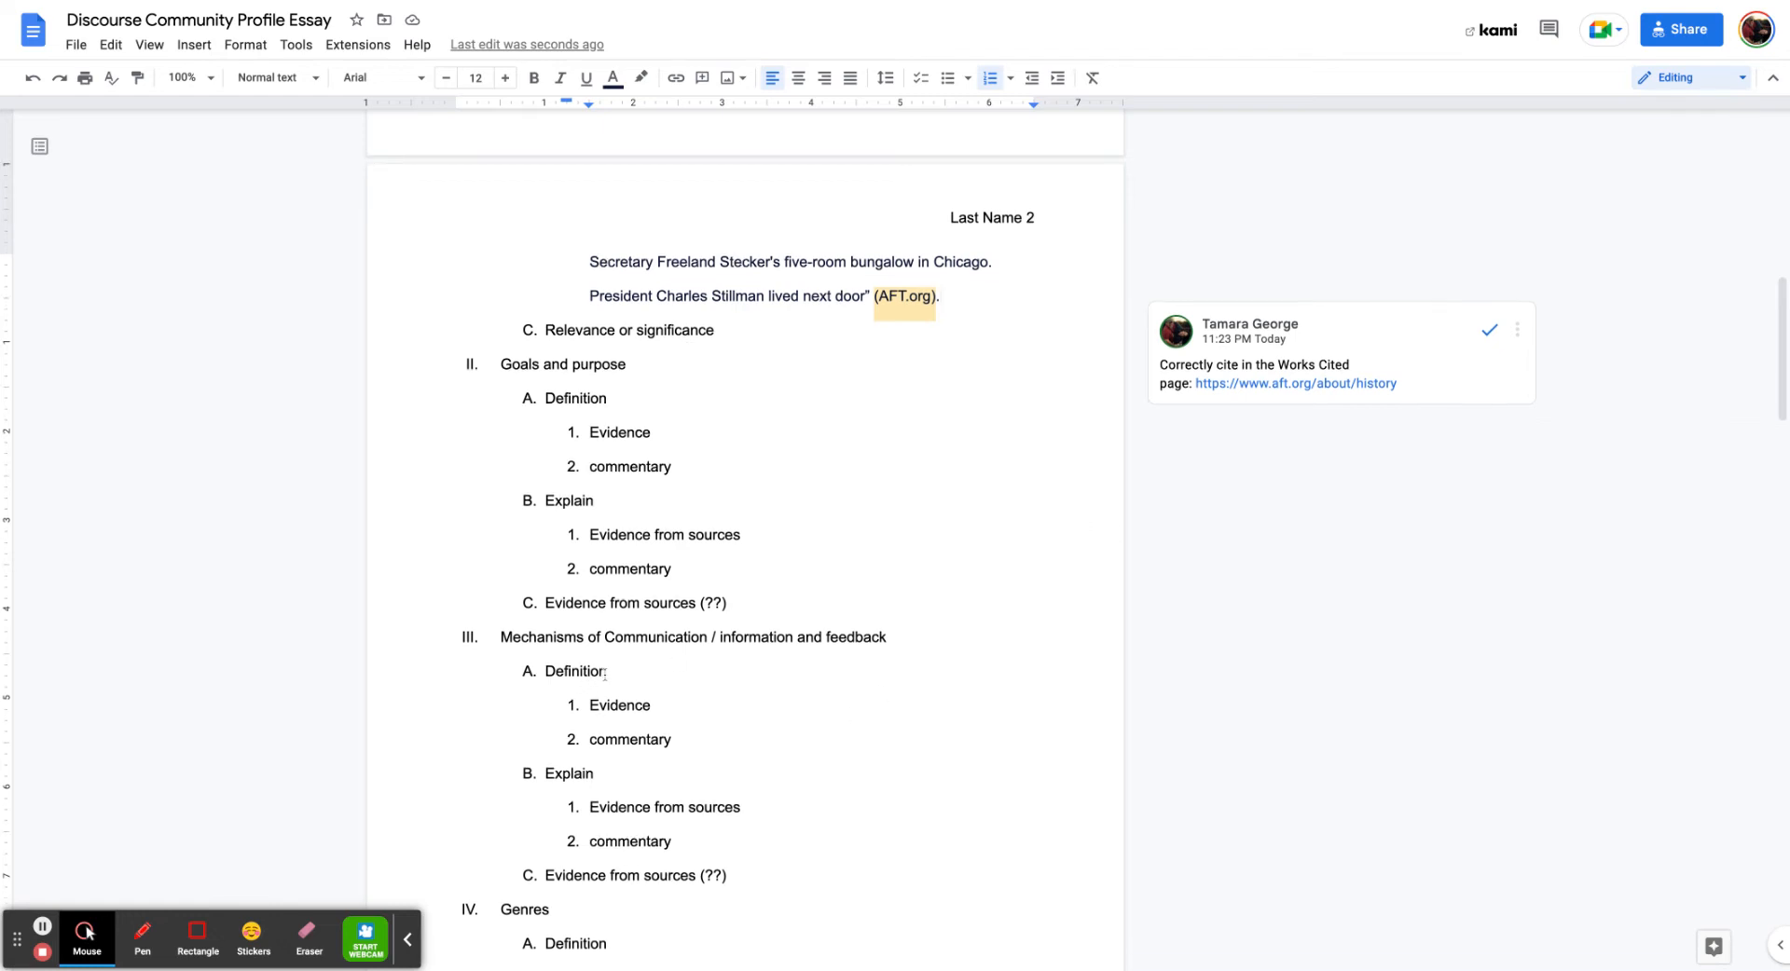
left_click_drag(607, 673, 547, 679)
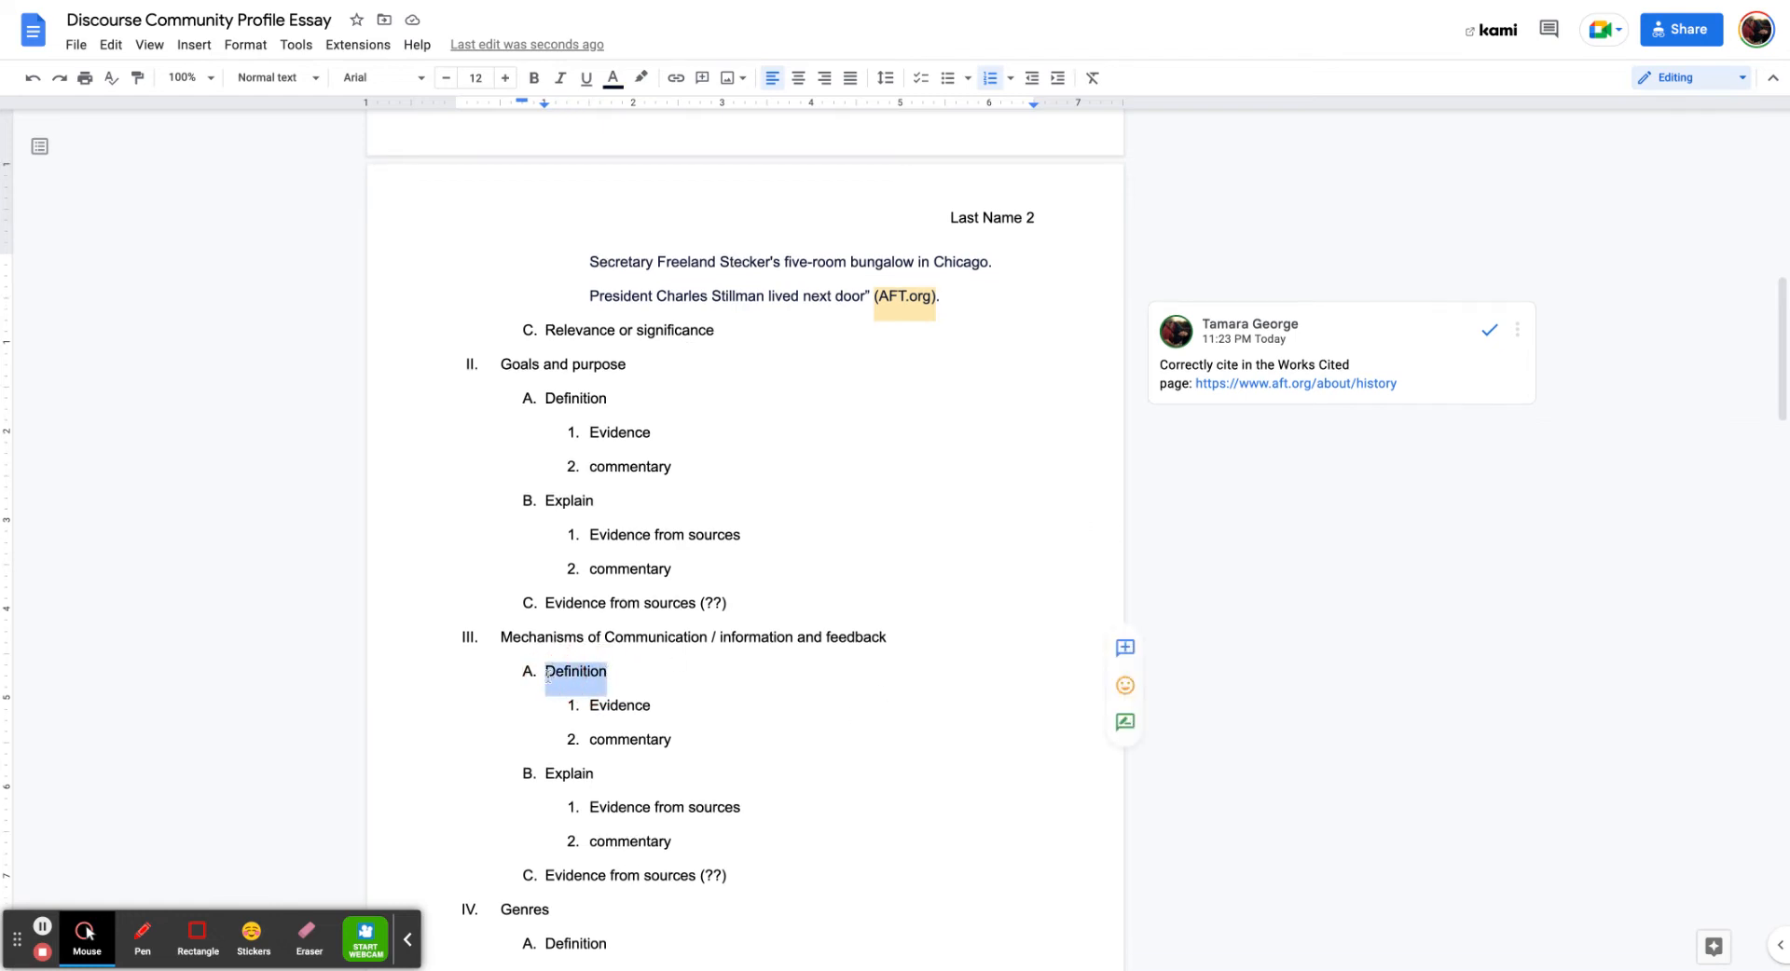
type("Un")
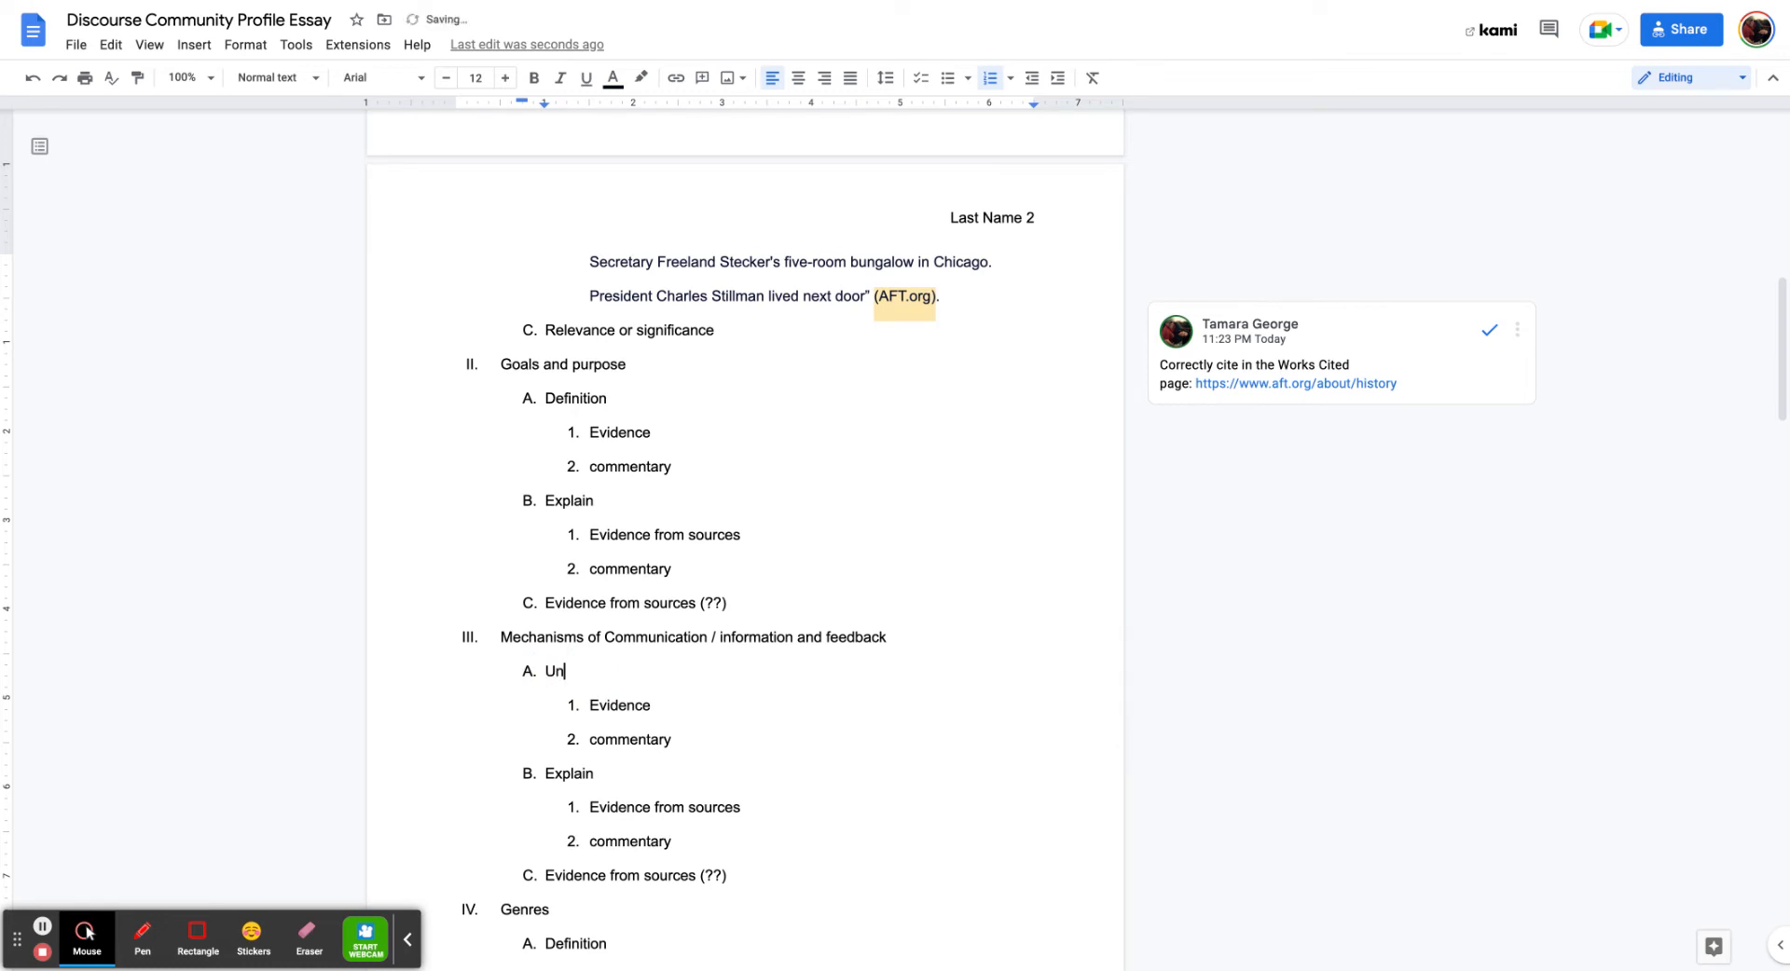
type("ify educational values")
Replace "Explain" in sub-point B of section III with "Align practices and standards"
left_click_drag(594, 774, 547, 774)
type("A")
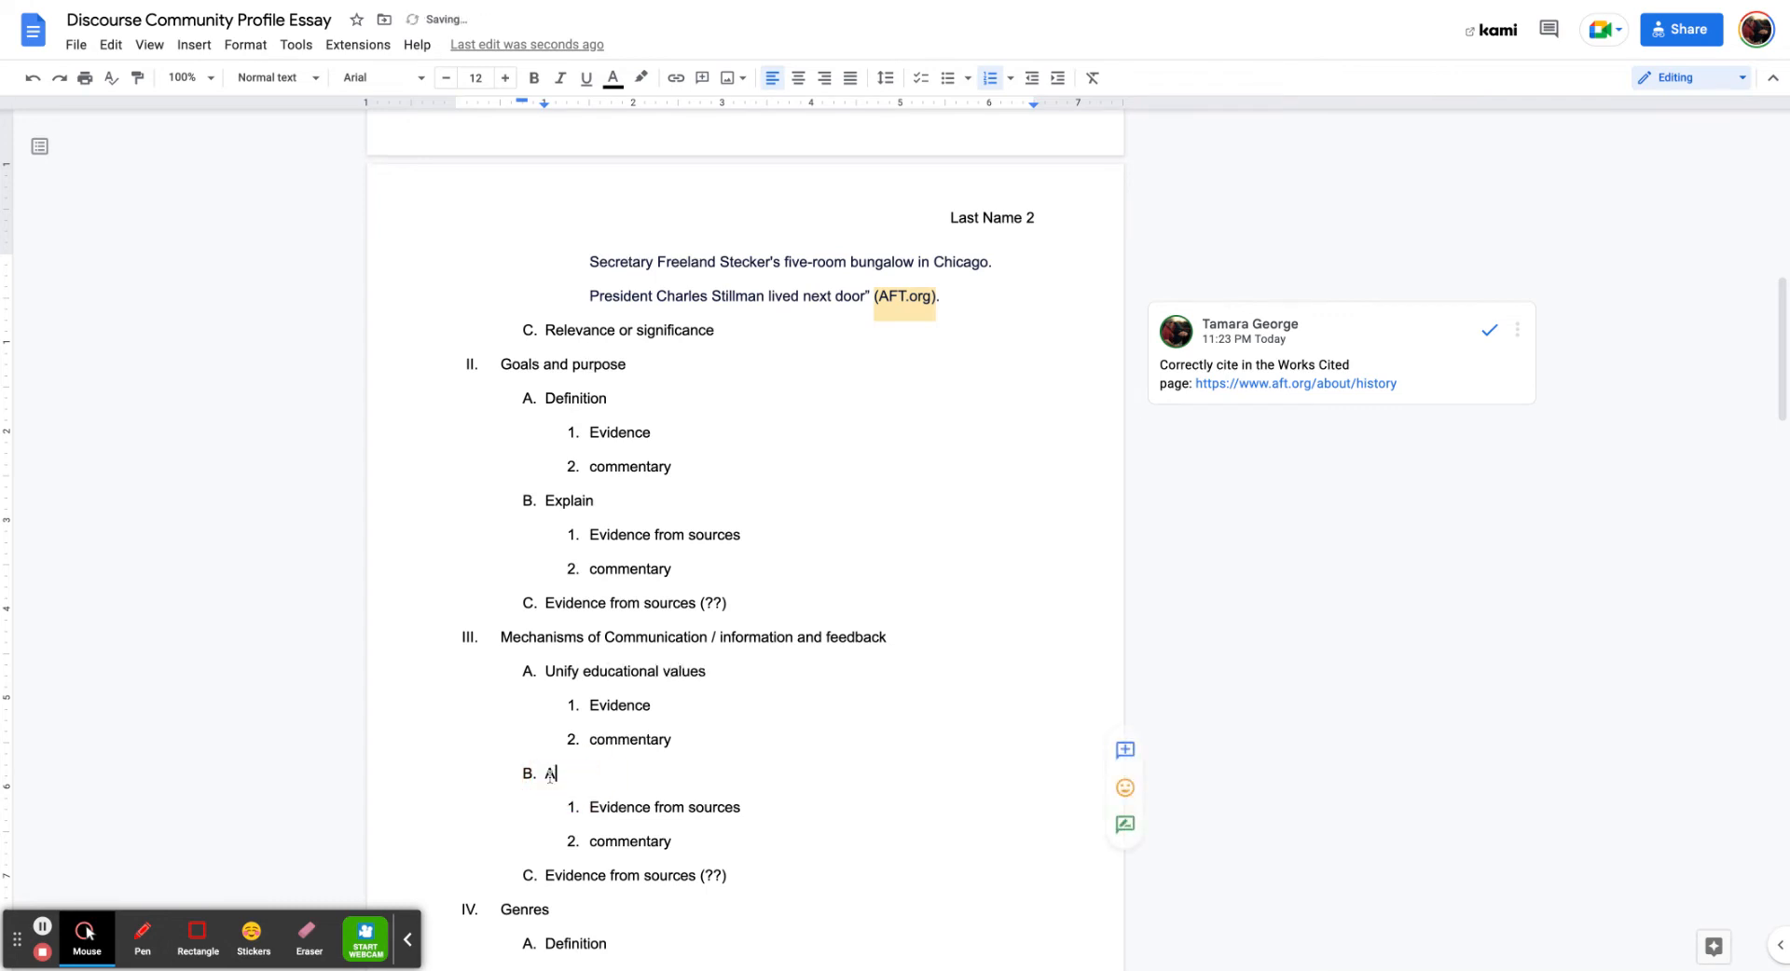
type("llign pra")
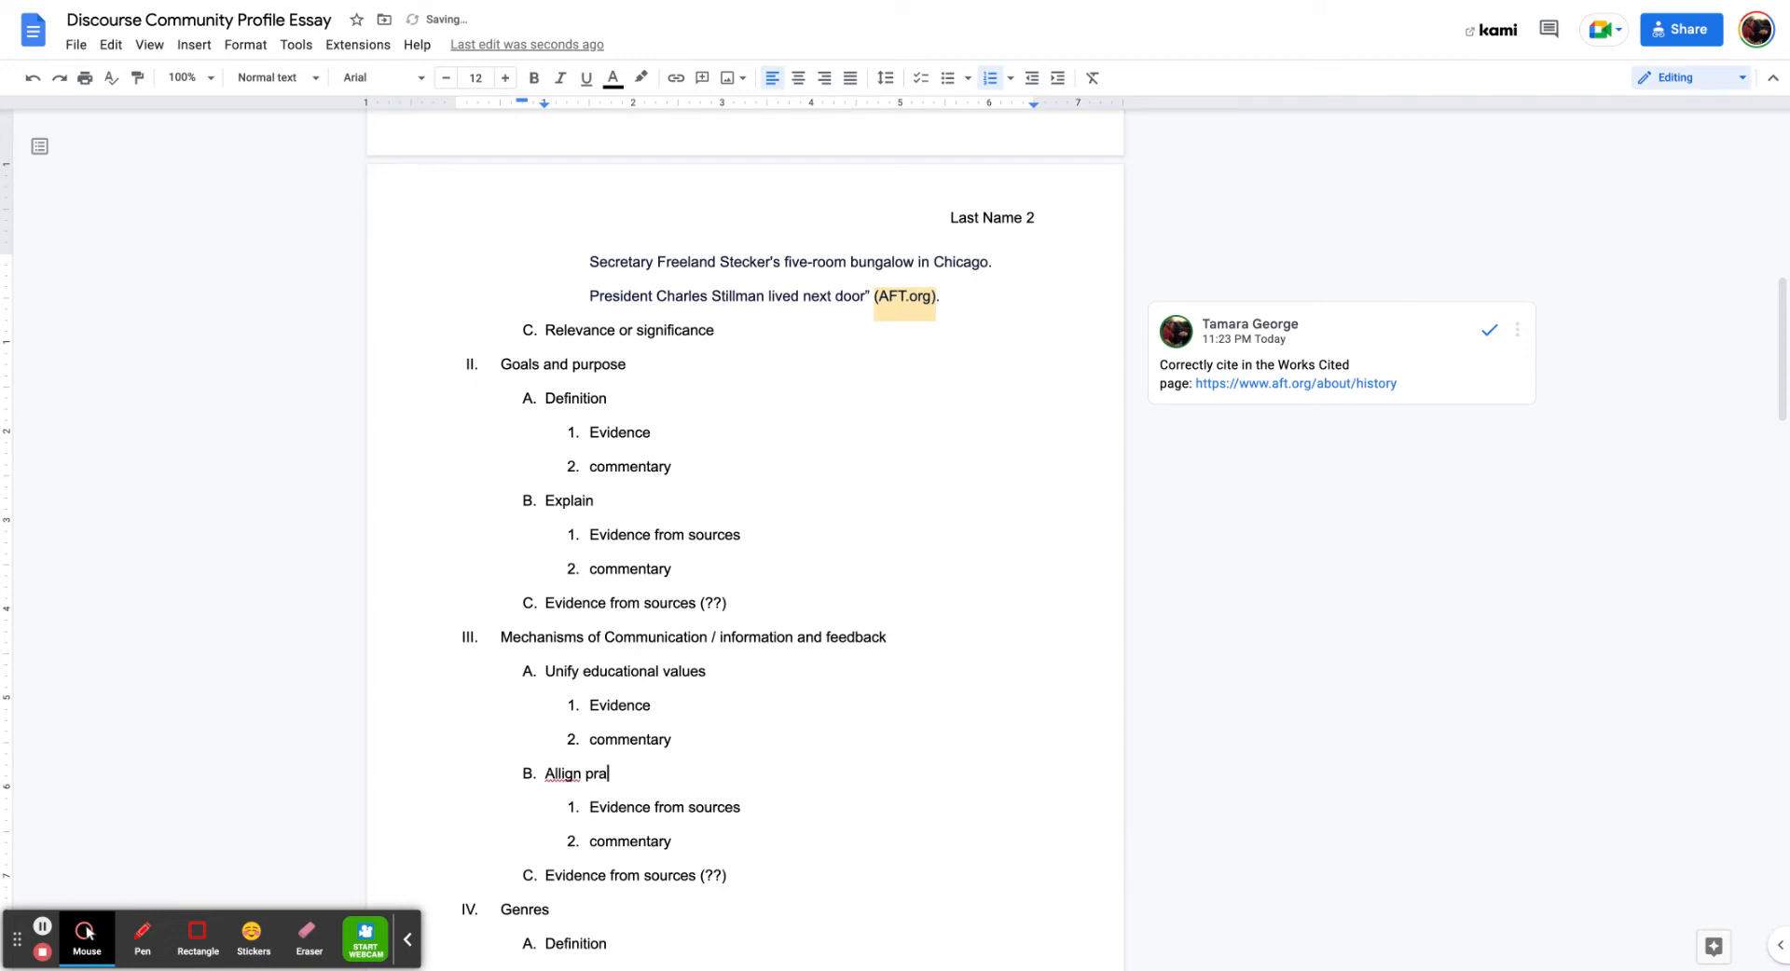
type("ctices and standards")
left_click(563, 773)
left_click(560, 743)
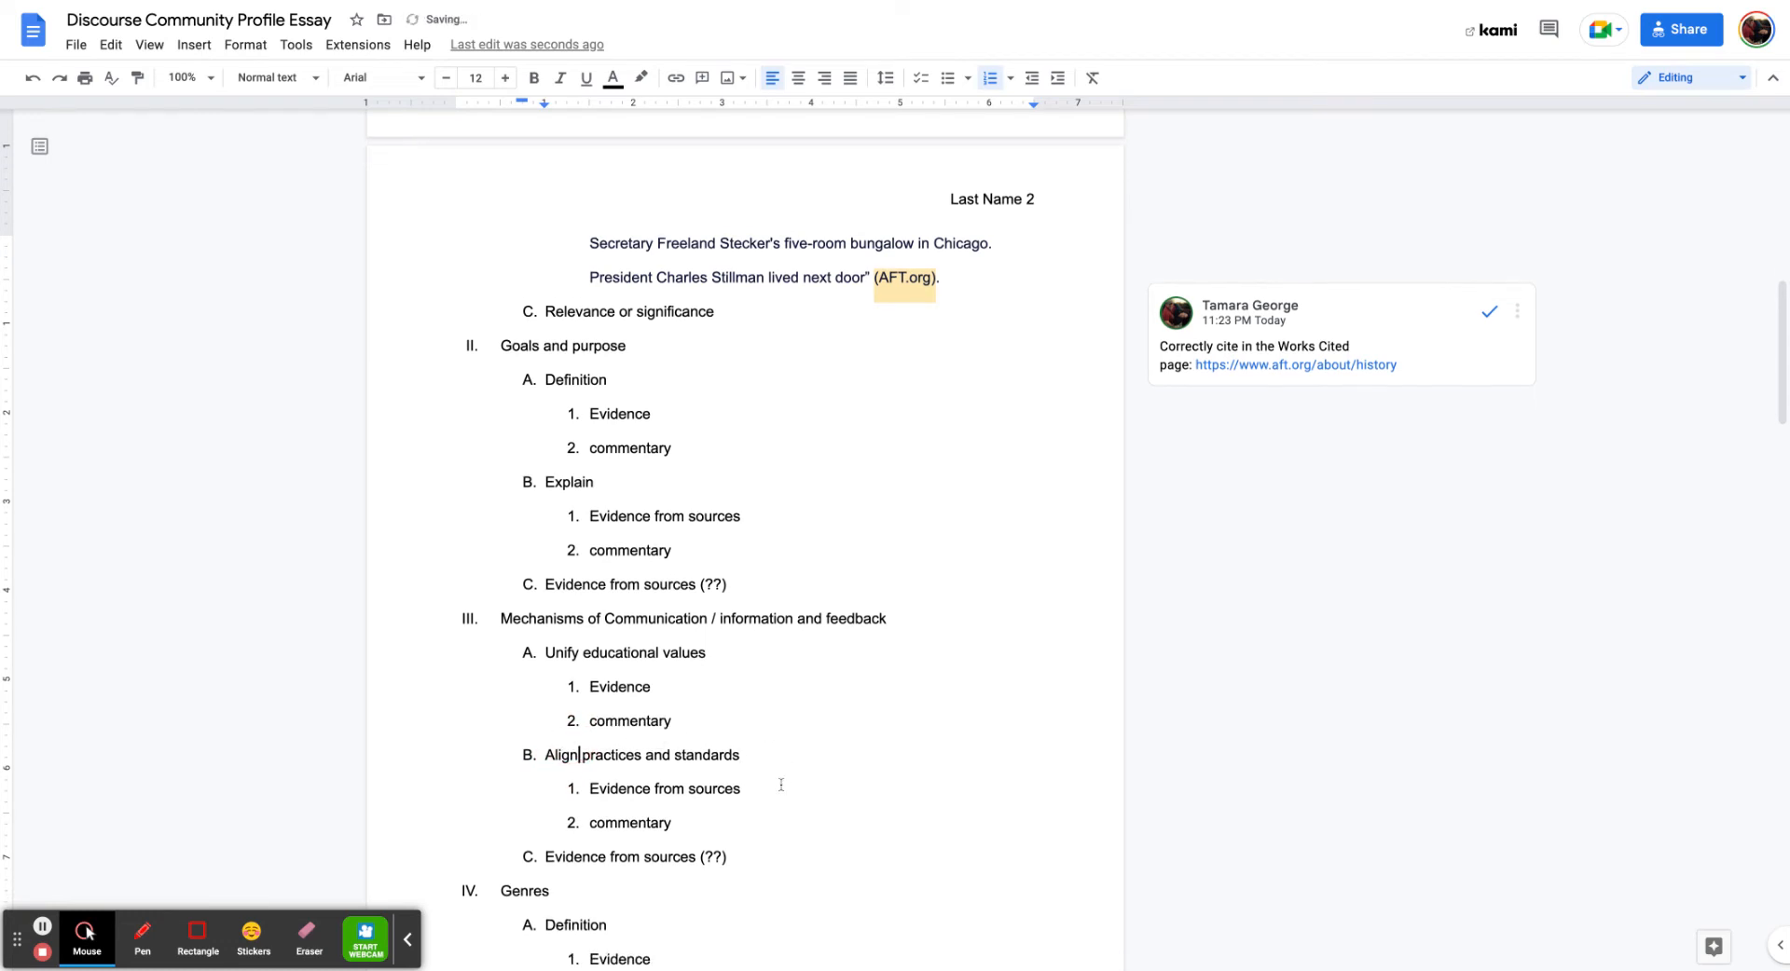
Replace "Evidence from sources (??)" in sub-point C of section III with "Provide quality professional development for all teachers, current and future"
scroll(787, 779, "down", 2)
left_click_drag(582, 788, 727, 791)
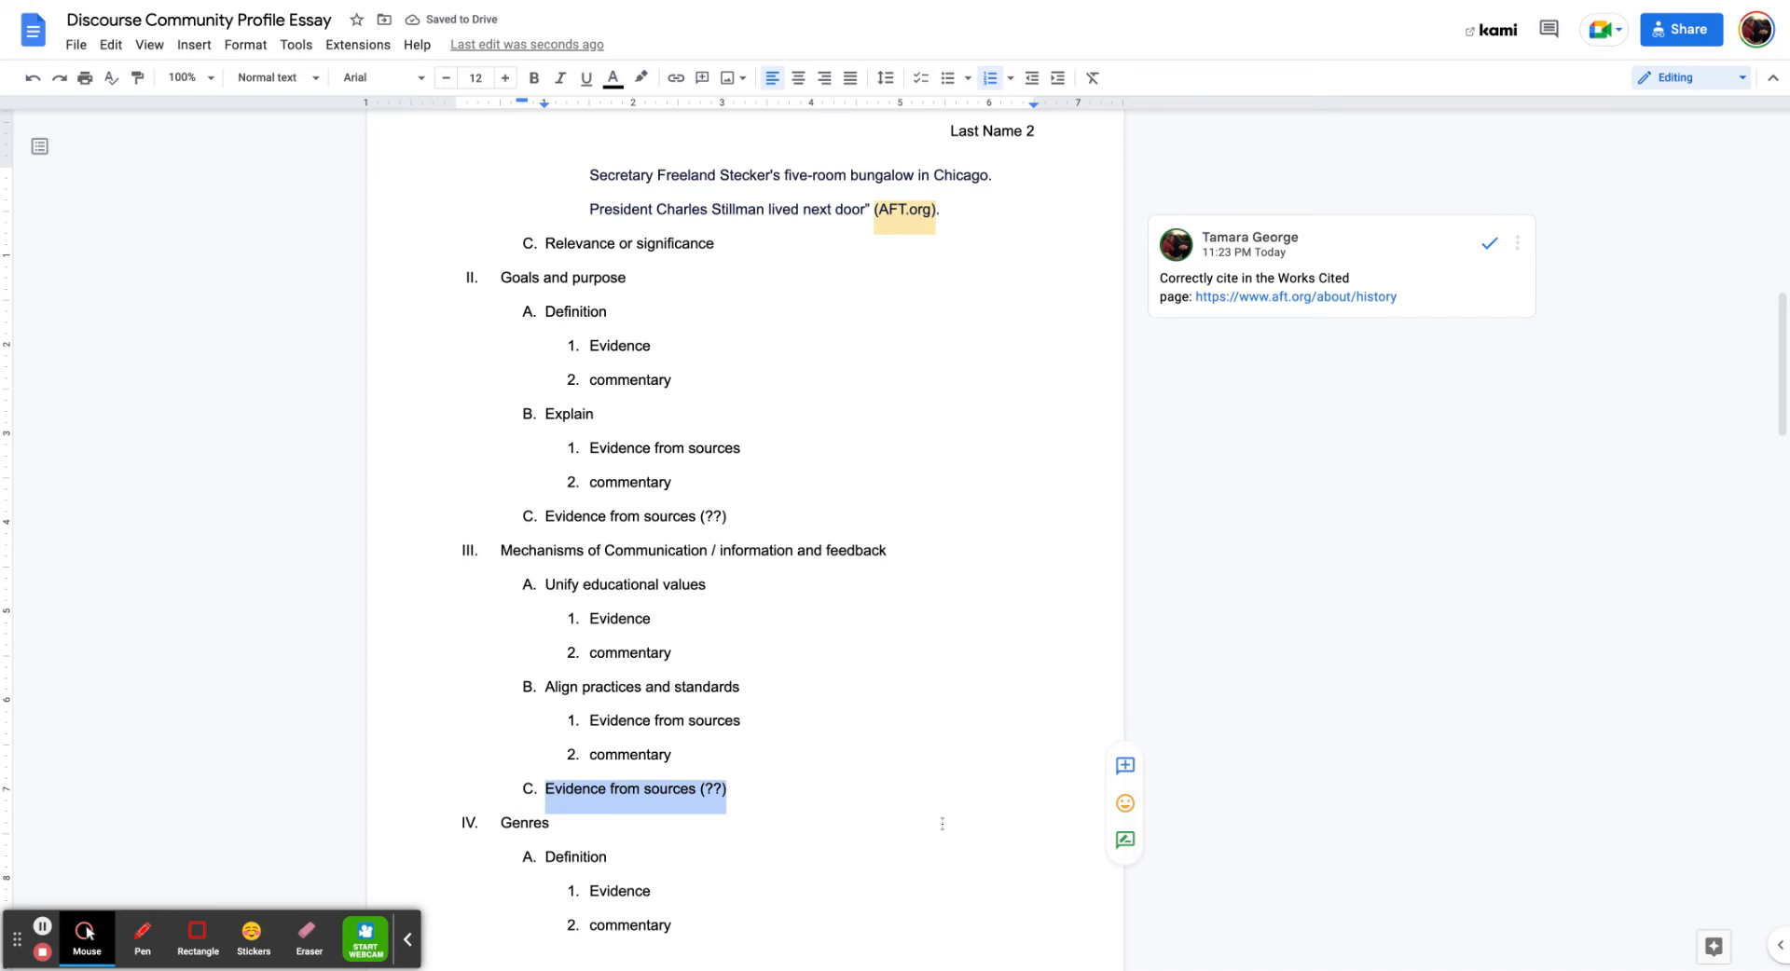
scroll(942, 823, "up", 3)
scroll(942, 823, "down", 3)
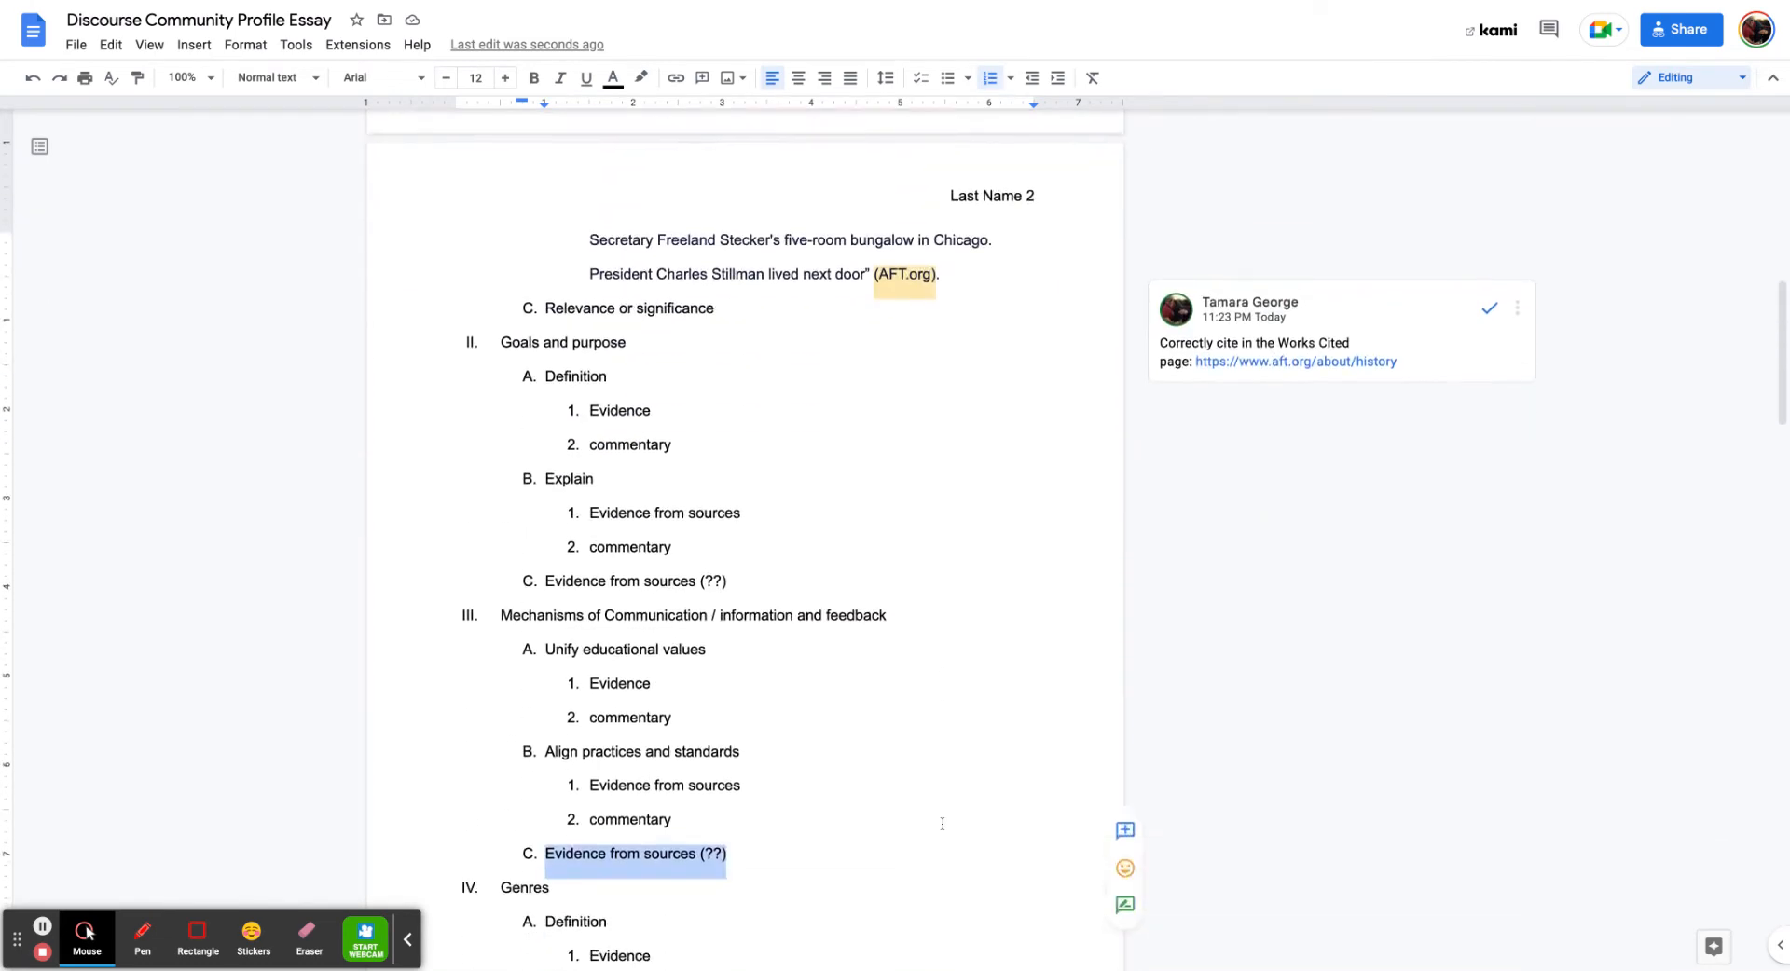
scroll(942, 823, "down", 3)
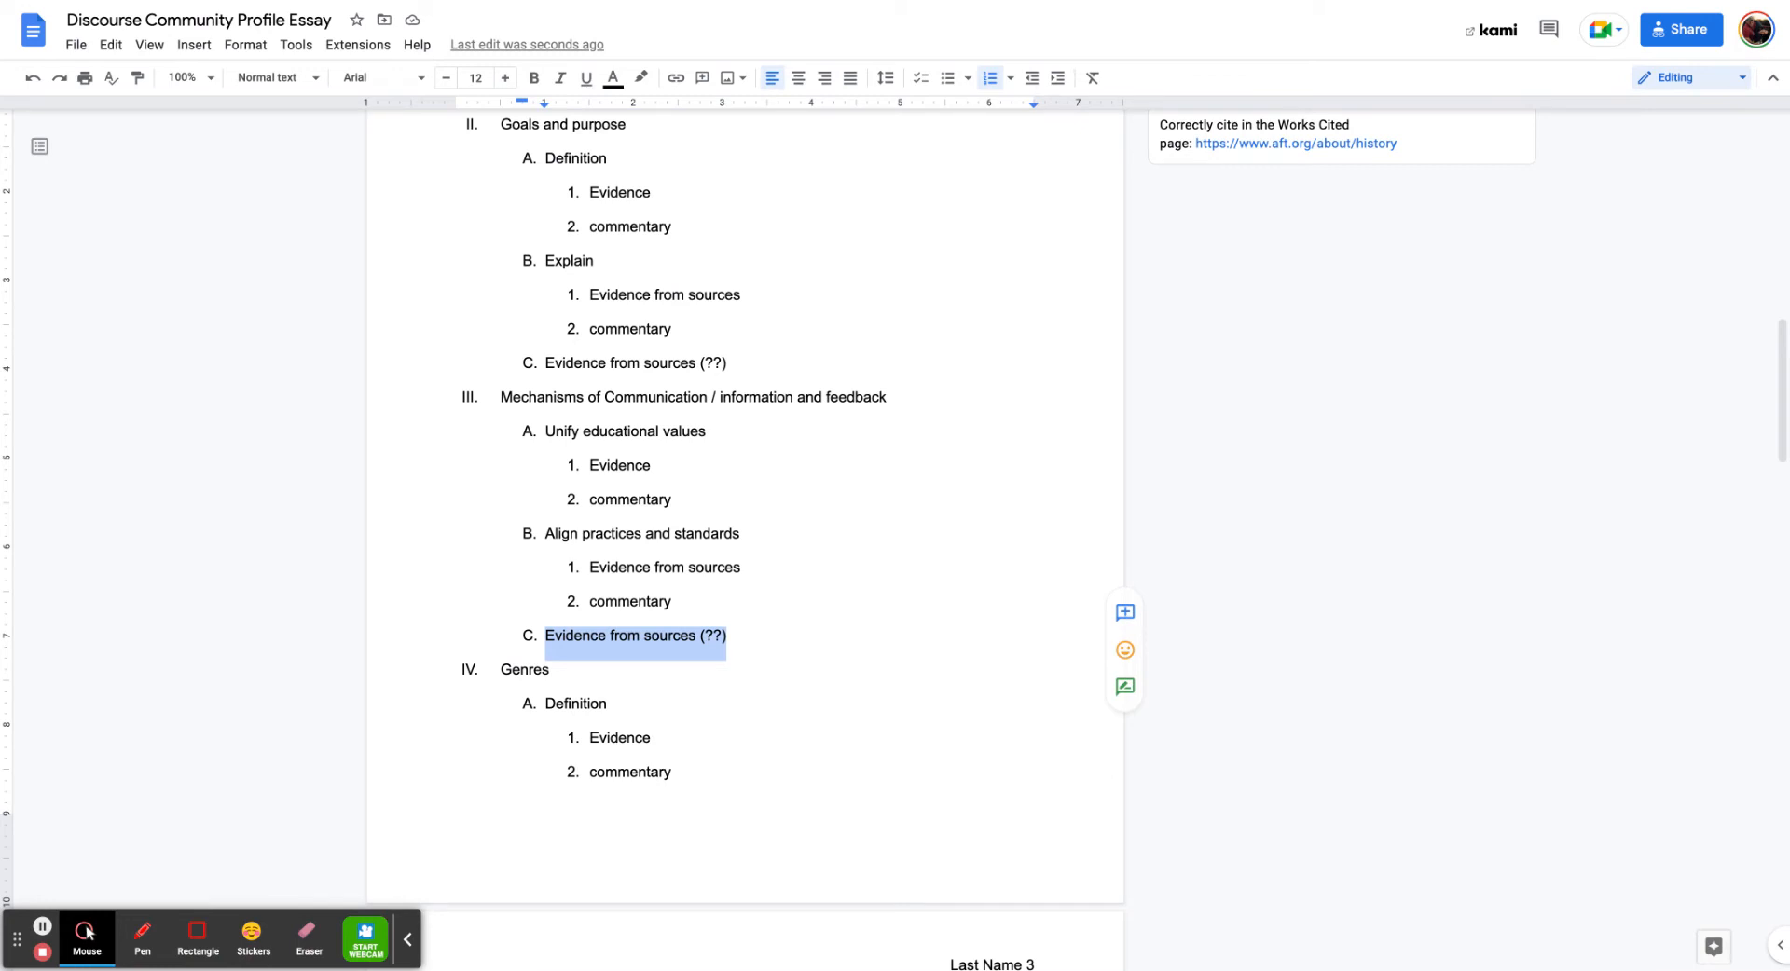
type("Provide qual")
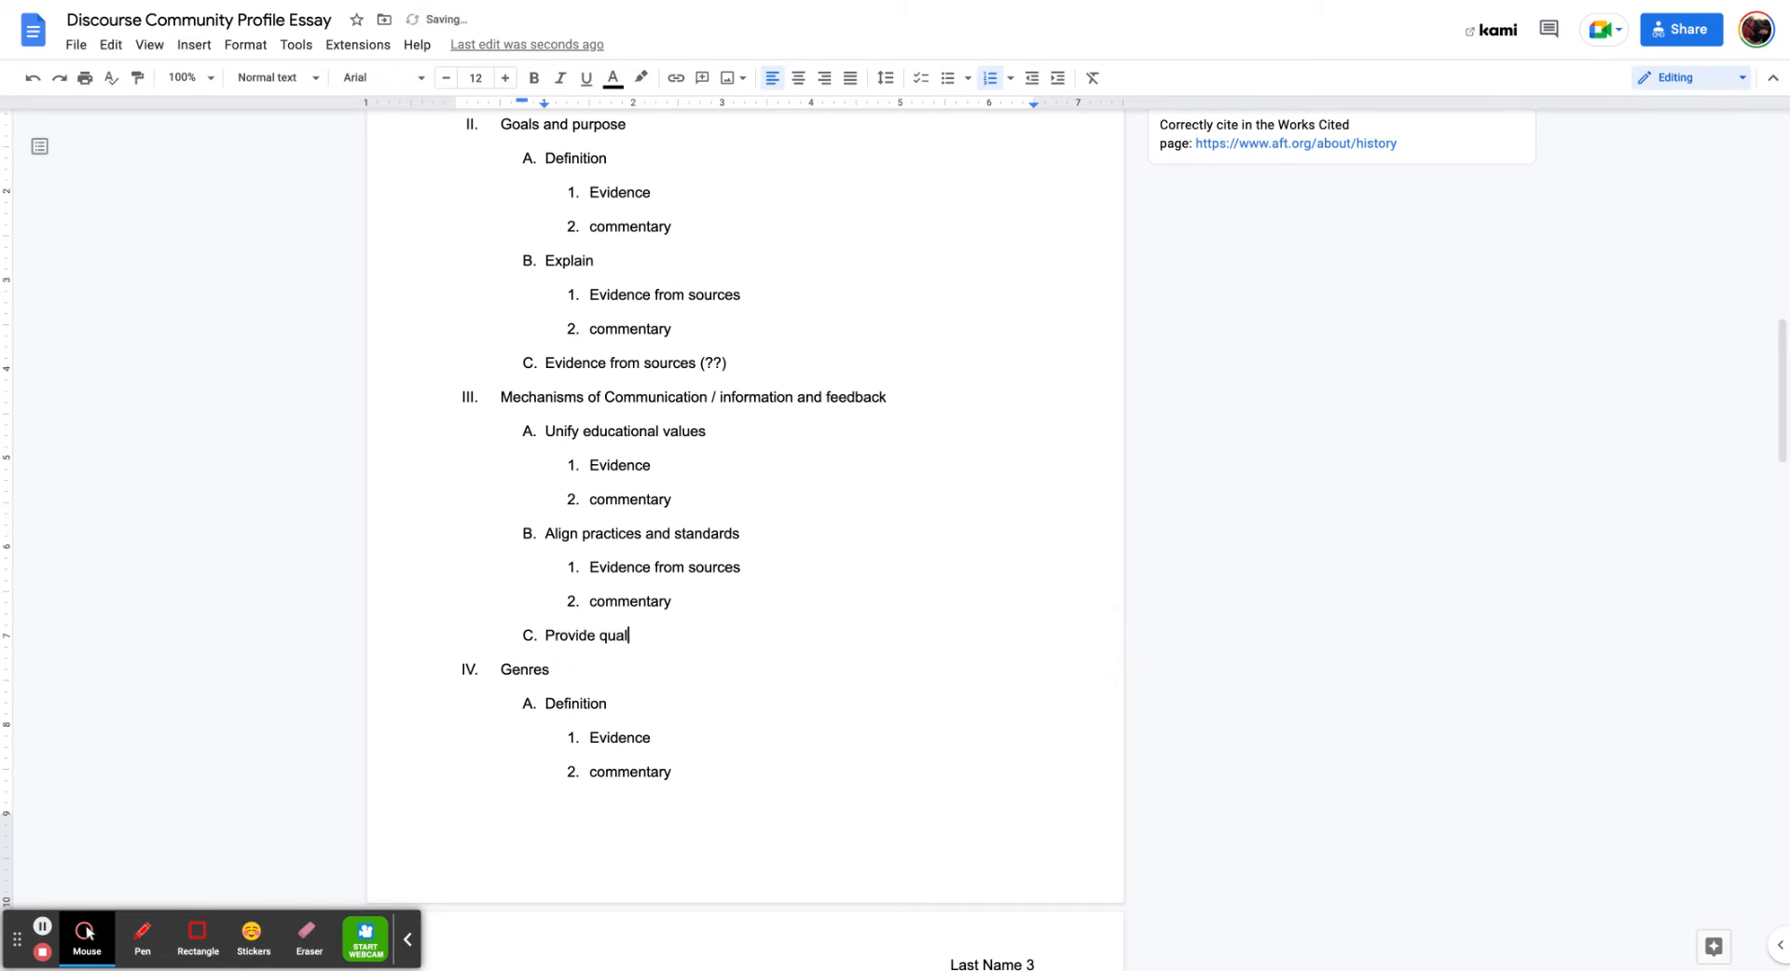
type("ity professional development for all ")
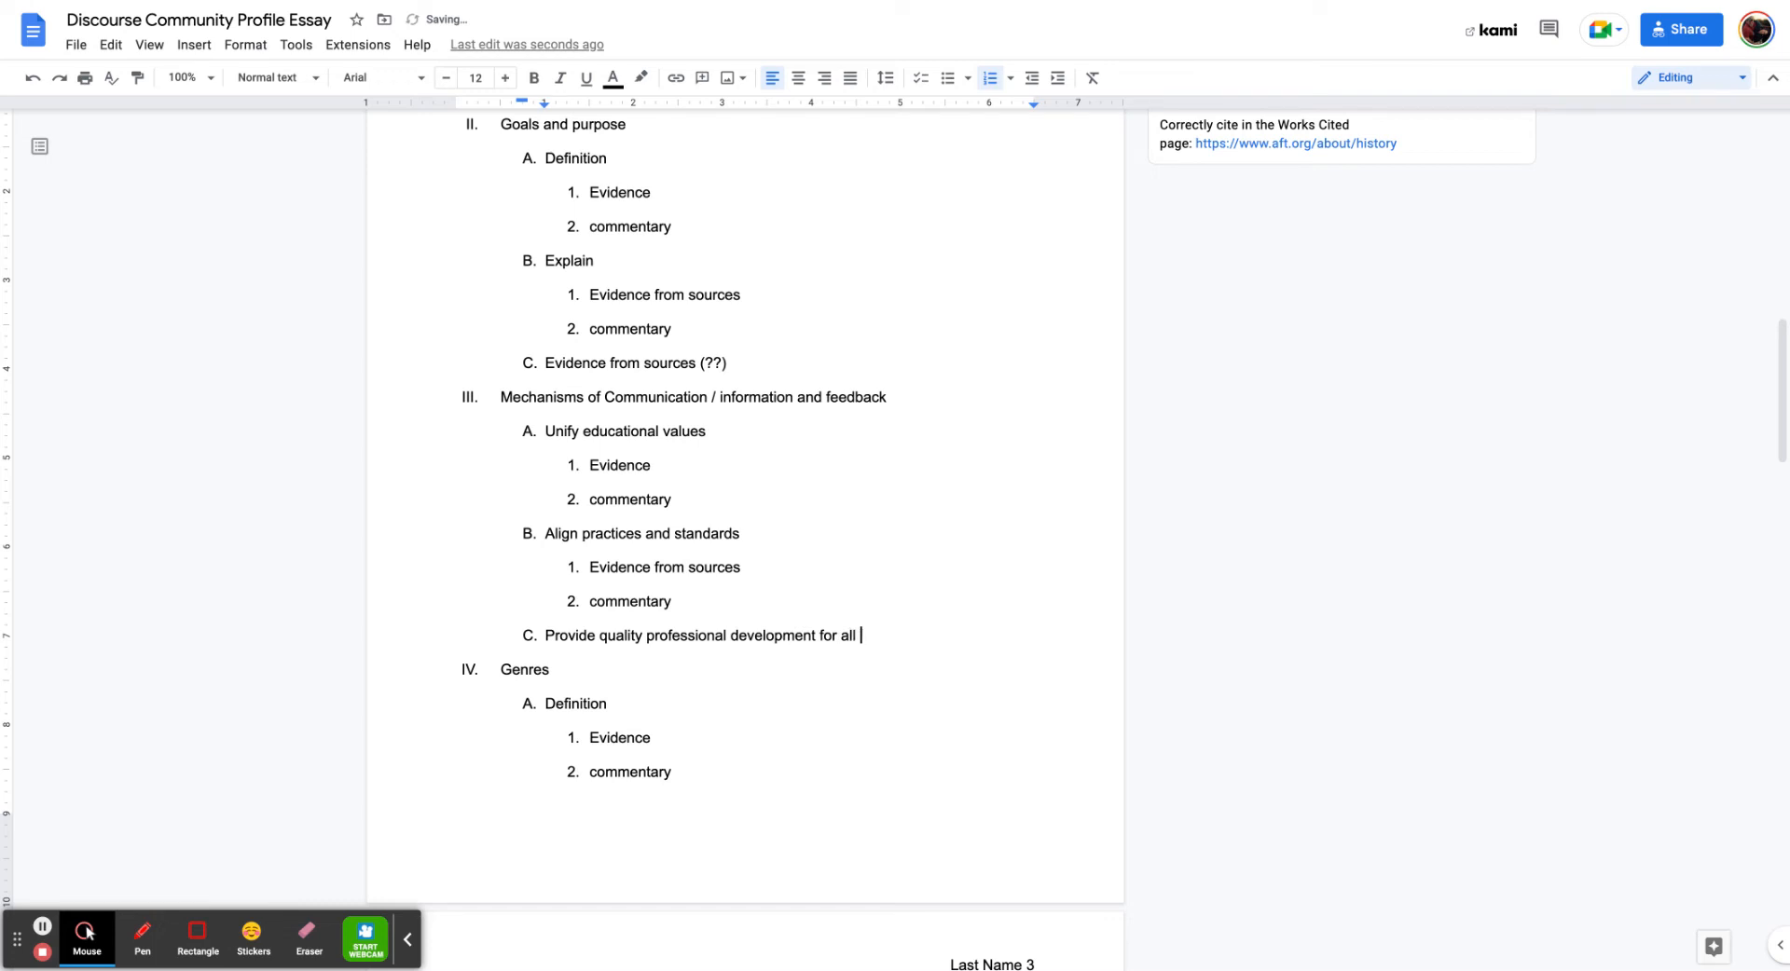
type("teachers, current and future")
Add sub-point D to section III reading "Provide quality education for students across the nation"
key("Return")
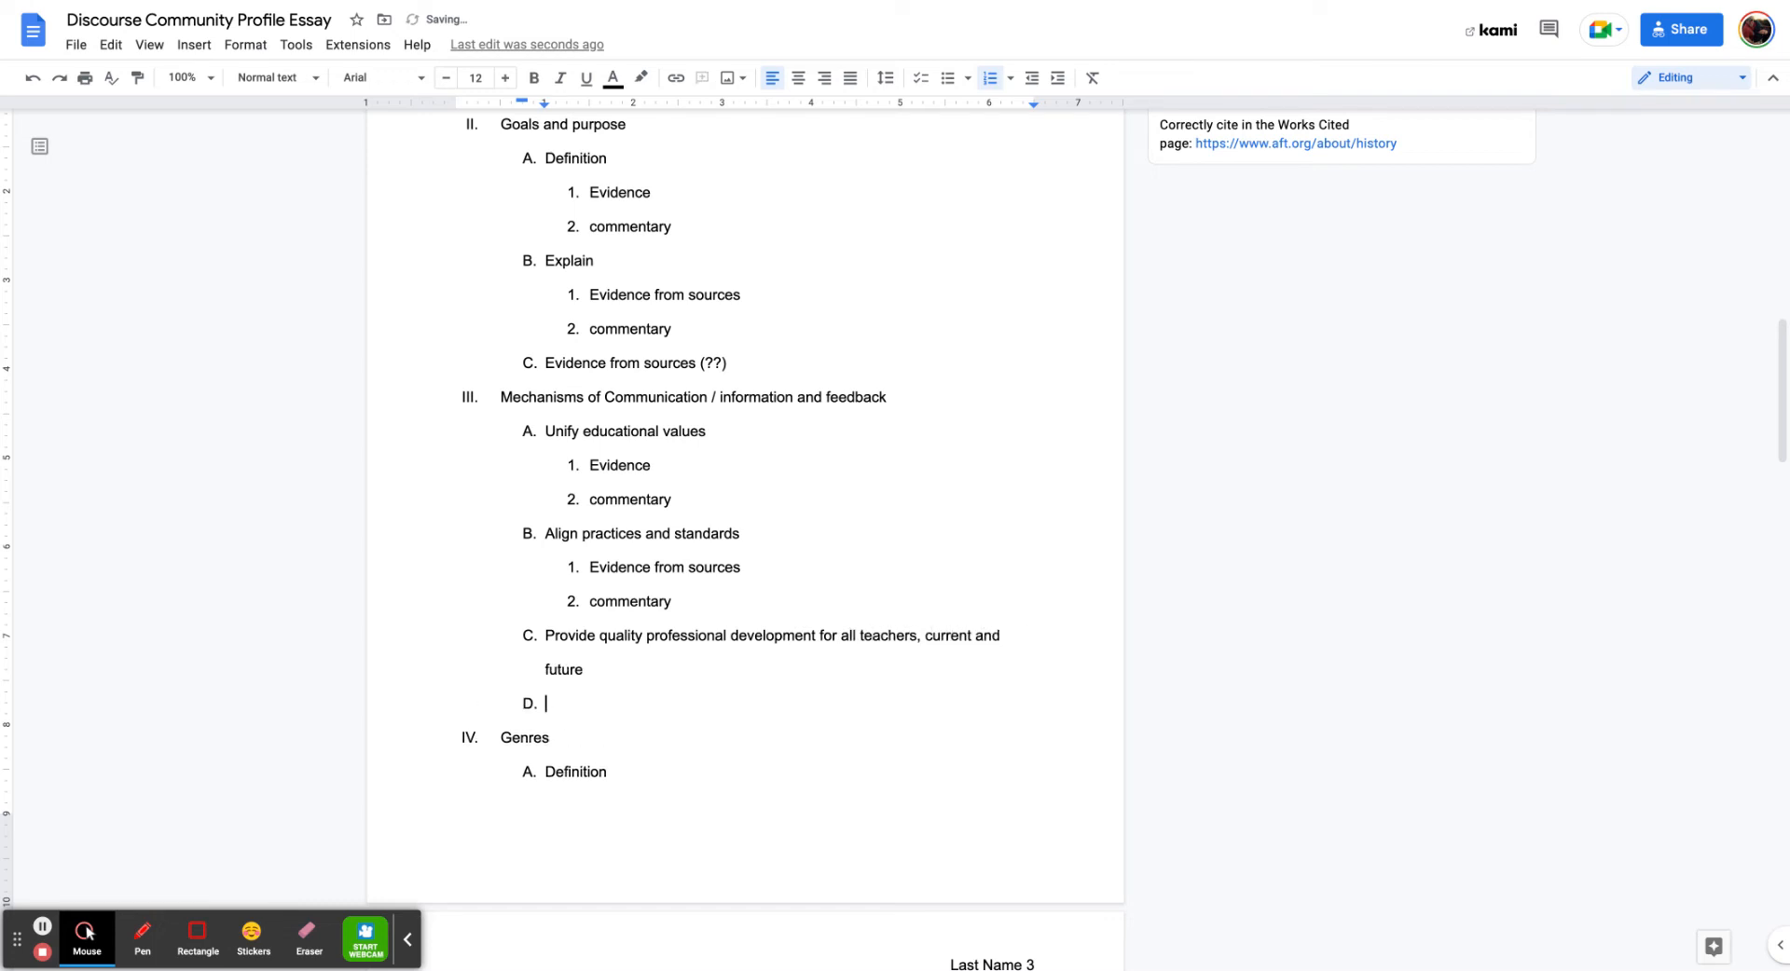
type("Provide ")
type("quali")
type("udca")
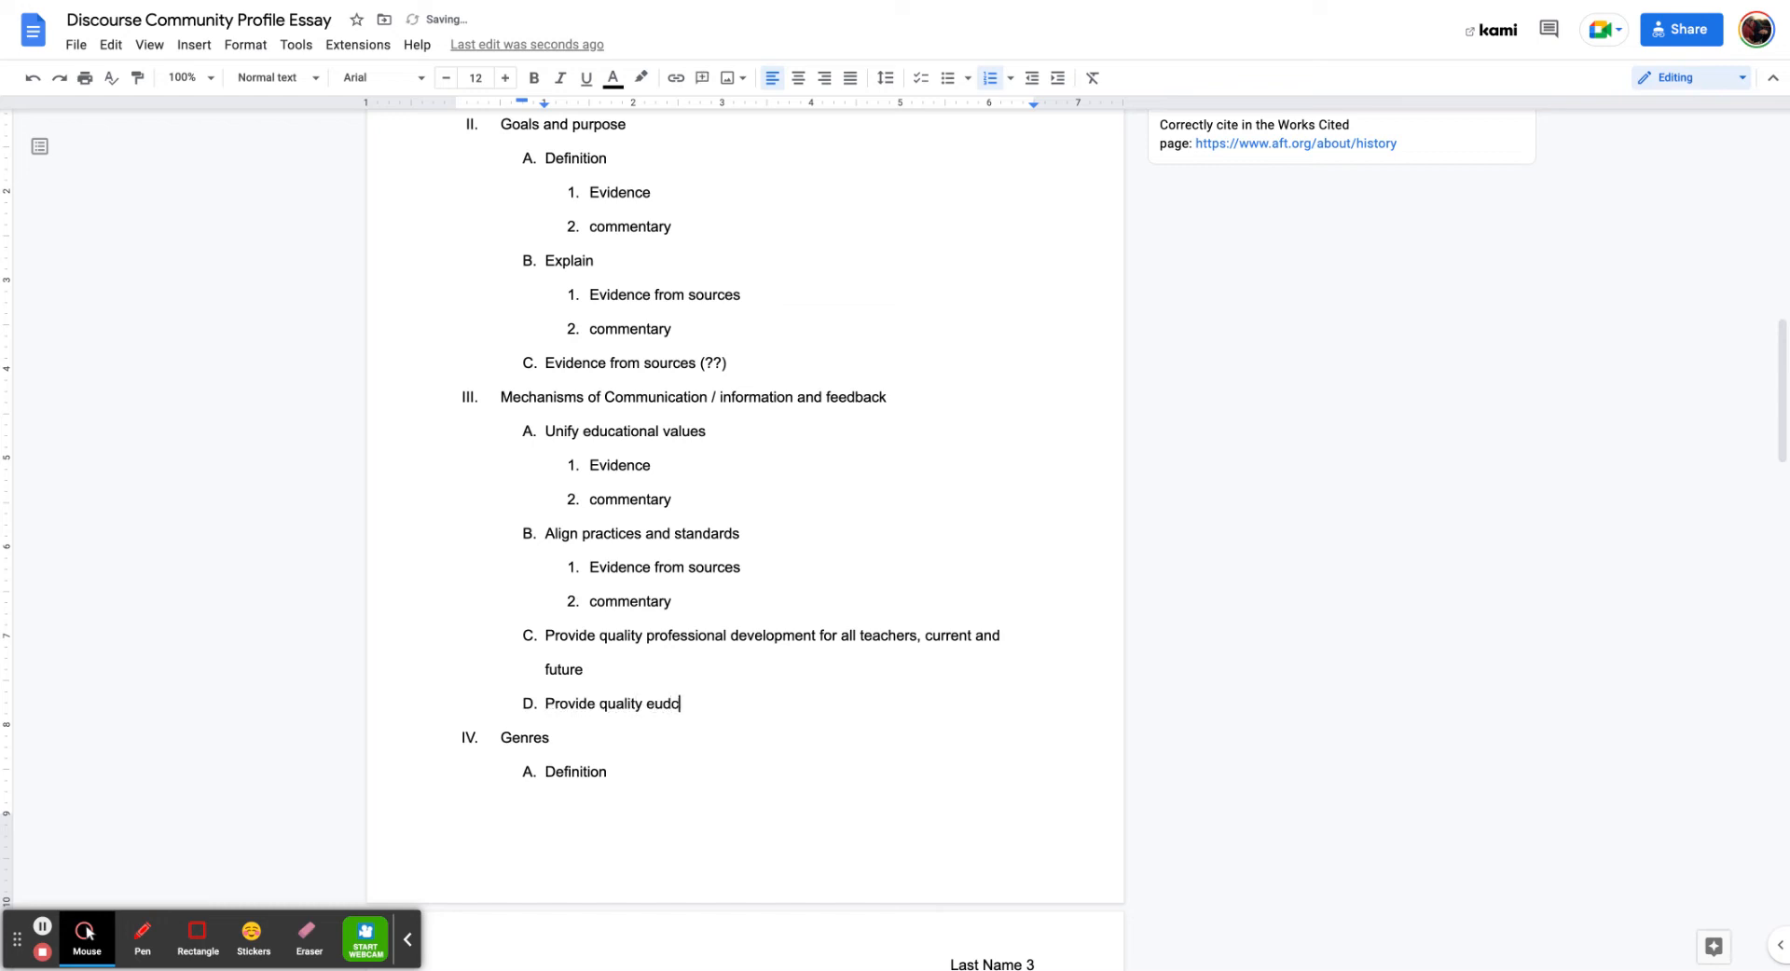
key("BackSpace")
key("BackSpace")
key("BackSpace")
key("BackSpace")
type("ducation for students across the nation")
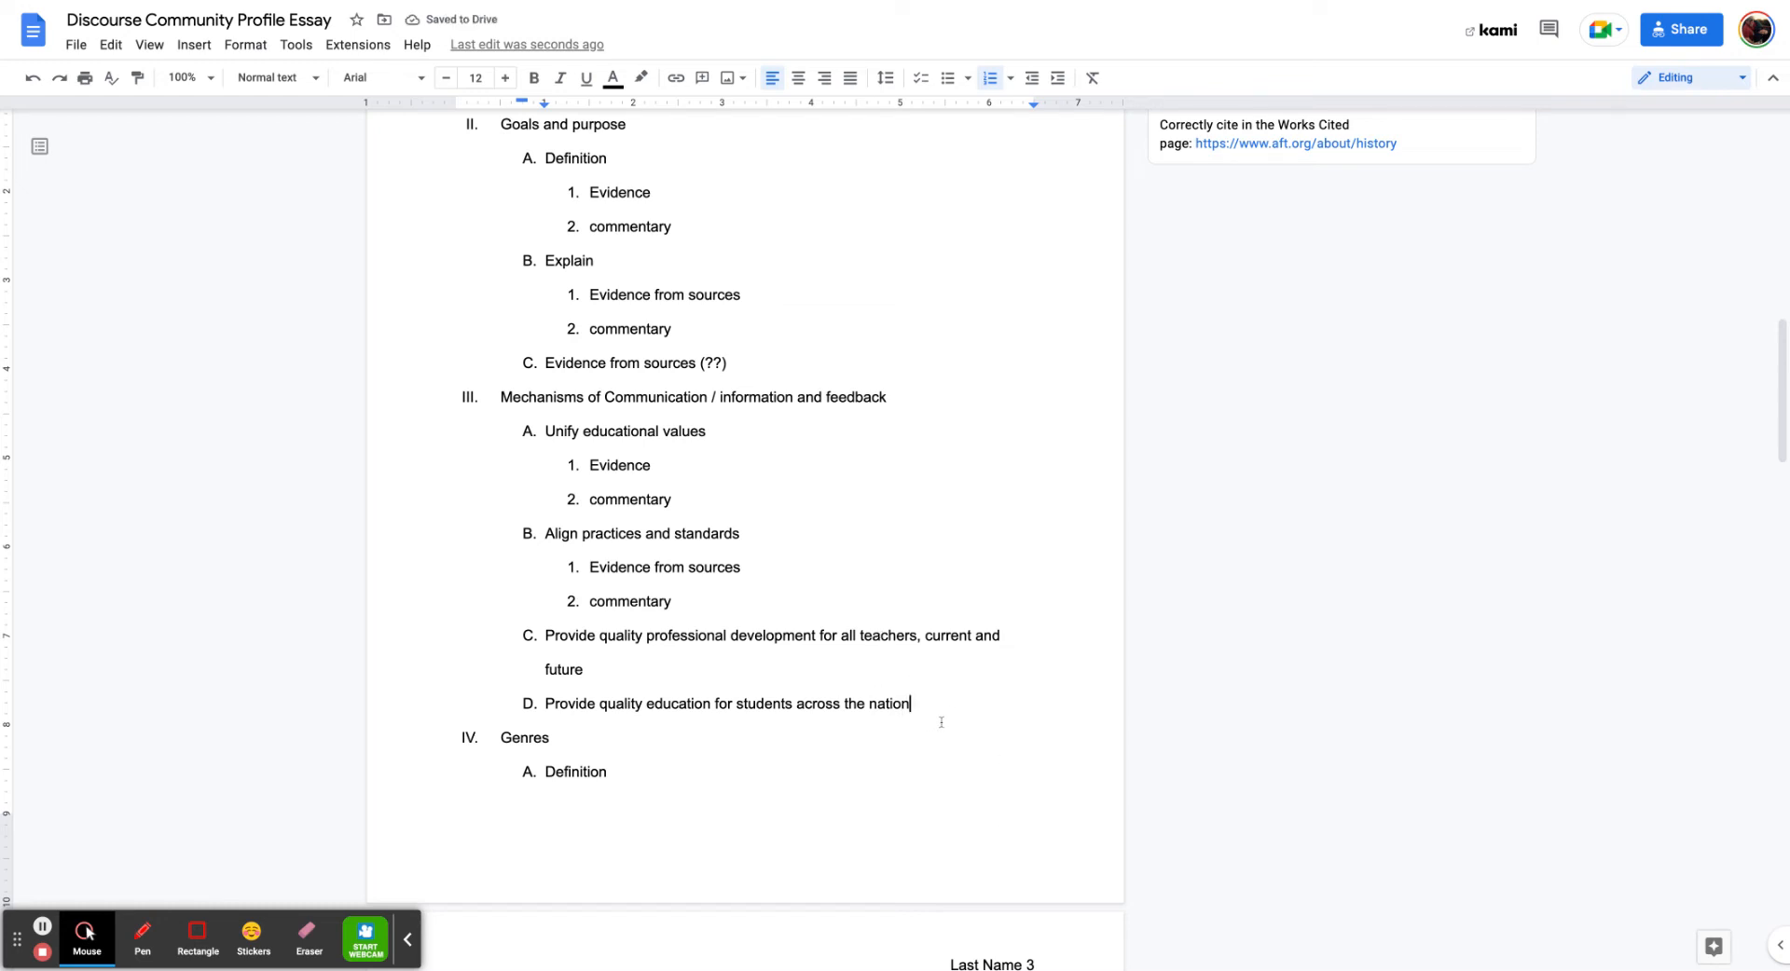
Copy sub-points A to D of section III over the placeholder sub-points under "Goals and purpose"
left_click_drag(935, 707, 546, 439)
key("ctrl+c")
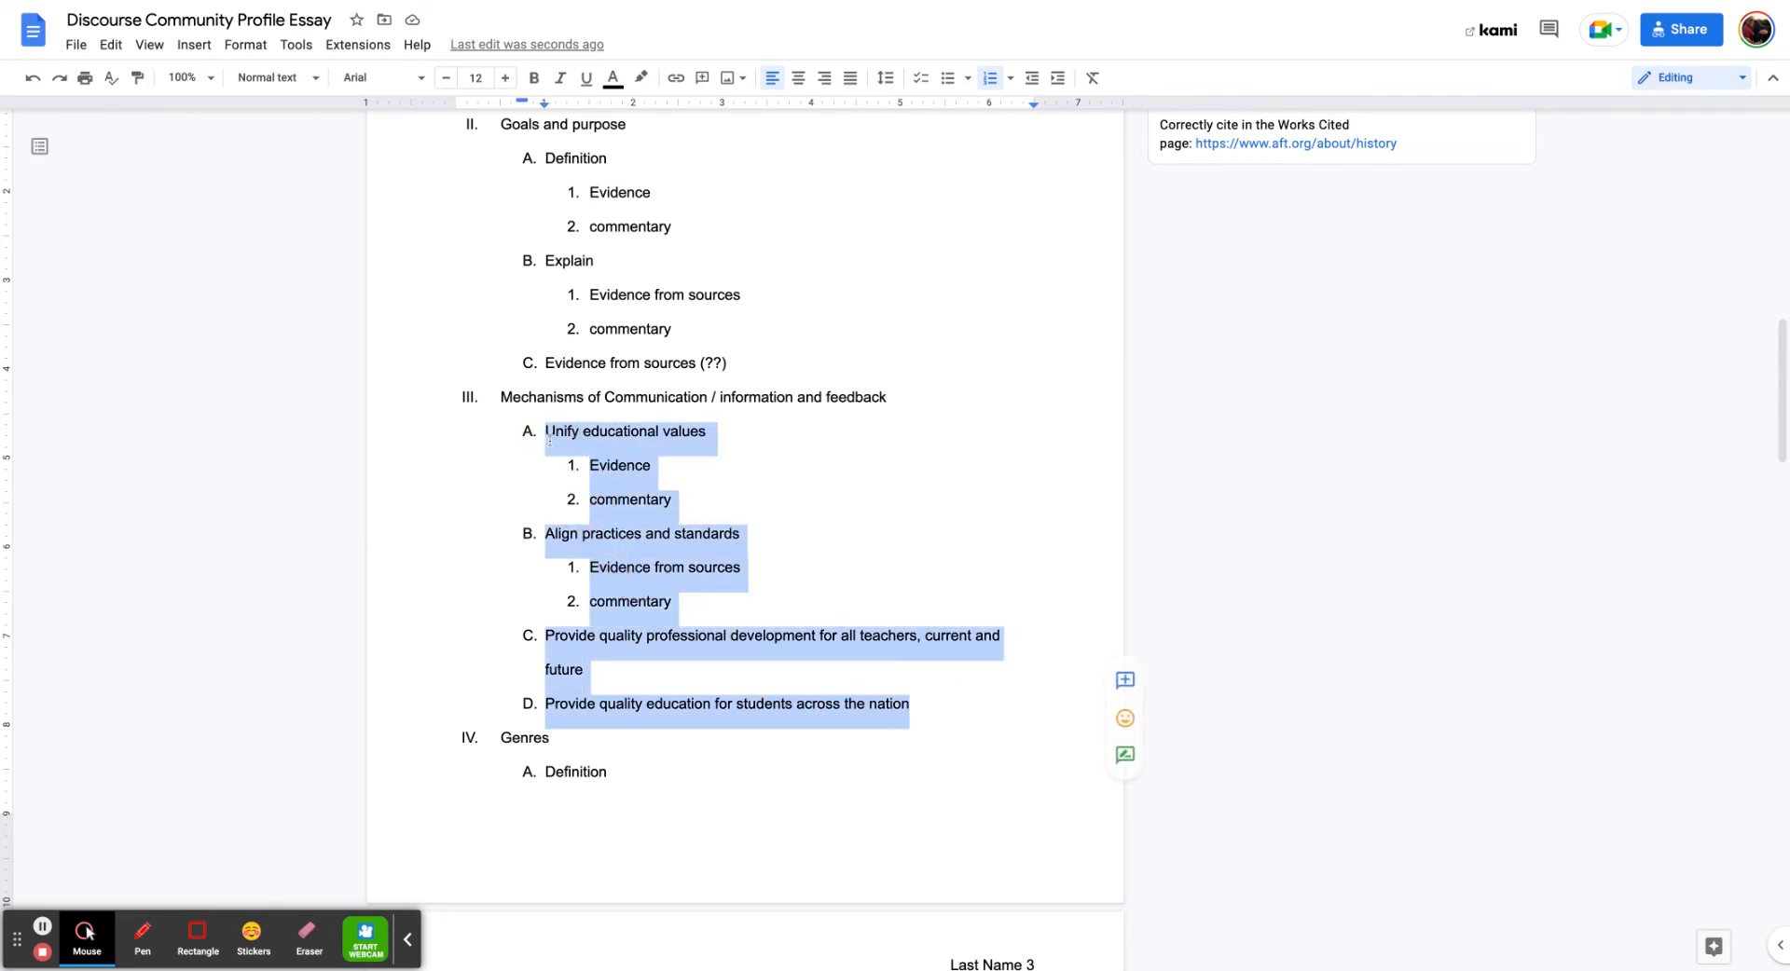
scroll(549, 439, "up", 2)
left_click_drag(742, 531, 546, 328)
key("ctrl+v")
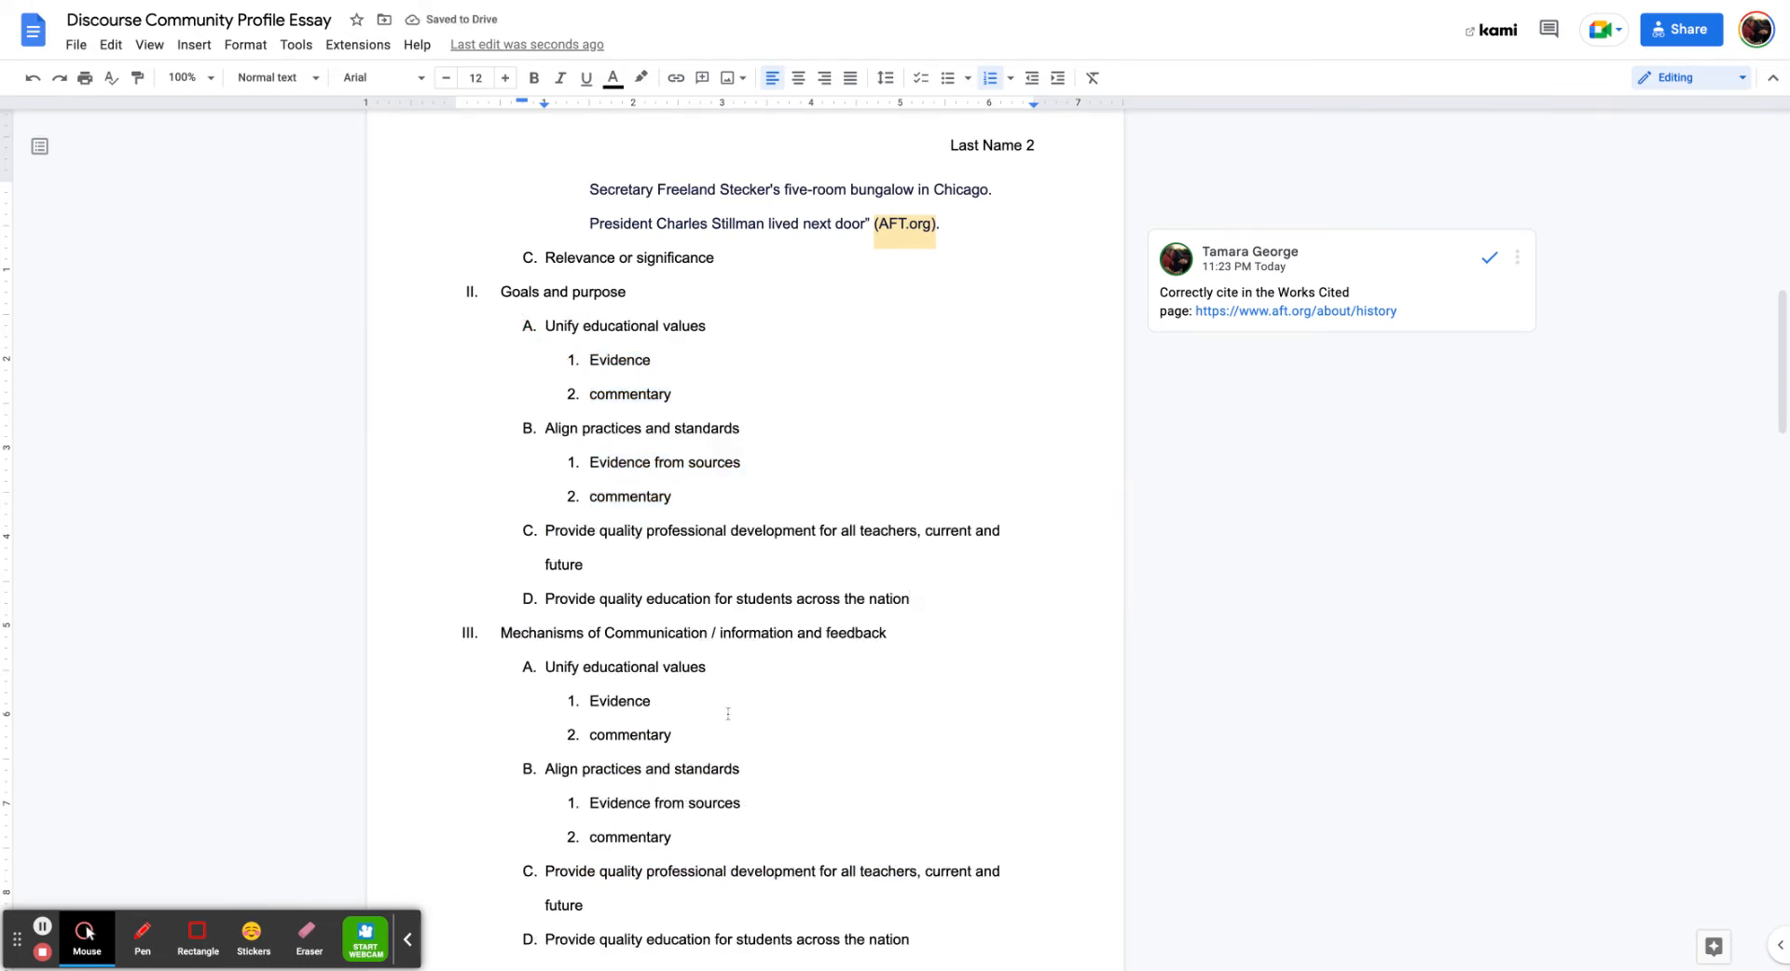
Replace the text of sub-points A and B under "Mechanisms of Communication" with "Newsletters" and "Emails"
left_click_drag(708, 667, 548, 667)
type("New")
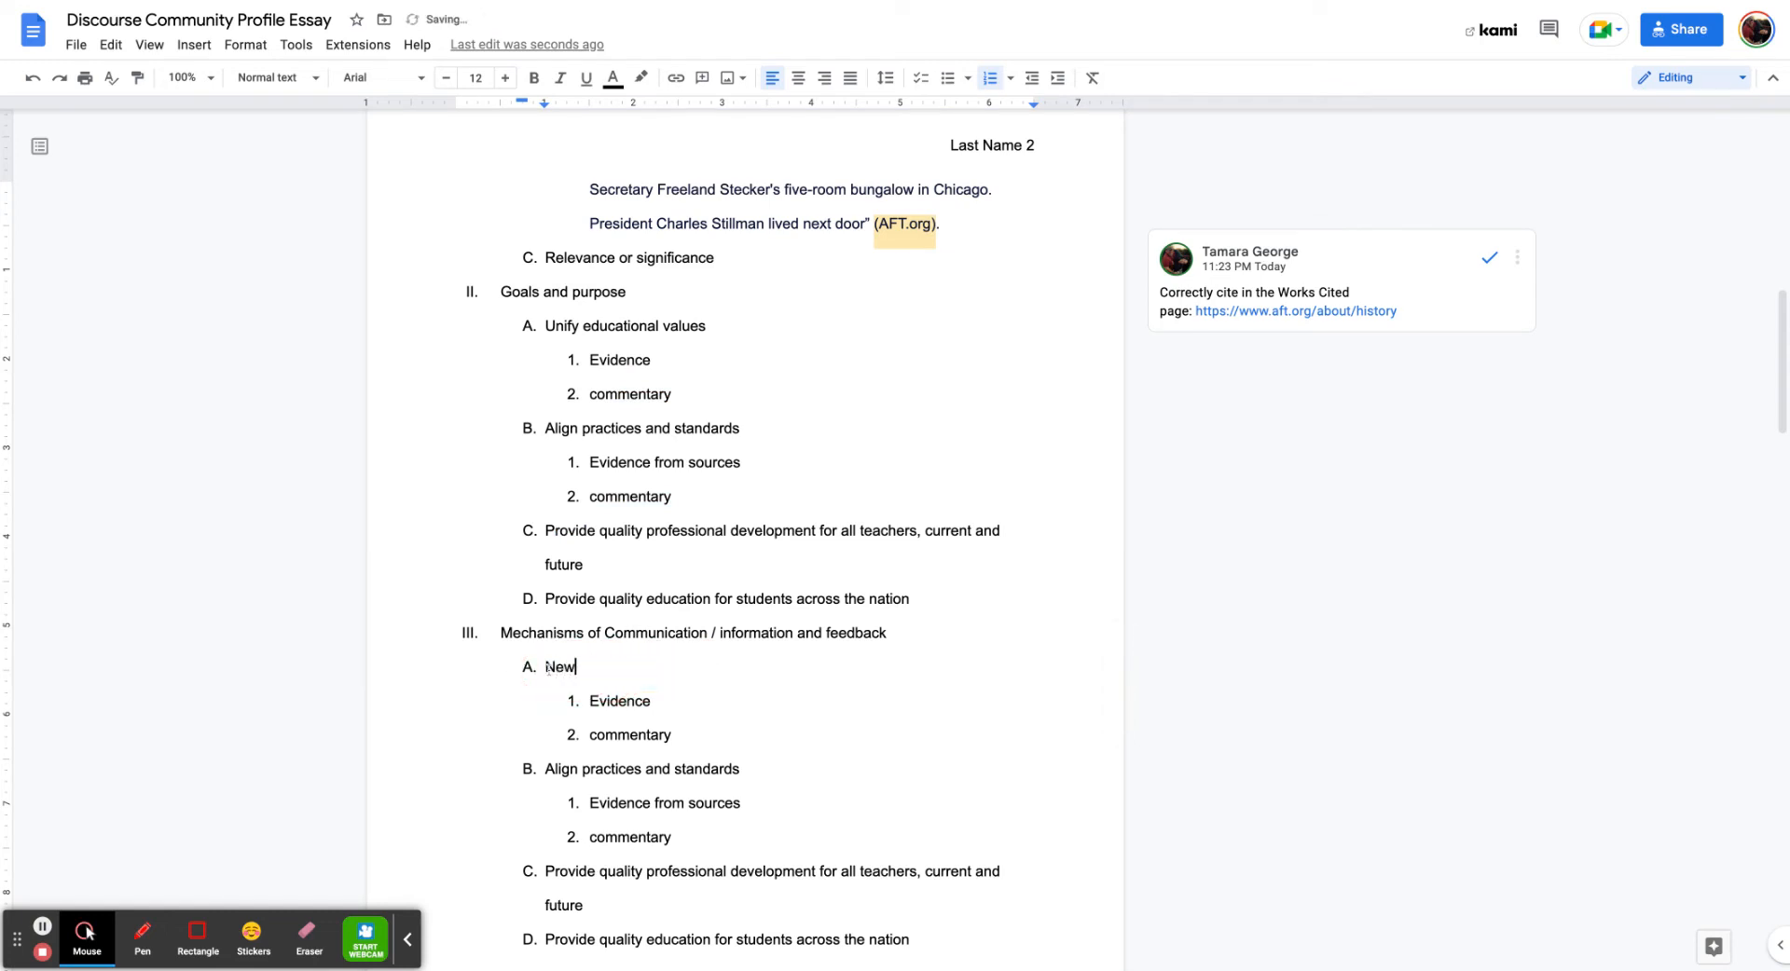
type("sletters")
scroll(828, 783, "down", 2)
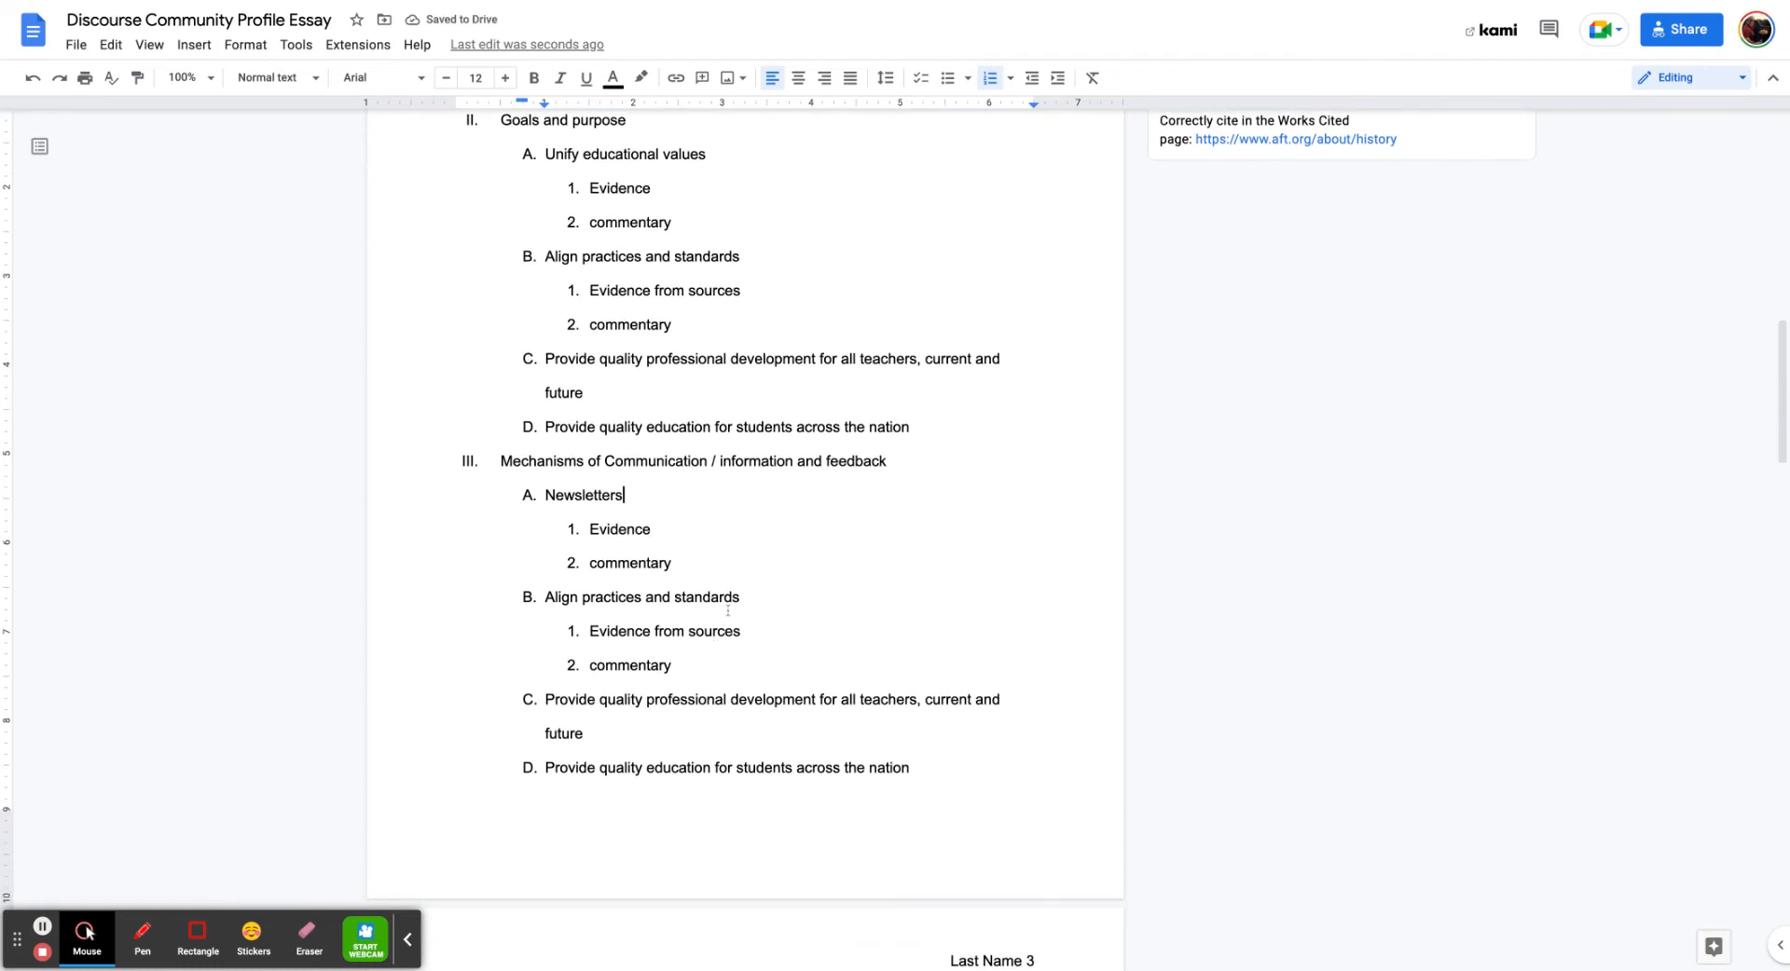
left_click_drag(728, 610, 550, 601)
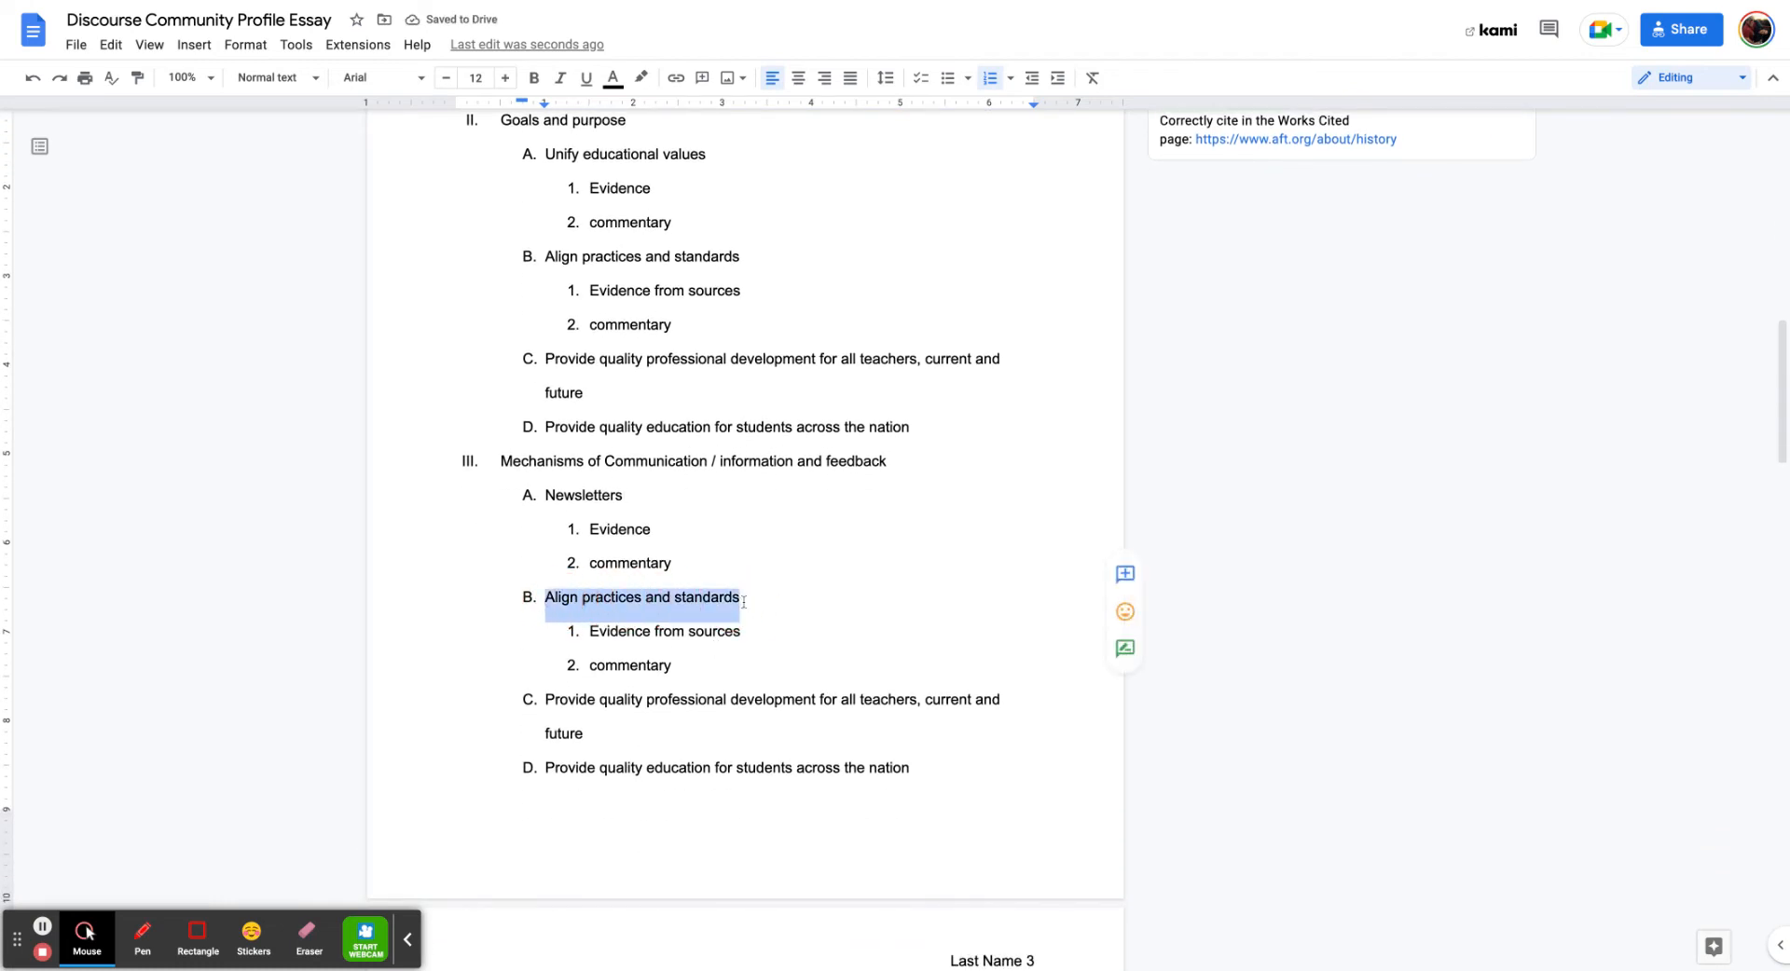
type("Emails")
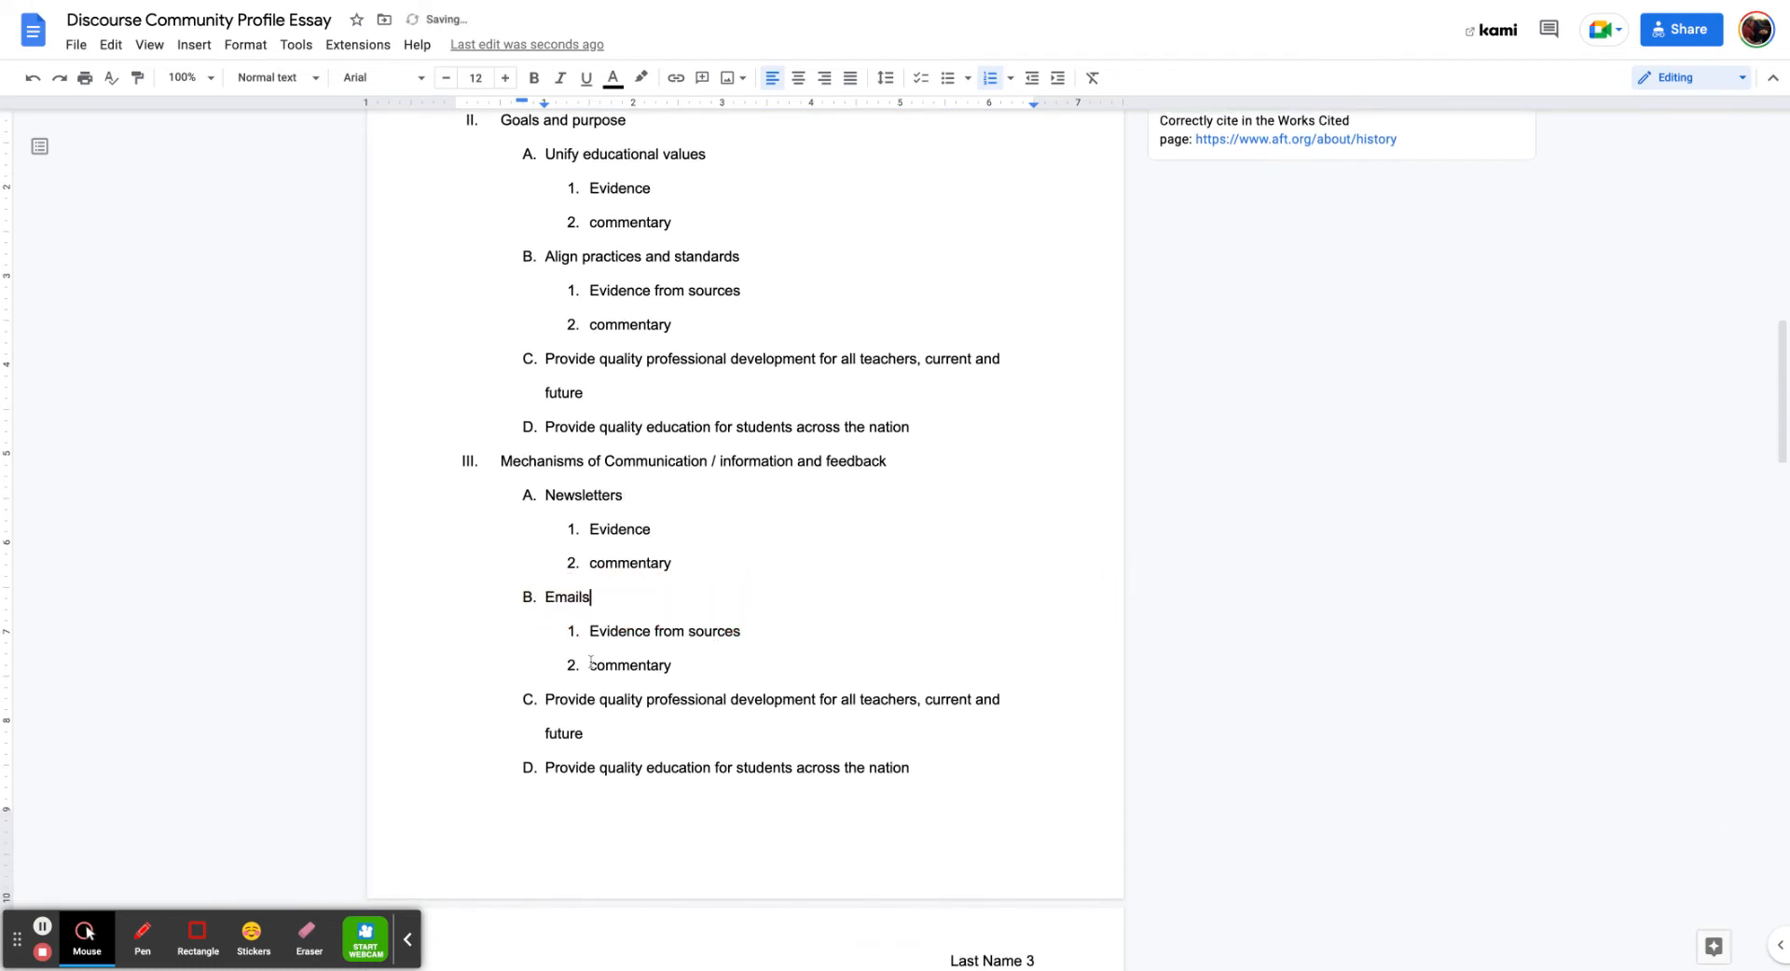
Replace the text of sub-point C under "Mechanisms of Communication" with "Conventions and seminars"
left_click_drag(583, 735, 547, 710)
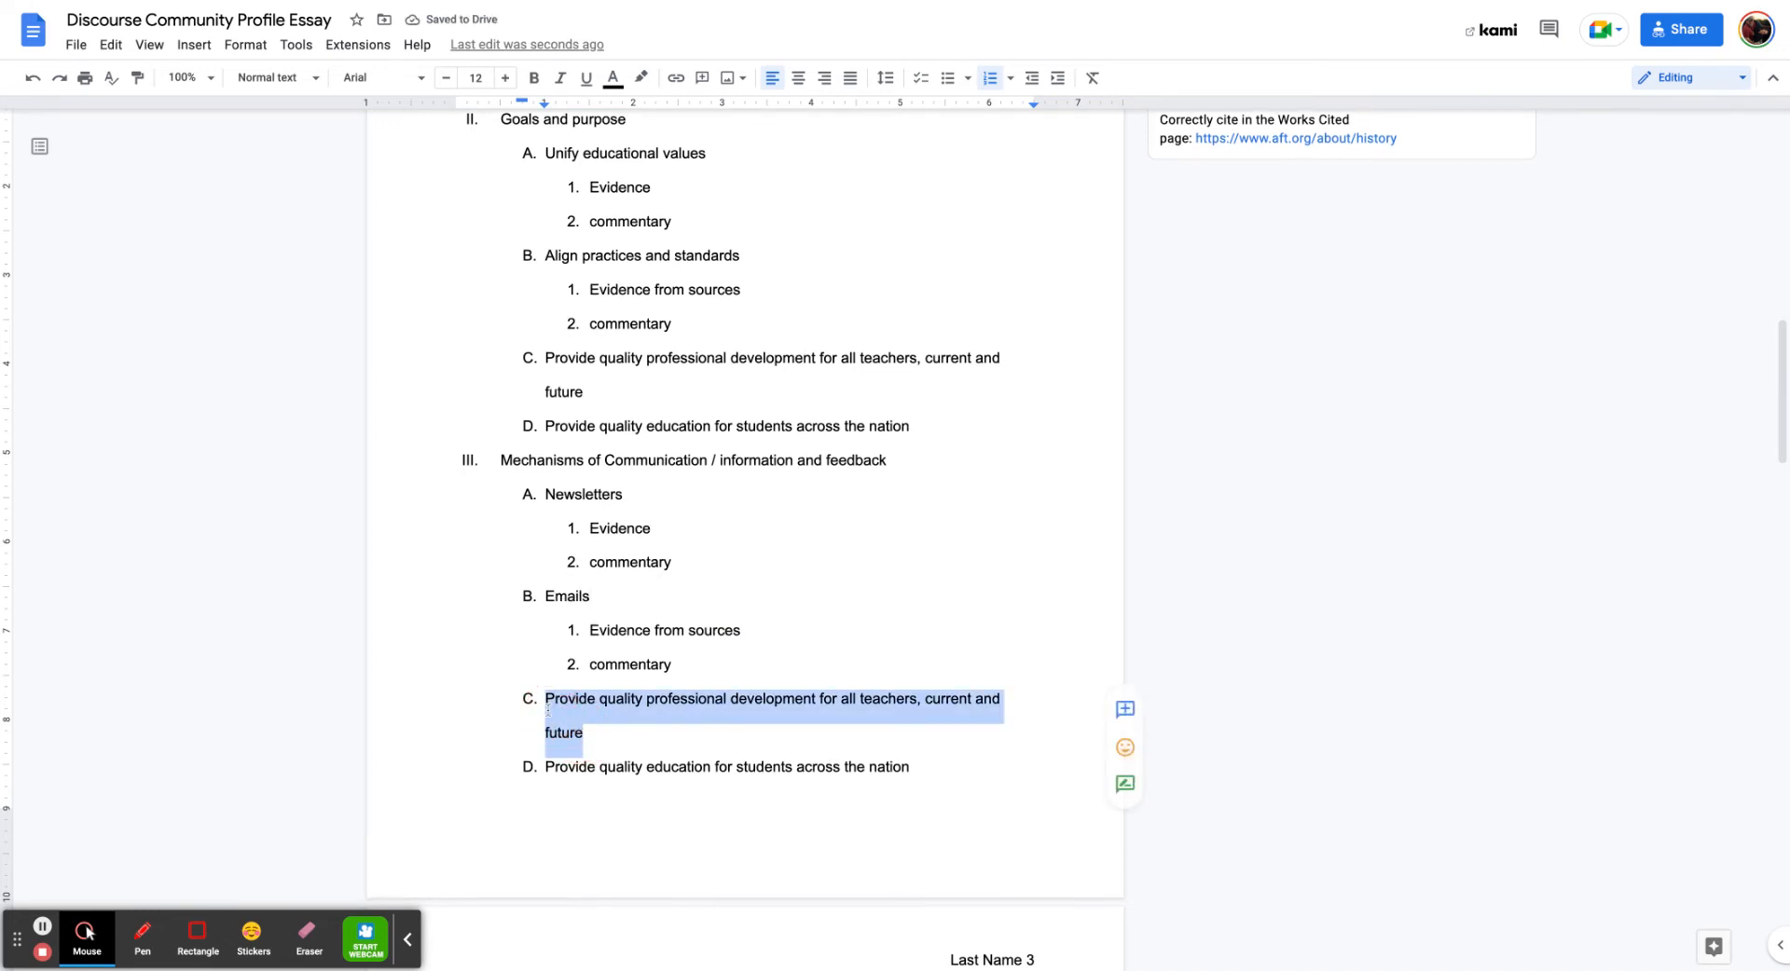
type("Conventions and ")
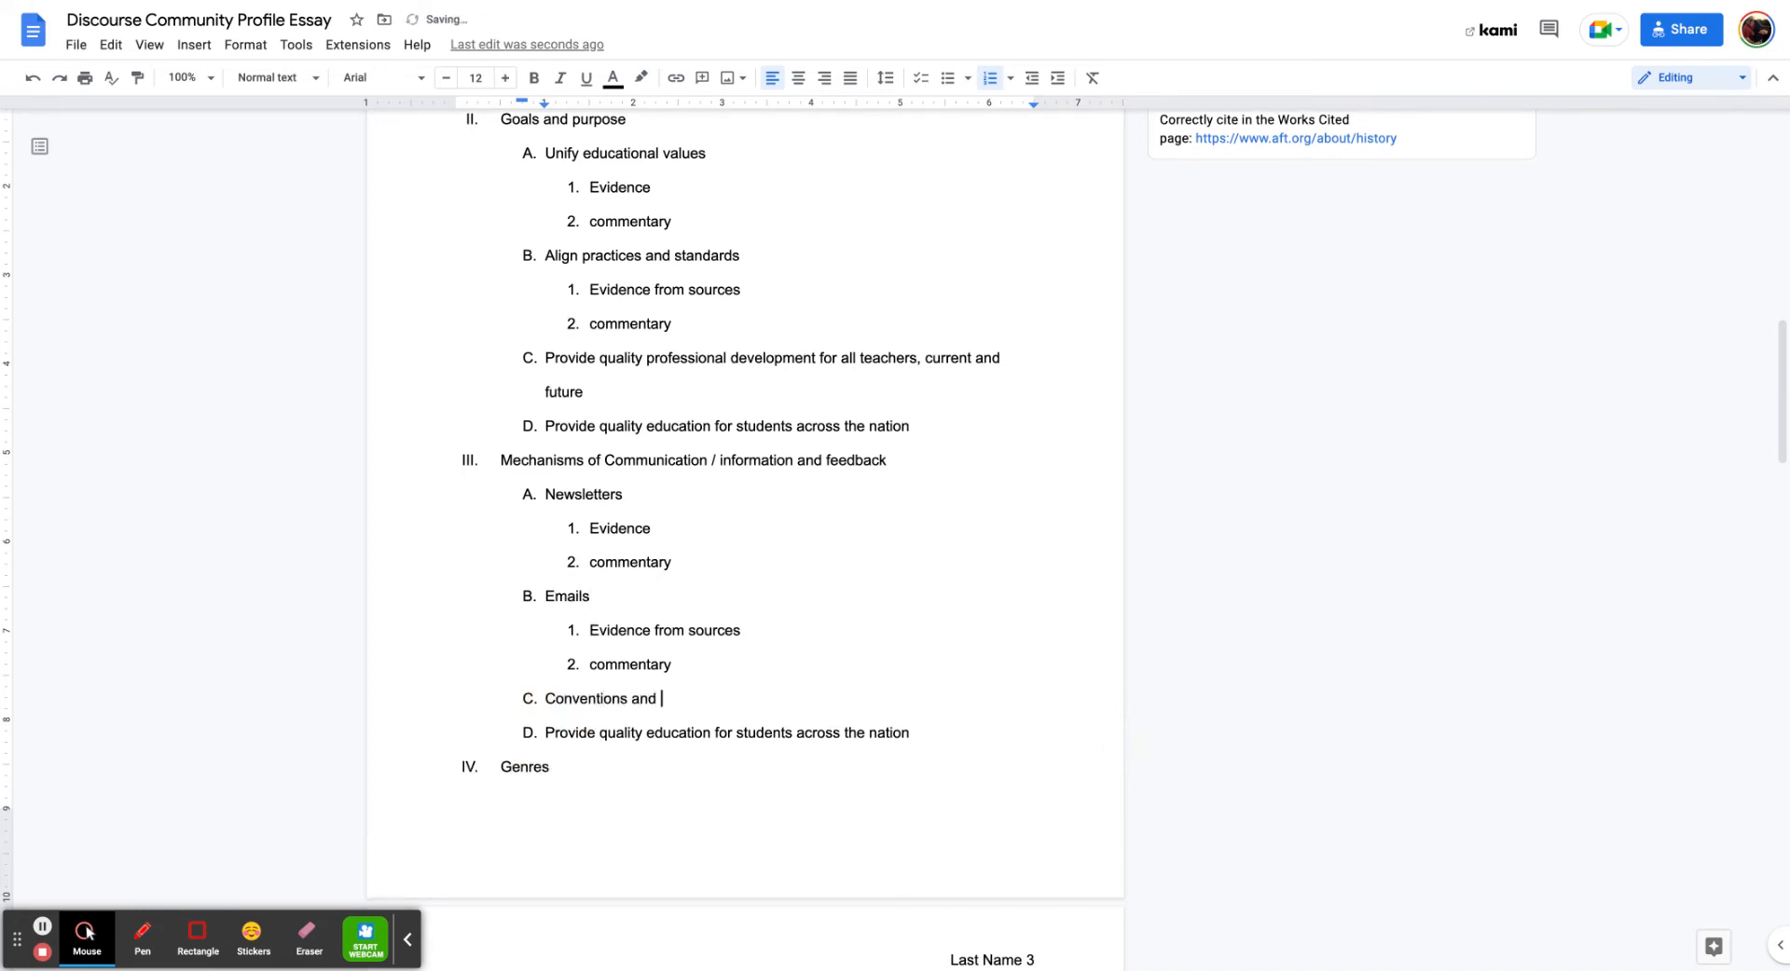
type("seminars")
Replace the text of sub-point D under "Mechanisms of Communication" with "Professional development" and add sub-point E "Representatives"
left_click_drag(908, 735, 548, 734)
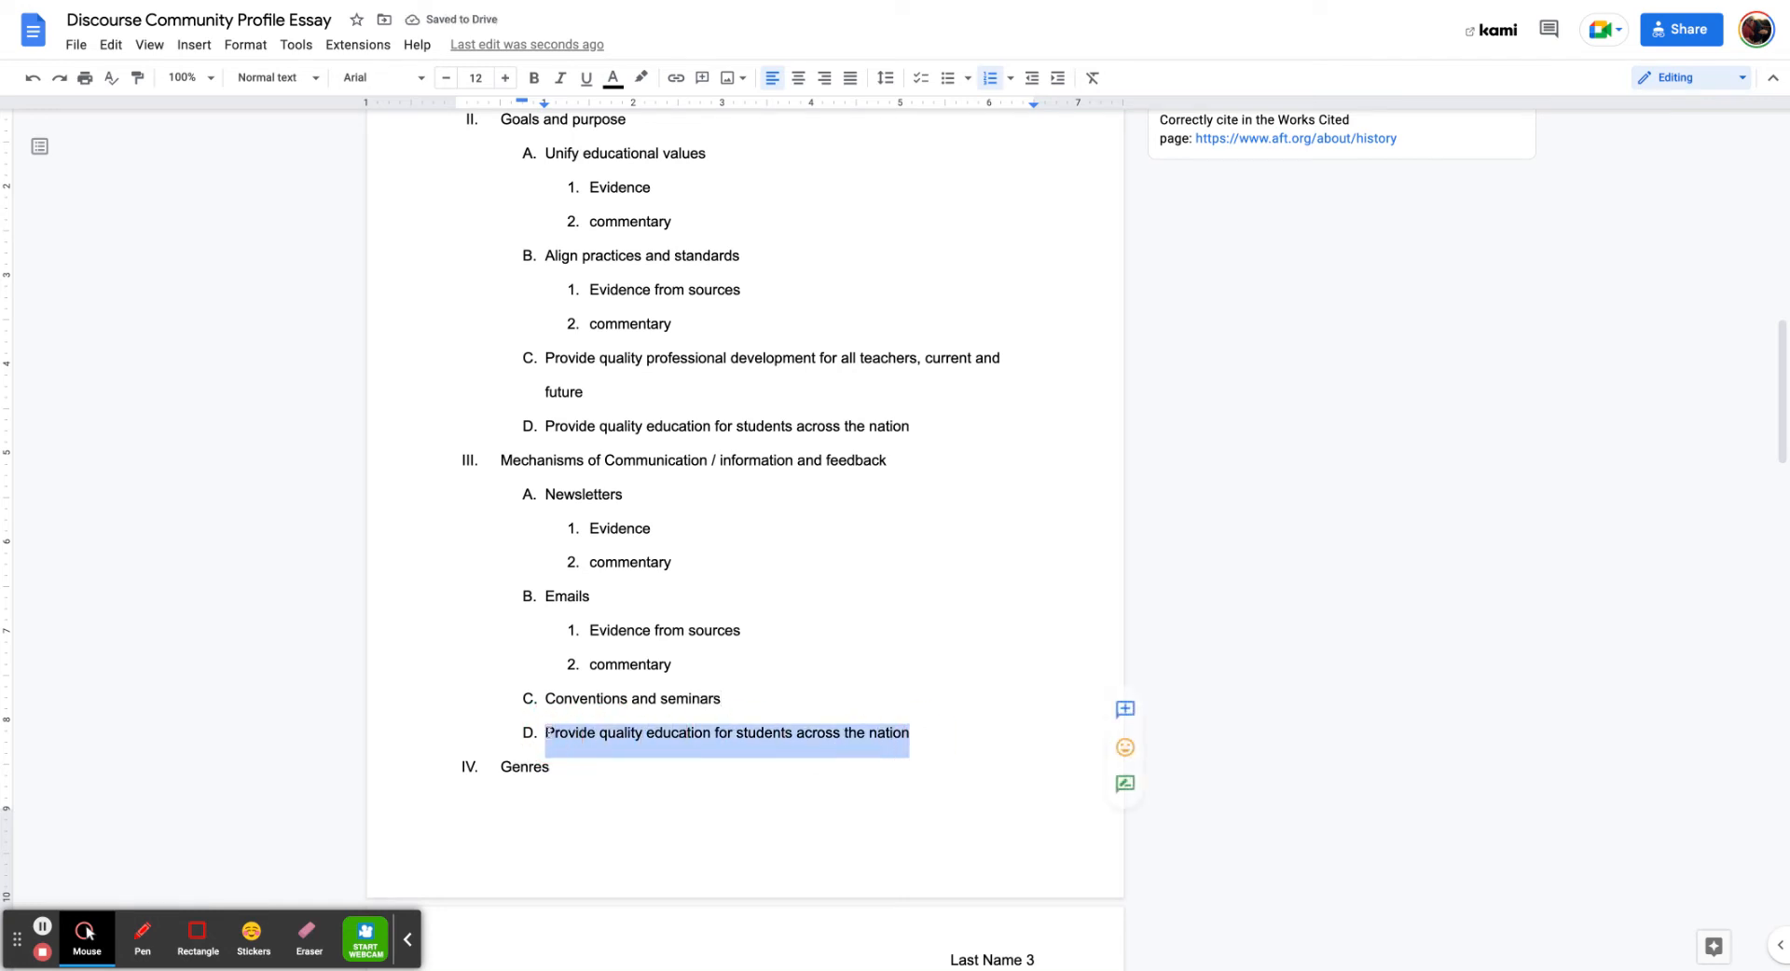
type("Professioanl")
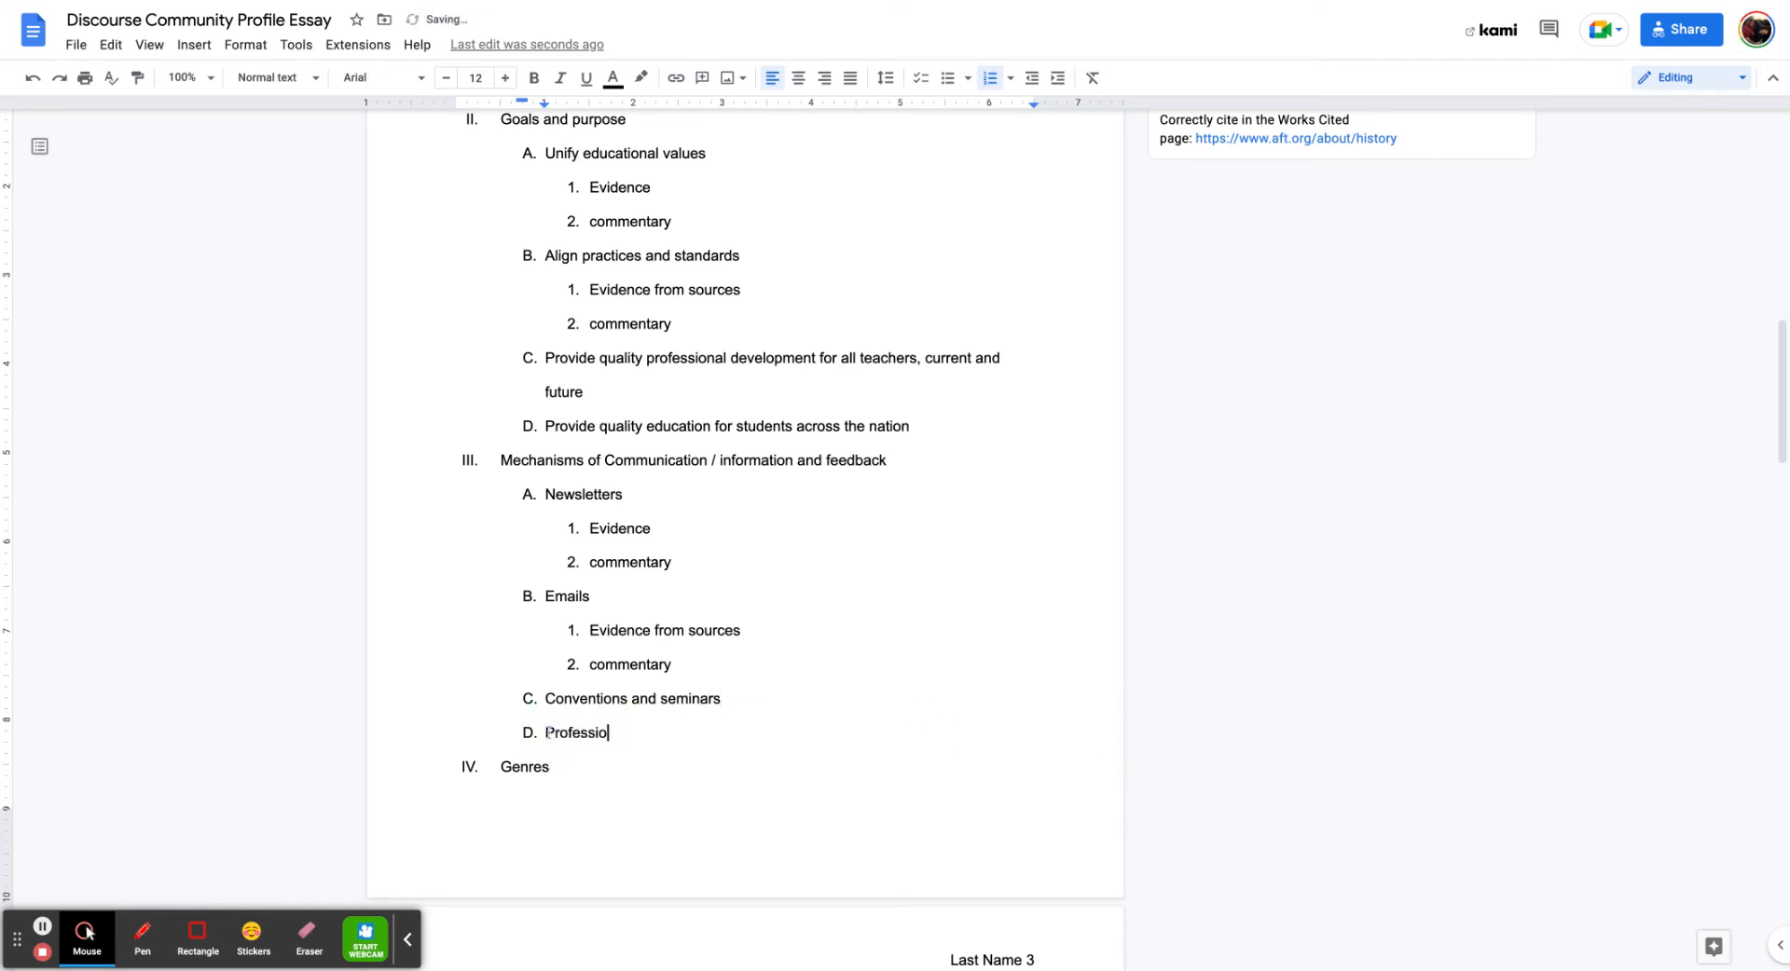
key("BackSpace")
key("BackSpace")
key("BackSpace")
type("nal development")
key("Return")
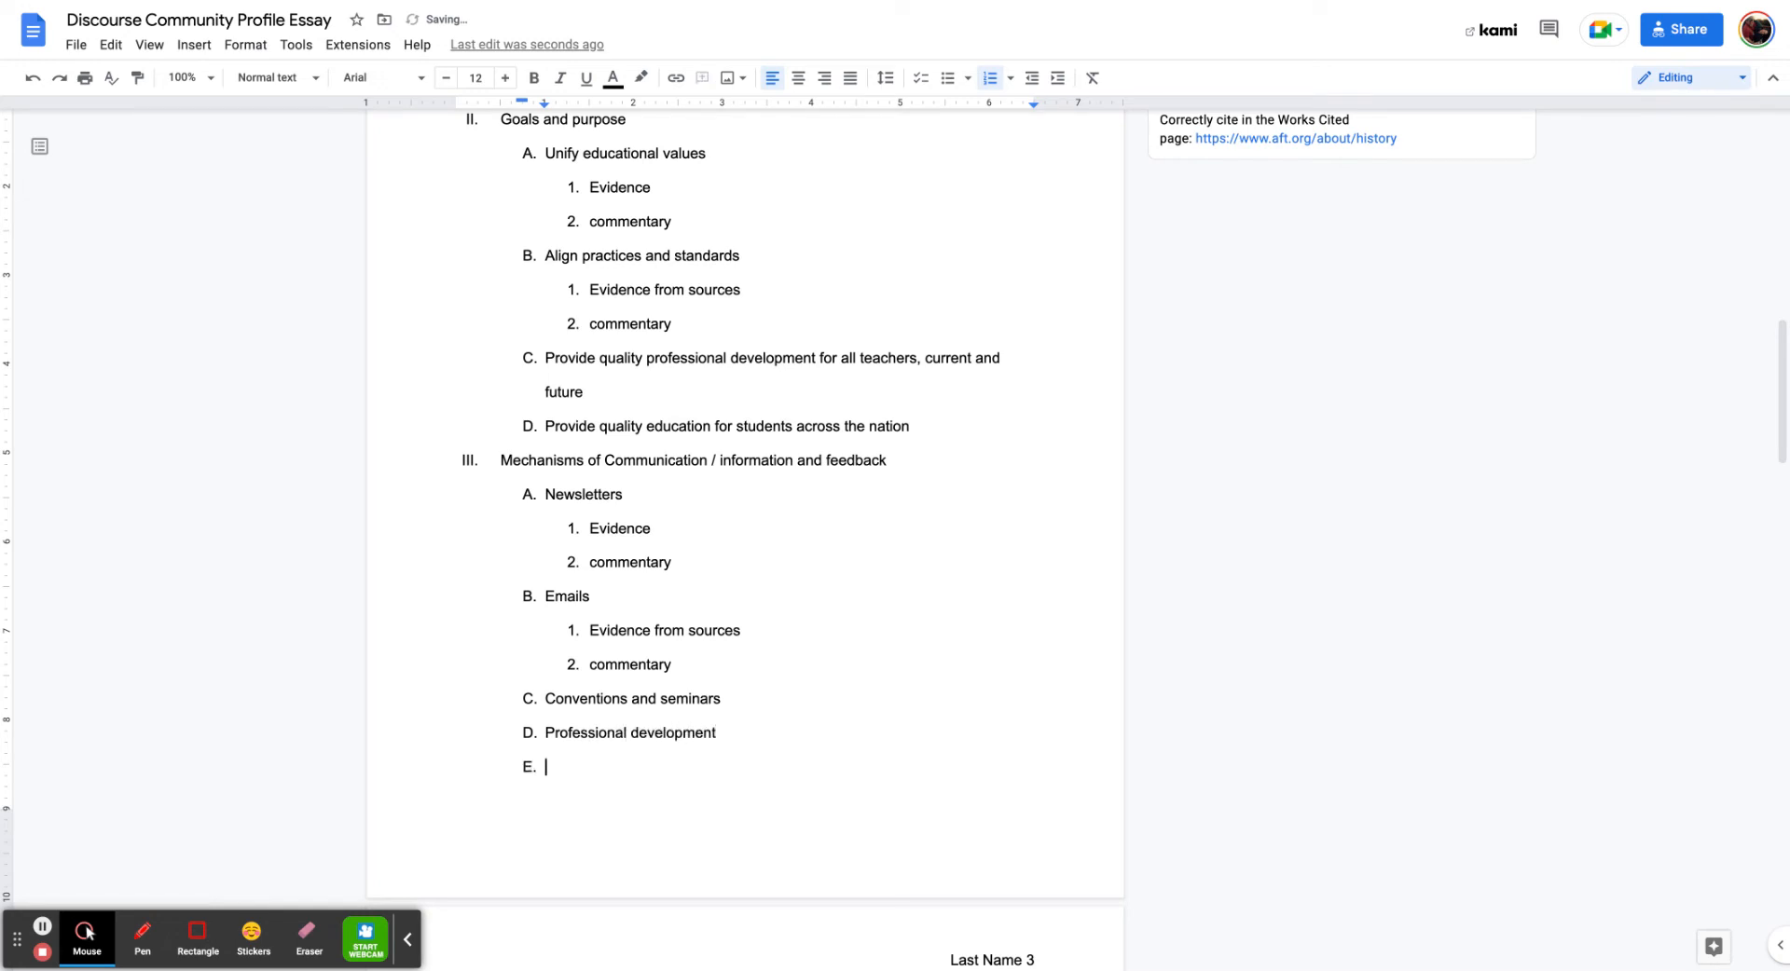
type("Representatives")
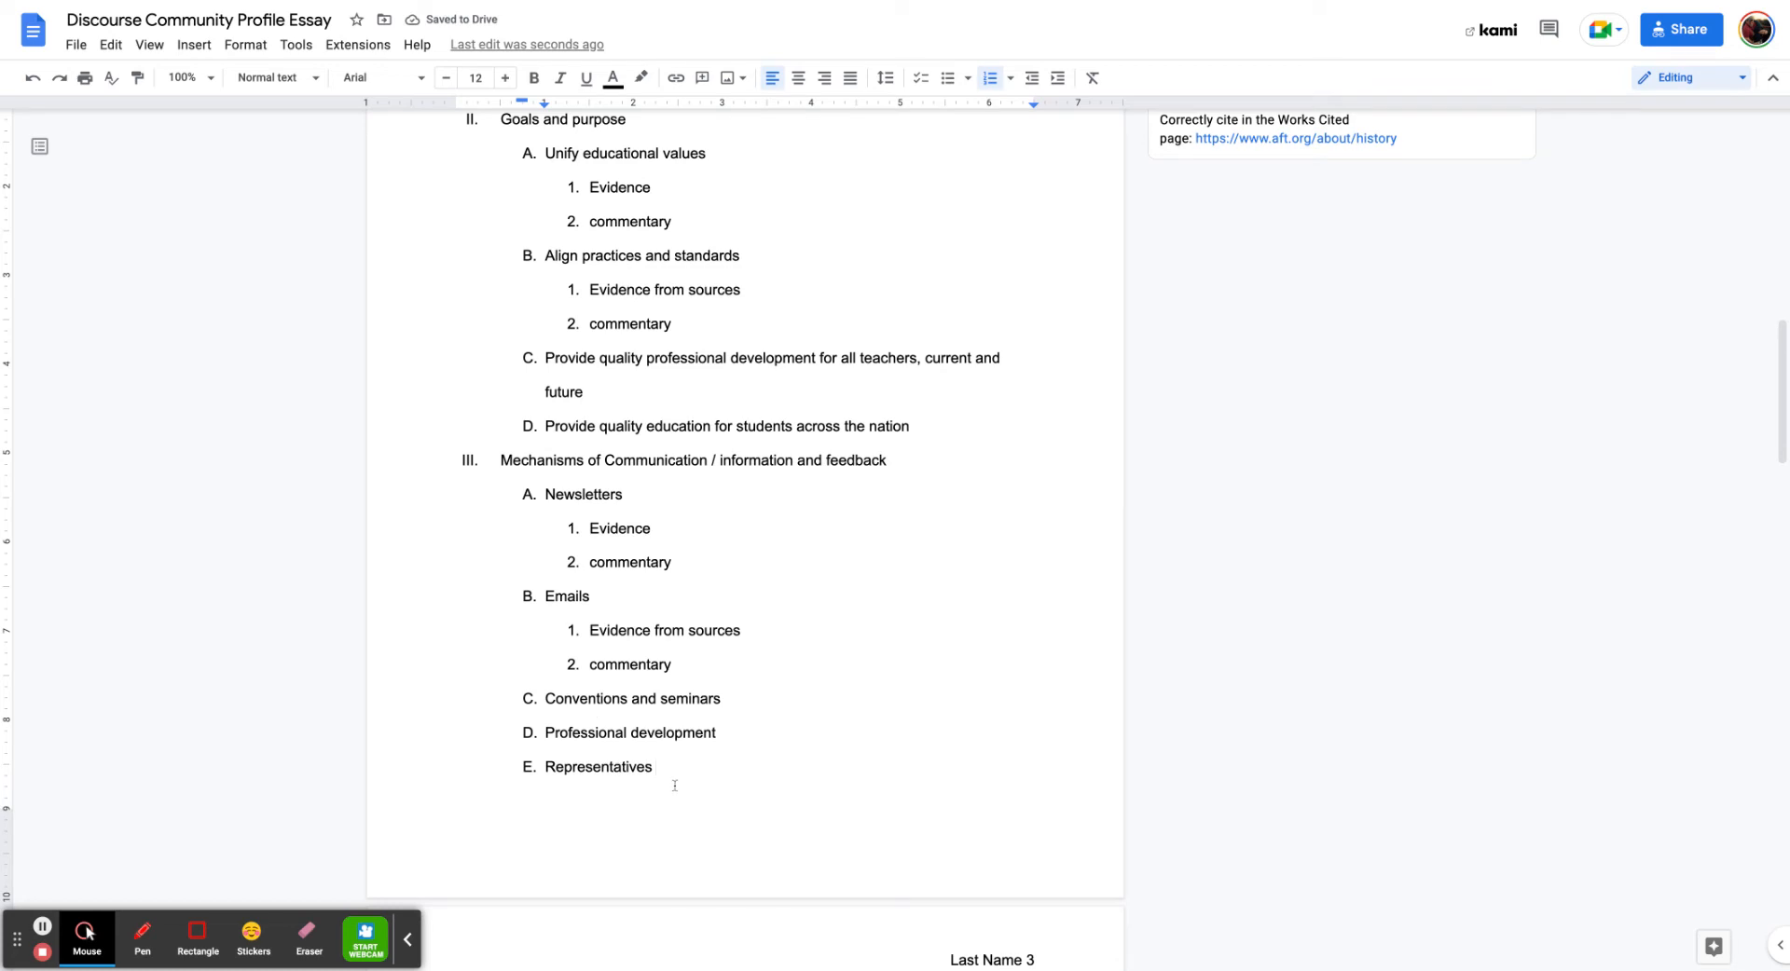
Review the "Mechanisms of Communication / information and feedback" heading and the filled-in sub-points of sections I to III
left_click_drag(721, 460, 909, 464)
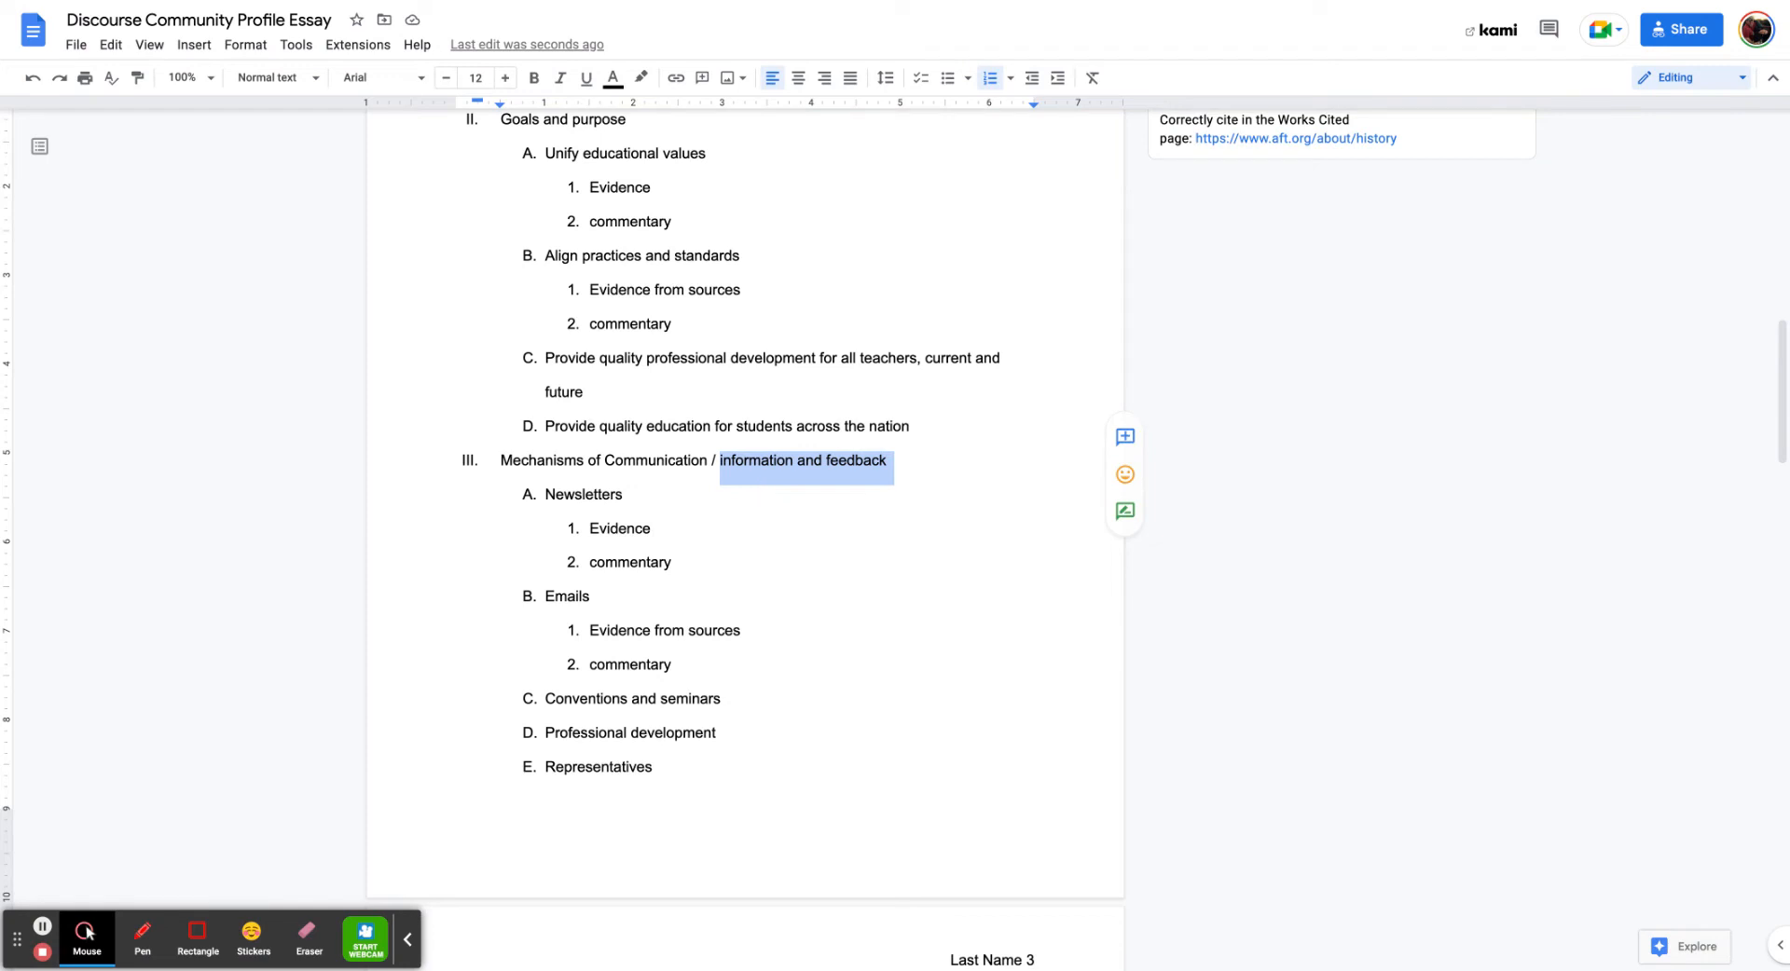
left_click(668, 767)
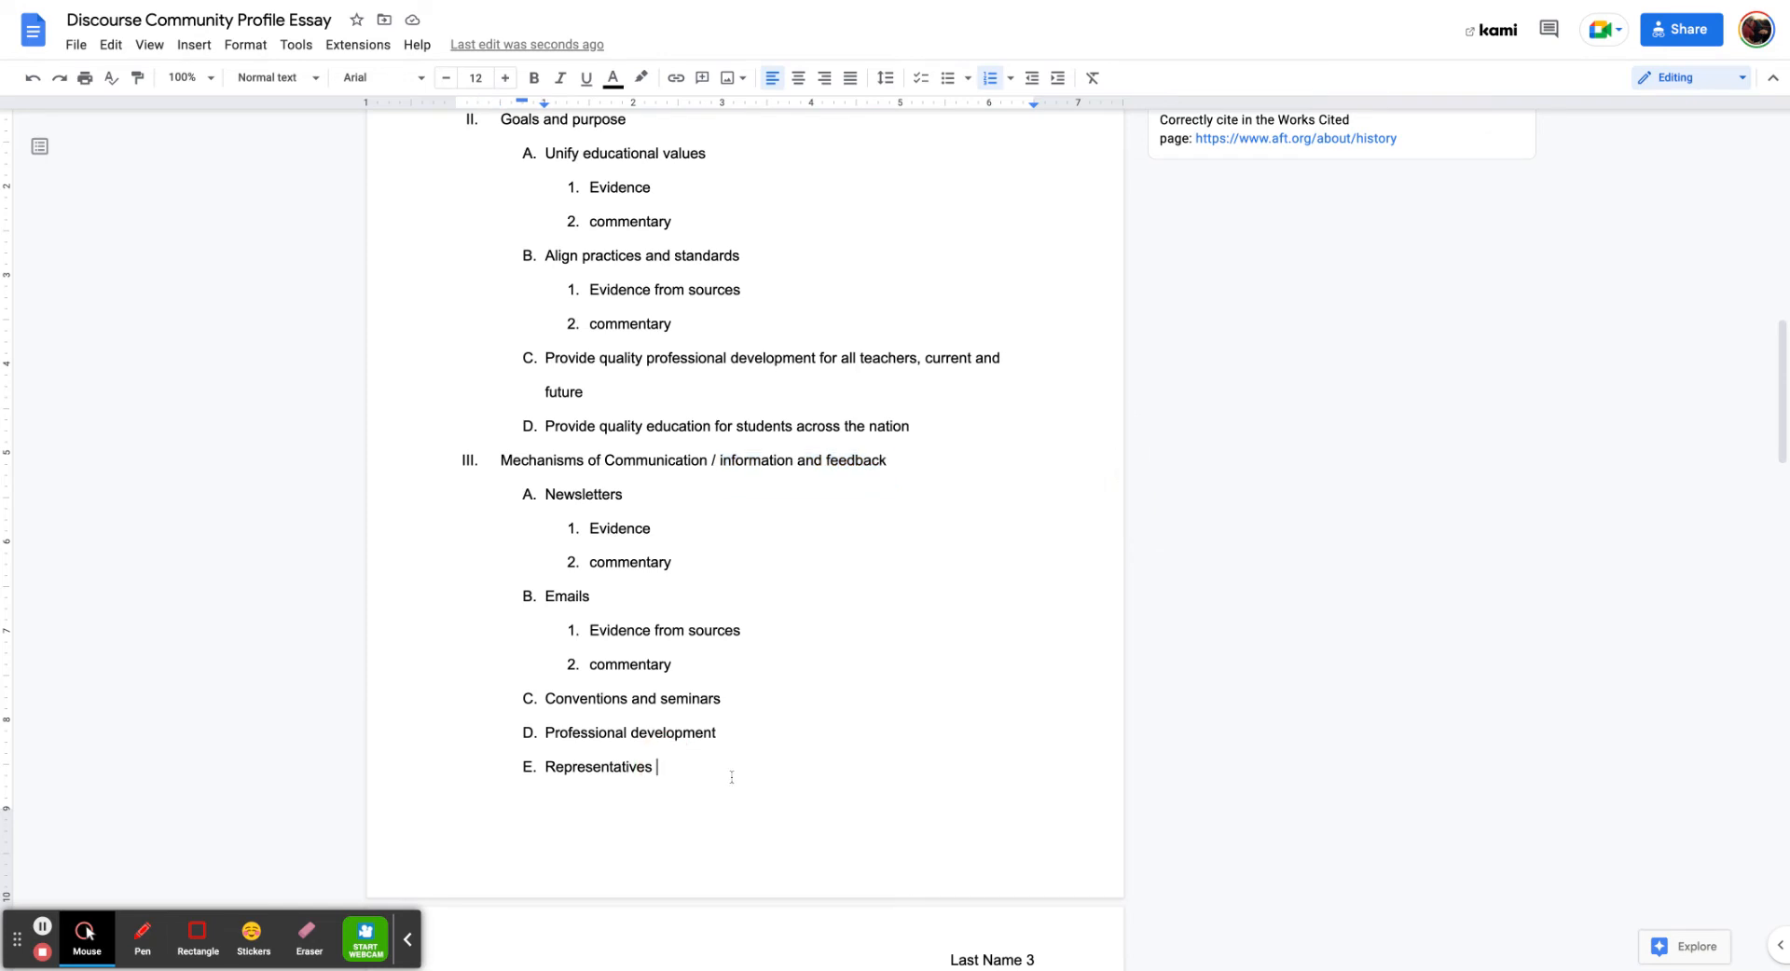
scroll(732, 777, "up", 1)
scroll(731, 778, "down", 2)
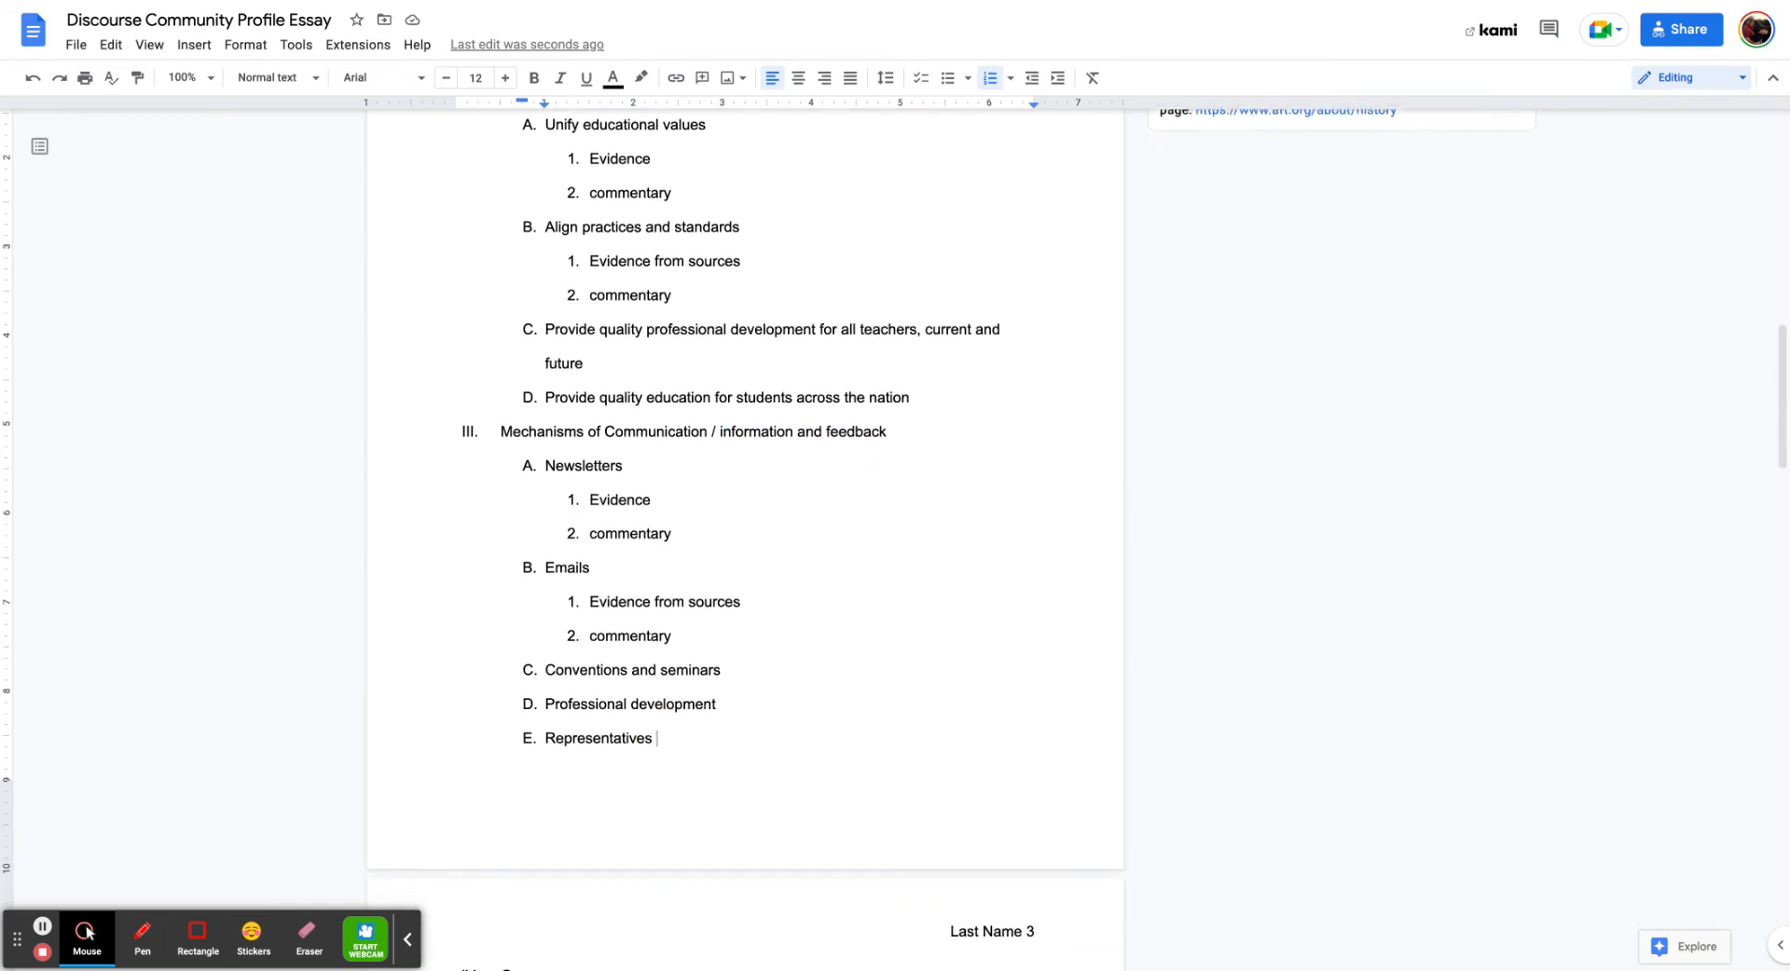
scroll(732, 778, "down", 1)
scroll(732, 778, "up", 10)
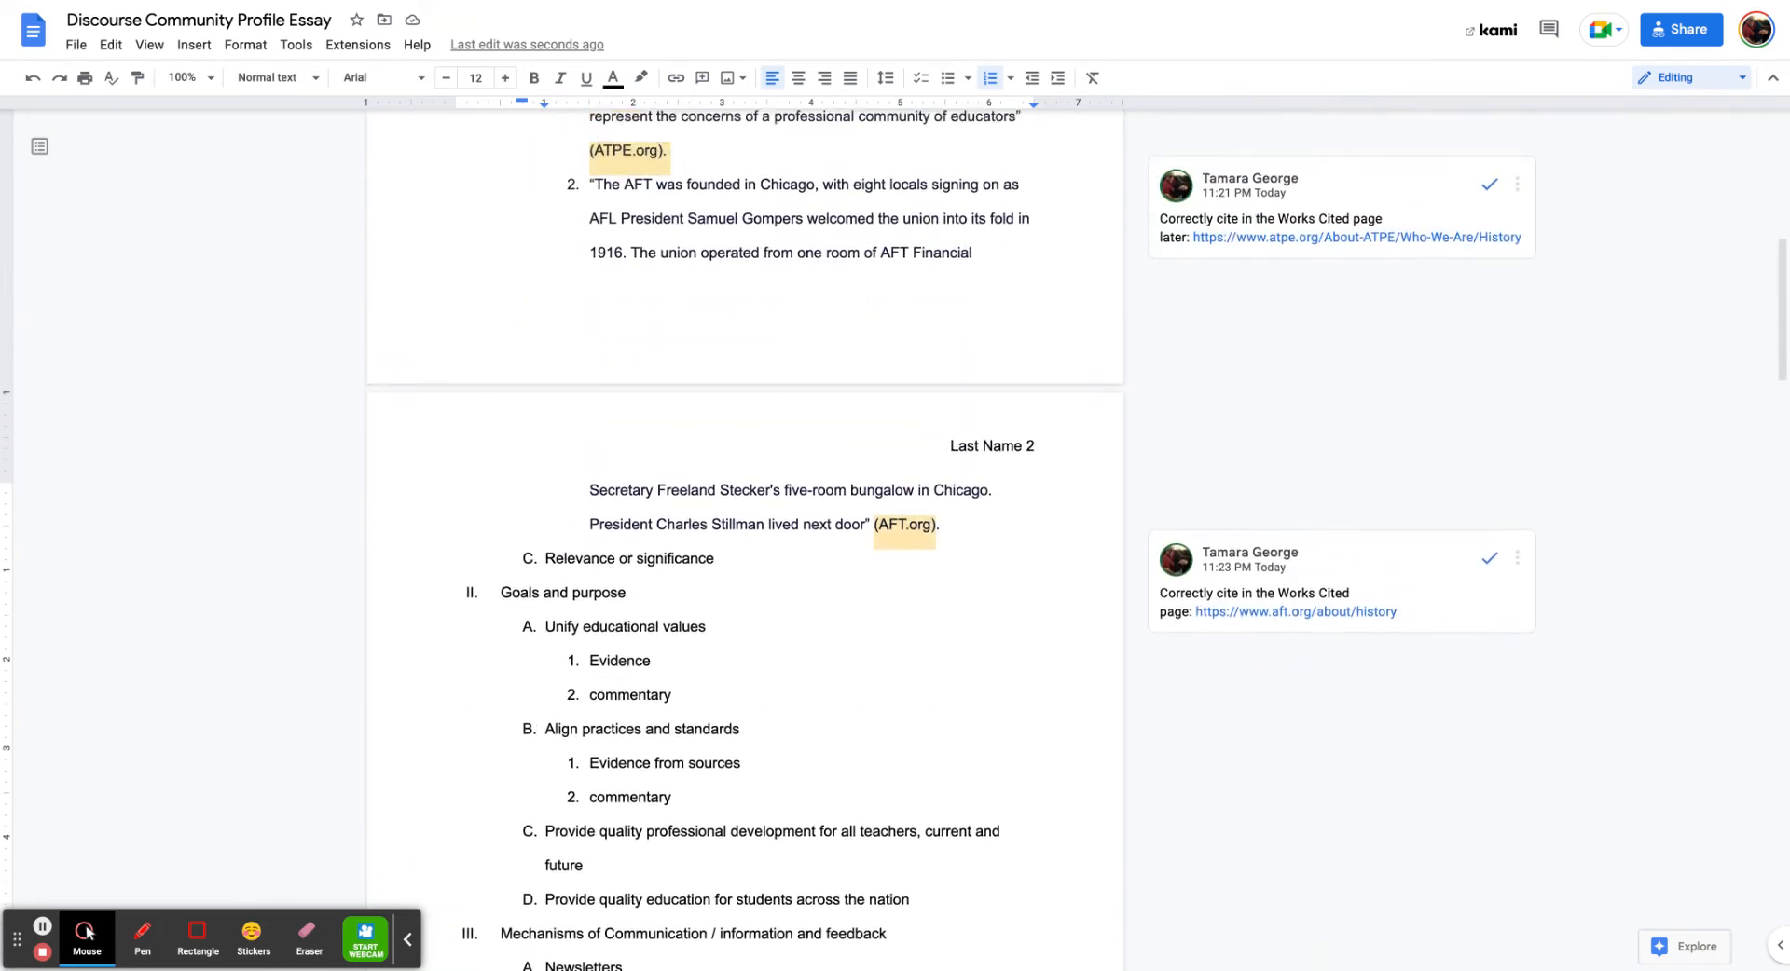
scroll(731, 778, "down", 9)
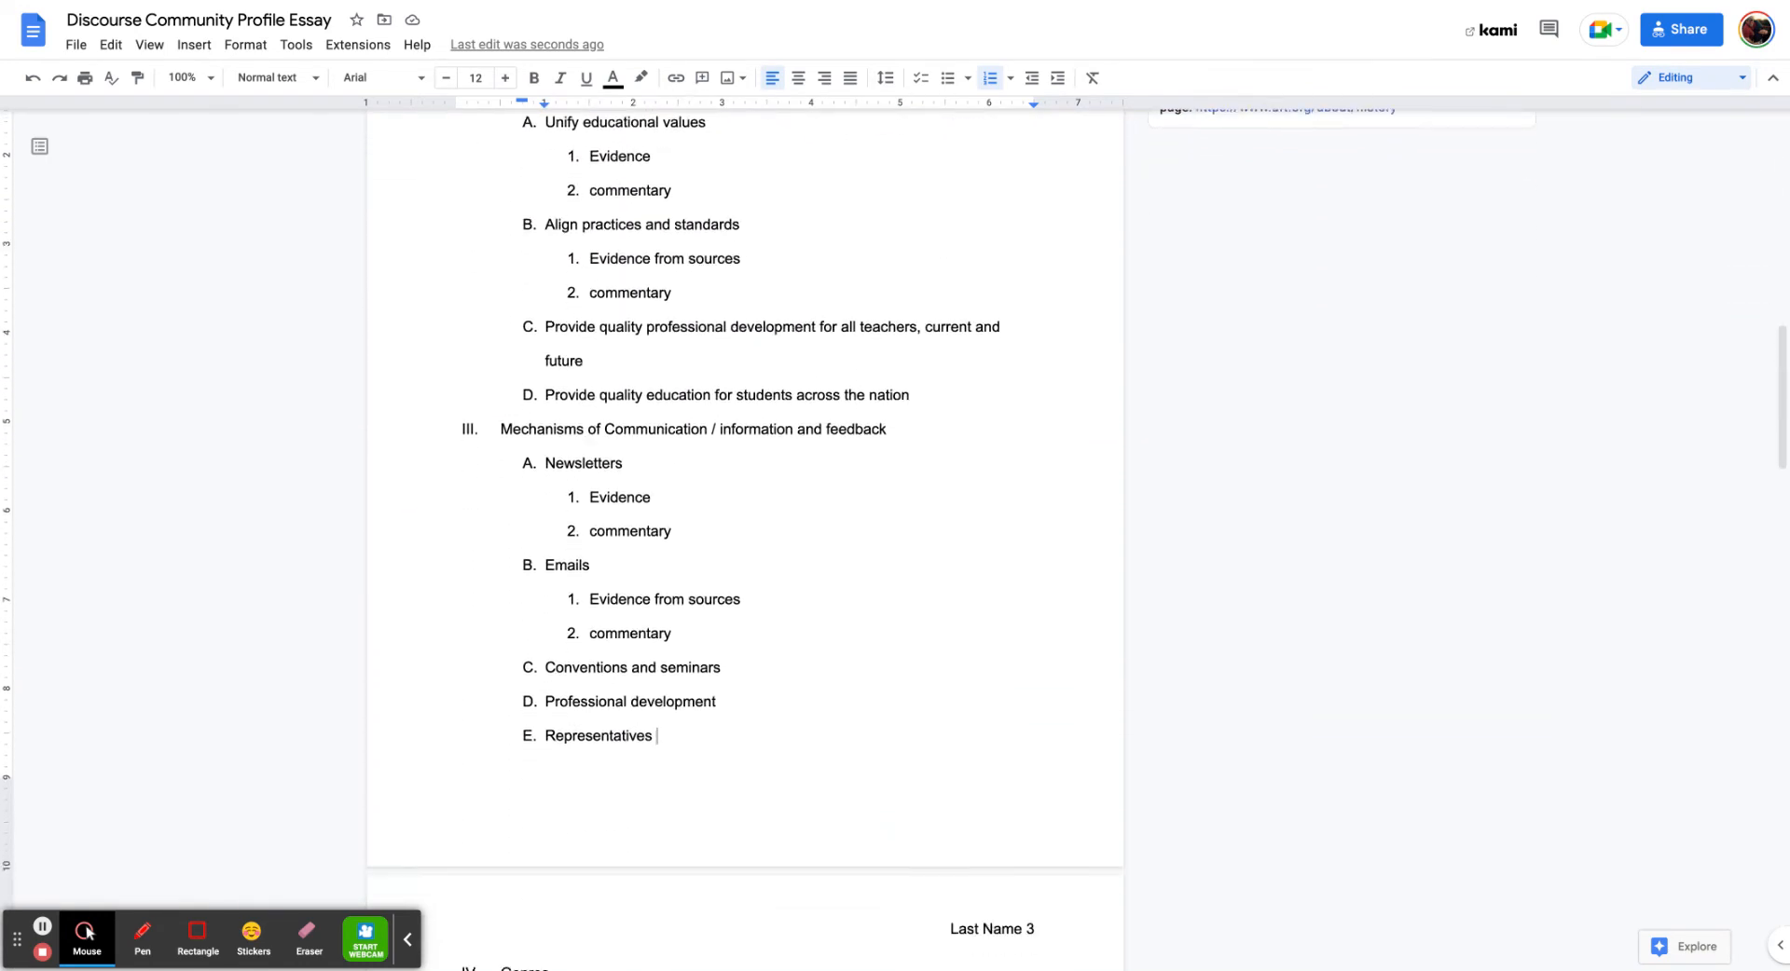
scroll(745, 531, "up", 7)
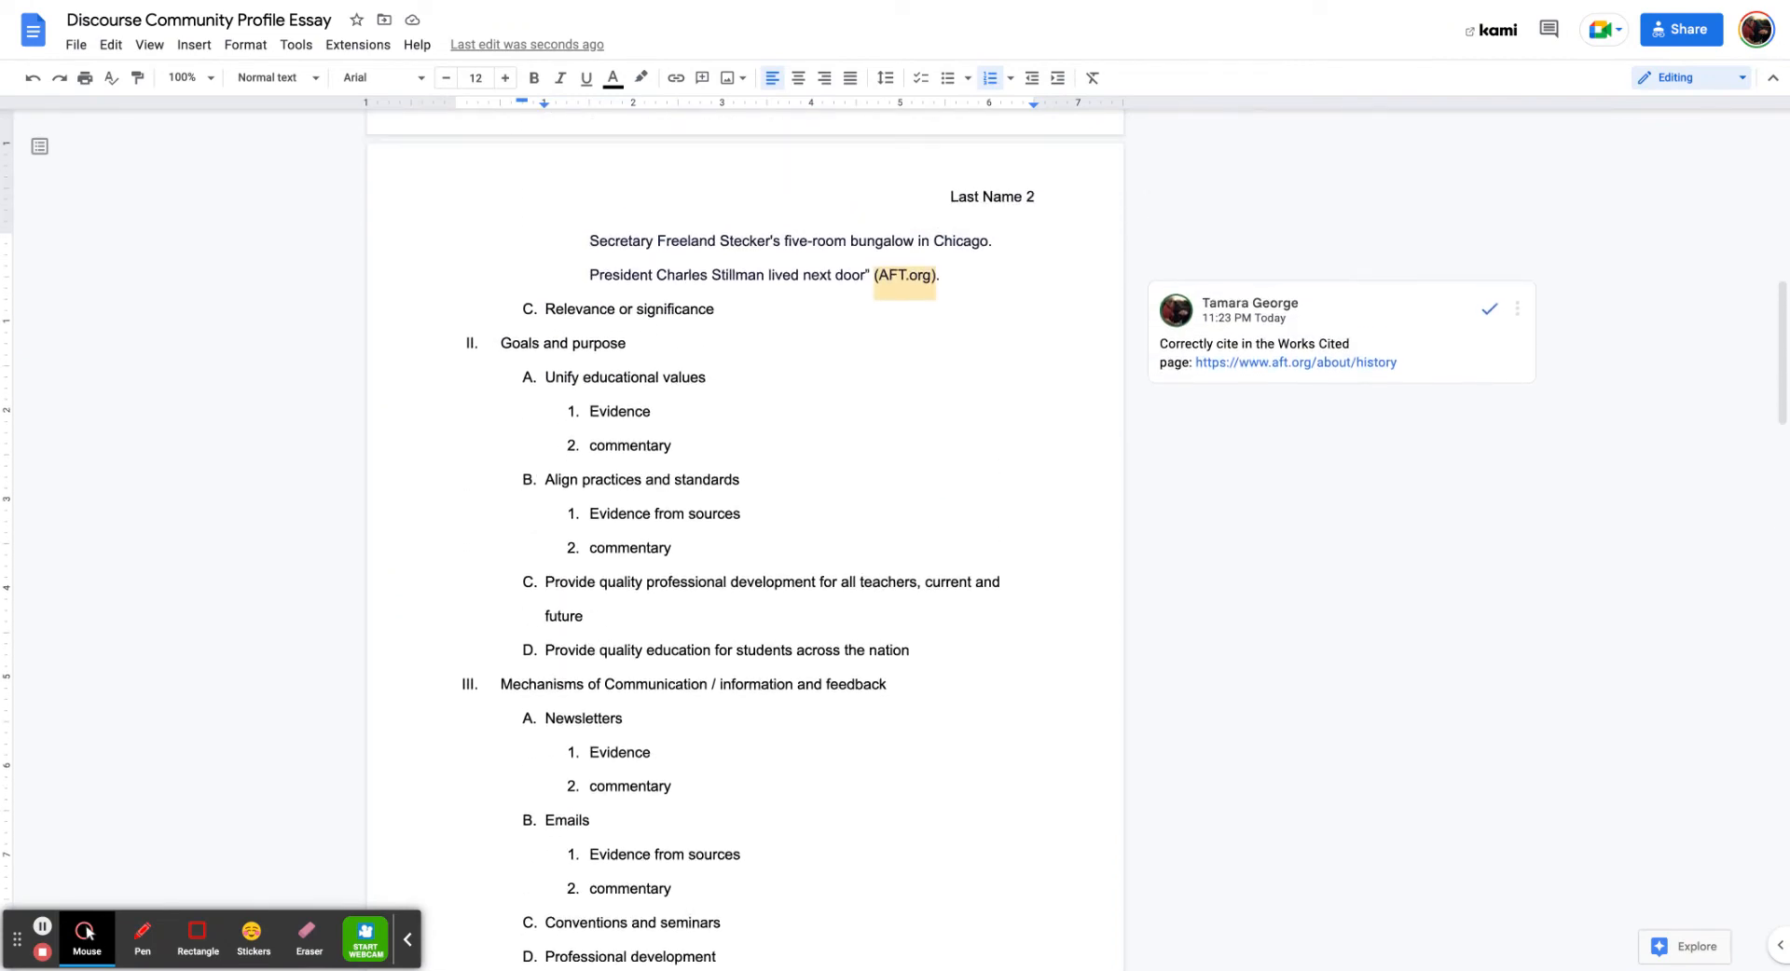
Turn the "commentary" item under "Unify educational values" into the capitalized label "Commentary:" ready for an explanation
scroll(745, 531, "up", 3)
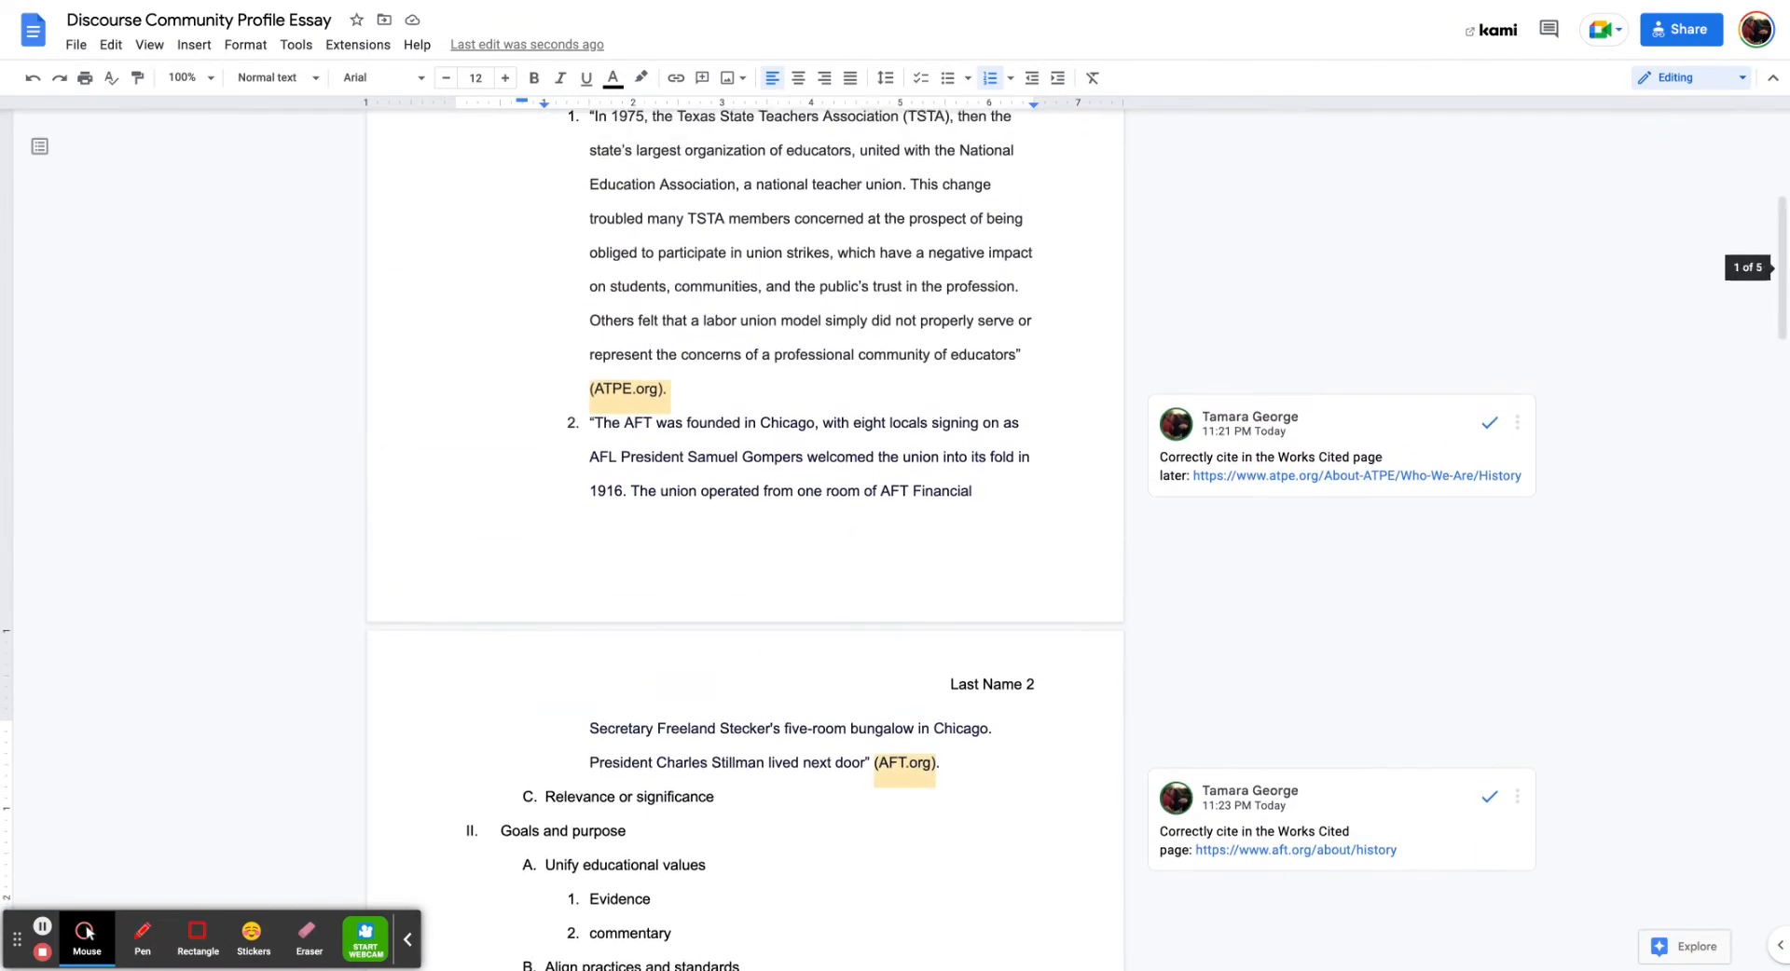
scroll(746, 531, "down", 1)
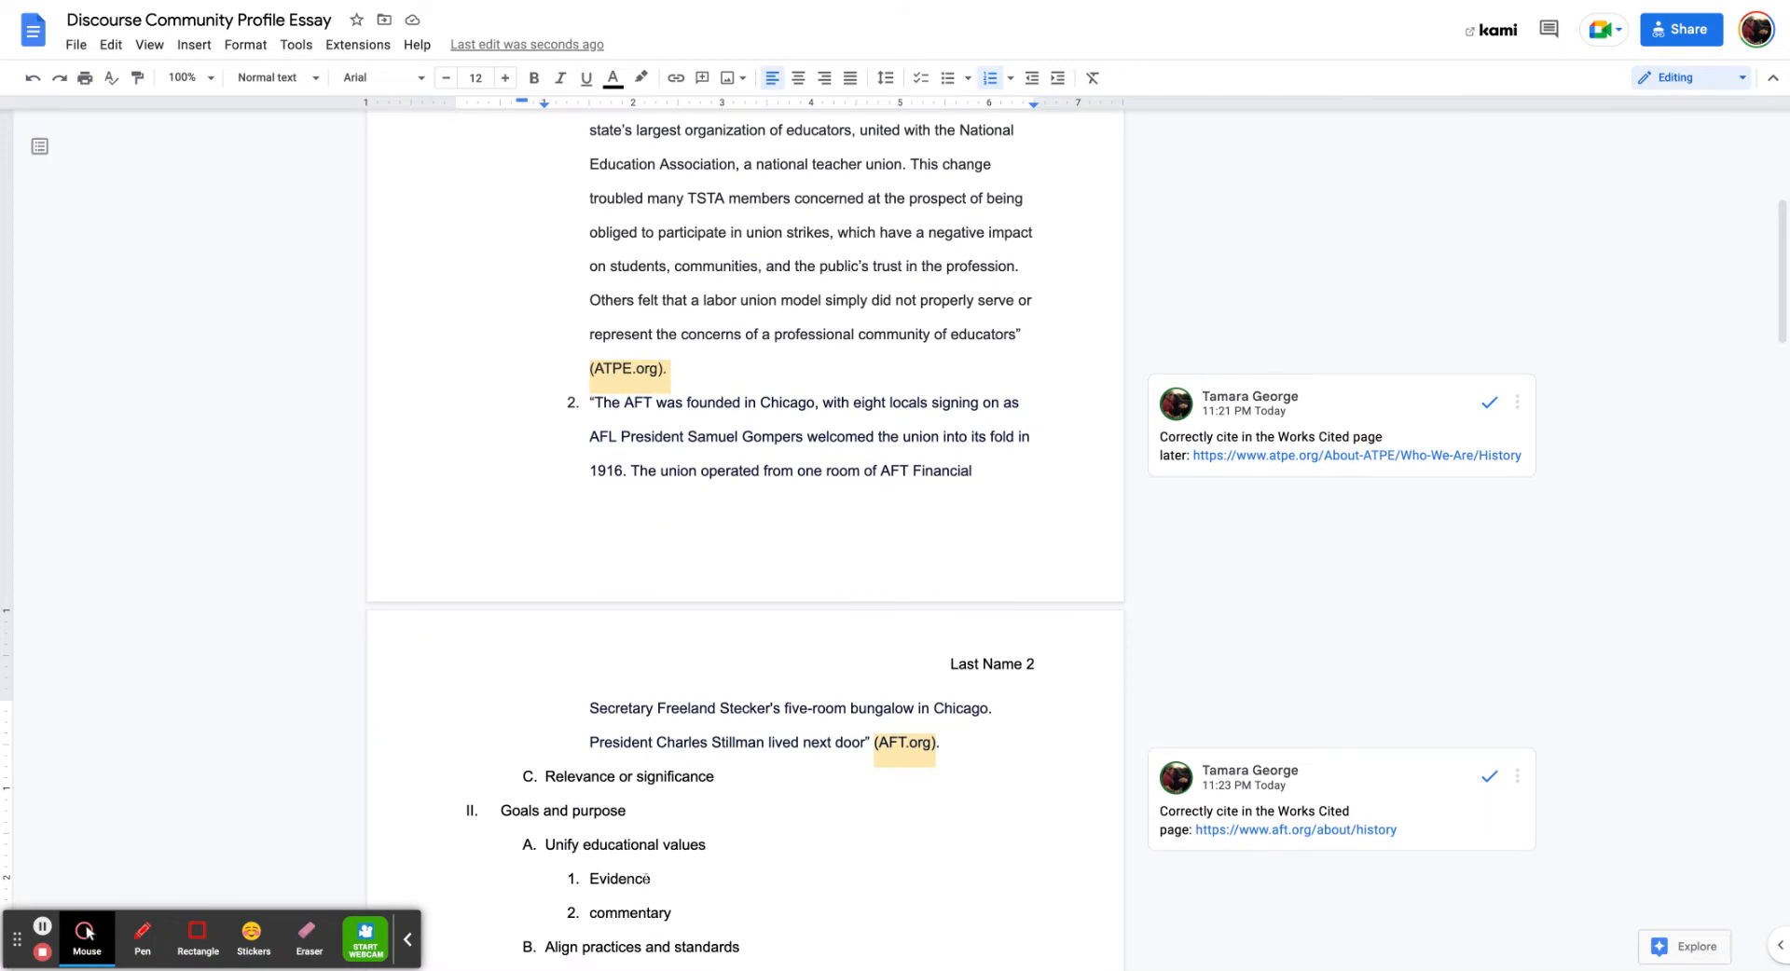
double_click(646, 878)
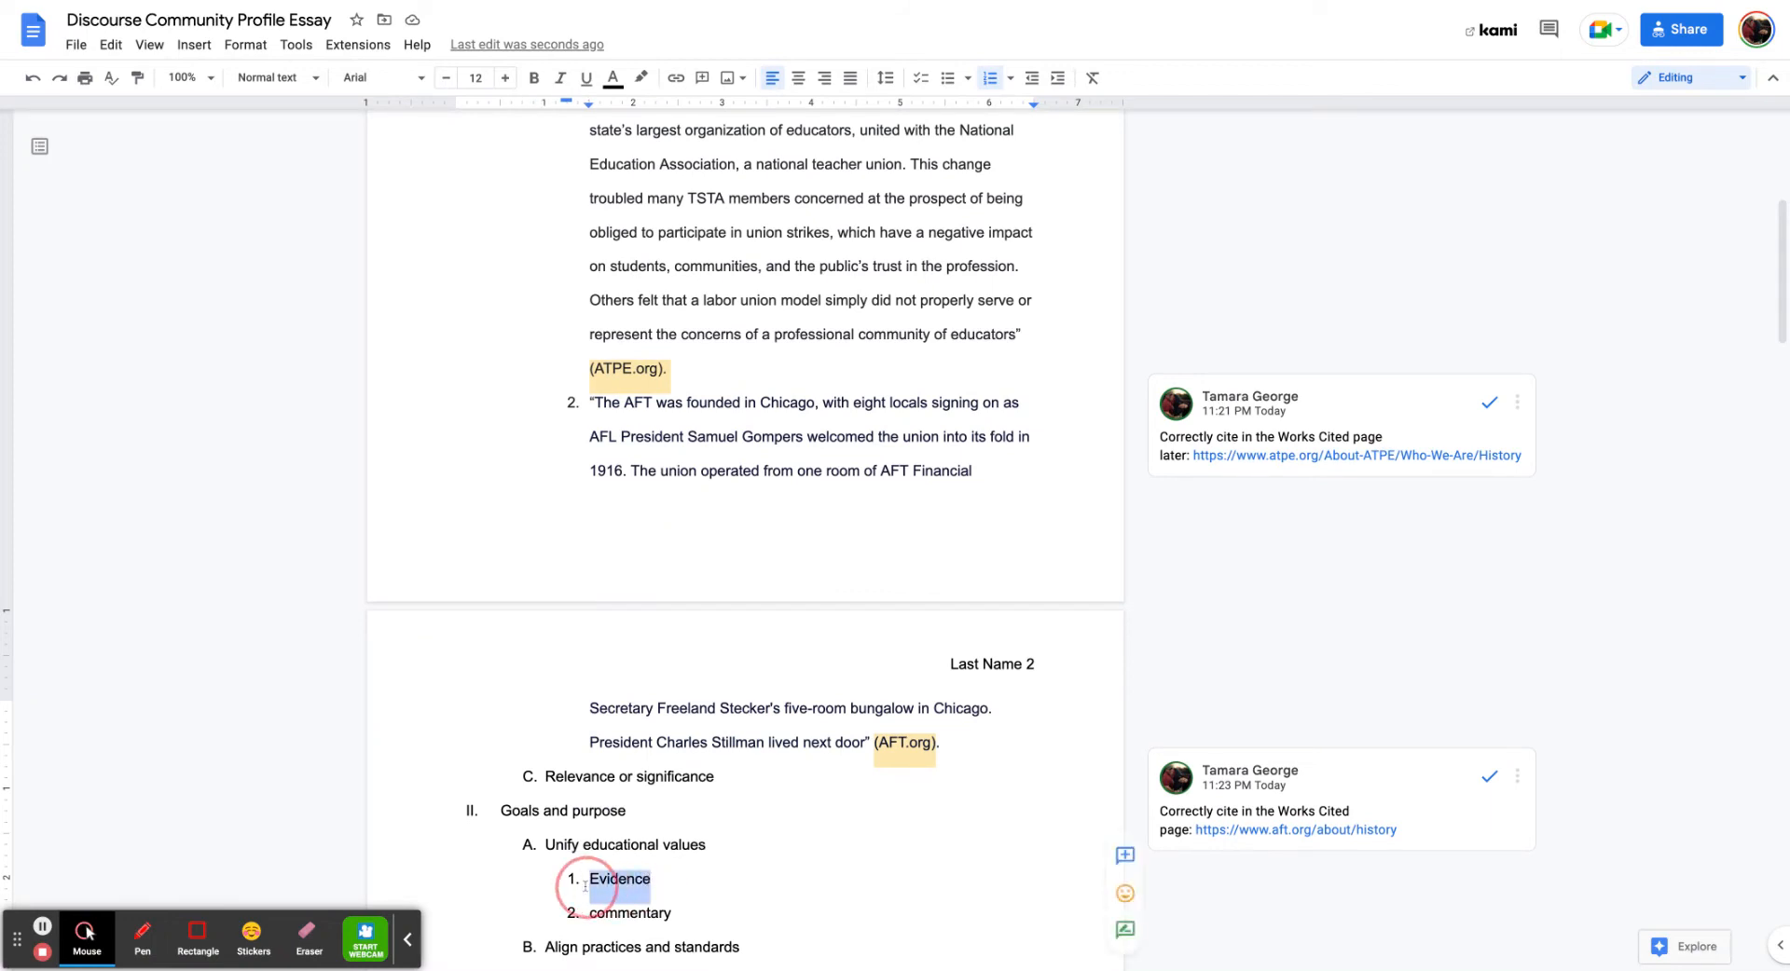
left_click(672, 918)
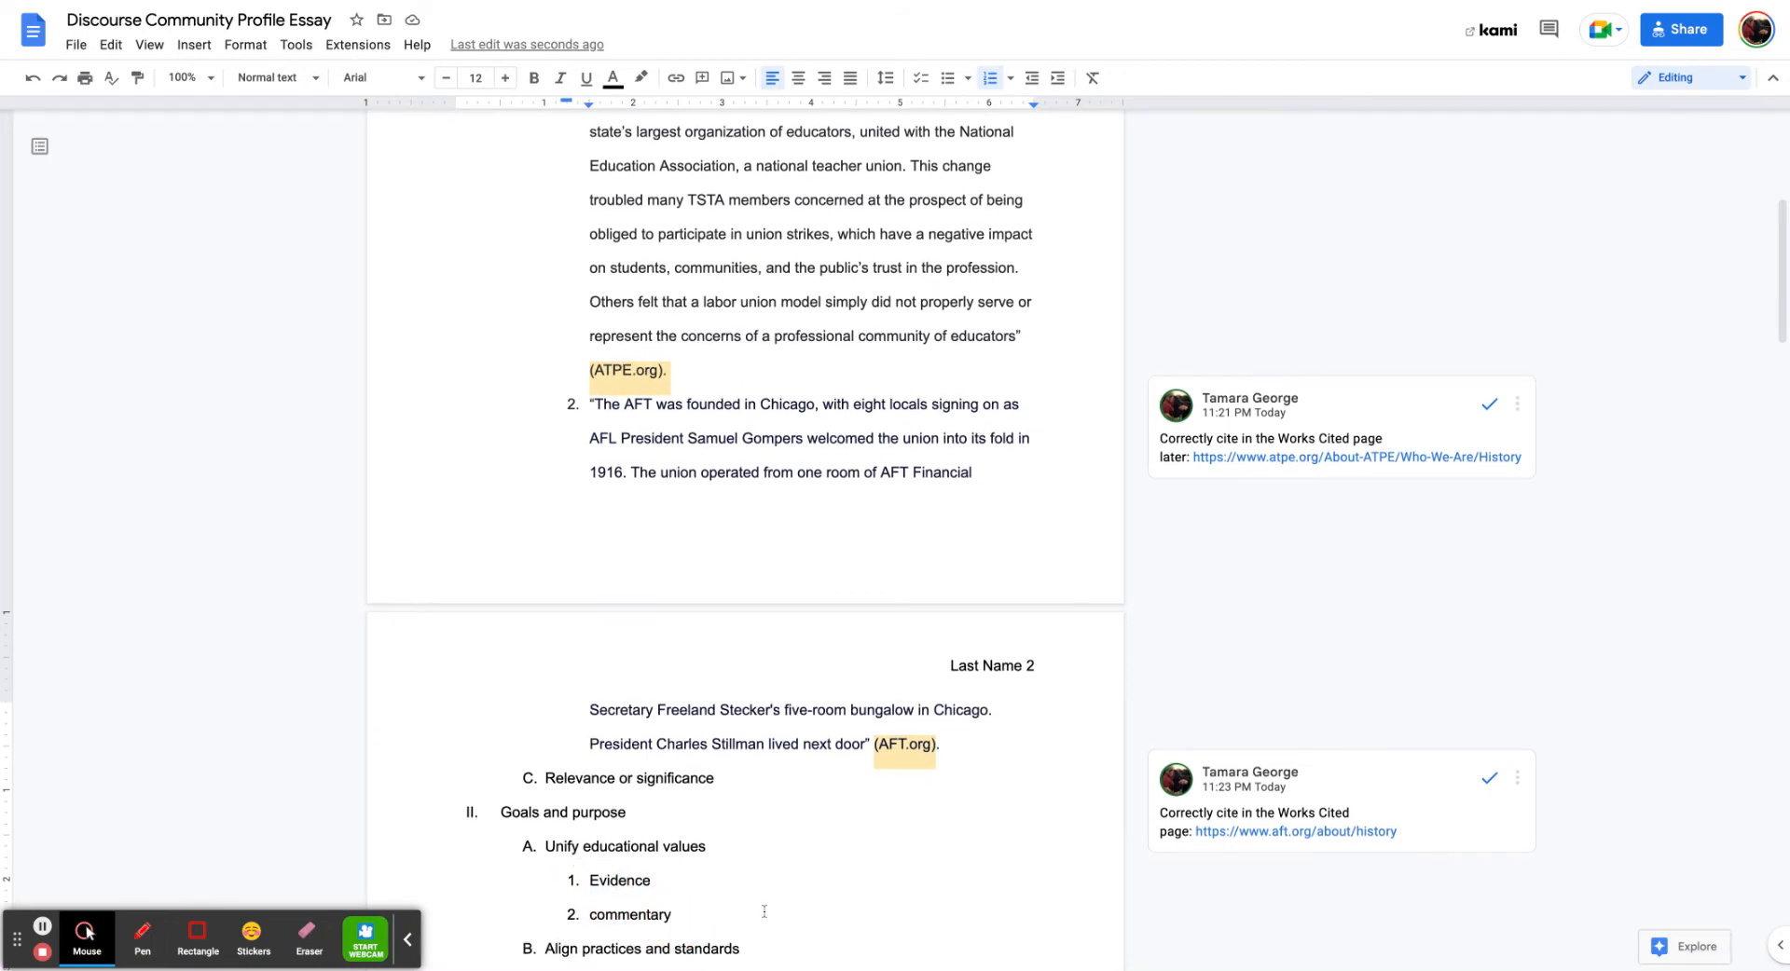
type(": MY")
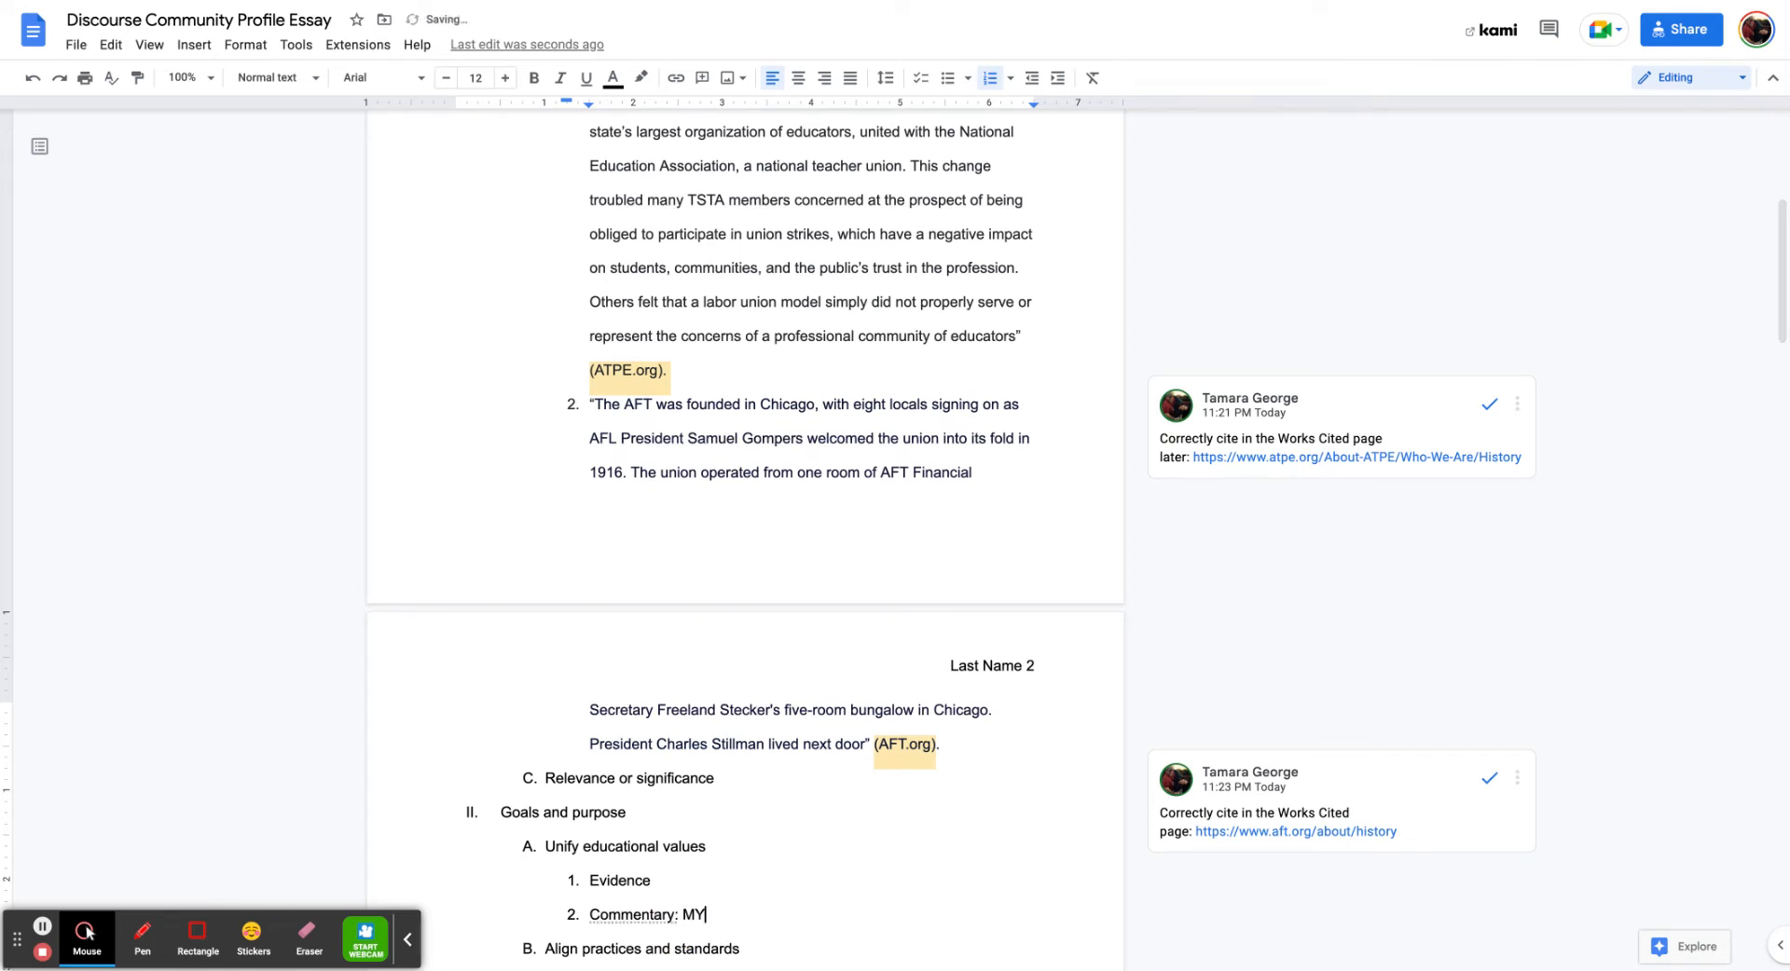
type(" thinking")
key("BackSpace")
key("BackSpace")
key("BackSpace")
key("BackSpace")
key("BackSpace")
key("BackSpace")
key("BackSpace")
key("BackSpace")
key("BackSpace")
key("BackSpace")
key("BackSpace")
key("BackSpace")
Explain the commentary item with "Writer's thinking and explanation about why their chosen text evidence would be important to their essay."
type("Writer's thinking and explanatio")
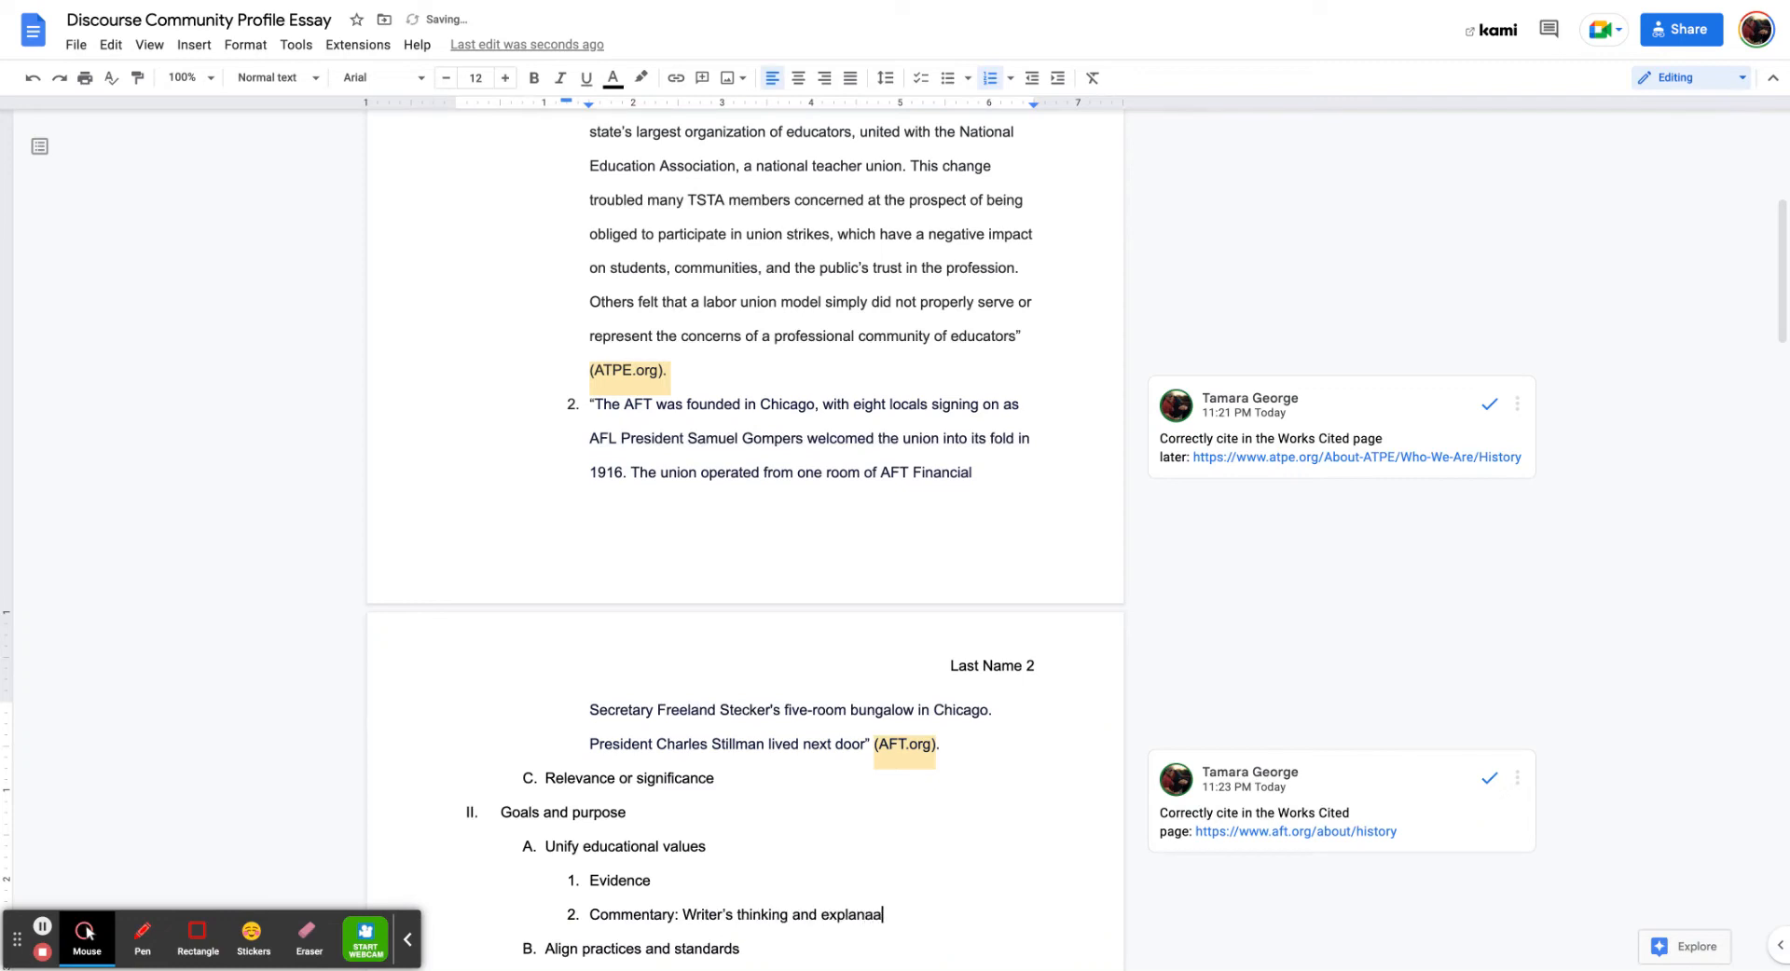
type("n about why their chosen")
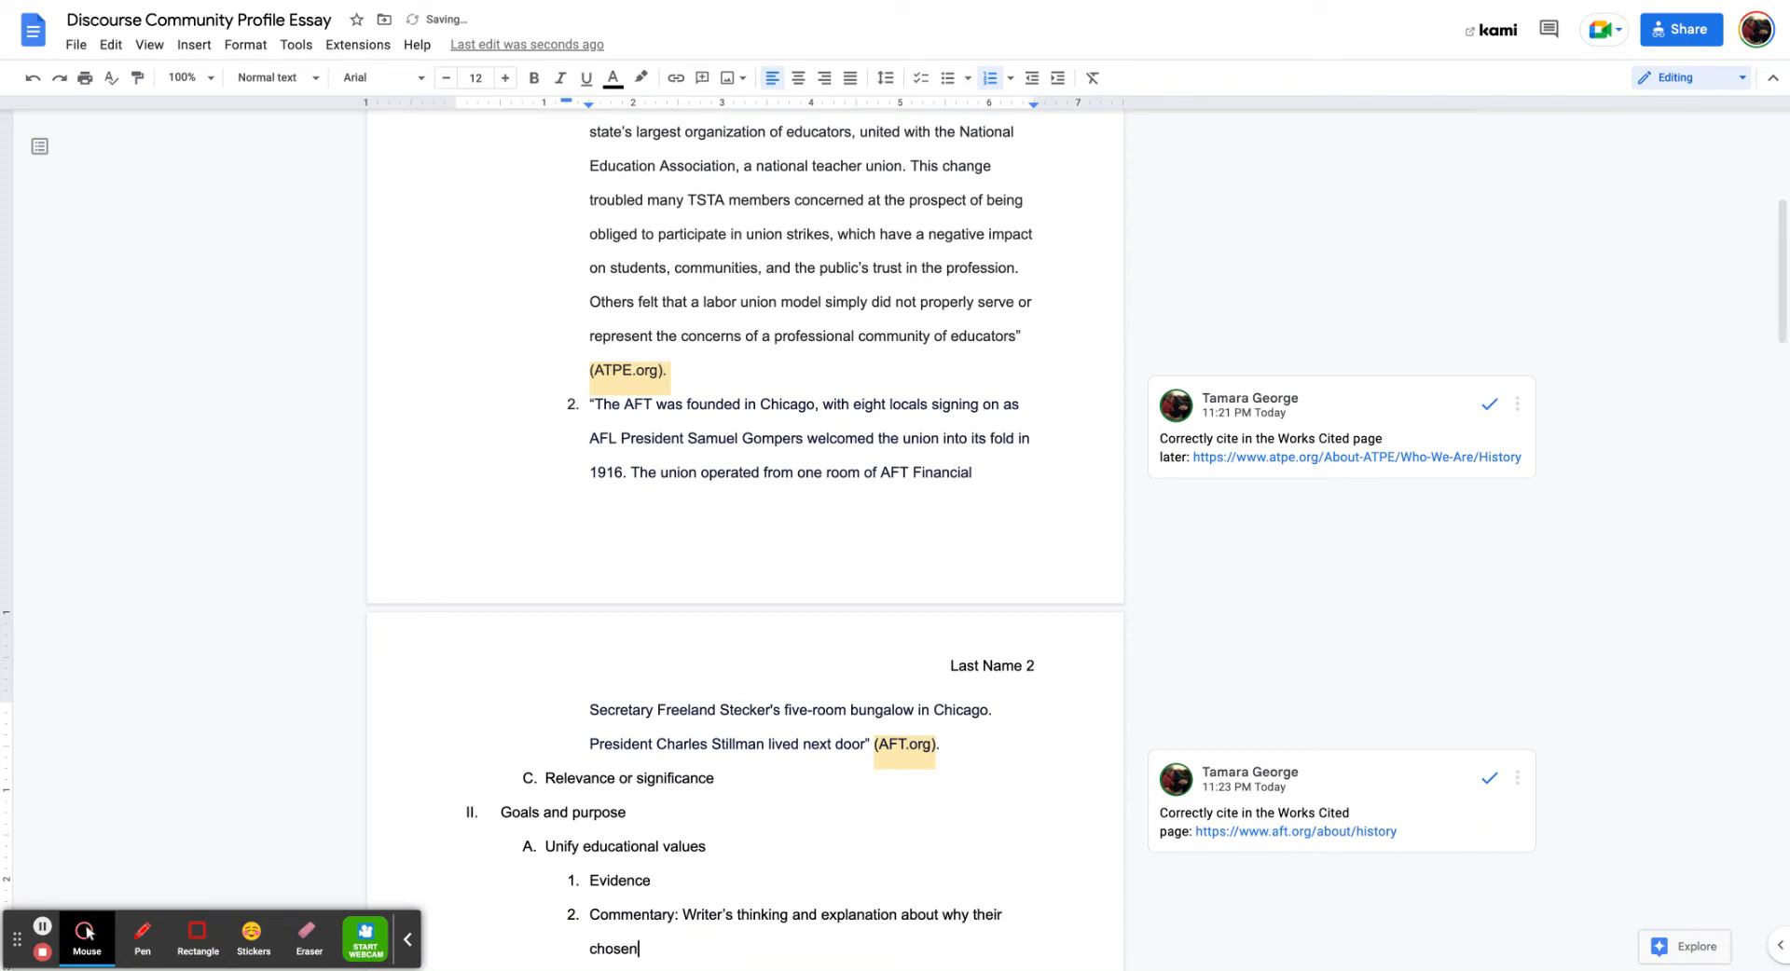
type(" text evidence would be impo")
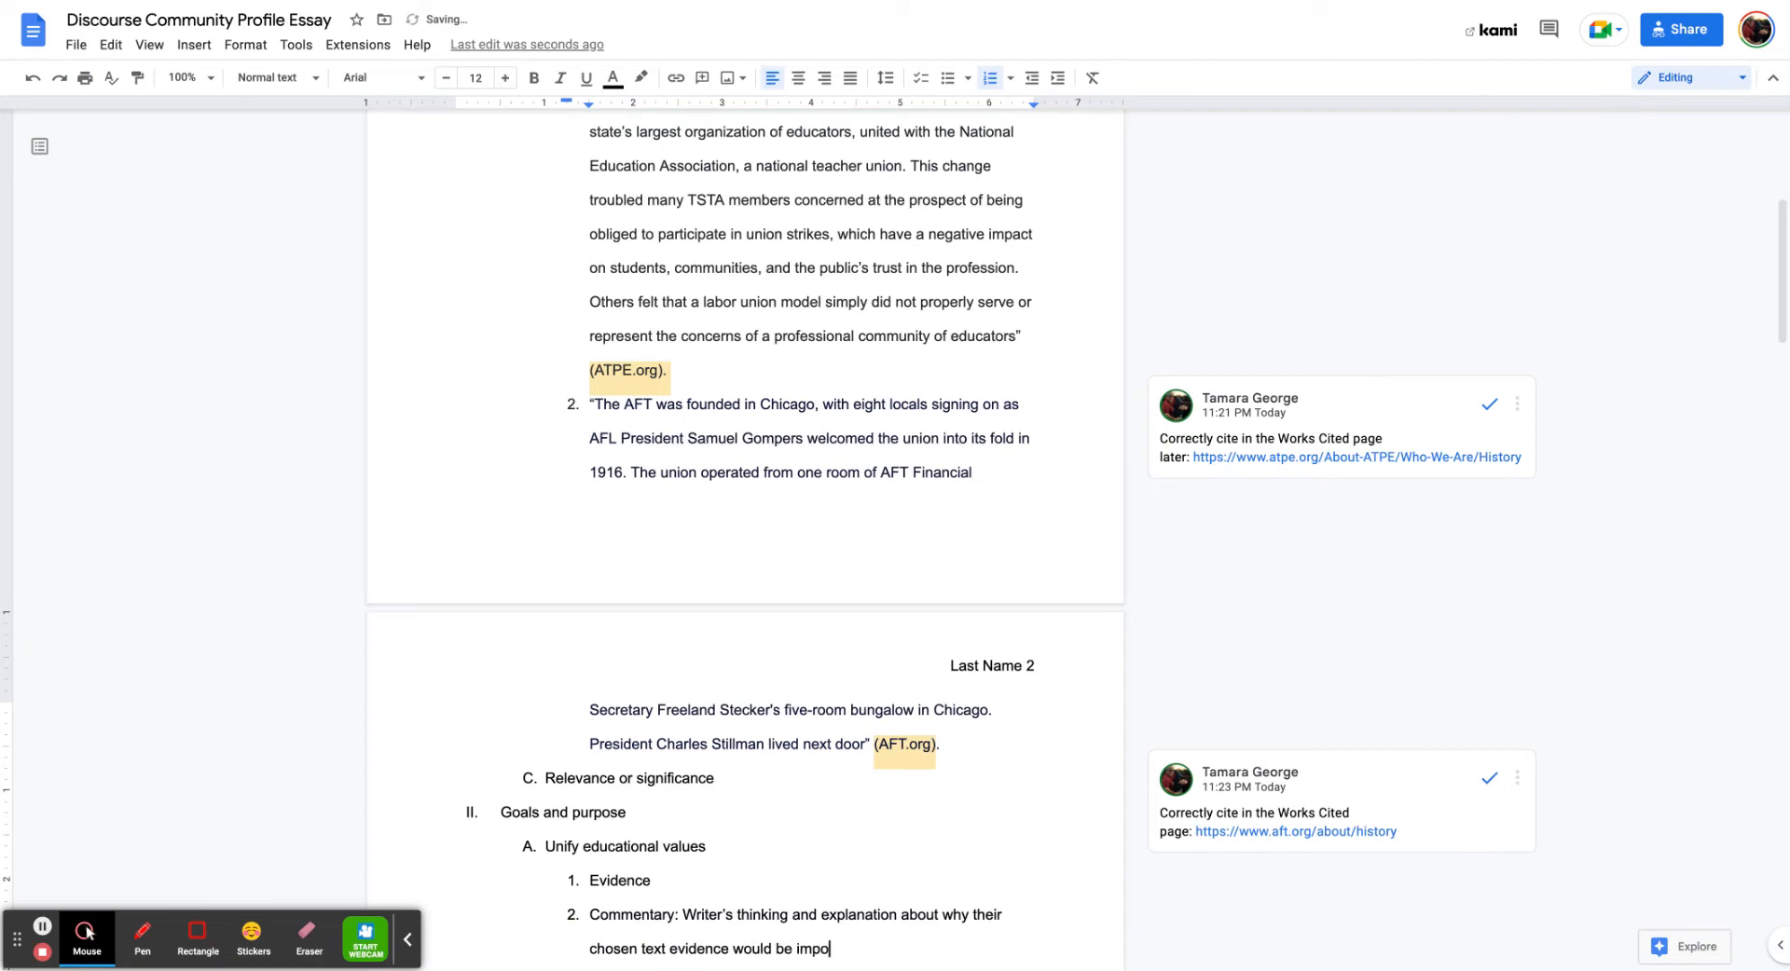
type("rtant to their essay.")
Remove the numeral and the "Introduction:" label before "Teachers' Associations and Unions" and make that line an indented paragraph
scroll(745, 541, "down", 1)
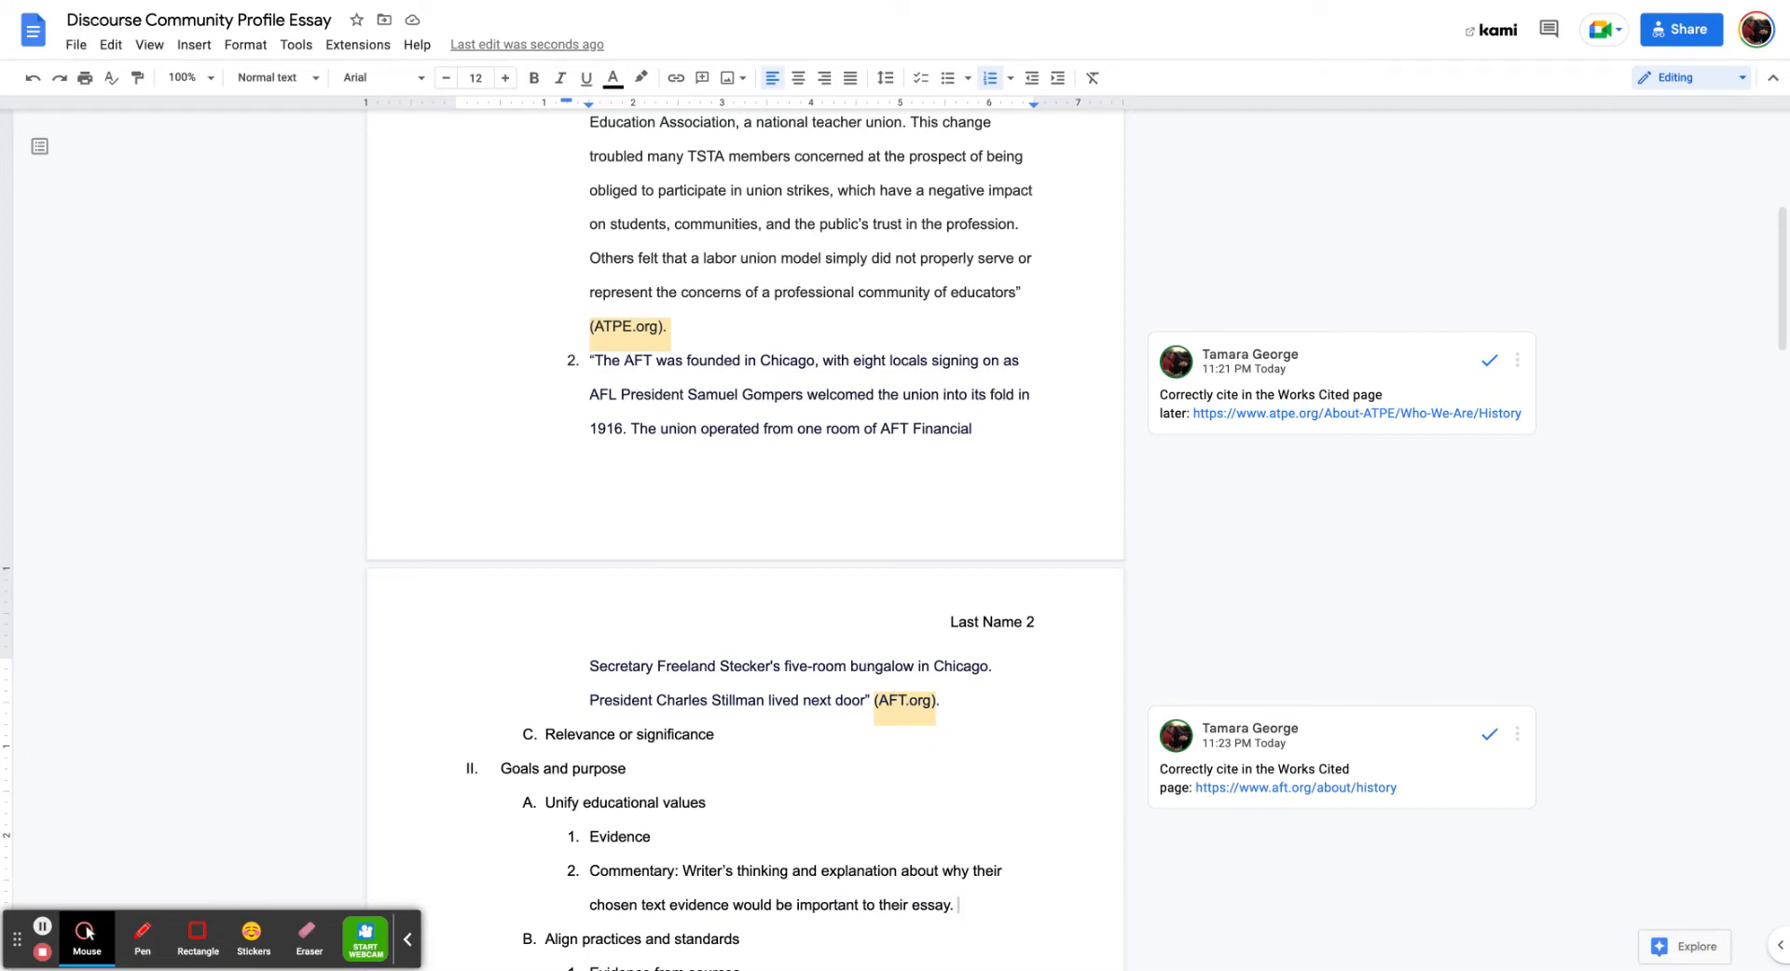
scroll(746, 537, "down", 4)
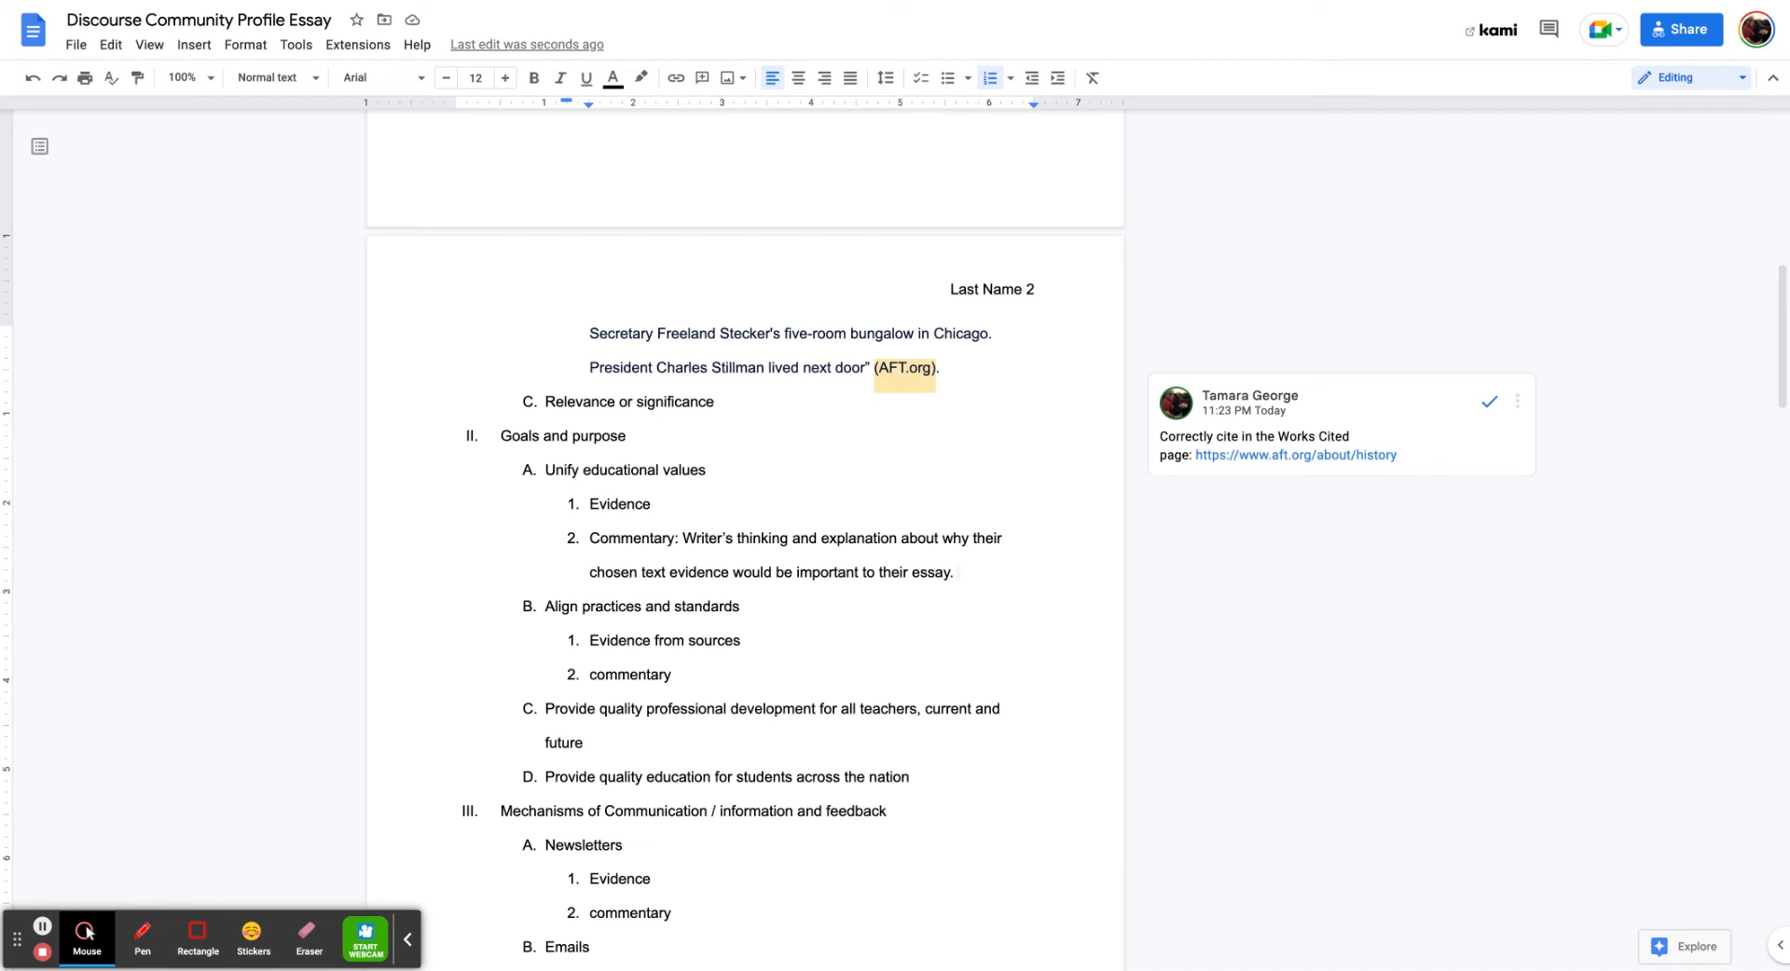
scroll(745, 541, "up", 2)
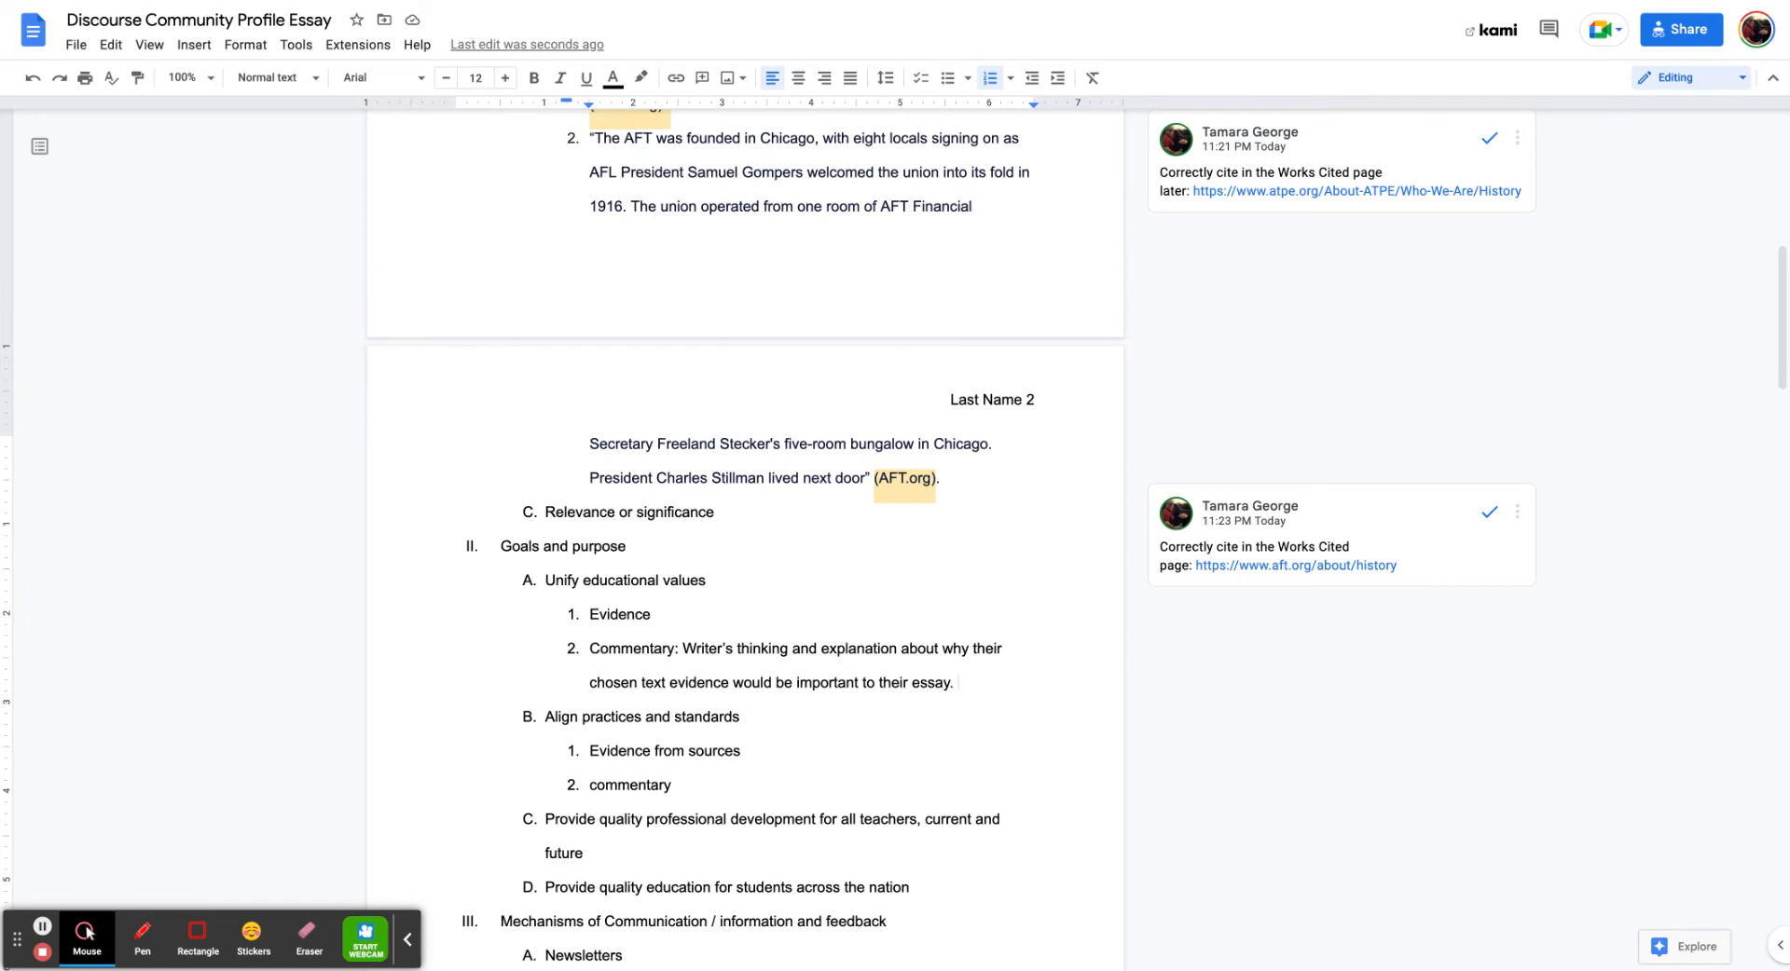
scroll(746, 536, "up", 10)
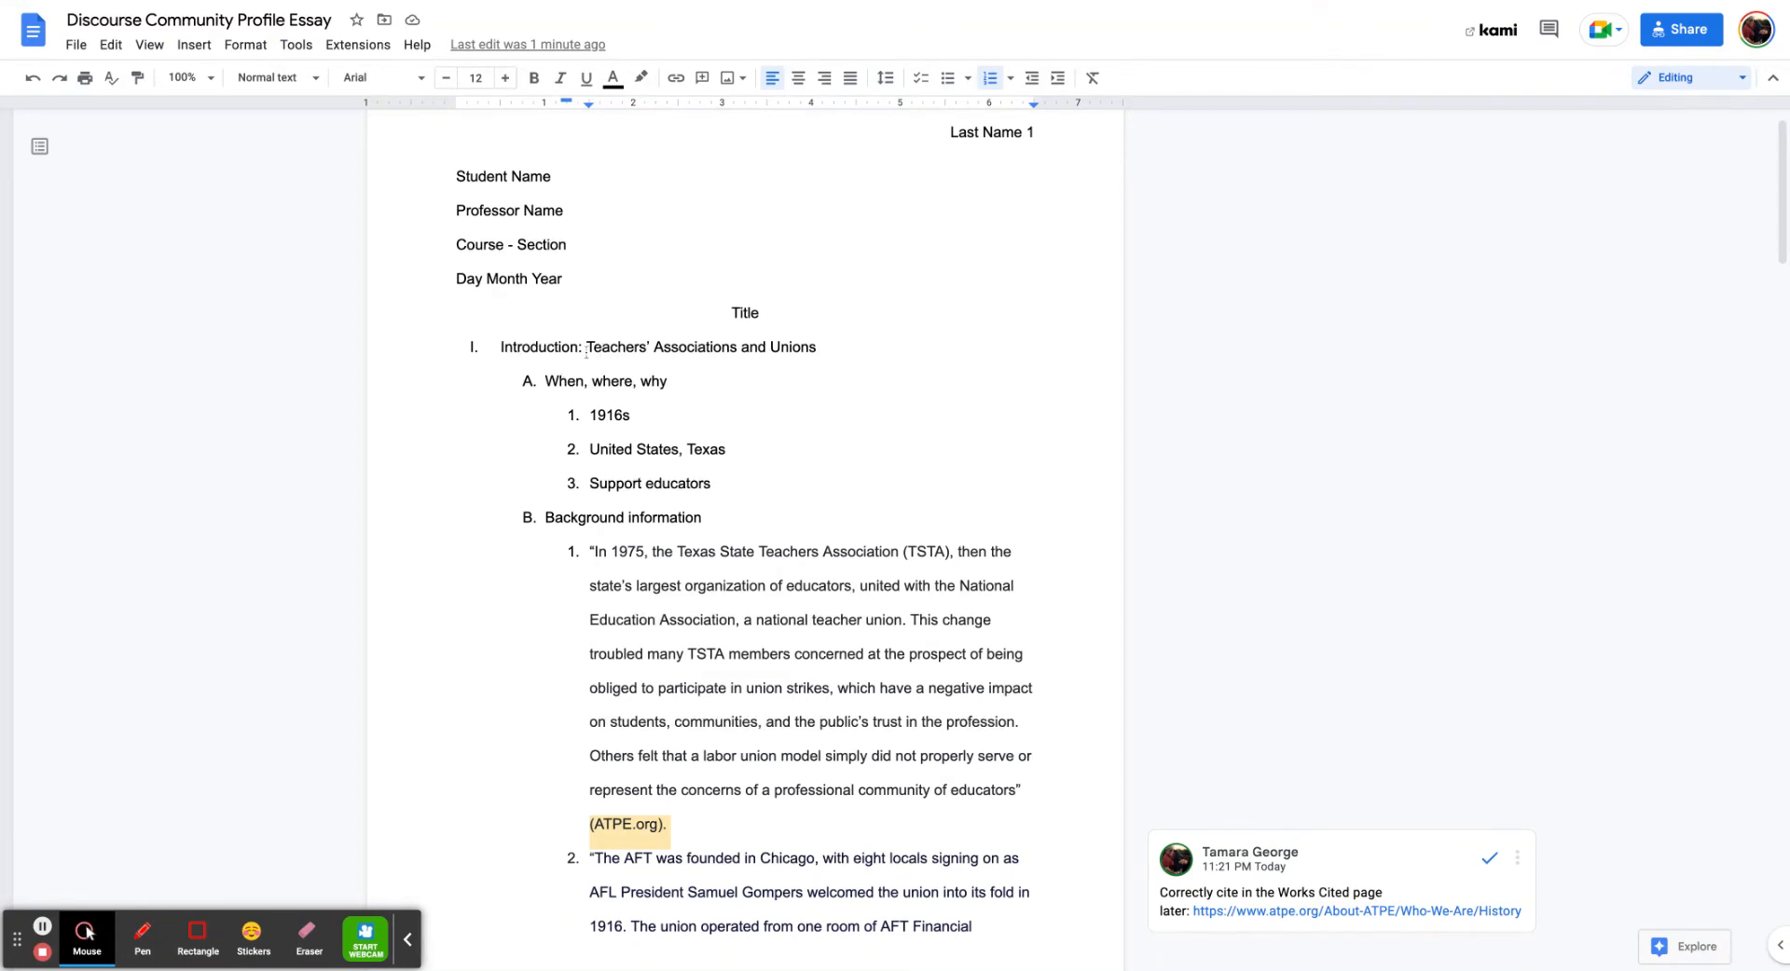
left_click_drag(587, 350, 429, 352)
key("BackSpace")
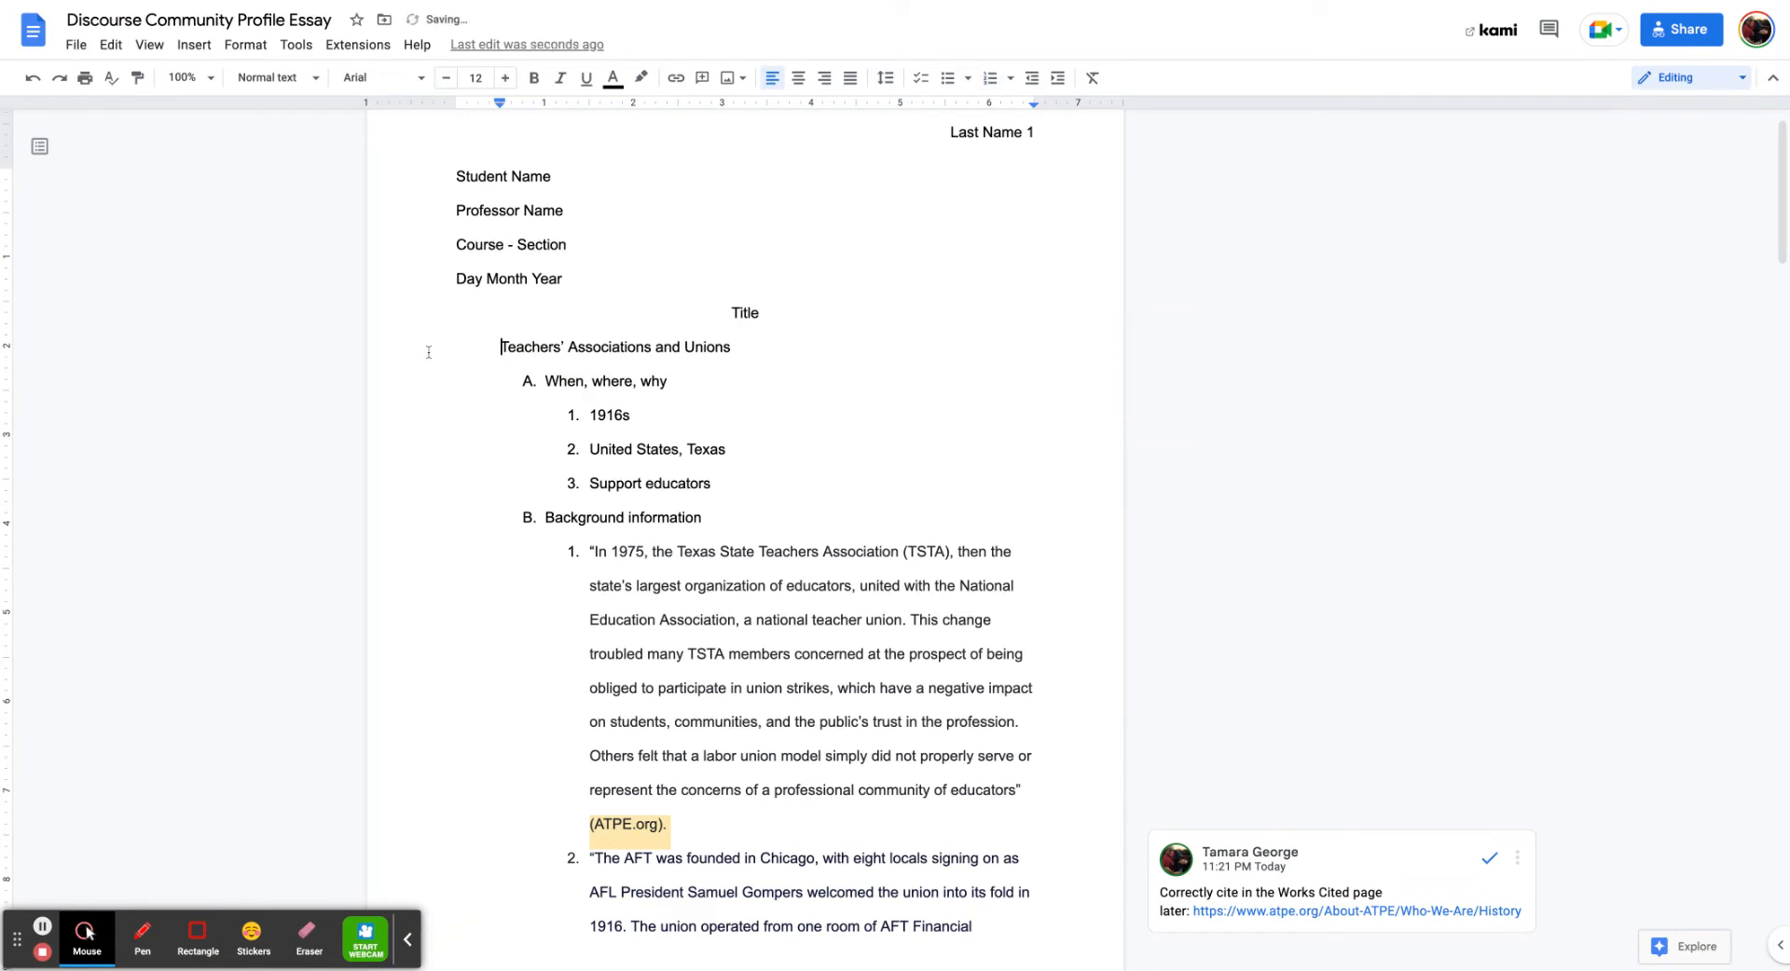
key("BackSpace")
key("Tab")
Continue the opening paragraph with "benefit teachers all across America. They share values and goals, a support system, and"
type("benefit teachers all acros")
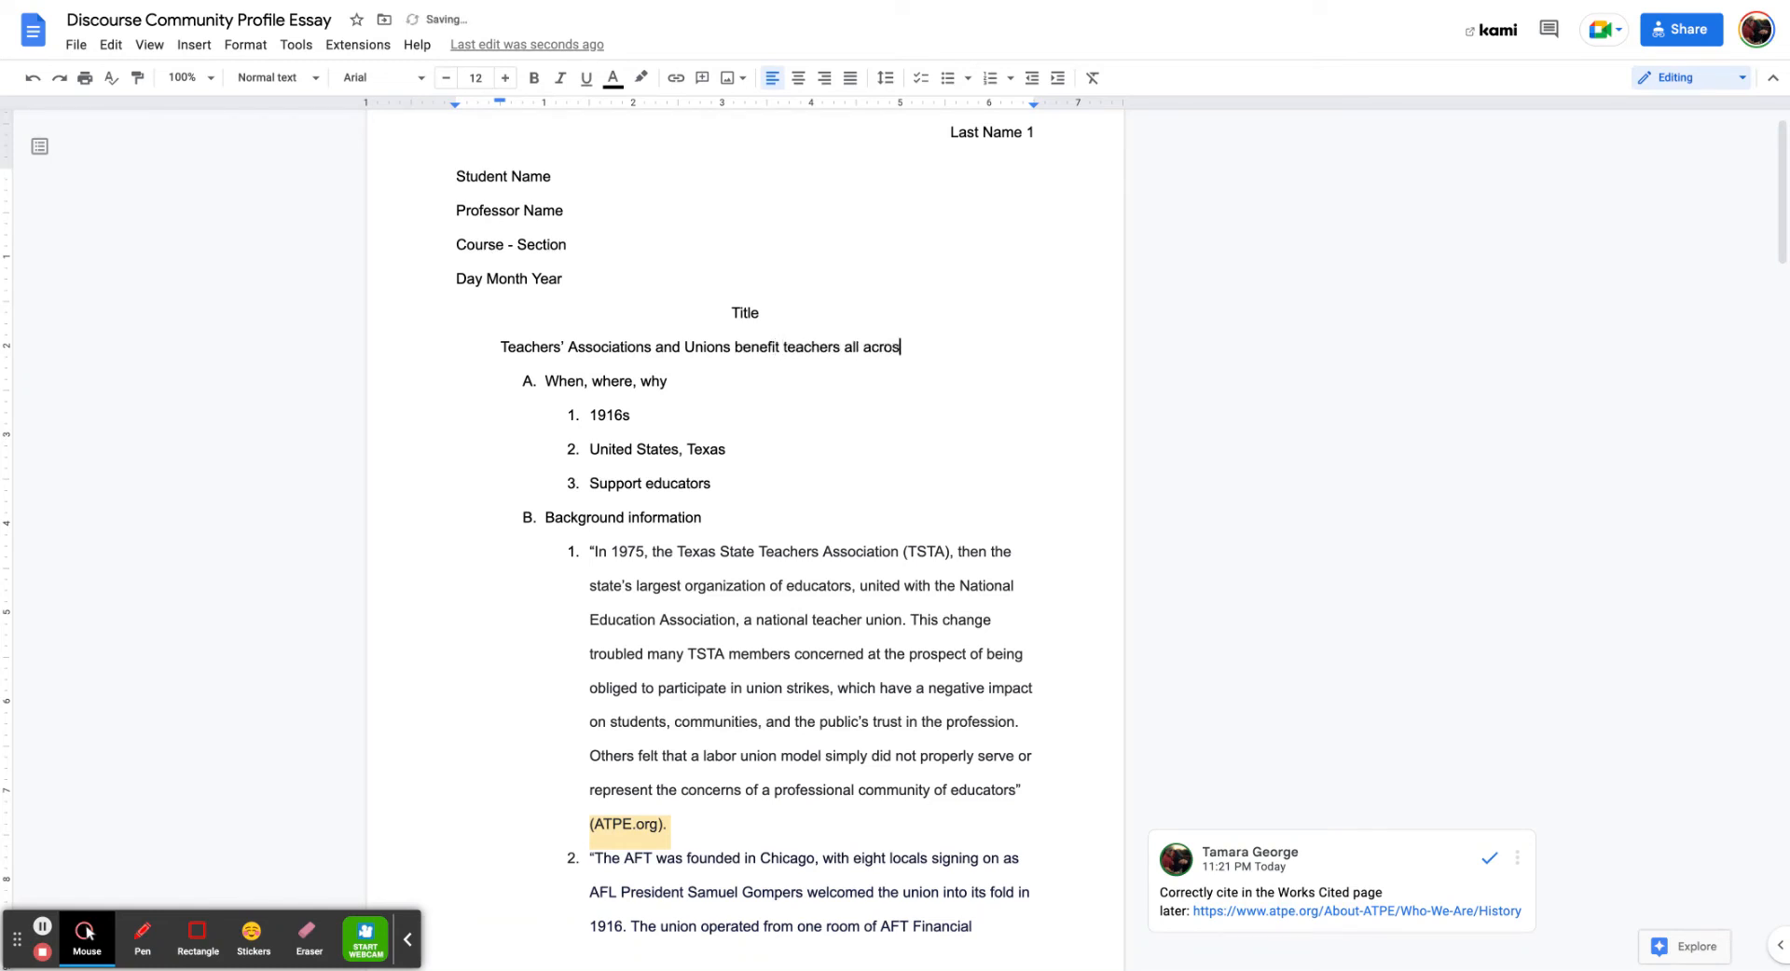
type("s America. They share value")
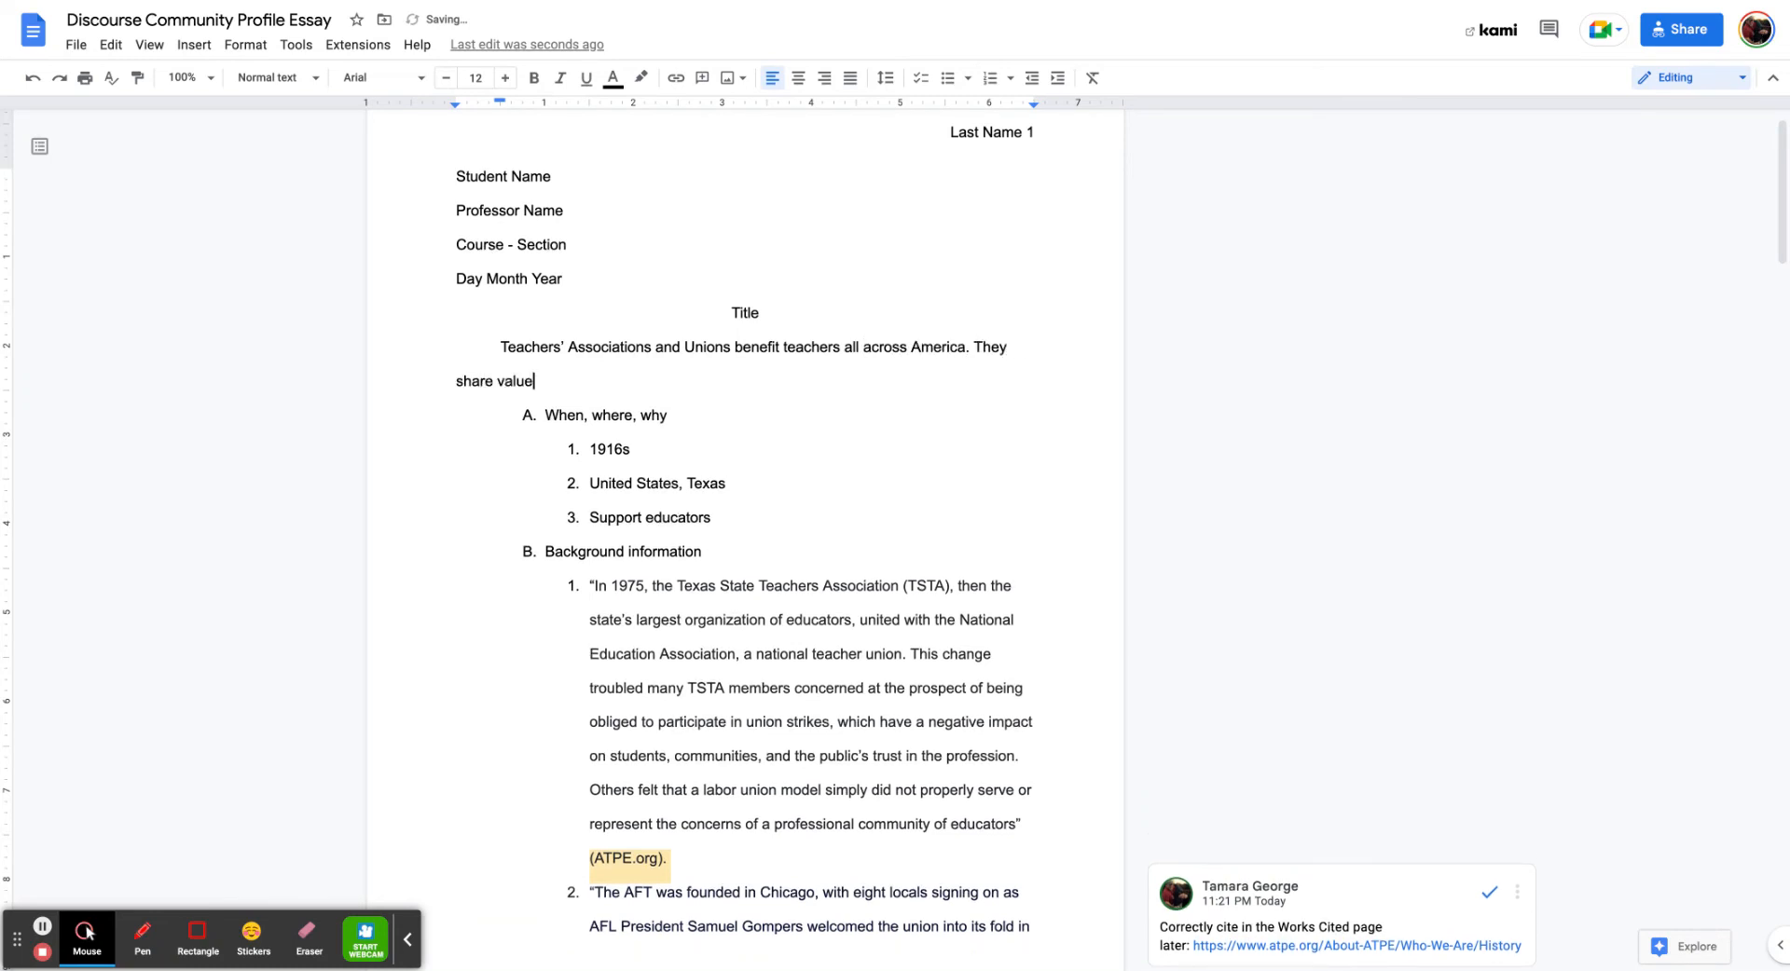
type("s and goals, a support system, and ")
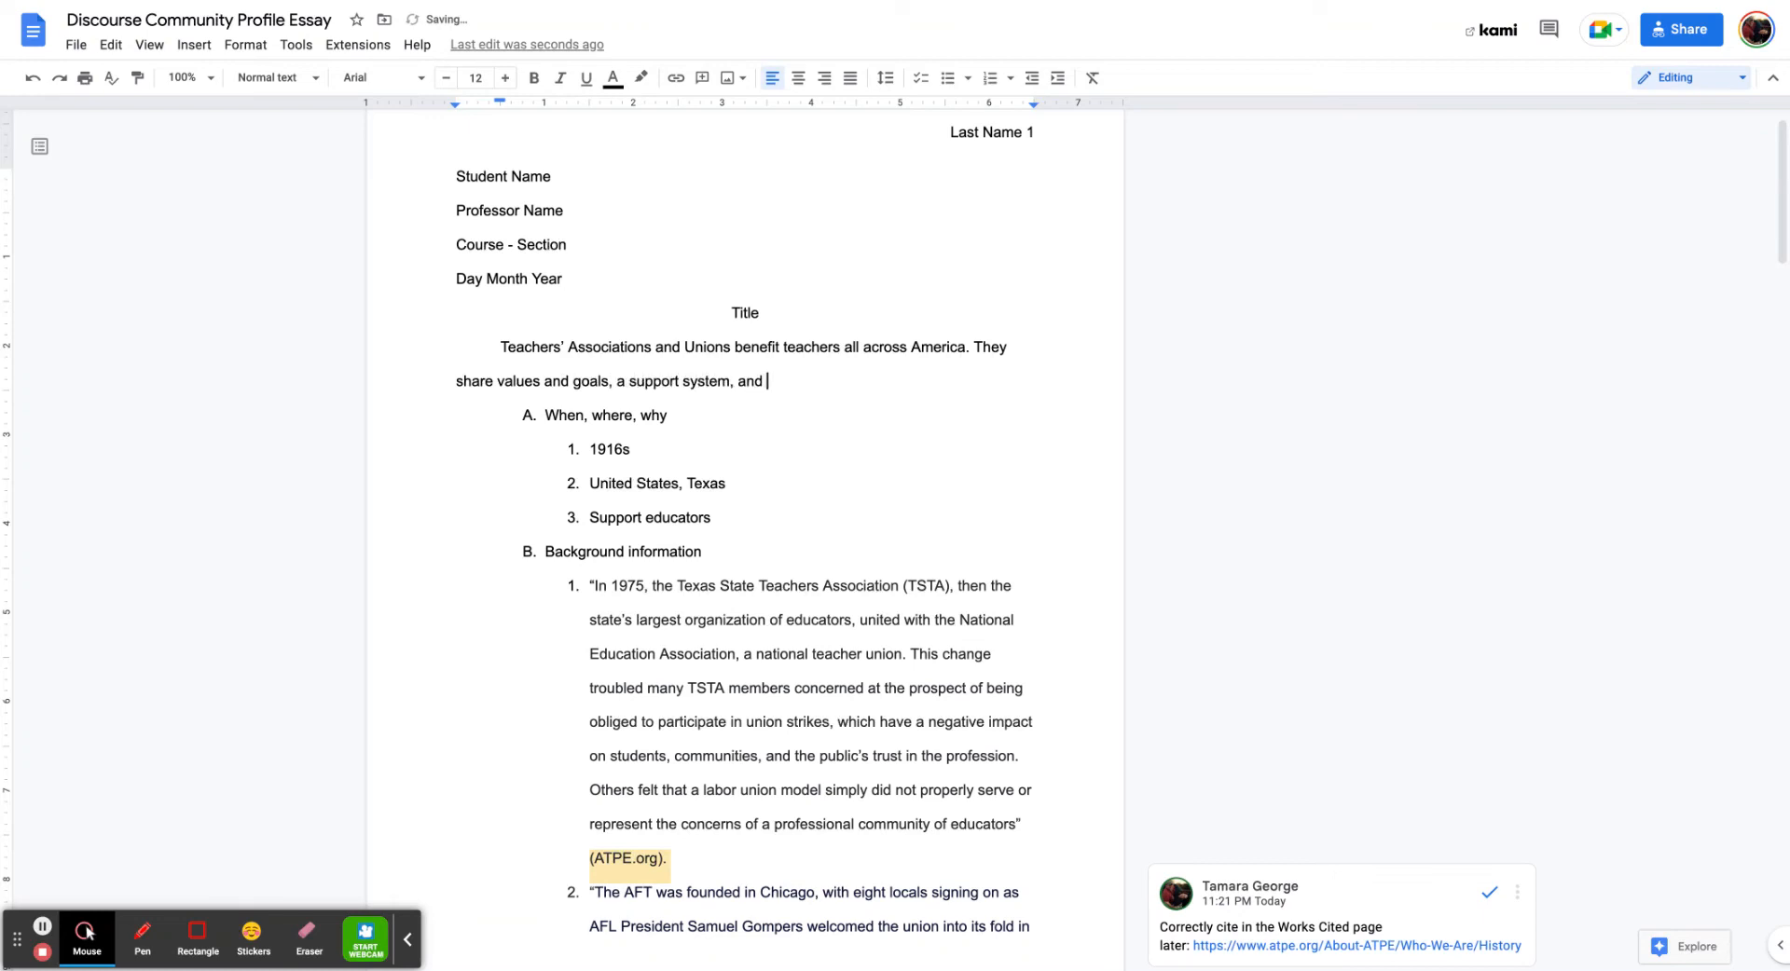
Finish the second introduction sentence with "ensure teachers can work in stable conditions despite every day challenges they face in their careers."
type("ensure teachers can work ")
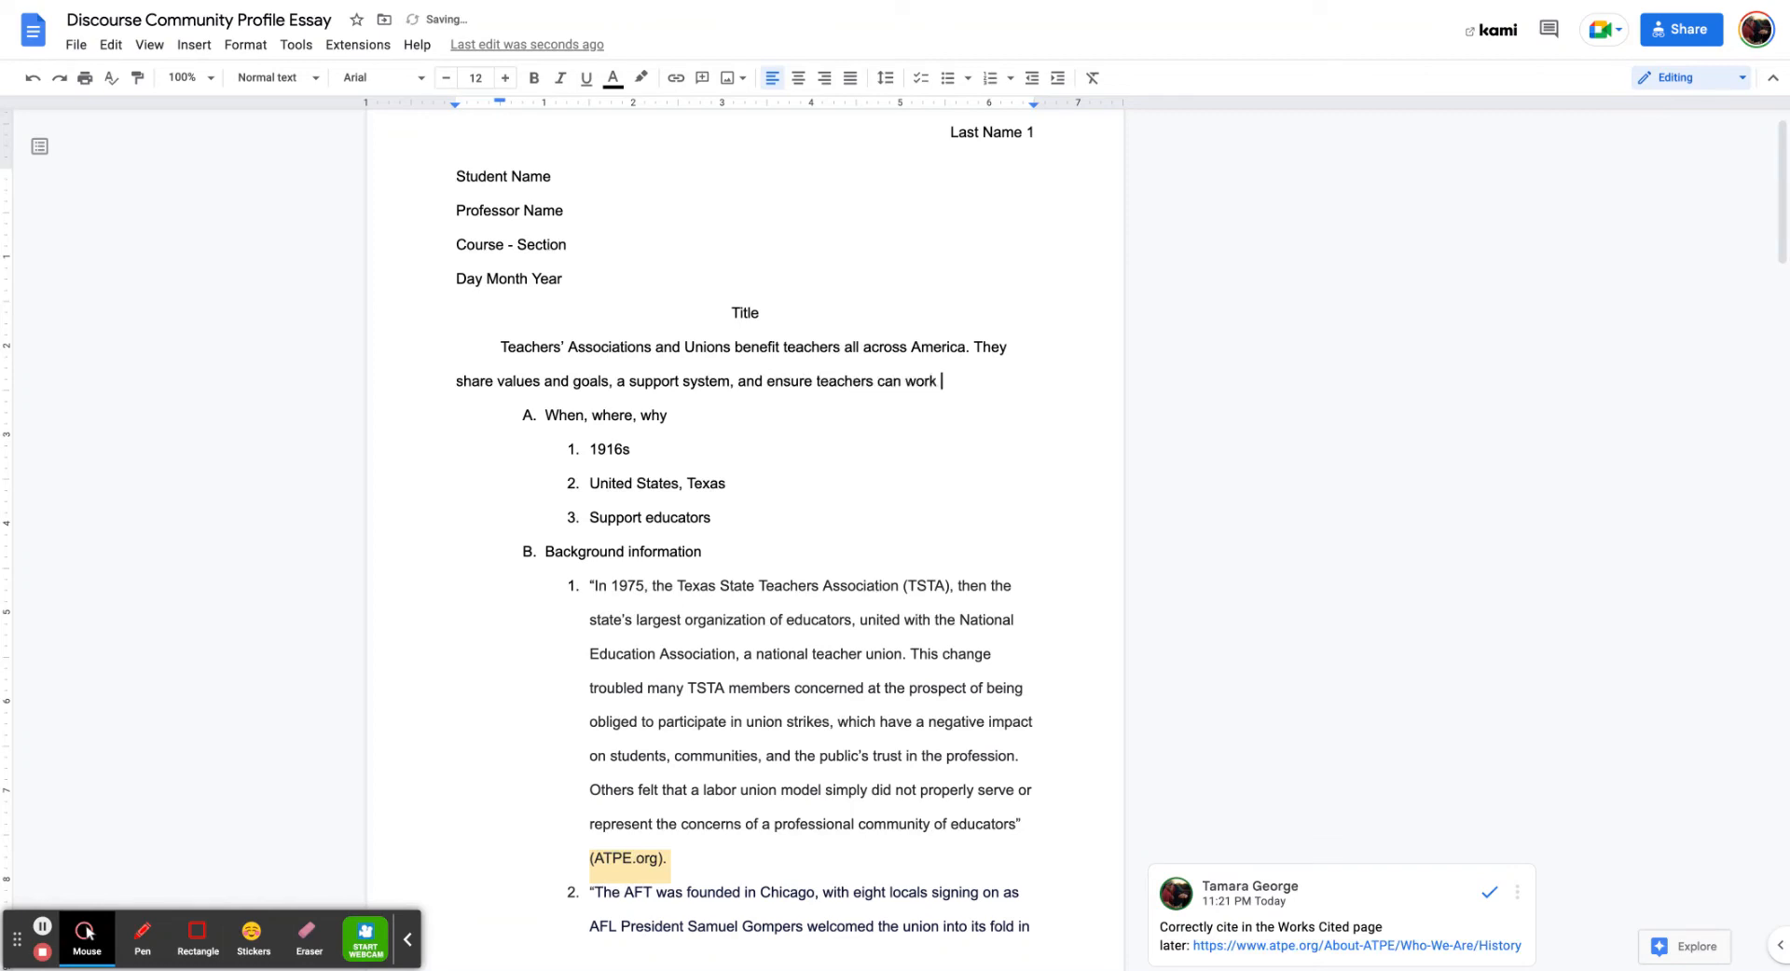
type("in stable conditions ")
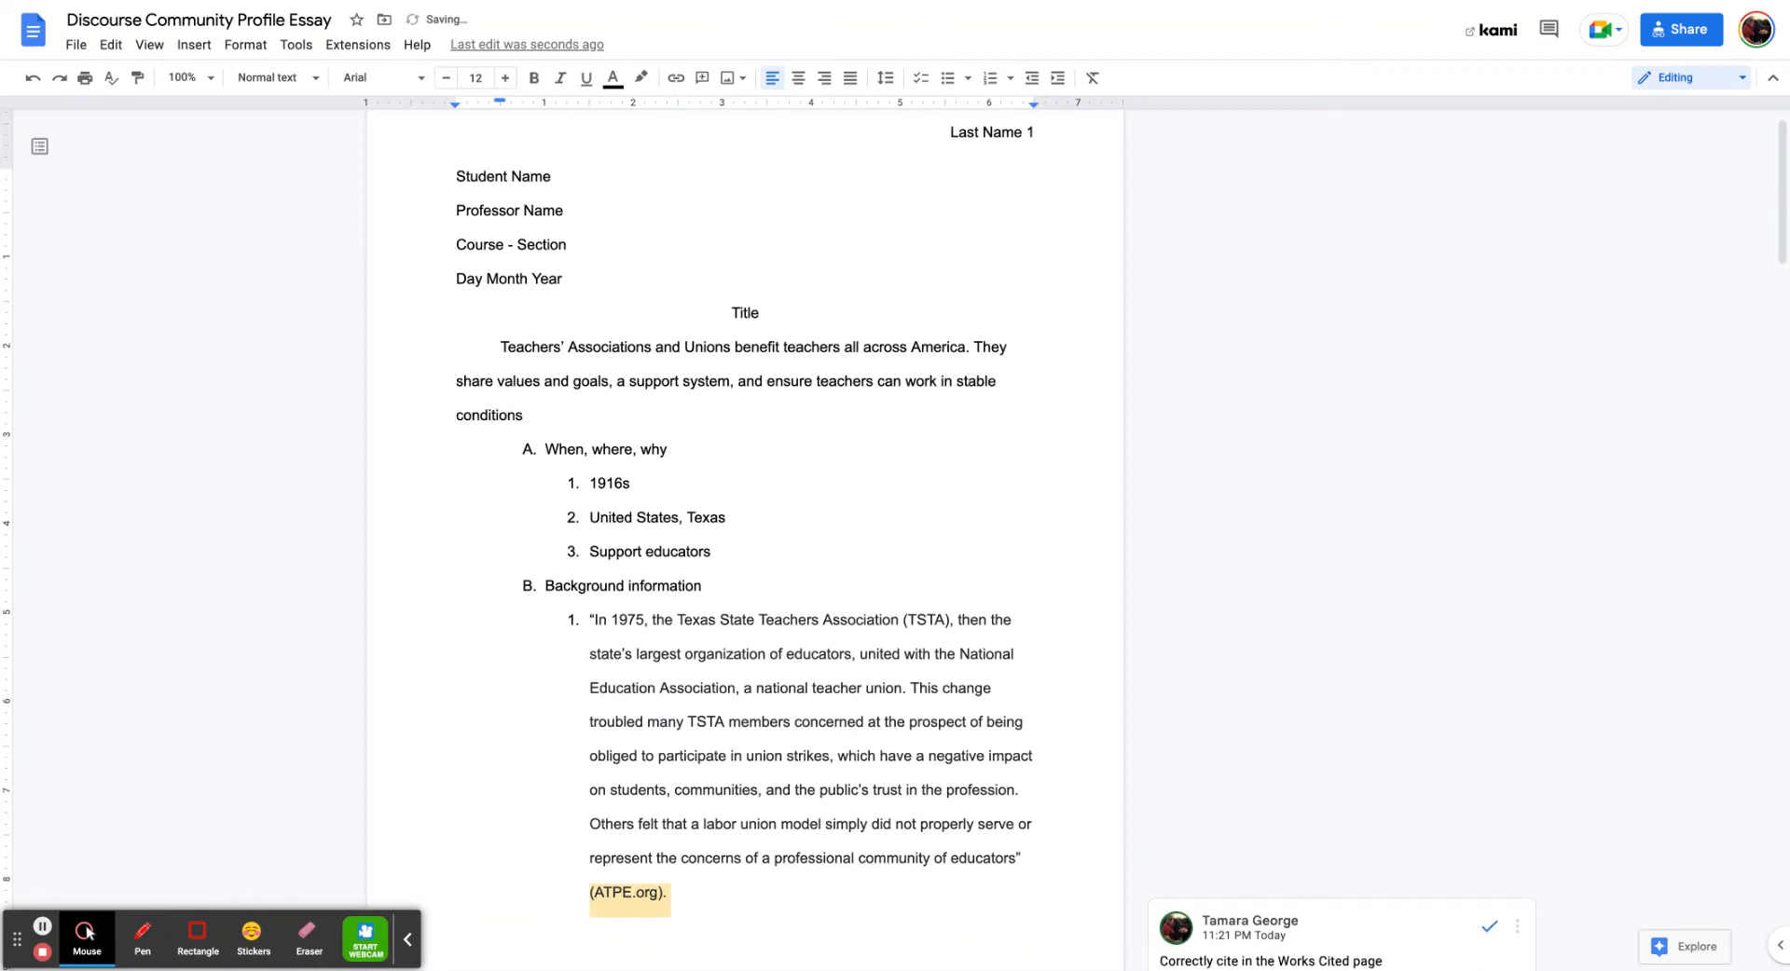
type("despite every day challenges they fa")
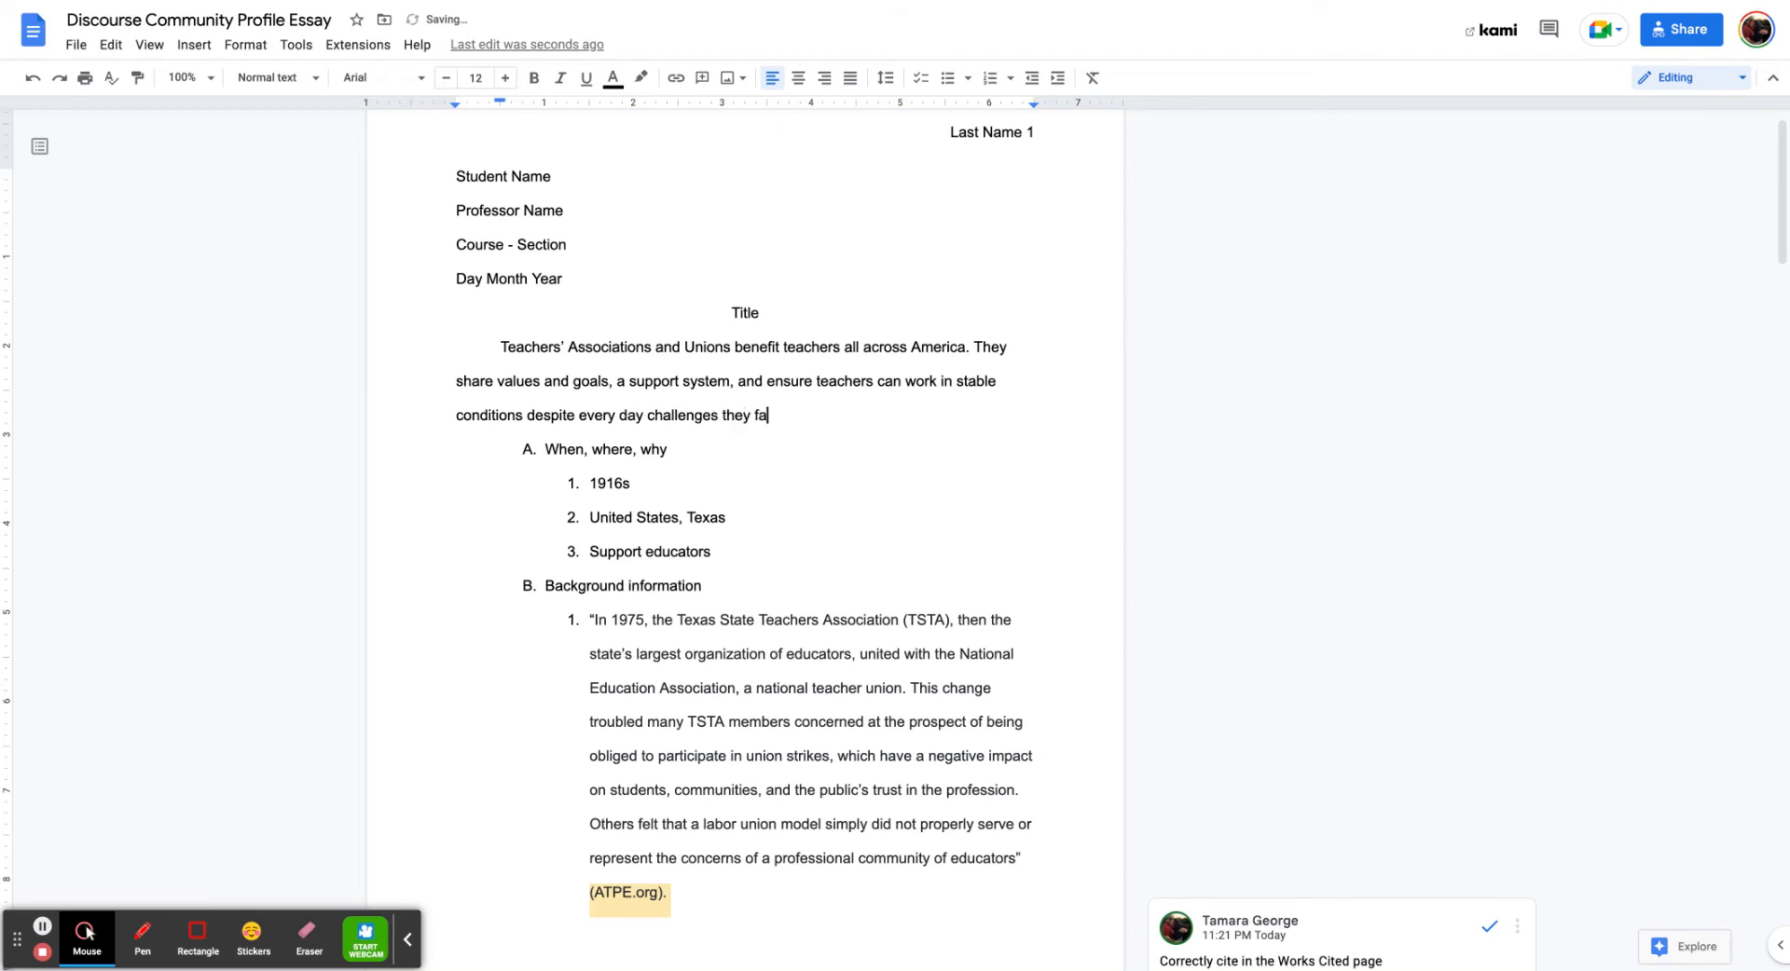
type("ce inttheir careers.")
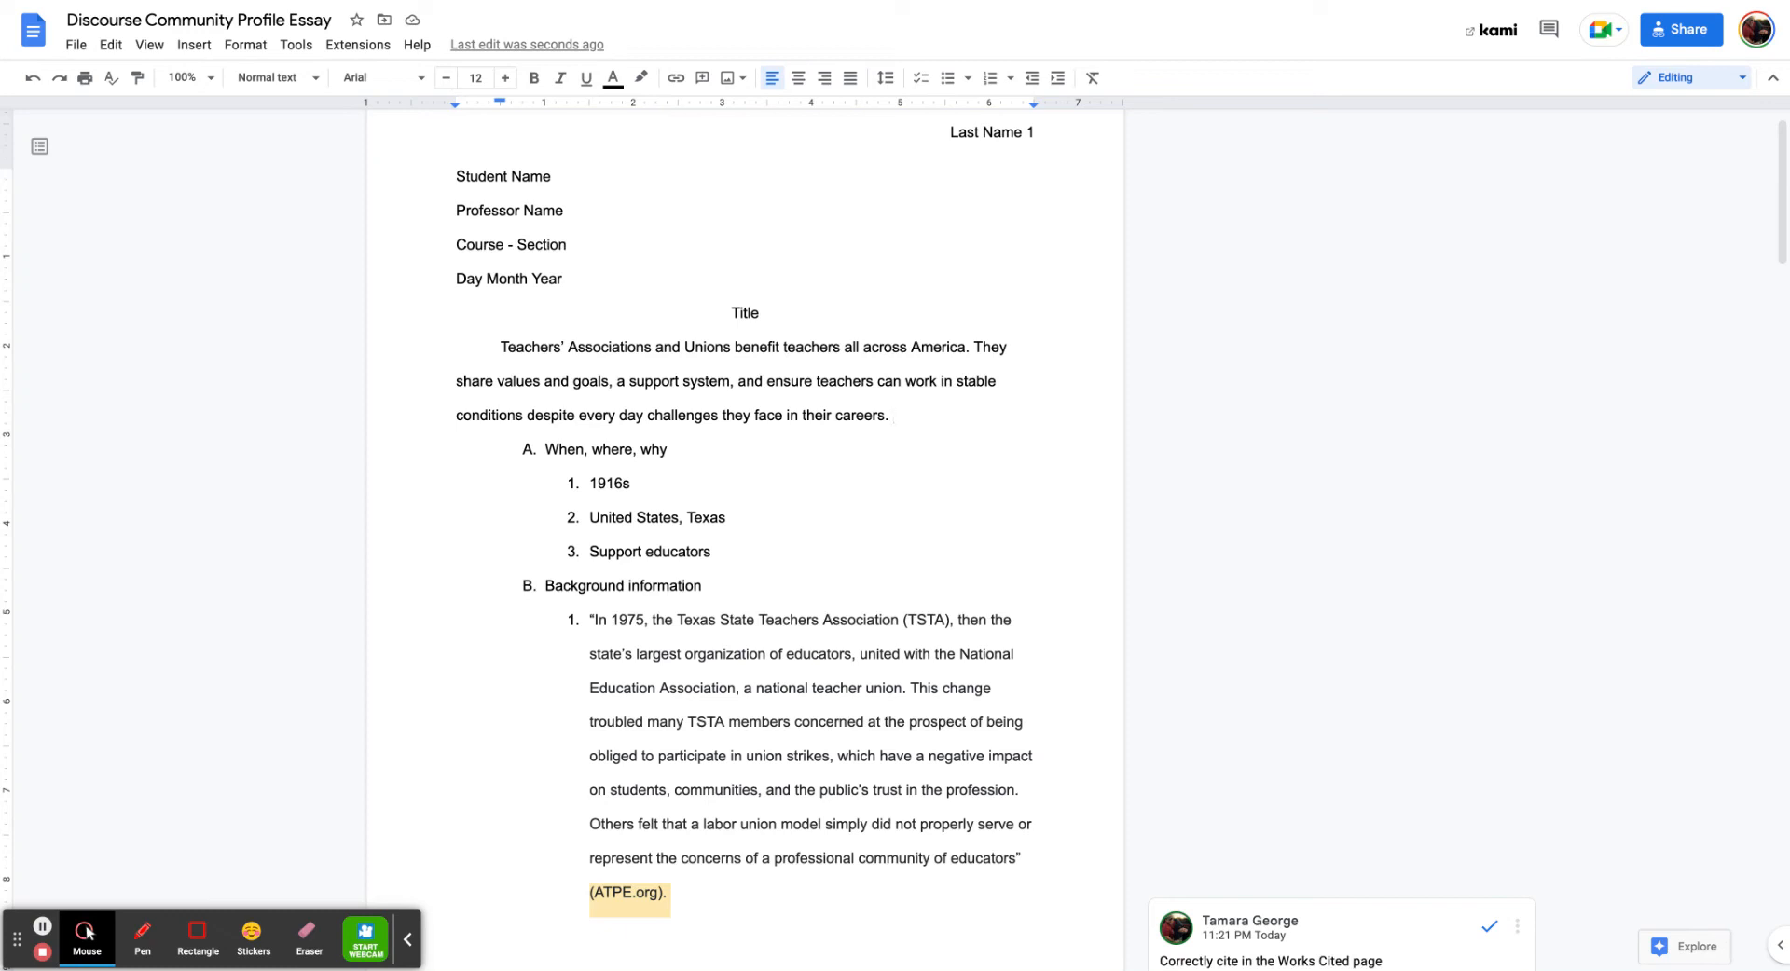
Merge the "When, where, why" sub-point into the introduction paragraph and start a new sentence before it with "The earliest"
left_click(546, 450)
key("BackSpace")
key("BackSpace")
type("The earlies")
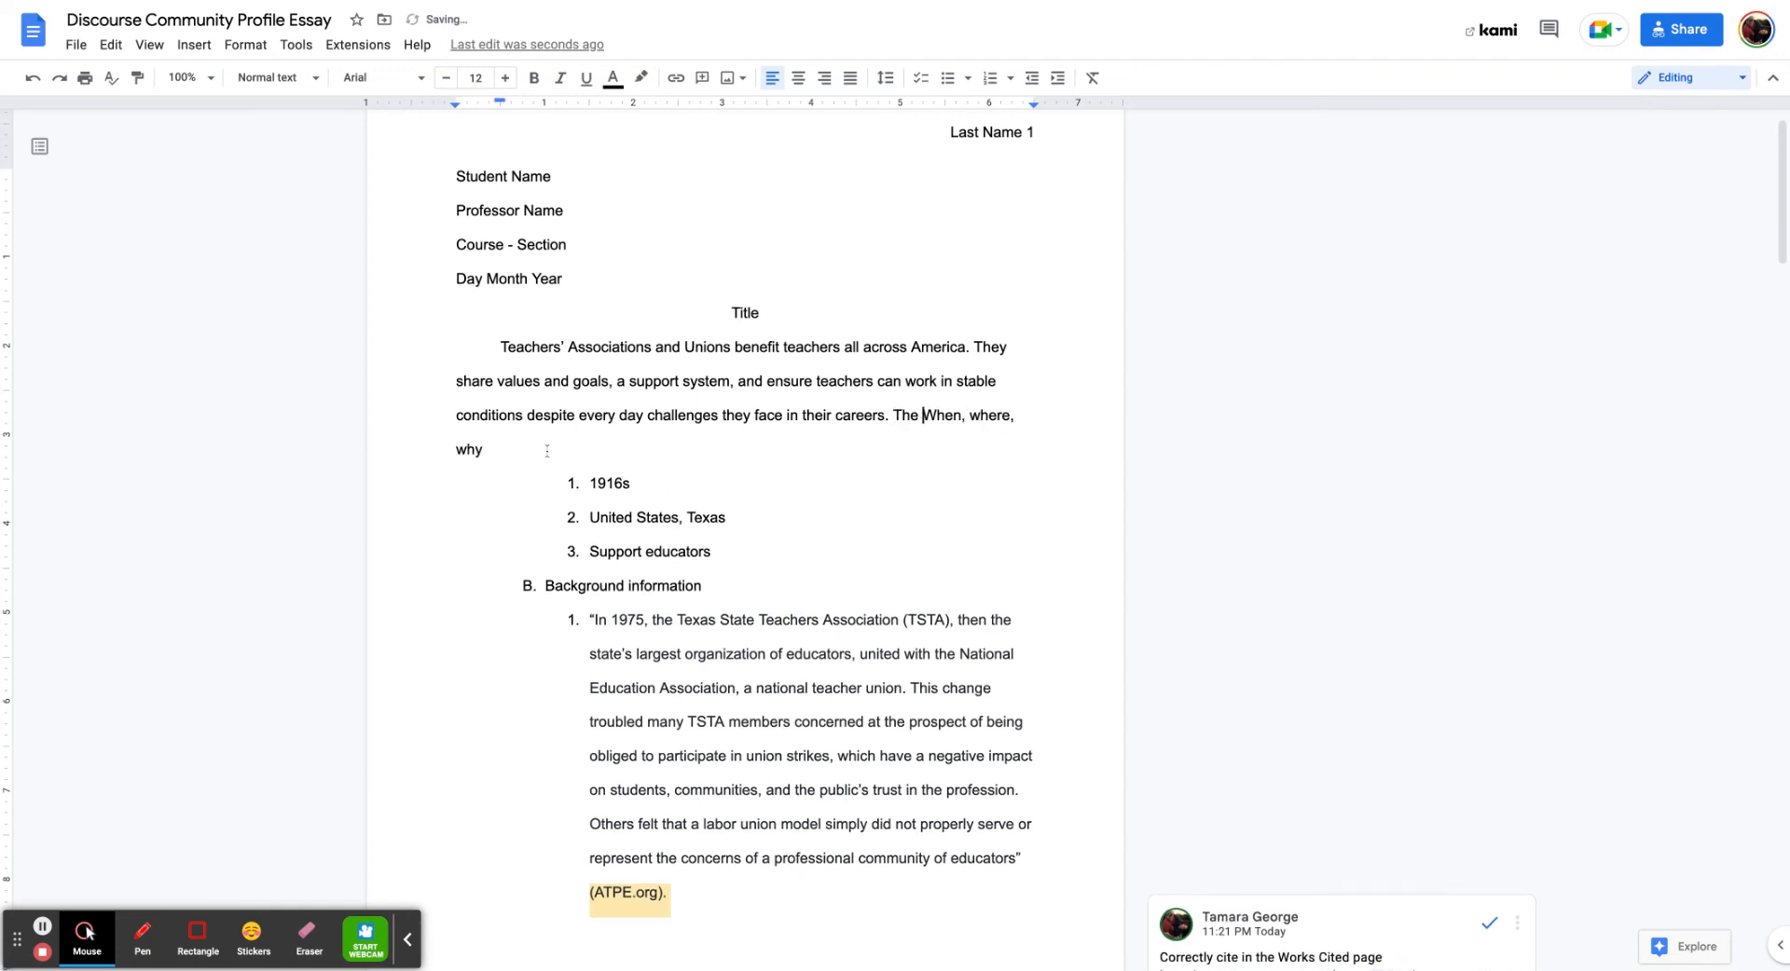
type("t")
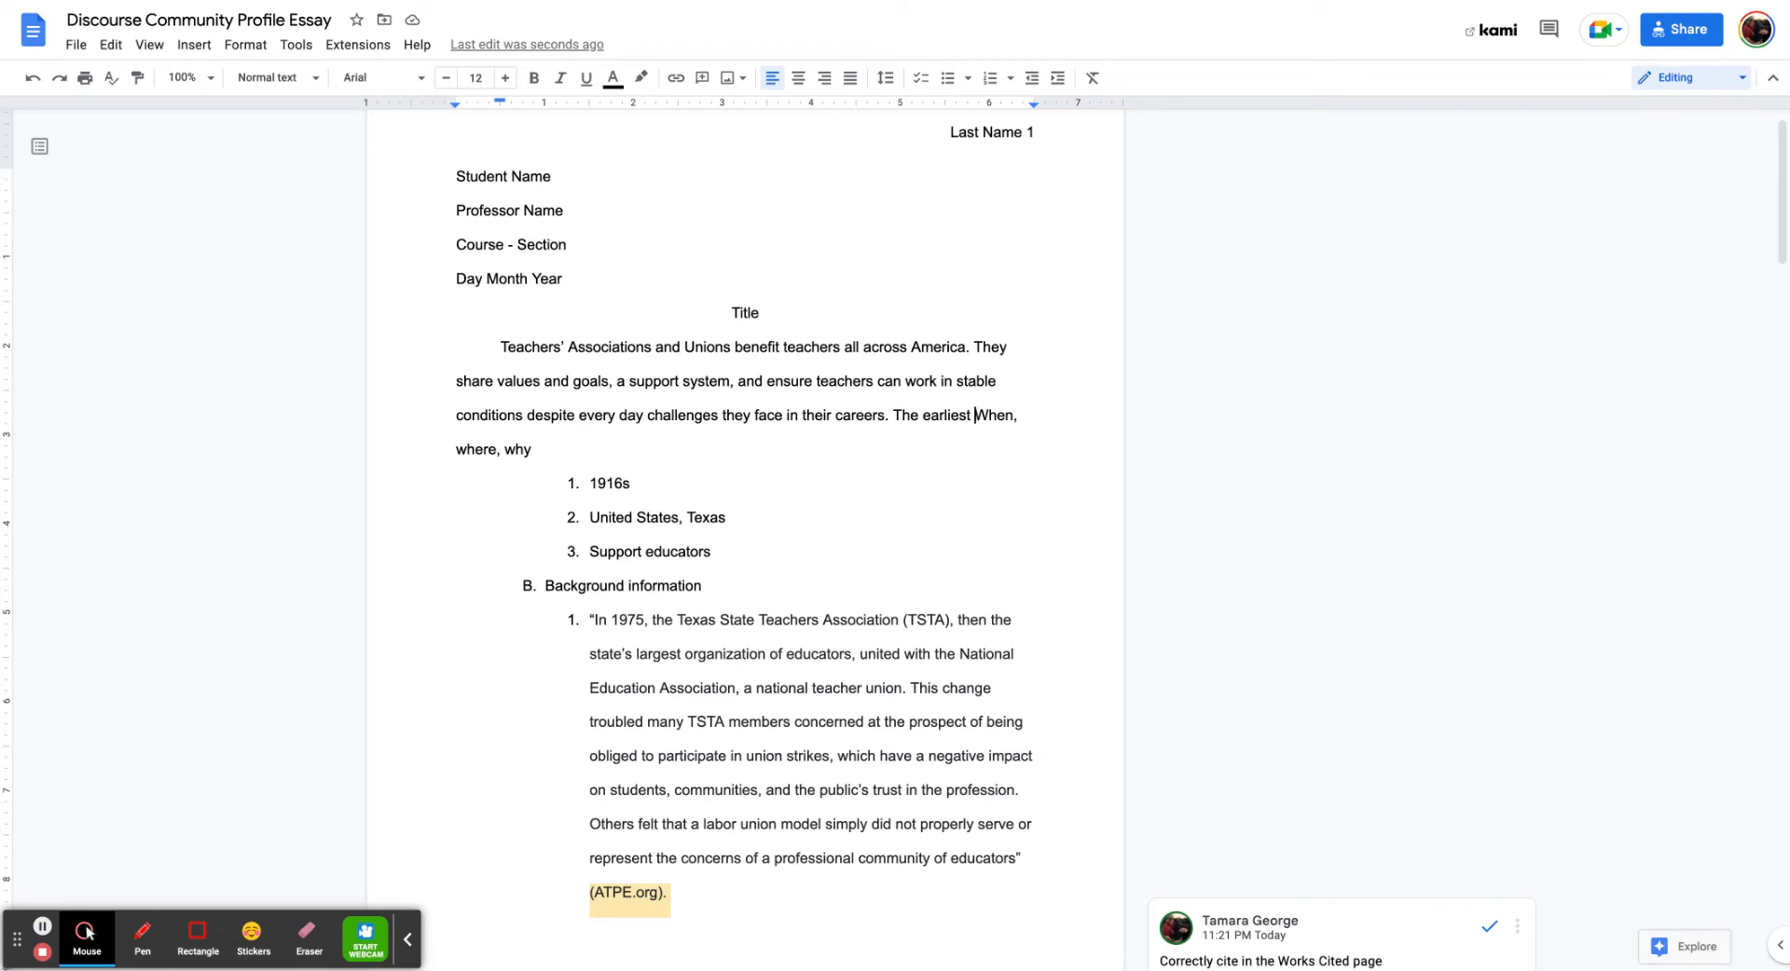
Continue the new introduction sentence with "Teacher association or federation started in"
type("TeacerhWhen, where, why")
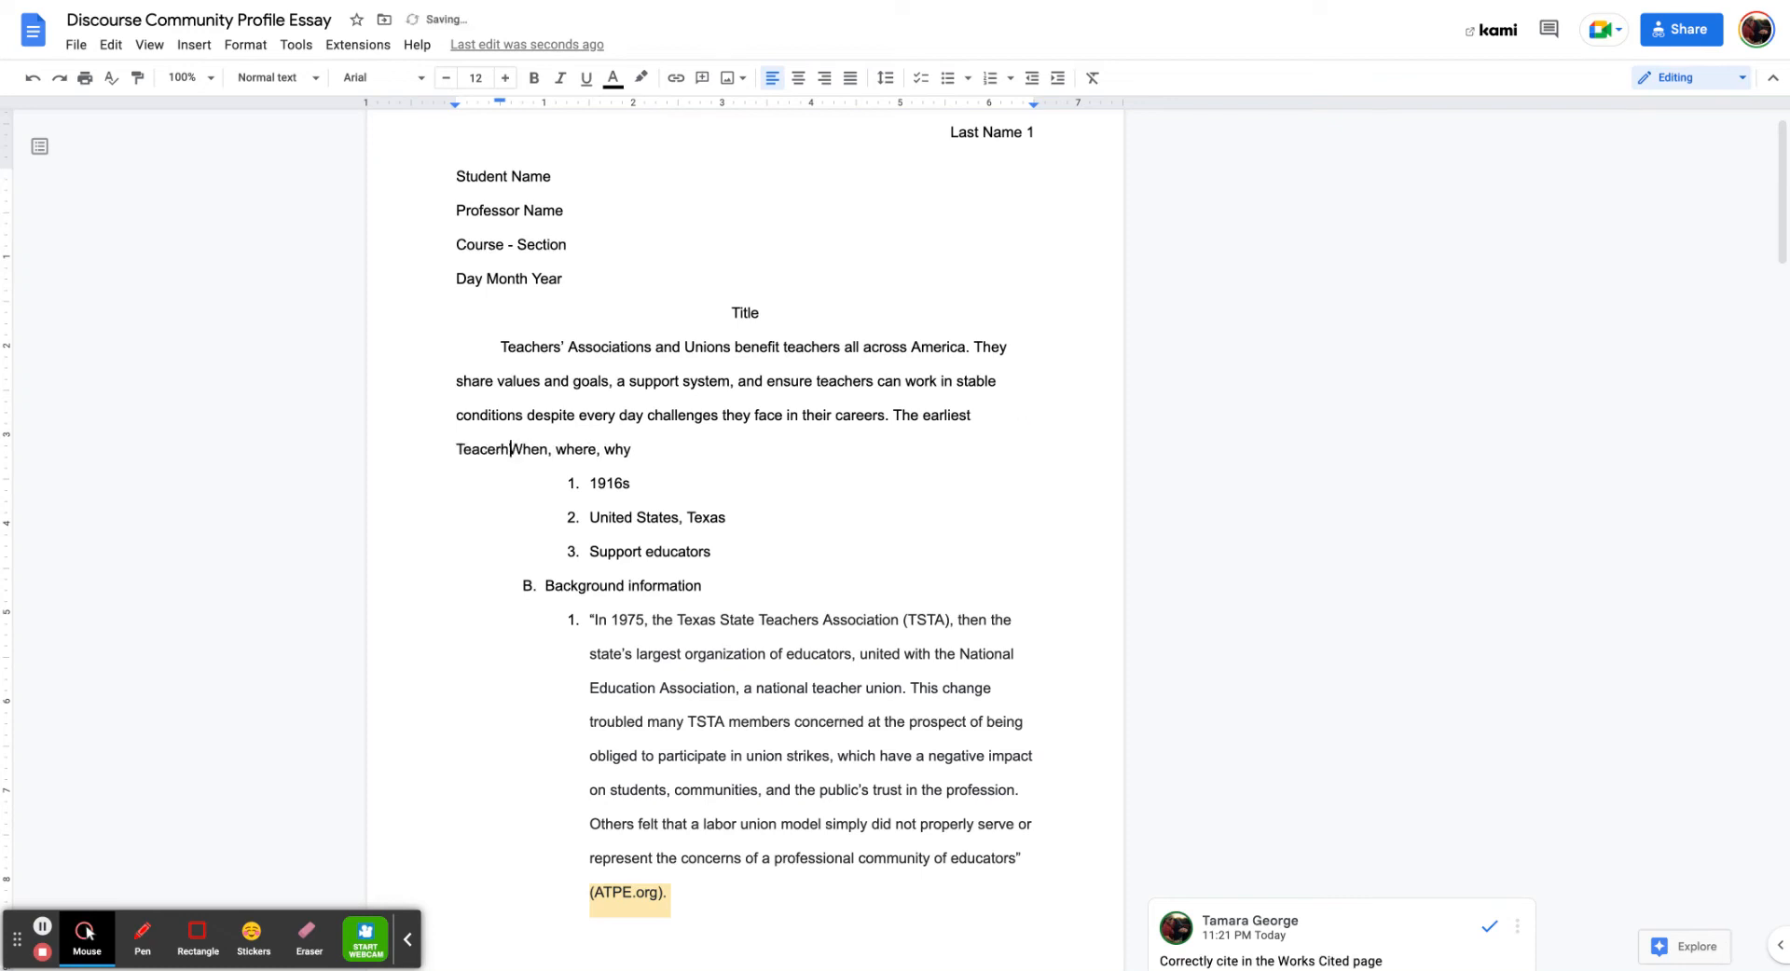
key("BackSpace")
key("BackSpace")
key("BackSpace")
type("her association or federa")
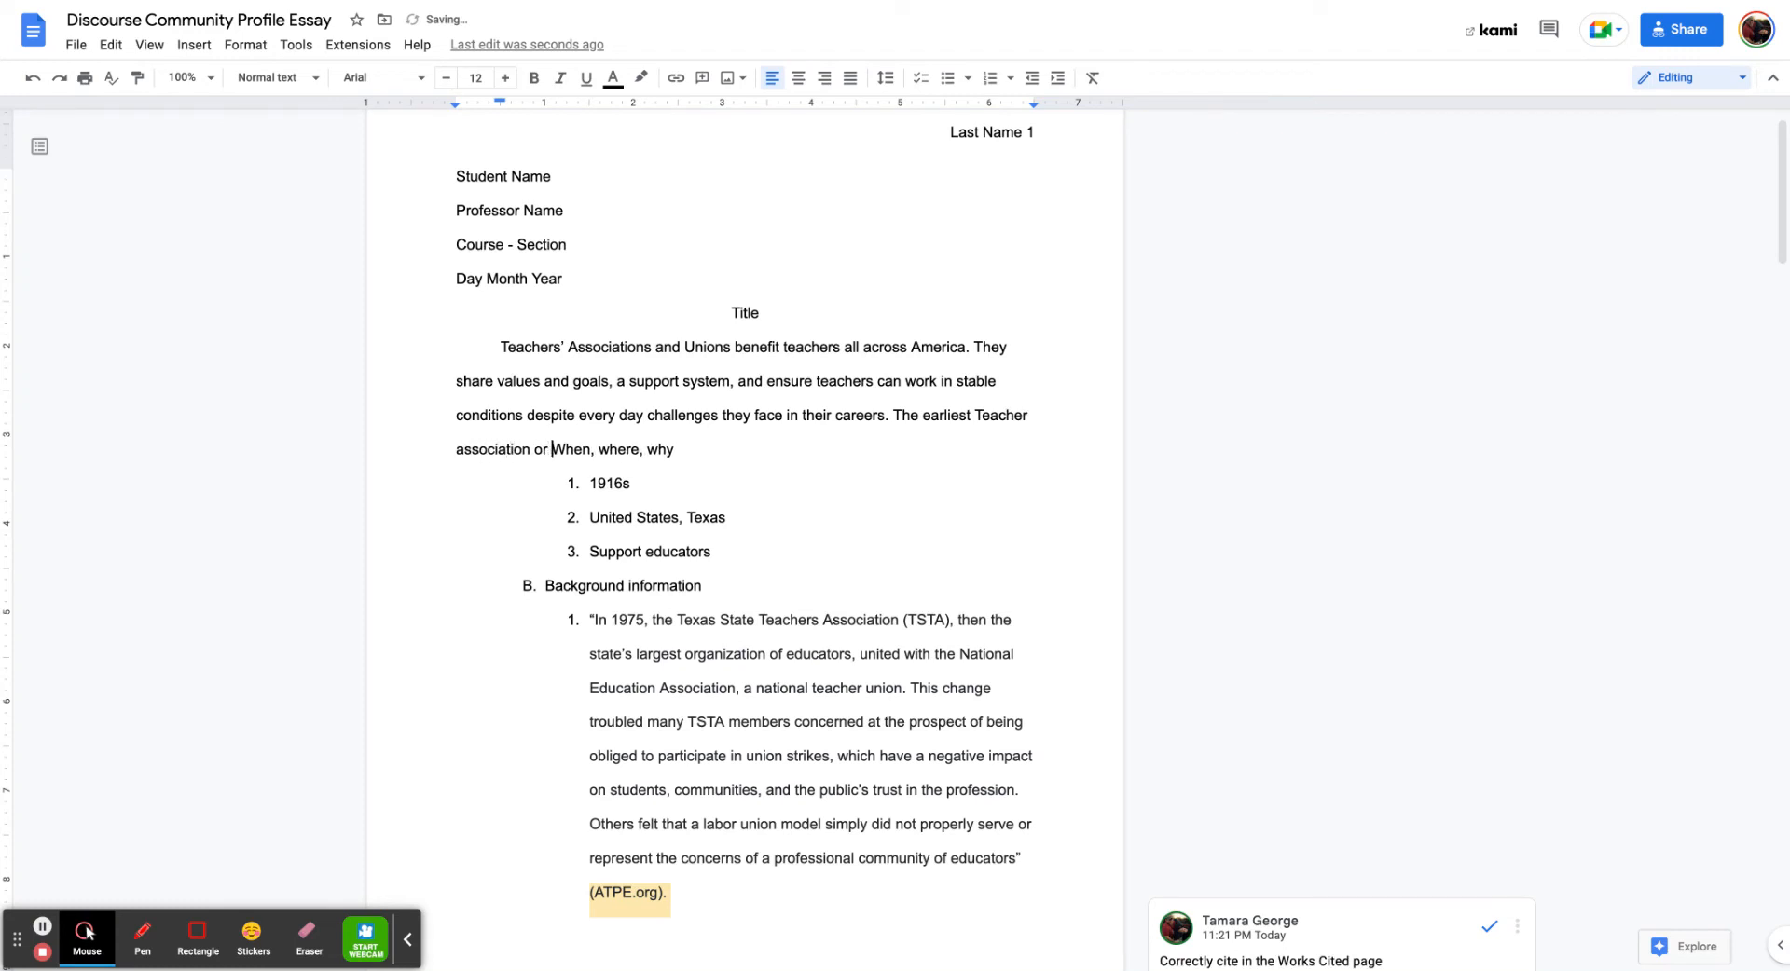
type("tion ")
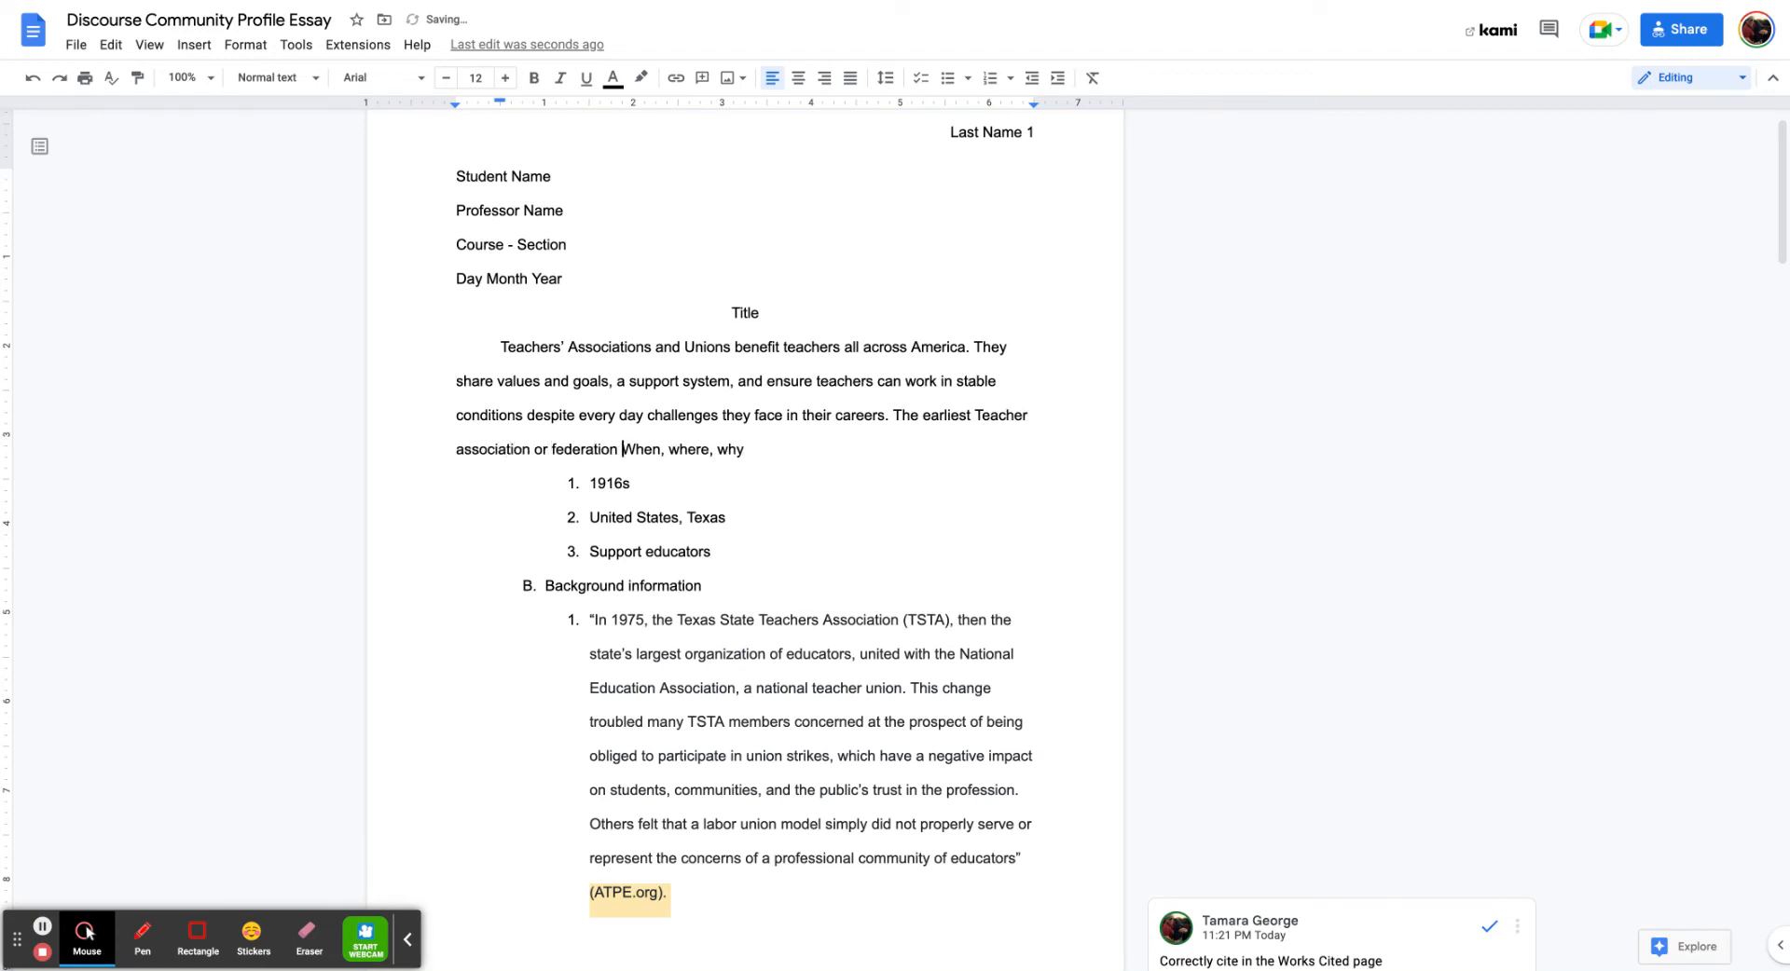
type("started in 1")
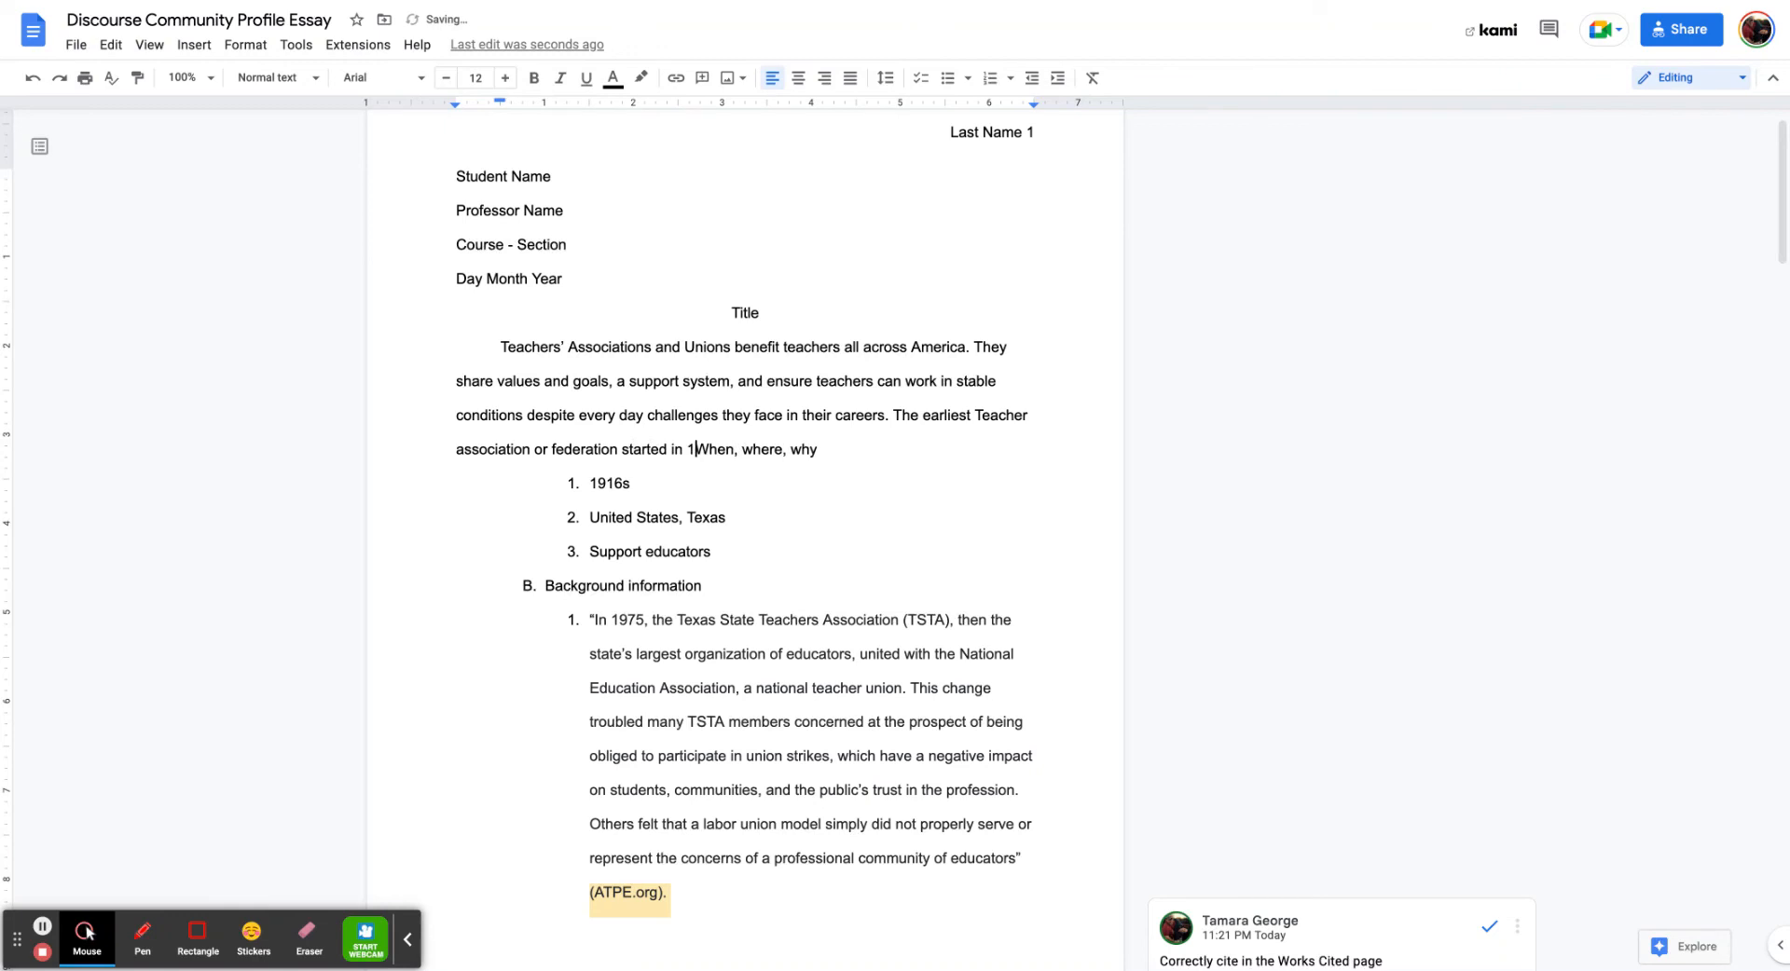
type("916")
key("BackSpace")
key("BackSpace")
key("BackSpace")
key("BackSpace")
Complete the sentence about the earliest association with "Chicago in 1916."
type("Chic")
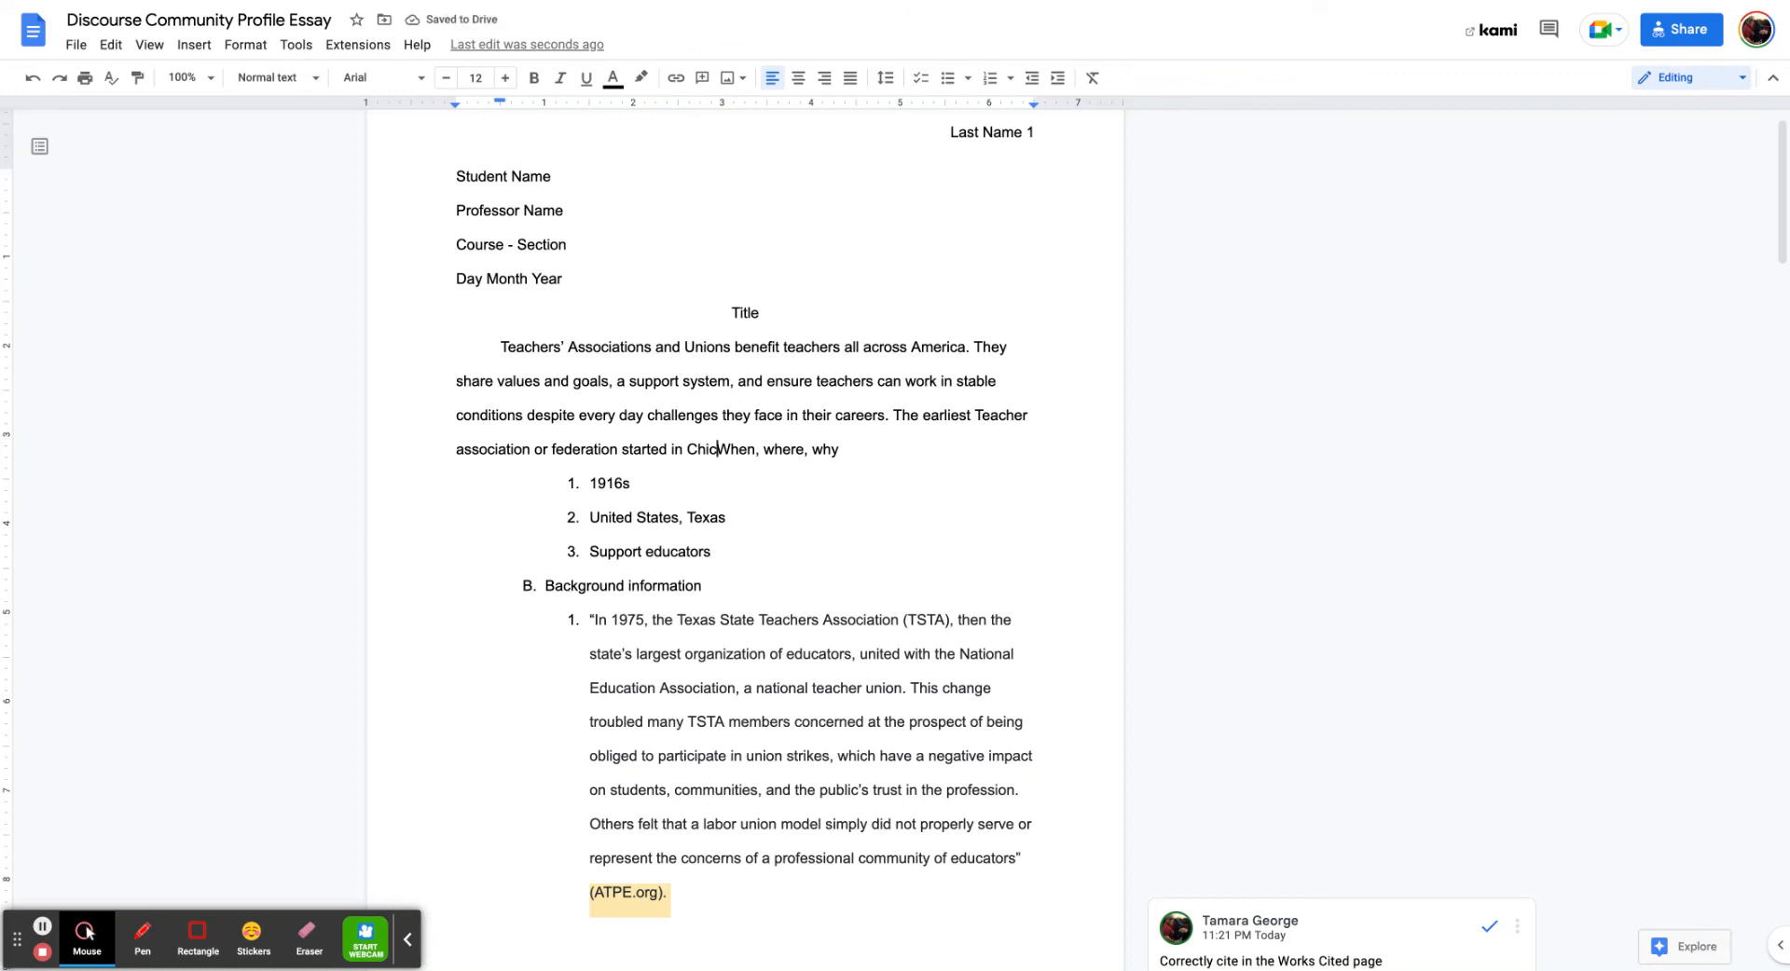
type("ago in 19")
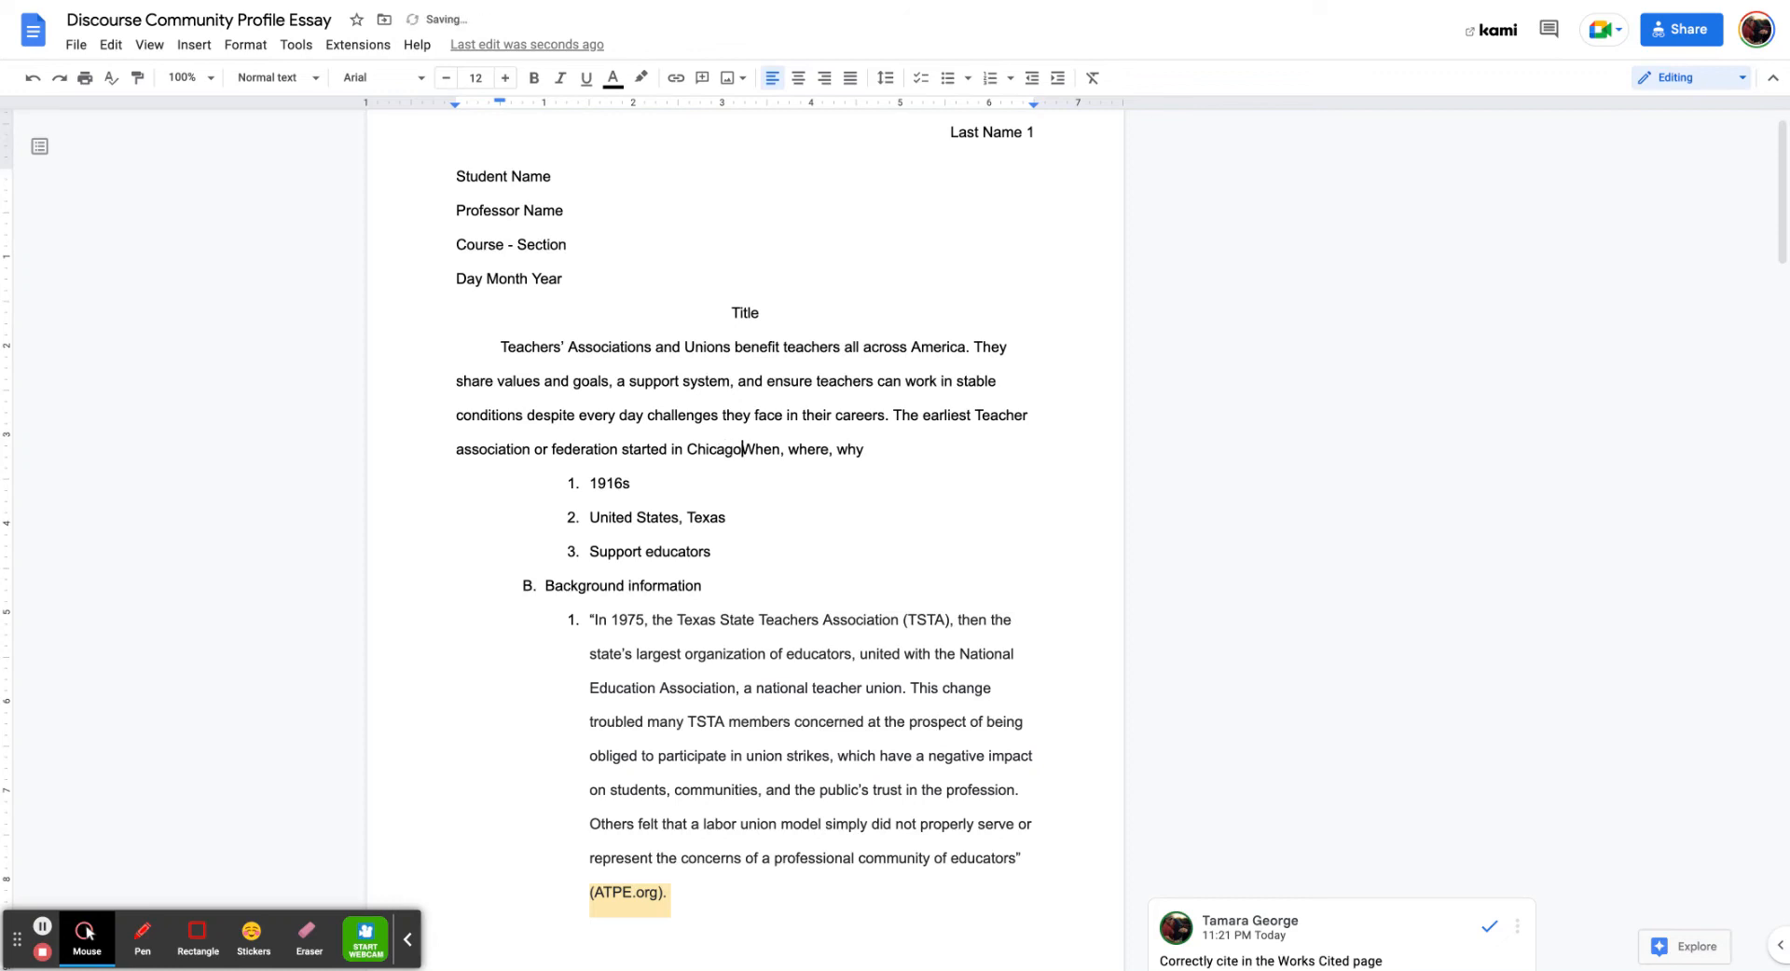
type("16. ")
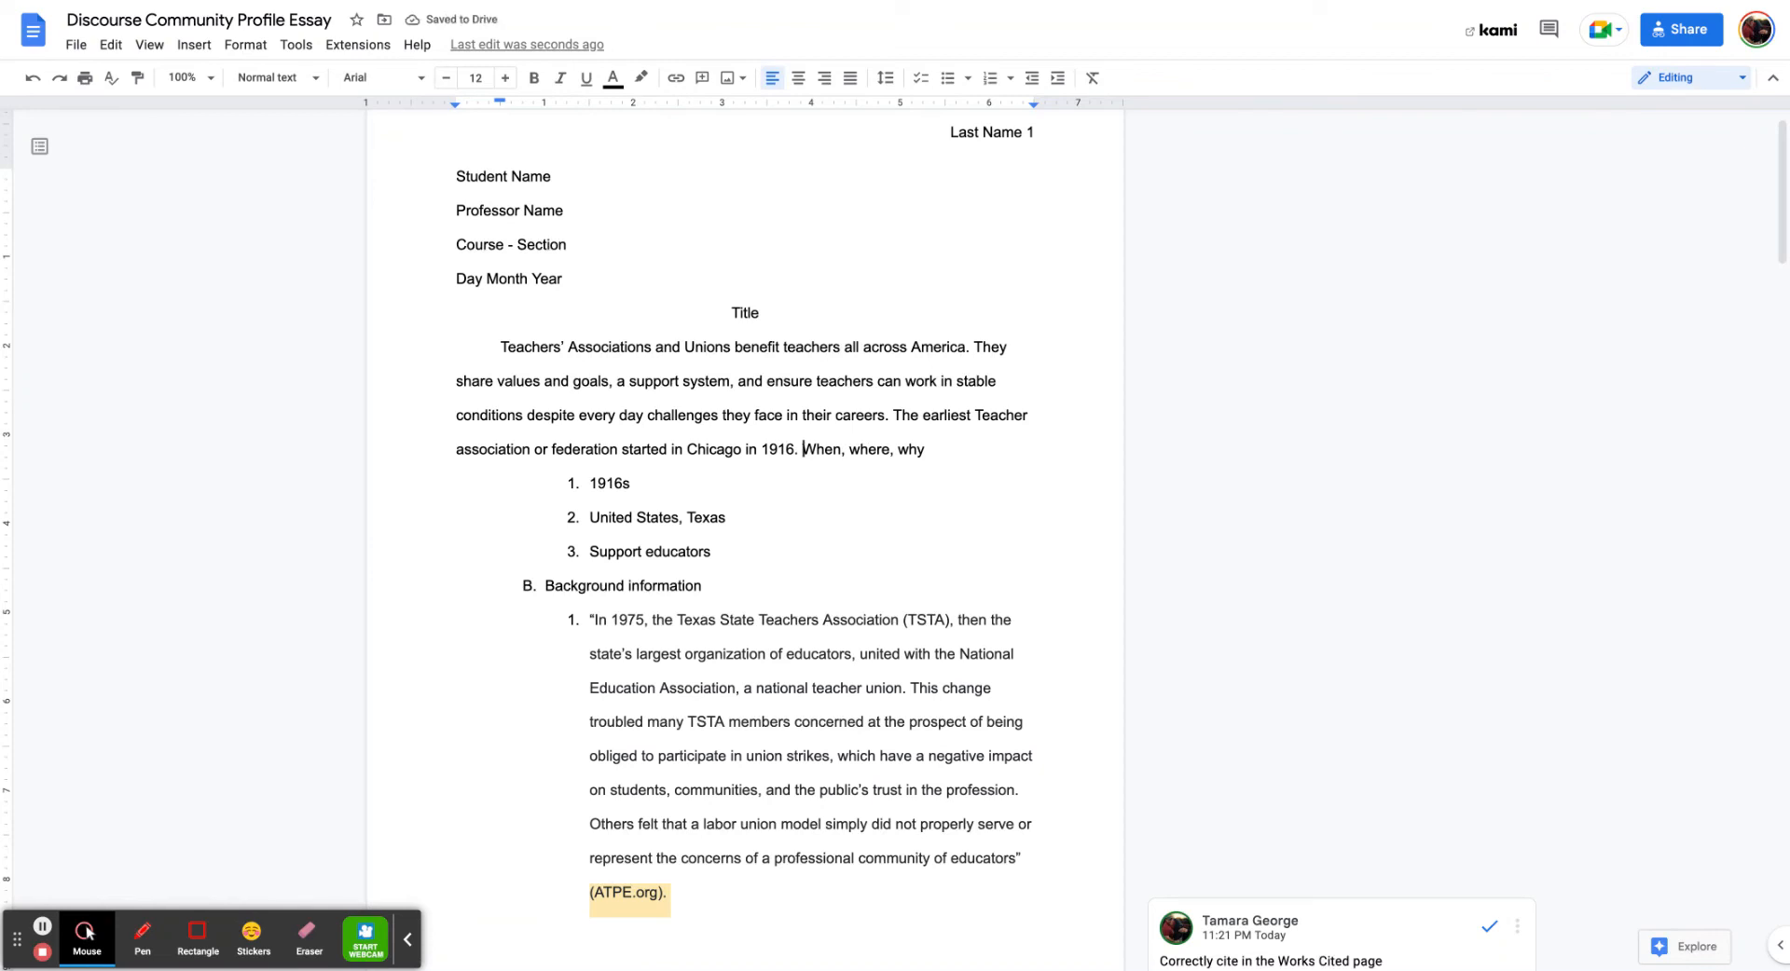
Add the placeholder note and citation "[include why it started, and how it grew and expanded] (AFT.org)." after the 1916 sentence
type("[include wh")
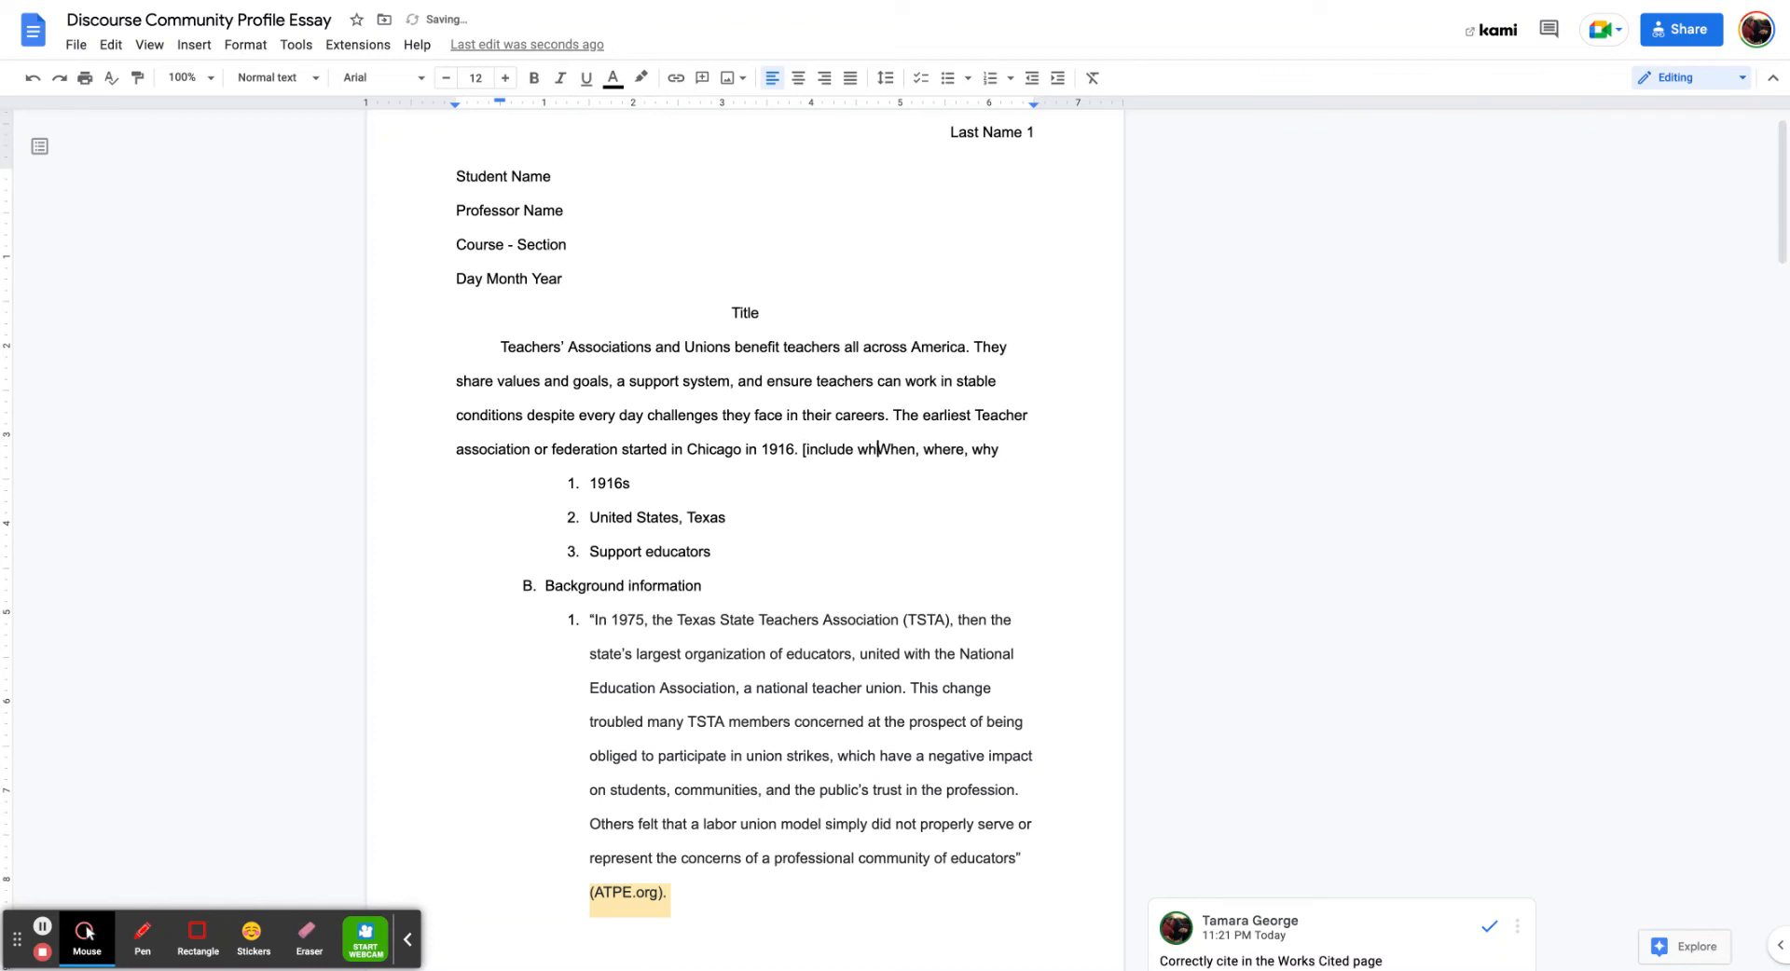
type("y it star")
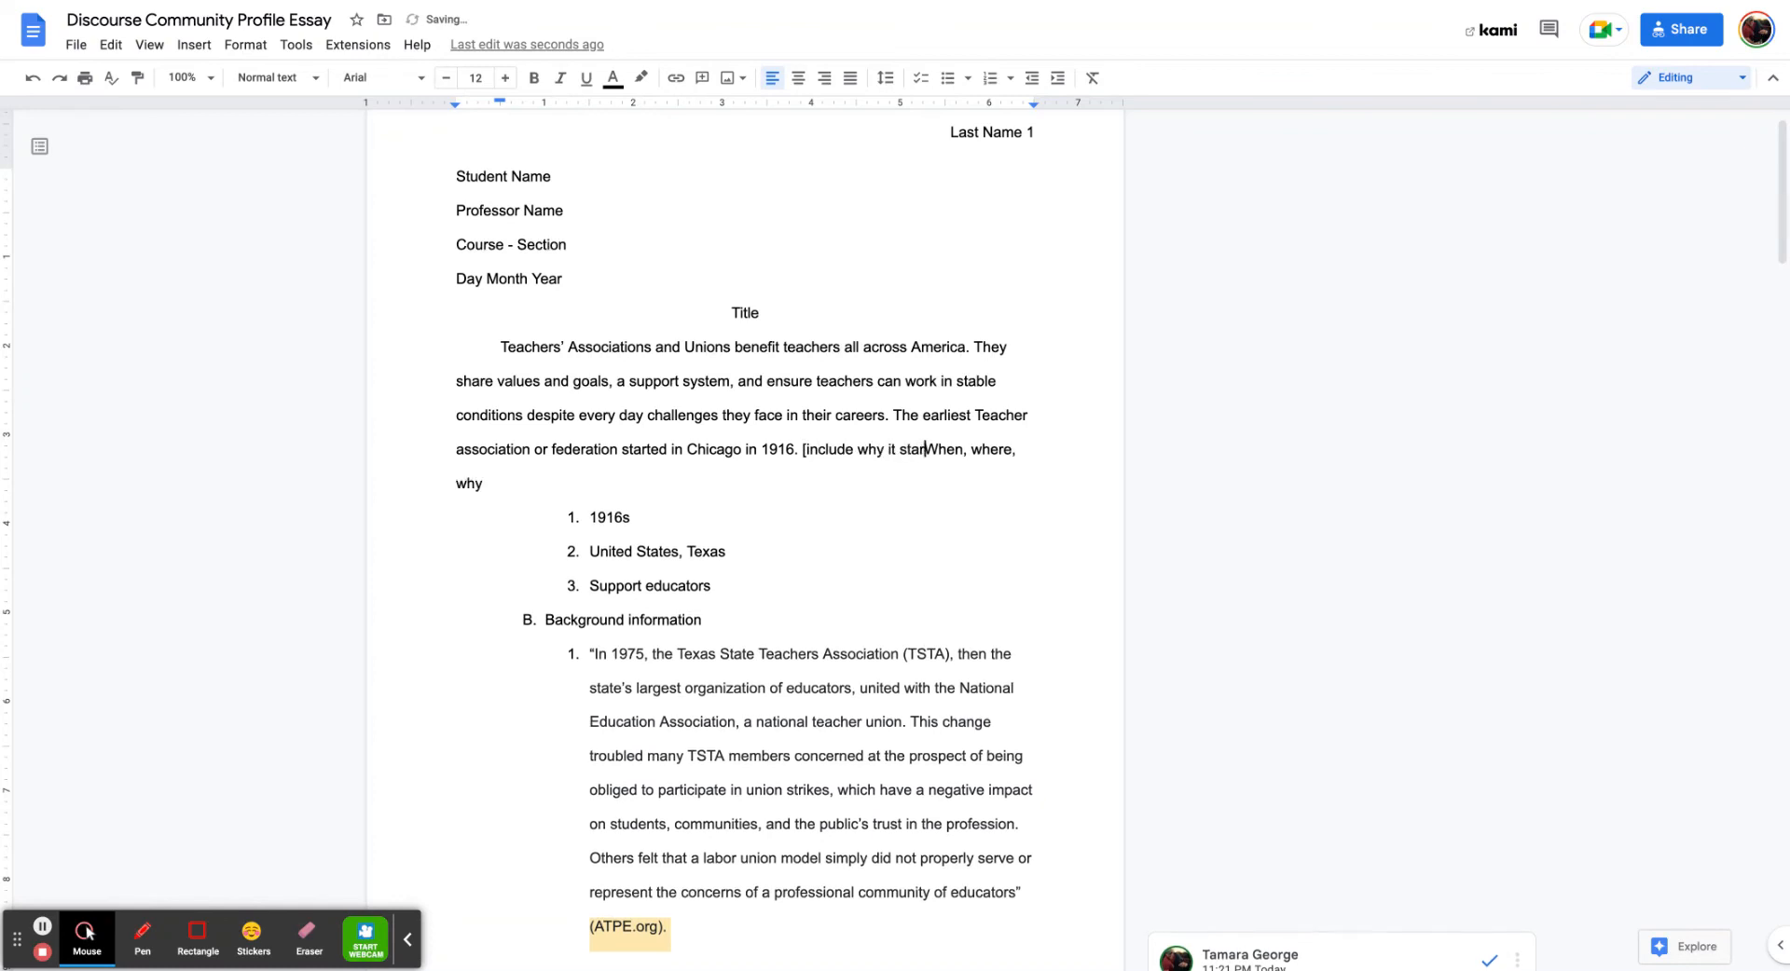
type("ted, and how it grew")
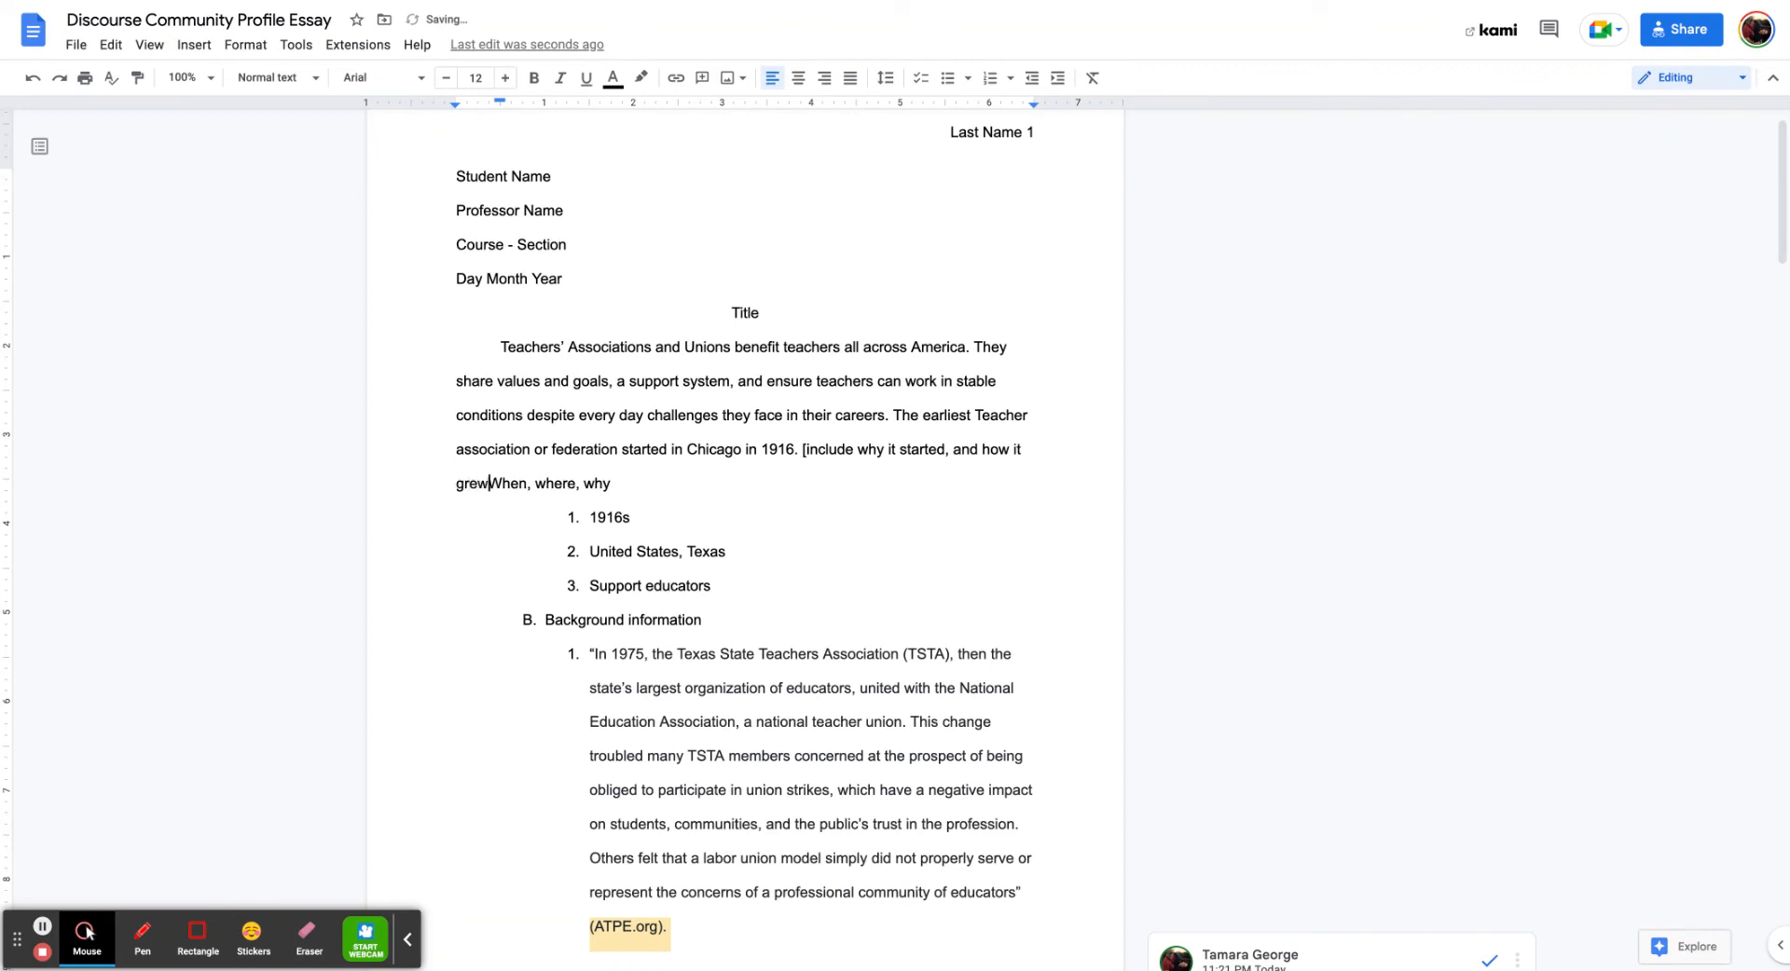
type(" and expanded")
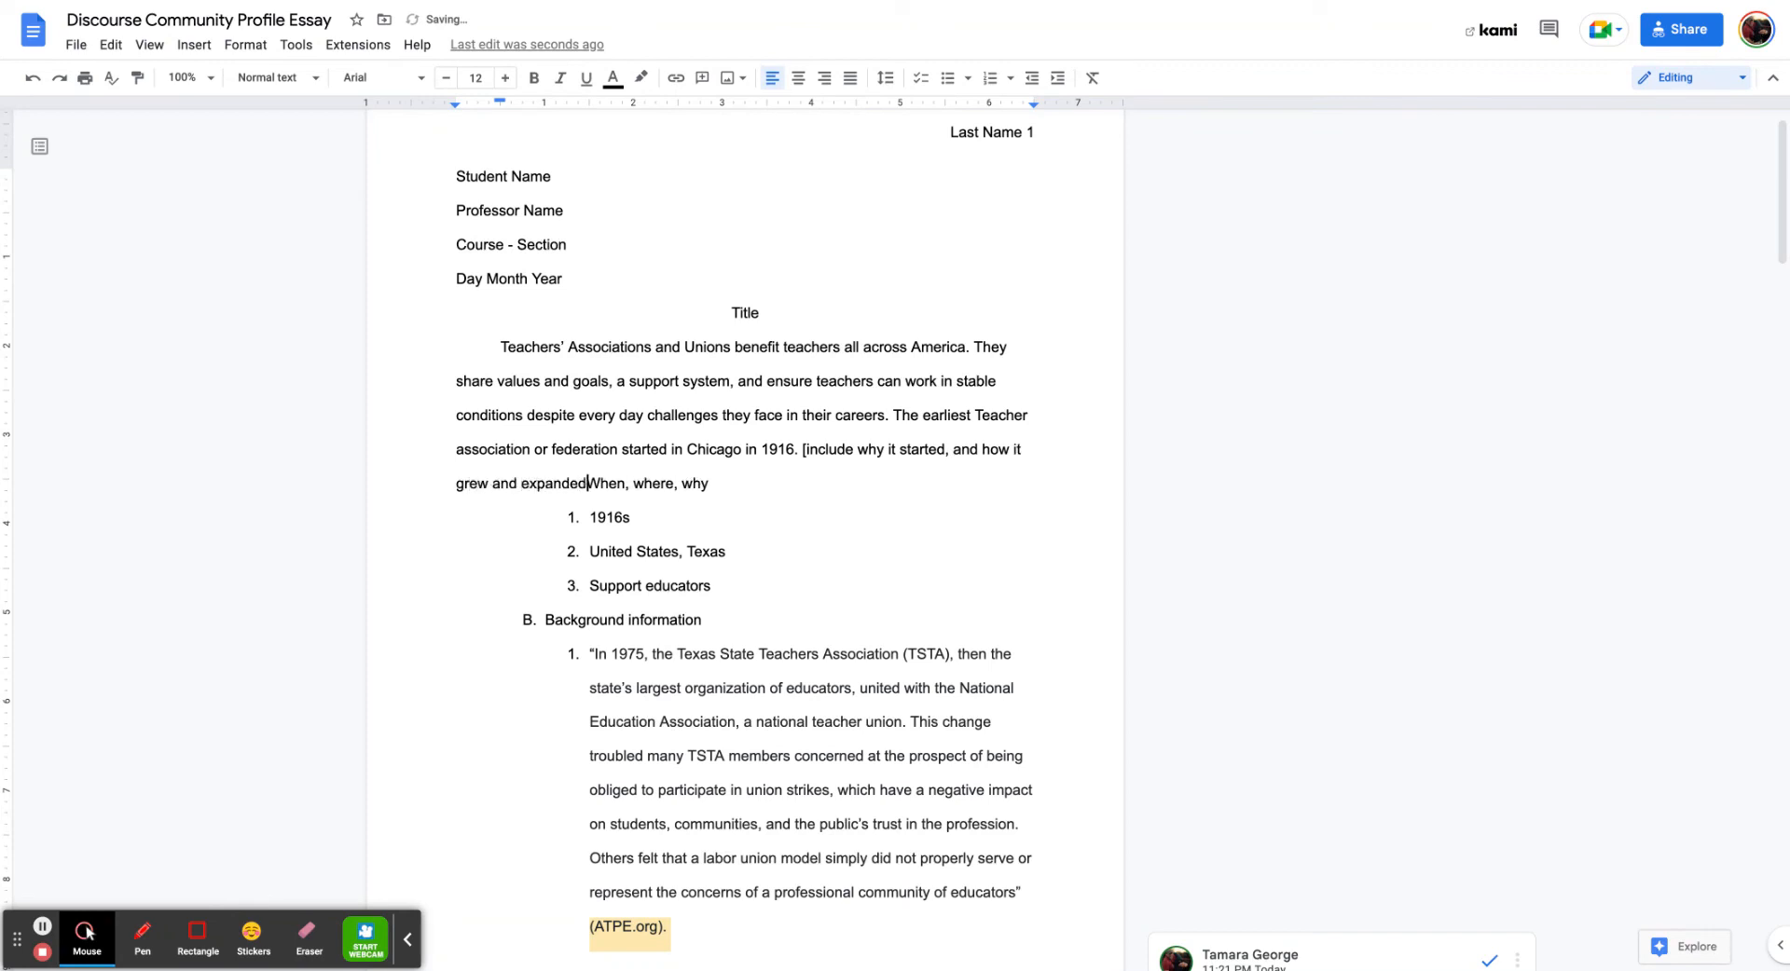
type("] (AFT.org).")
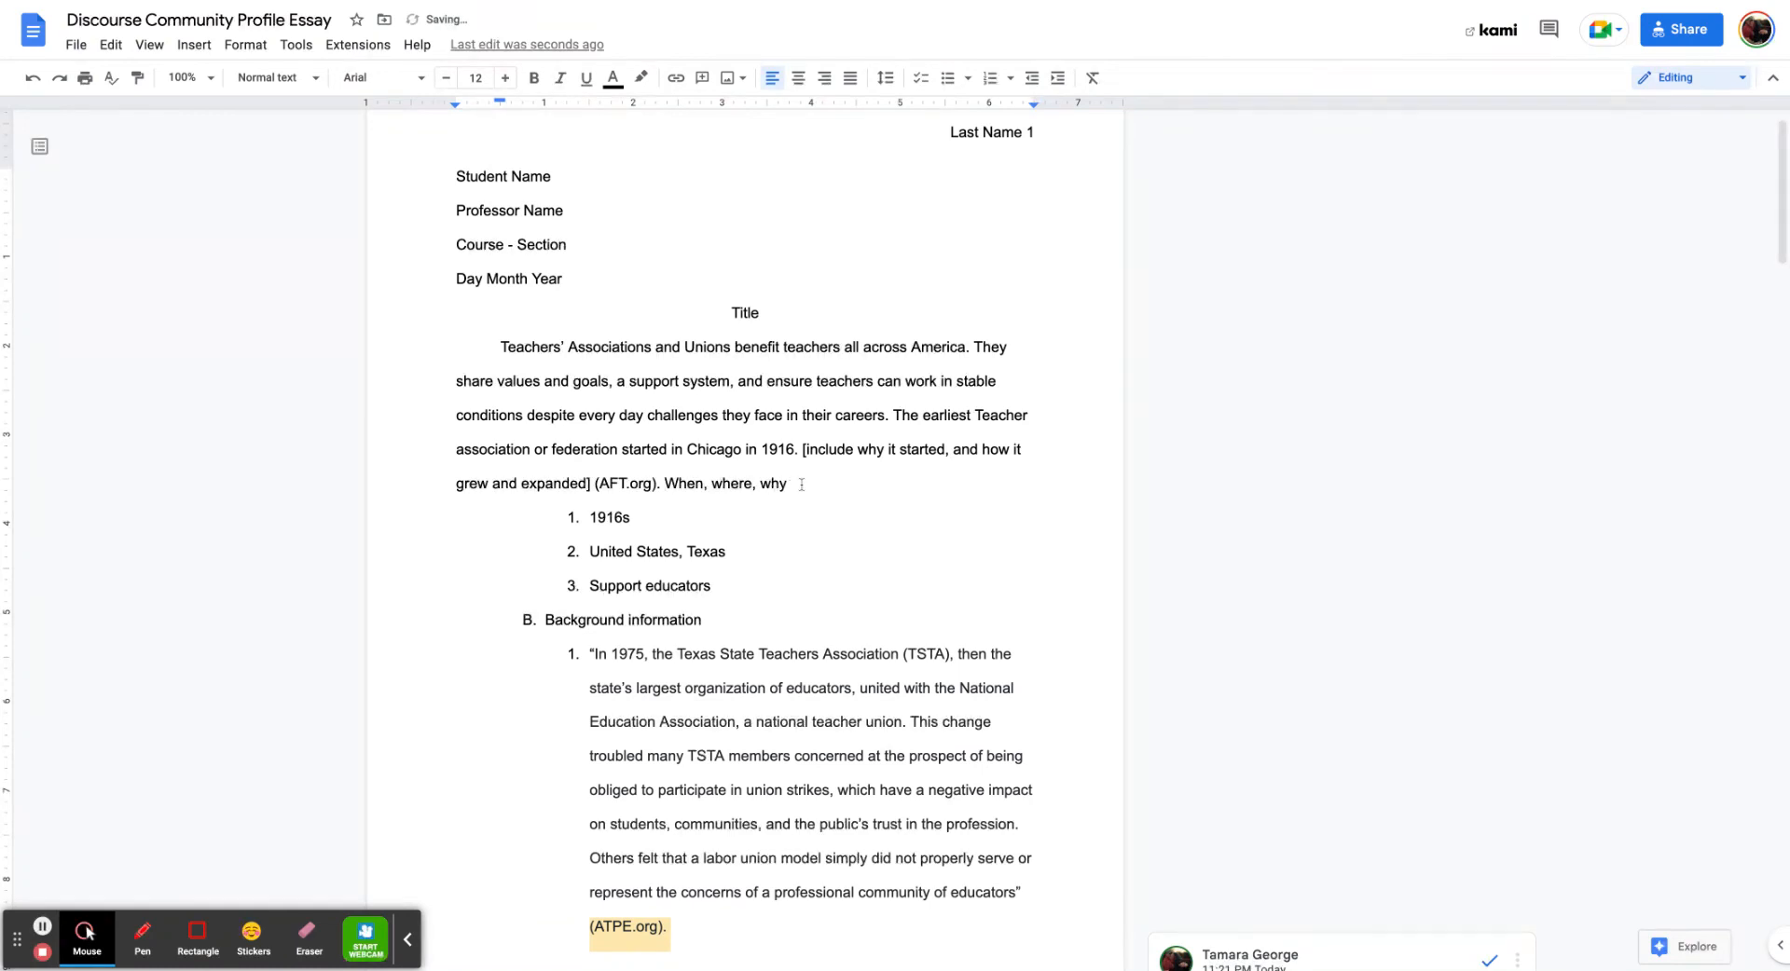
Delete the leftover "When, where, why" text and its three sub-points "1916s", "United States, Texas" and "Support educators"
left_click_drag(666, 485, 801, 484)
key("BackSpace")
left_click_drag(731, 591, 564, 513)
key("BackSpace")
key("BackSpace")
key("BackSpace")
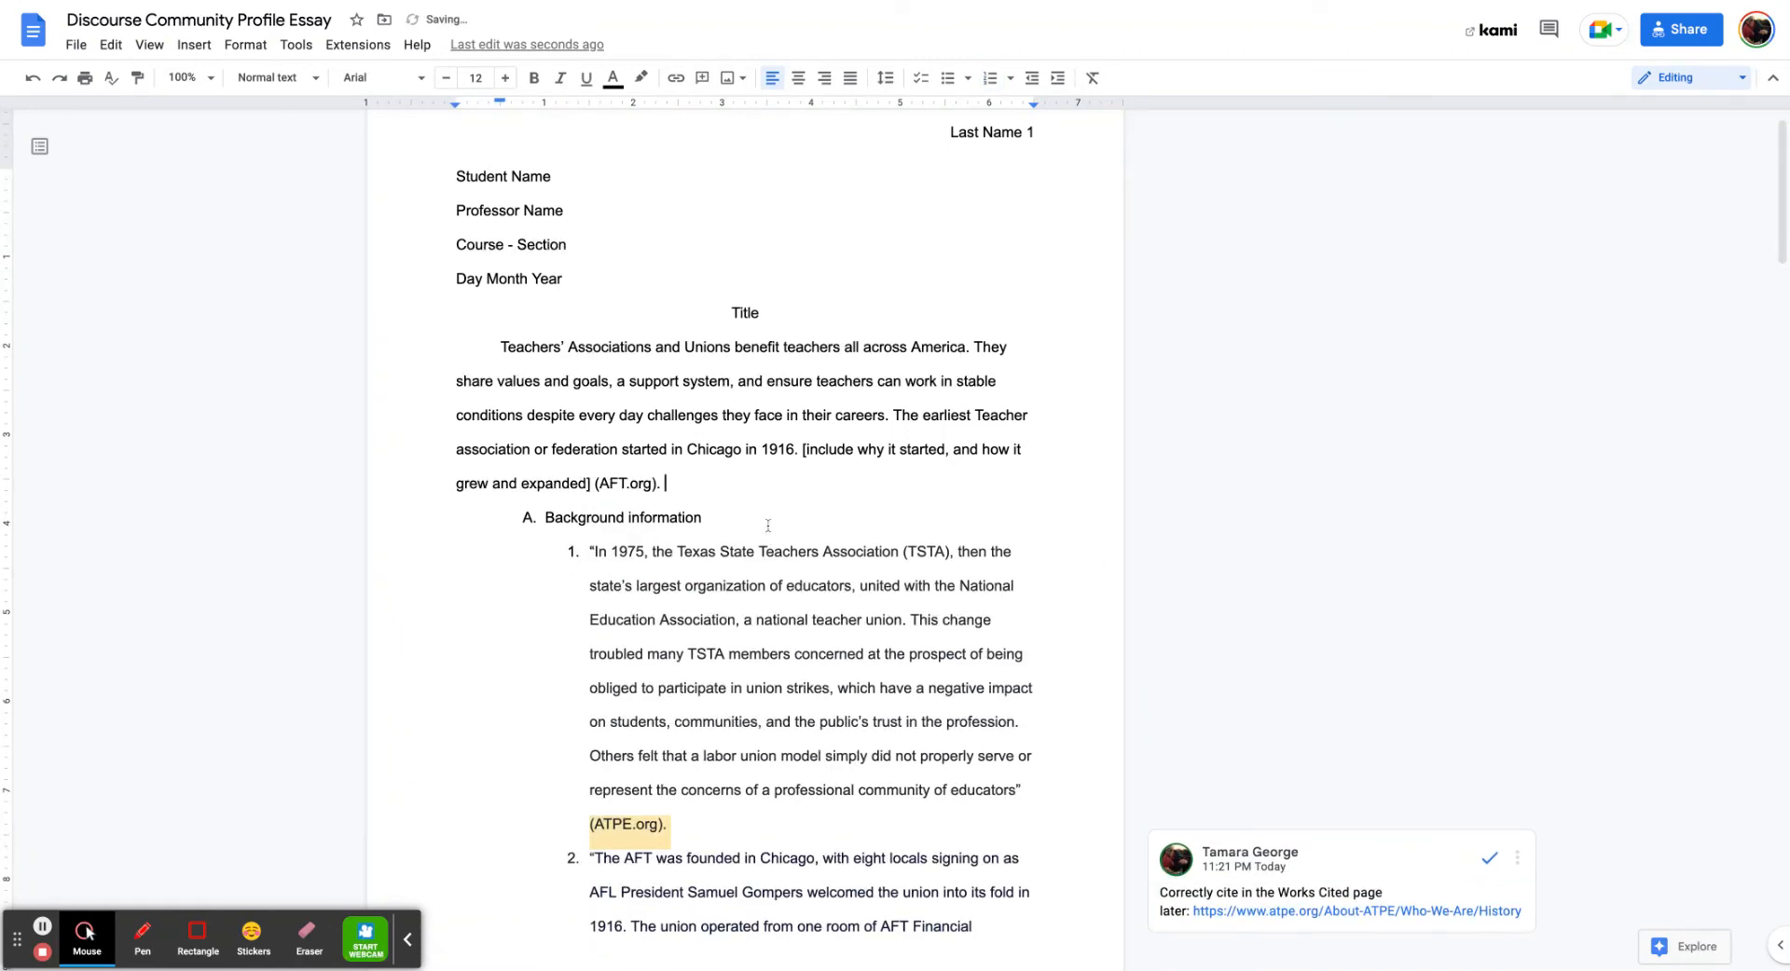
Delete the "Background information" outline heading and its list marker below the introduction paragraph
left_click_drag(706, 520, 472, 535)
key("BackSpace")
key("BackSpace")
key("BackSpace")
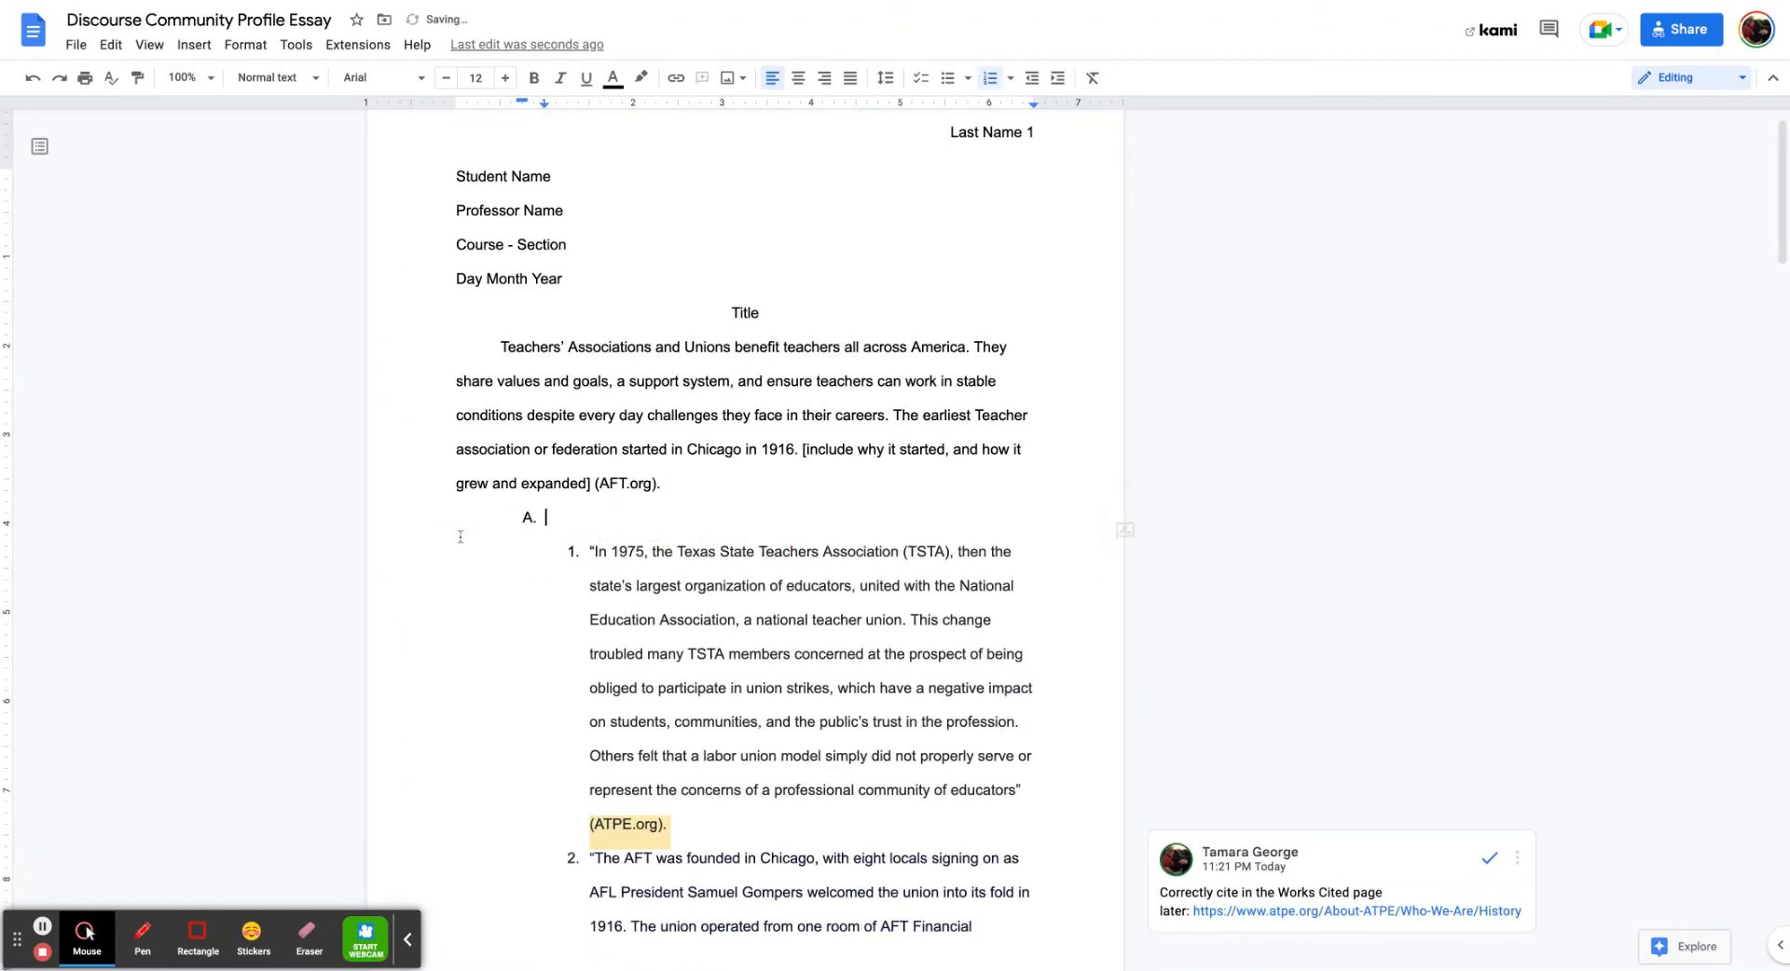
Add "Later, another teacher association was founded in 1975." to the introduction and lowercase "teacher" in the sentence about the earliest association
type("L")
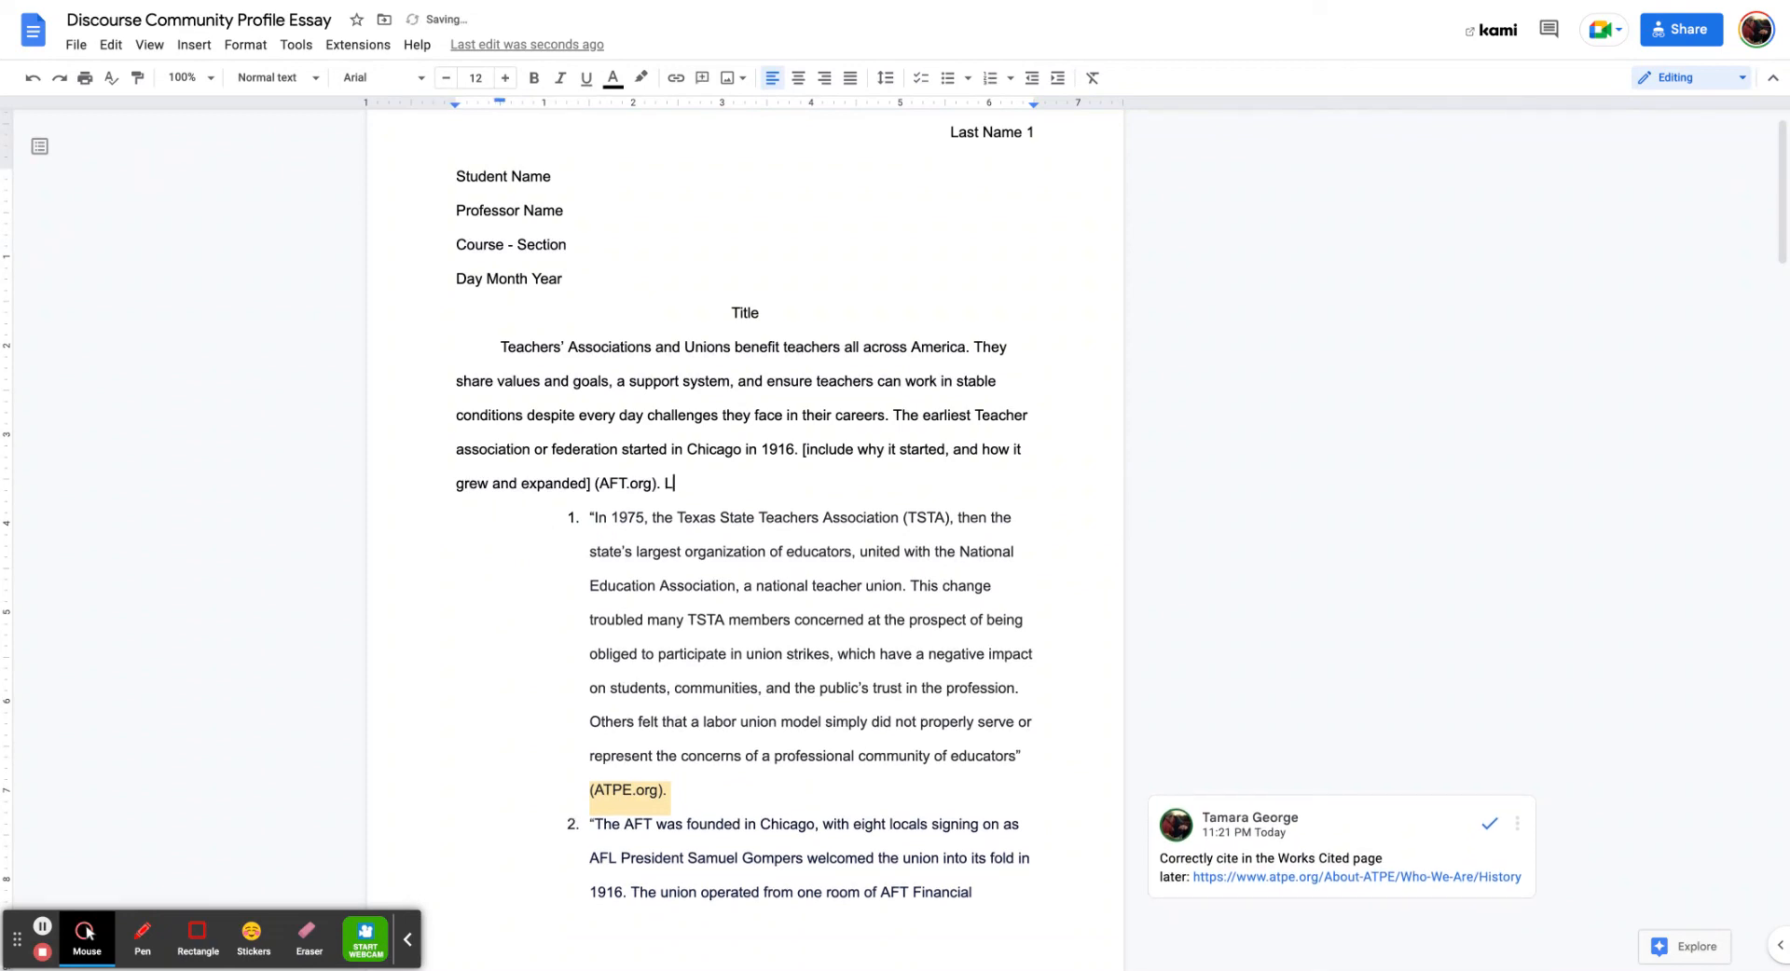
type("ater, another teacher as")
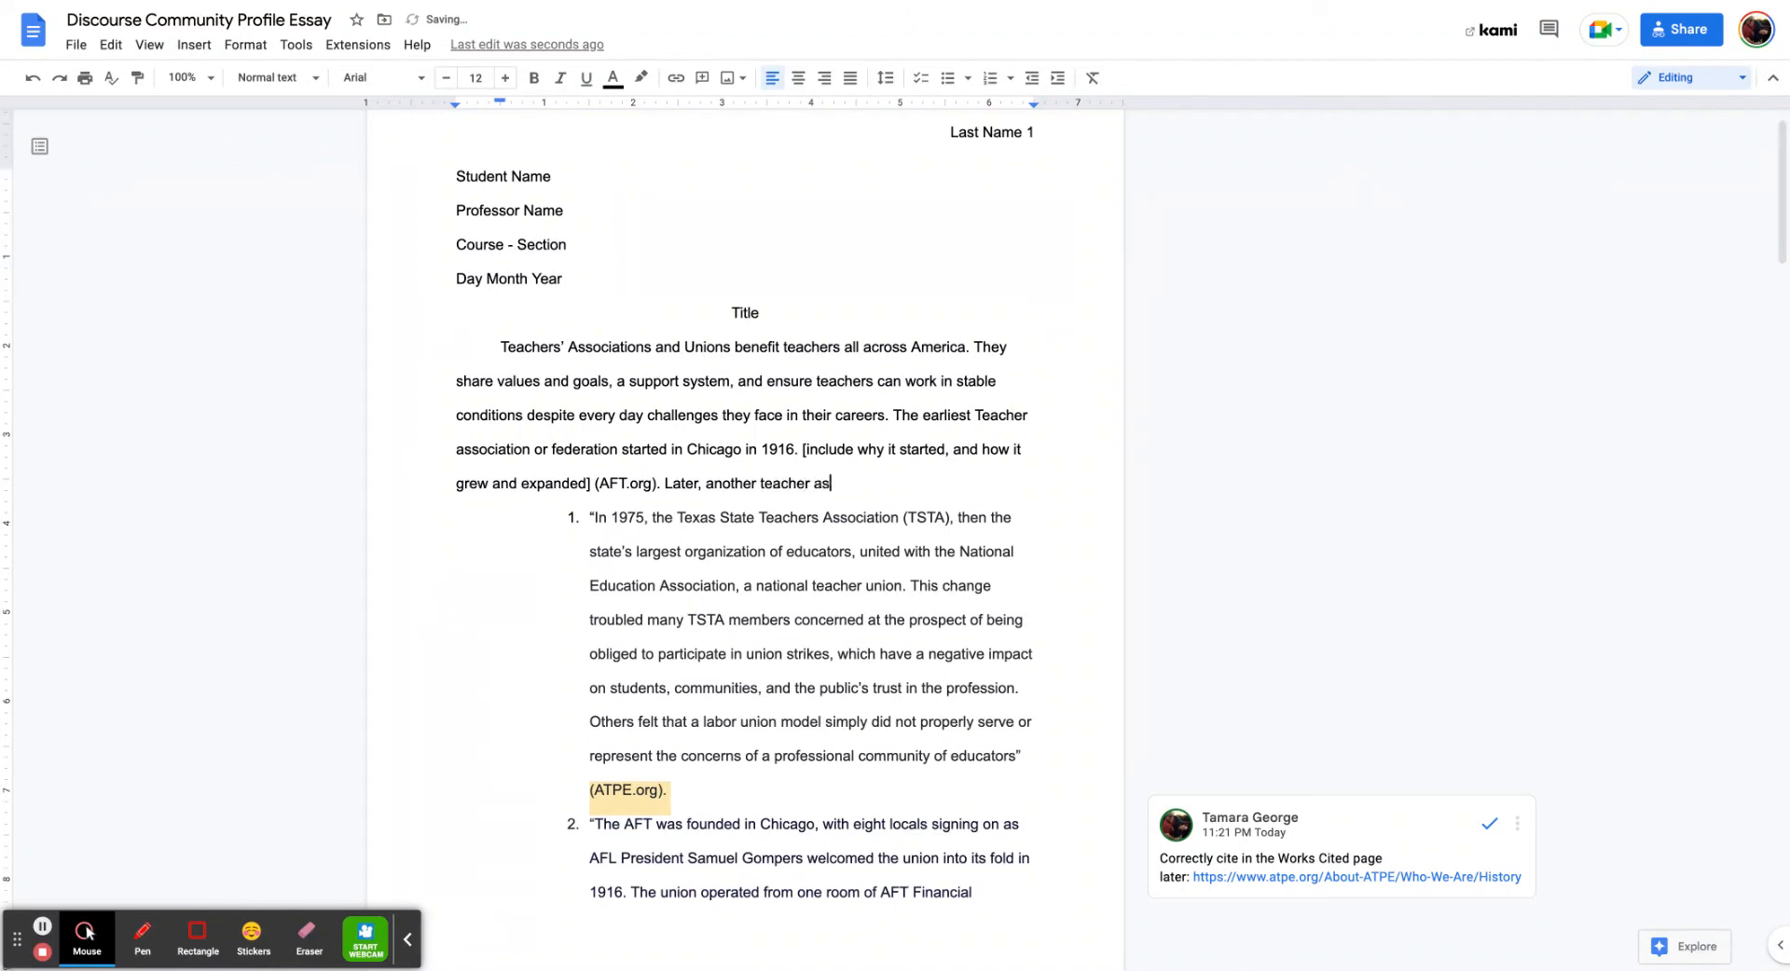
type("sociation")
key("BackSpace")
left_click(939, 474)
type("was fou")
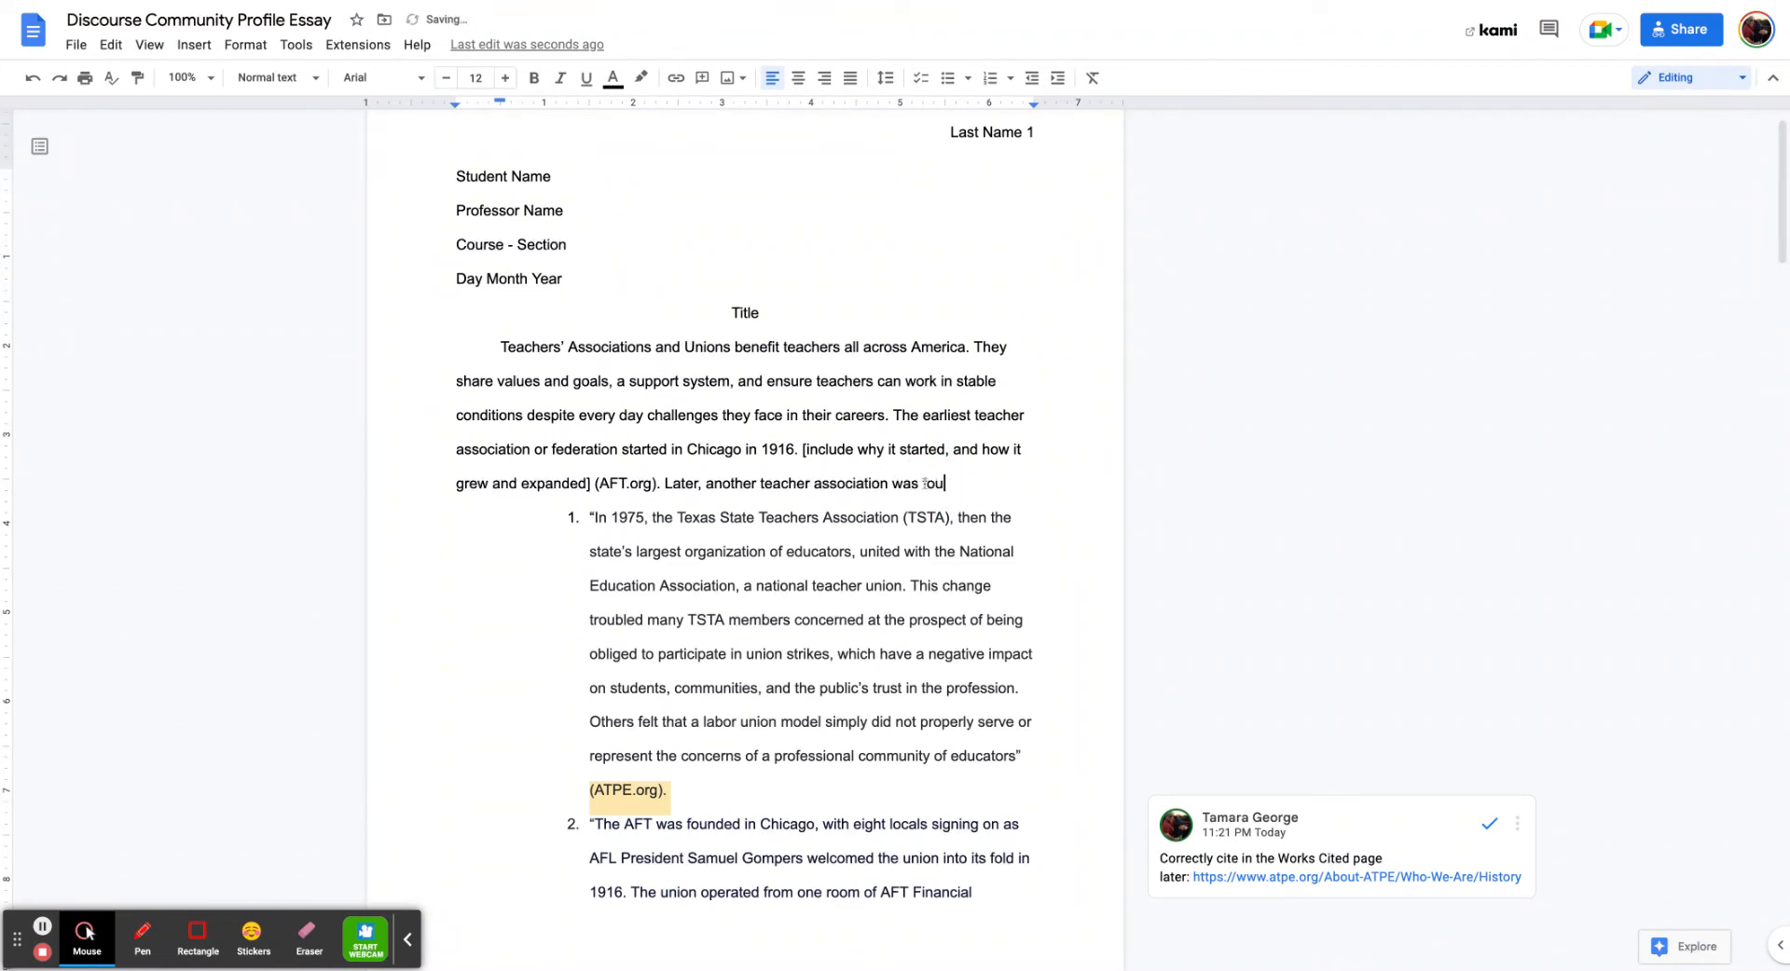
type("nded in 1975.")
Begin the following introduction sentence with "TSTA, Texas State Teachers Association, now known as", writing "Teachers" without an apostrophe
key("Return")
type("TSTA")
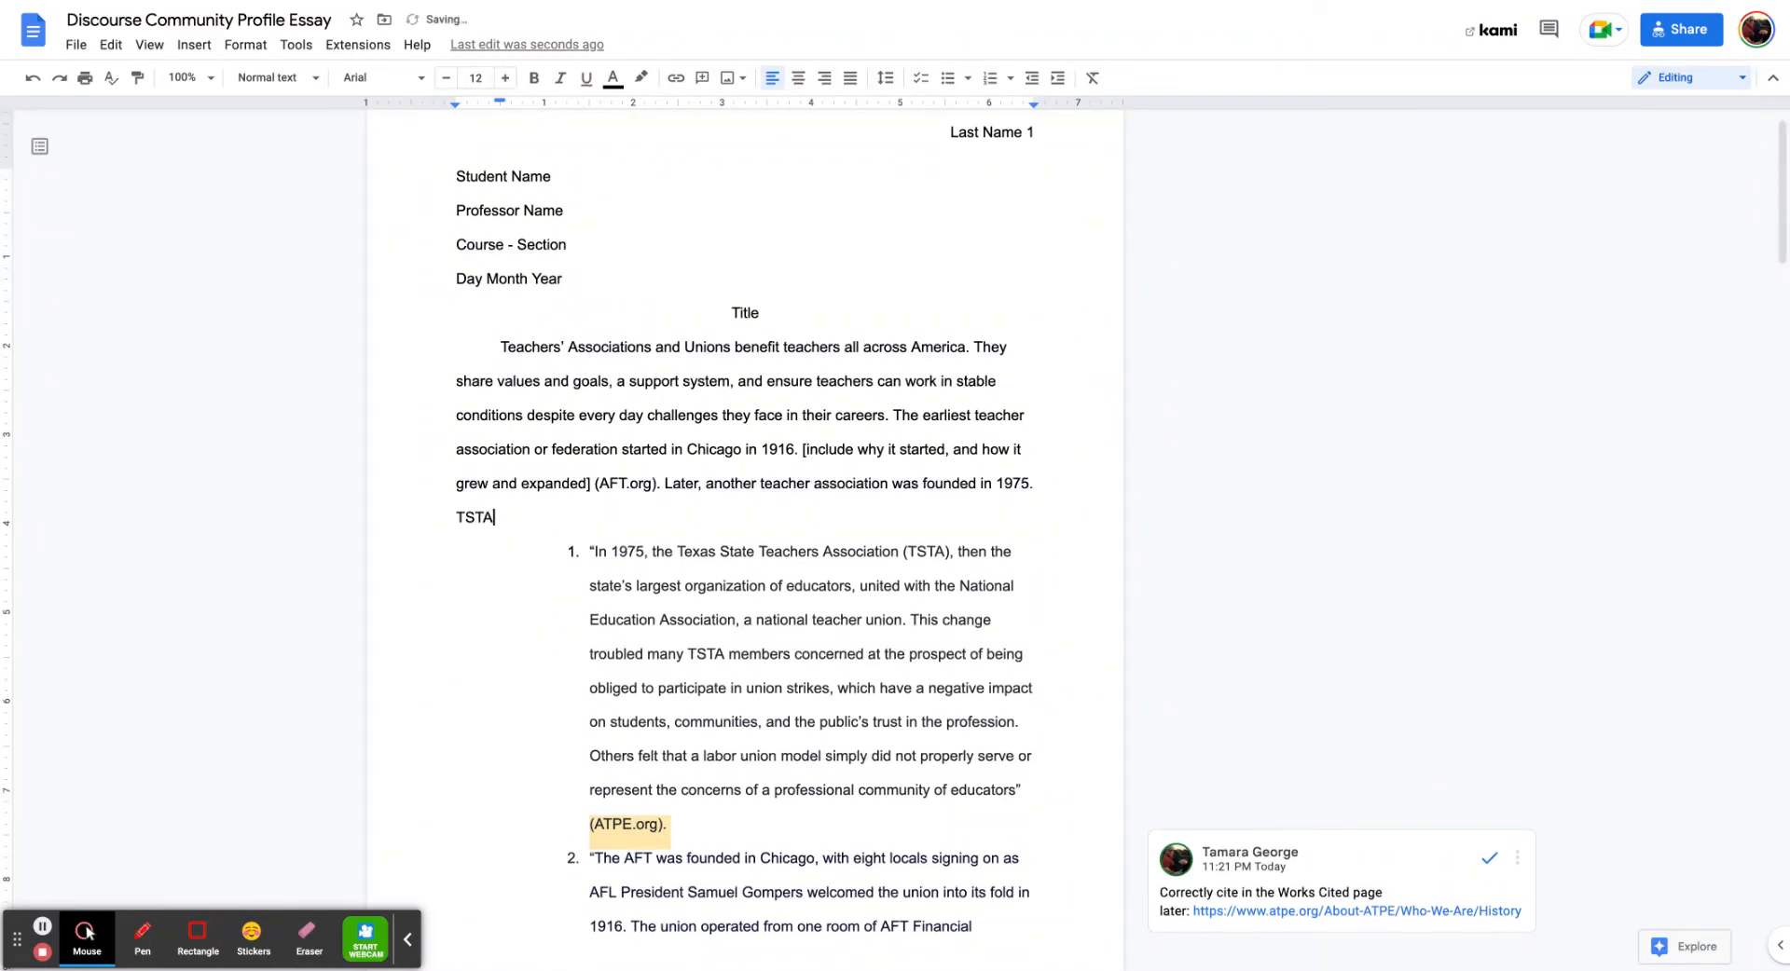
type(", Texas State Teache")
key("BackSpace")
key("BackSpace")
type("her's Asso")
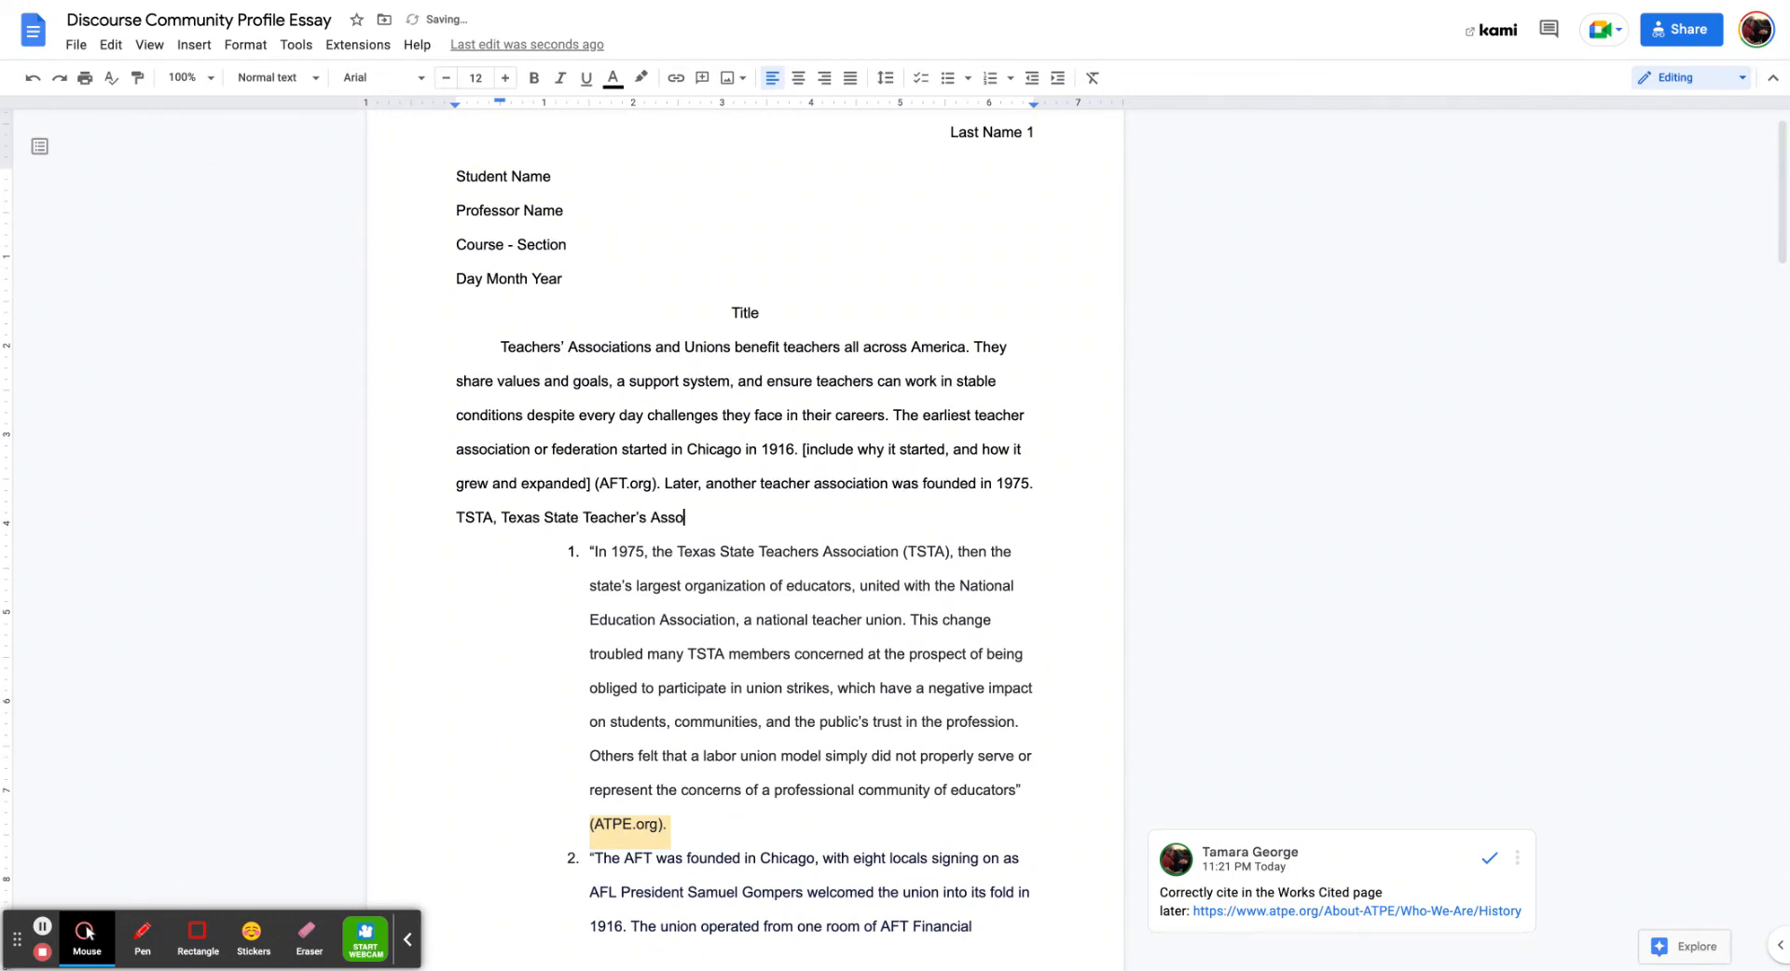
type("ciation, now known as")
left_click(611, 517)
left_click(679, 498)
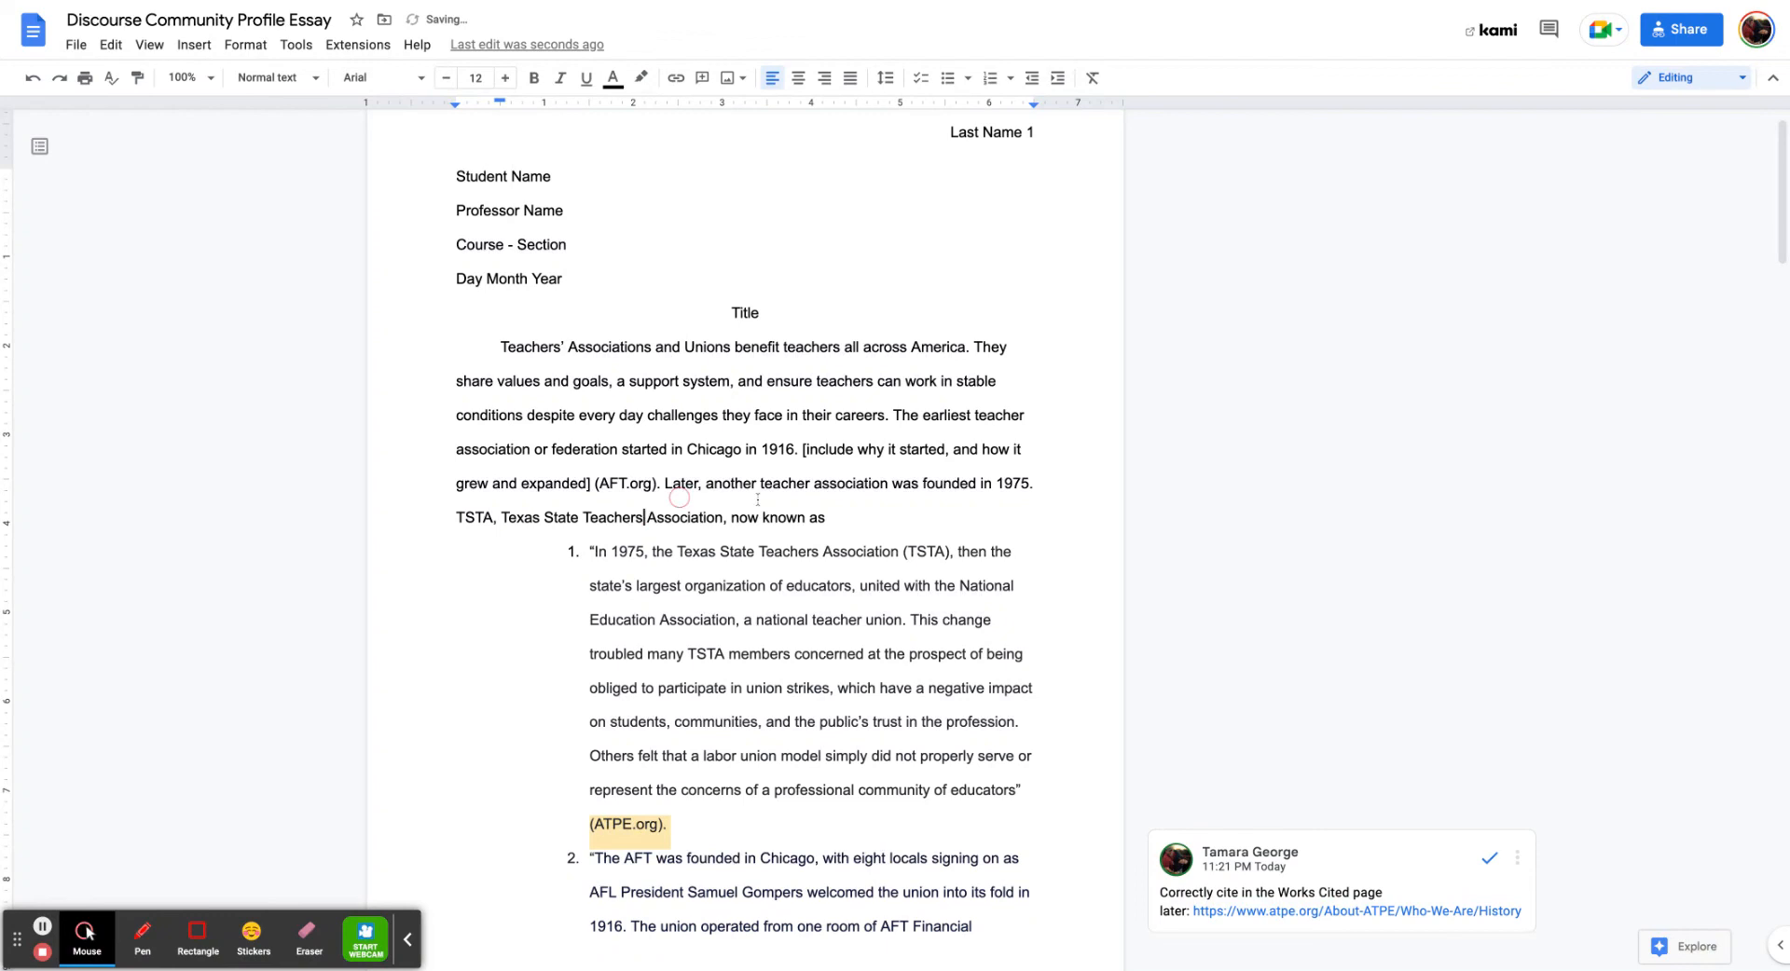
Continue the TSTA sentence with the current name "ATPE, Association of Texas Professional Educators"
double_click(848, 514)
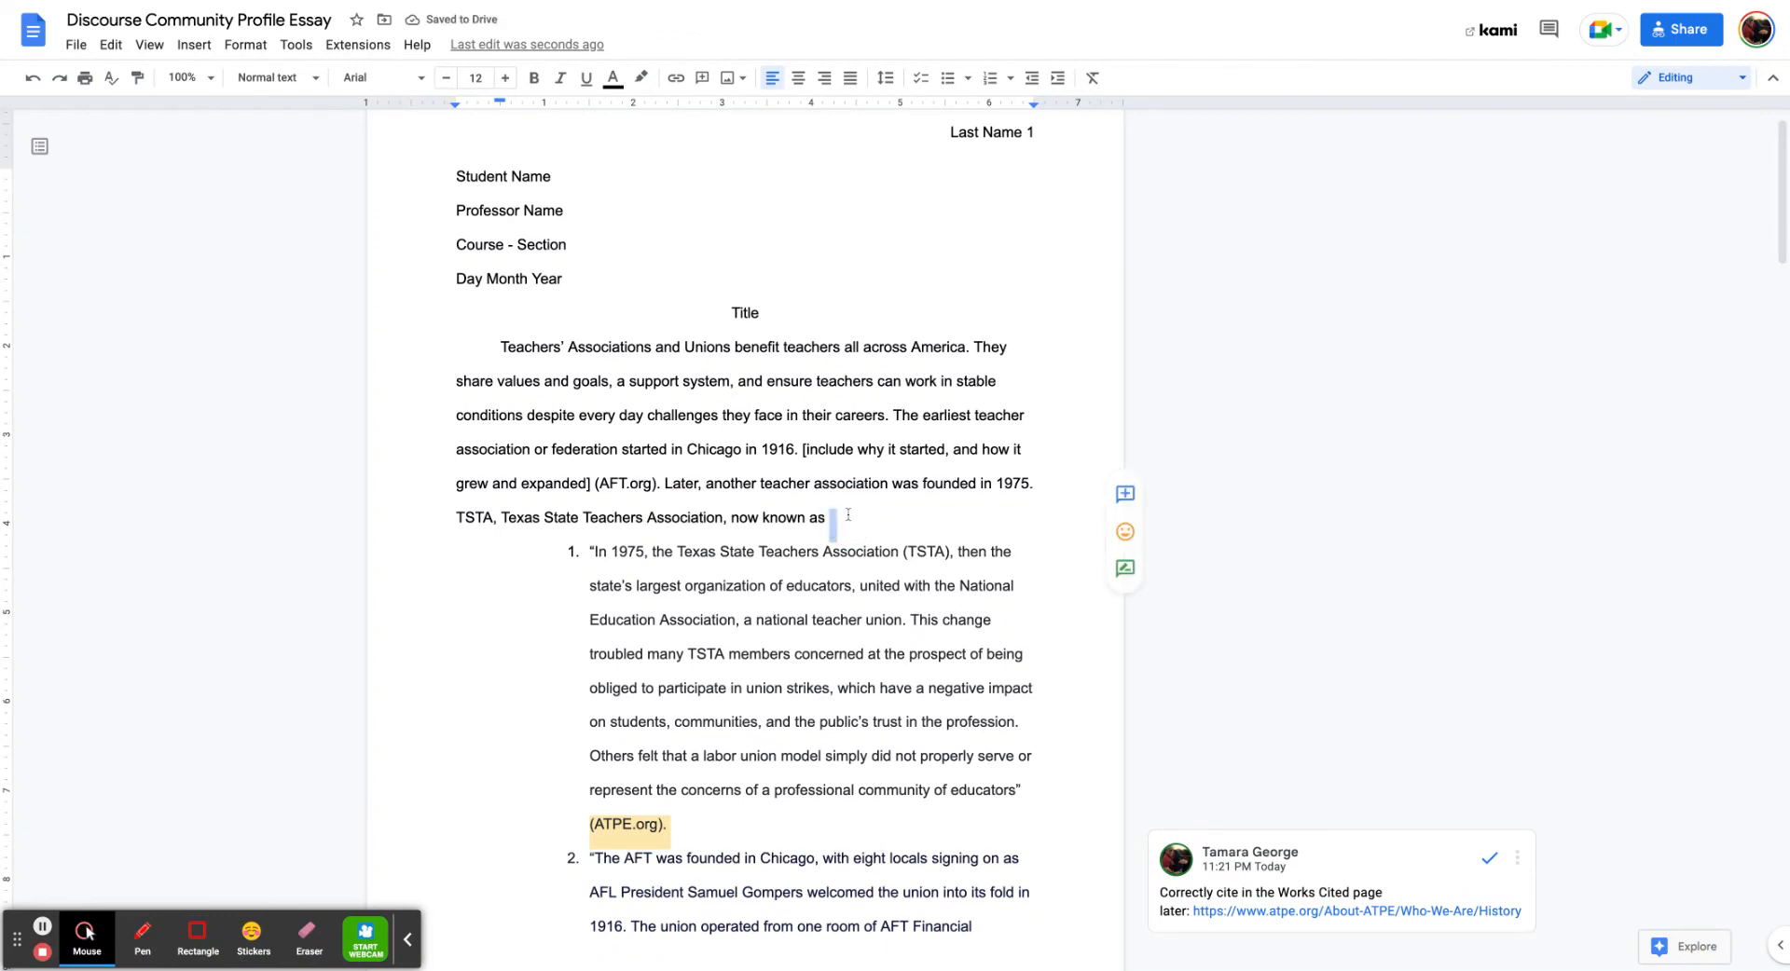
type("ATPE, American ")
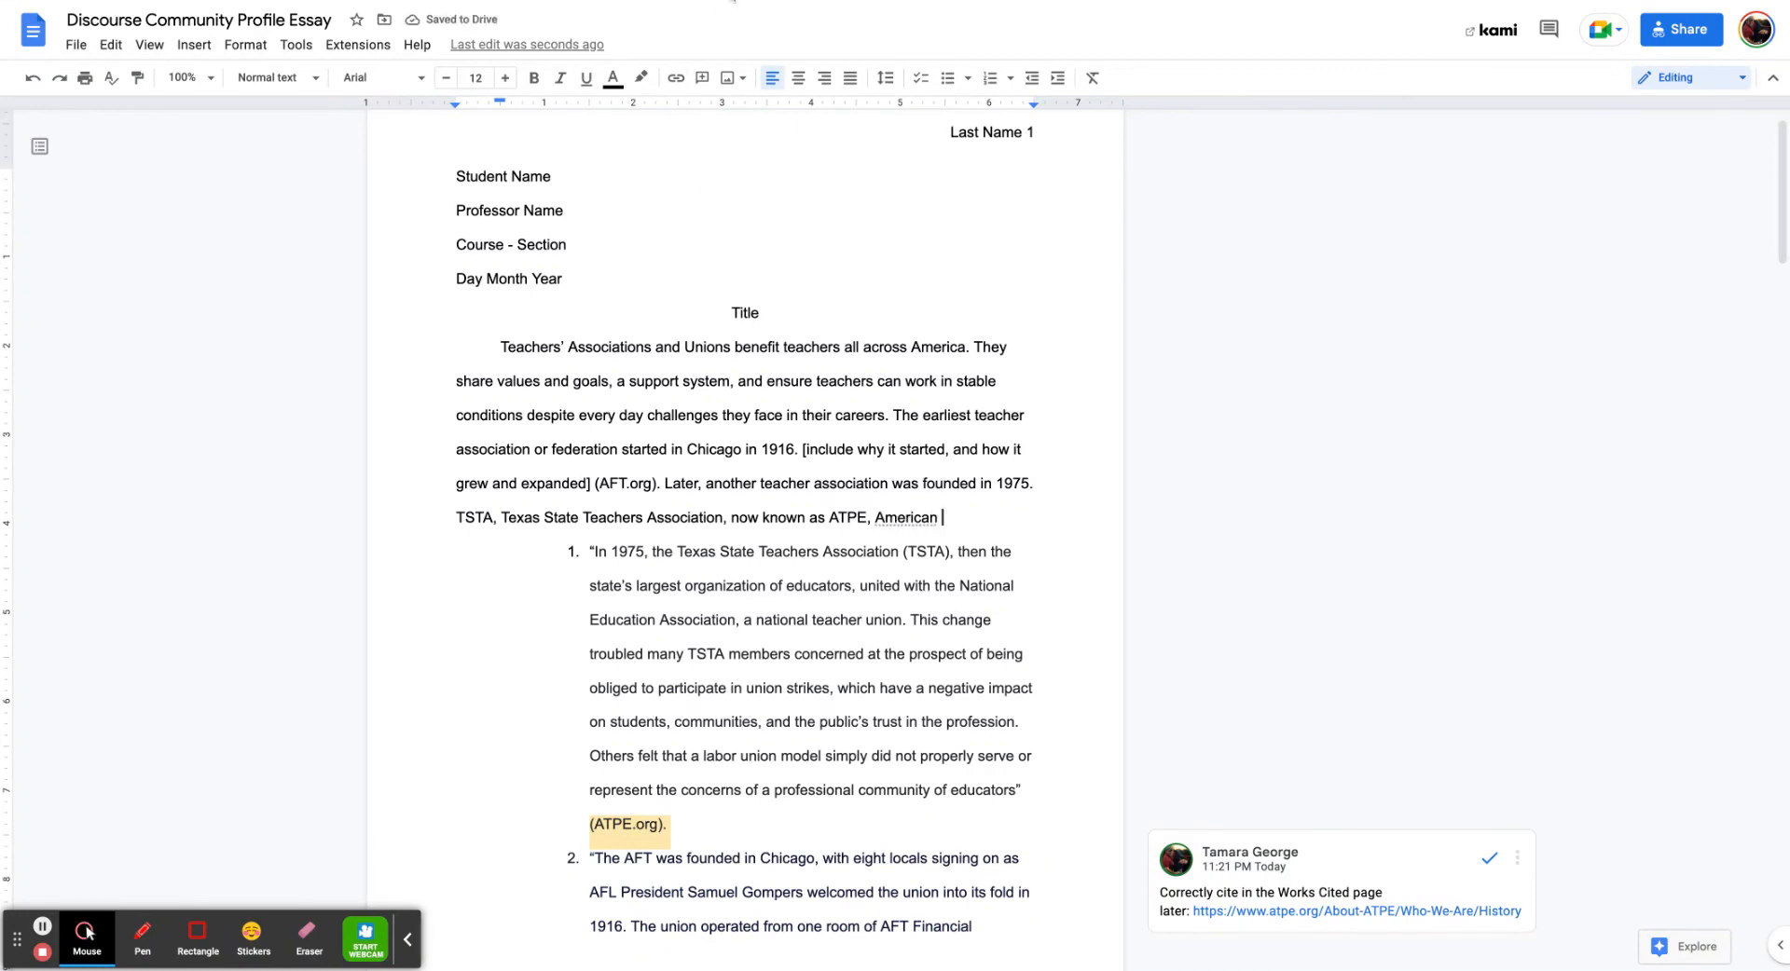
type("Teachers P")
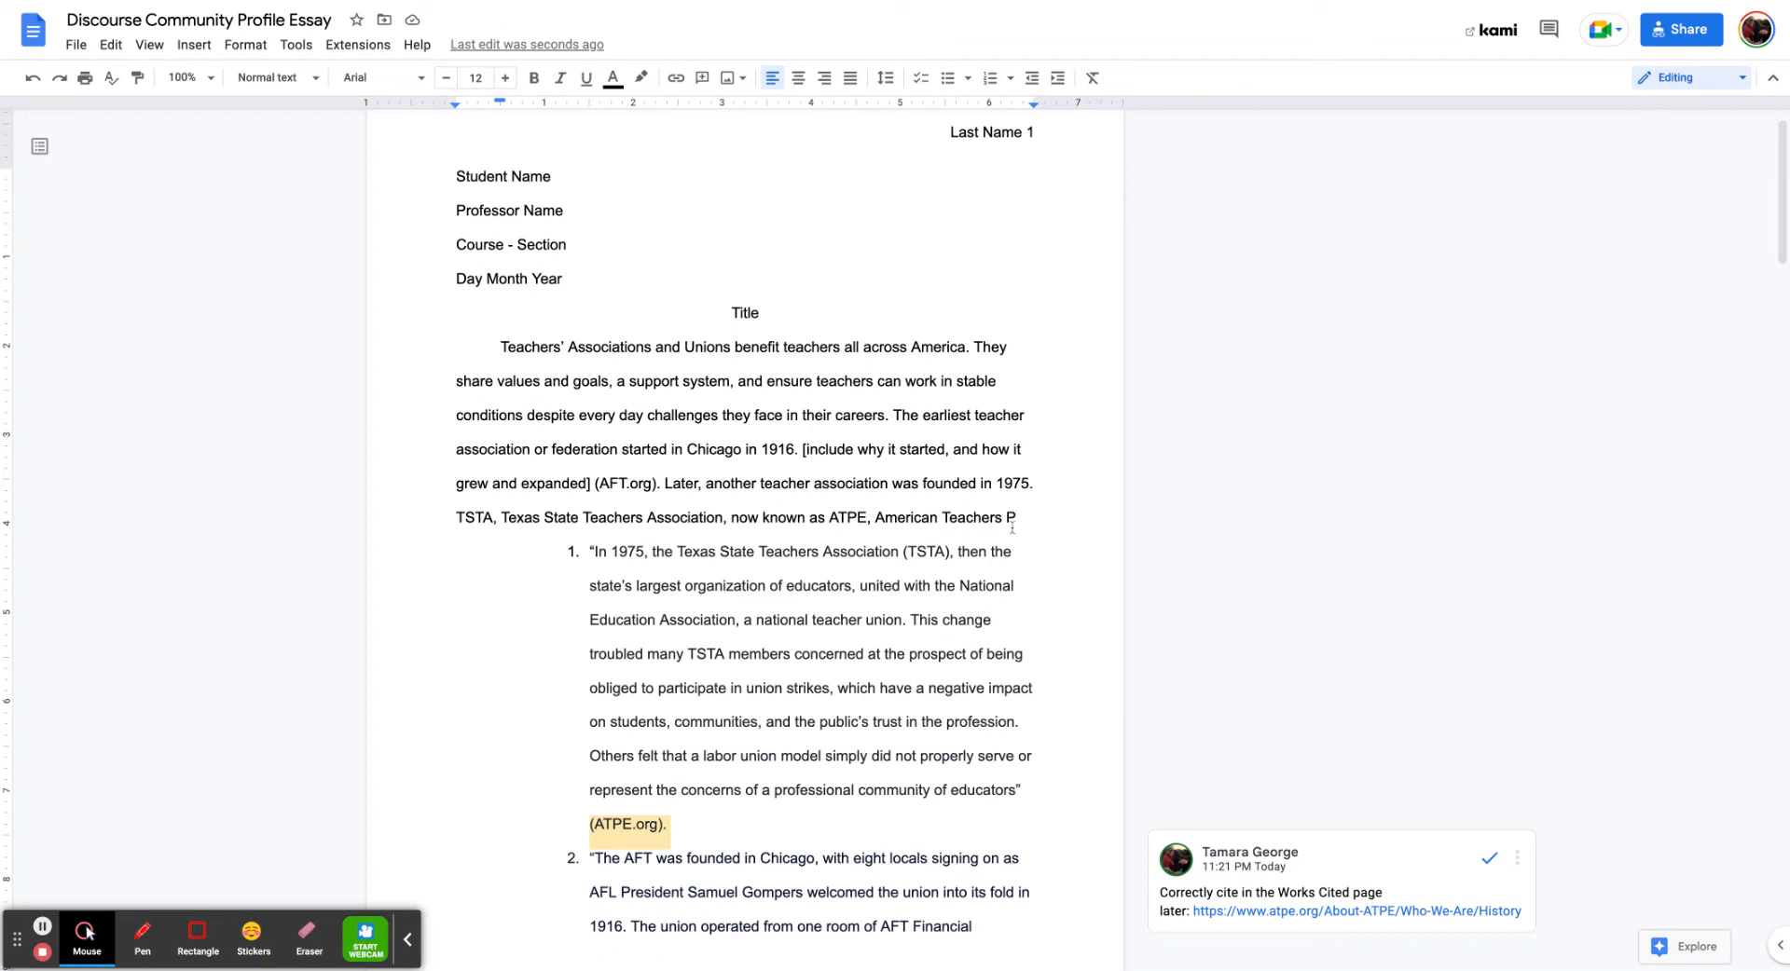
left_click_drag(1022, 519, 892, 519)
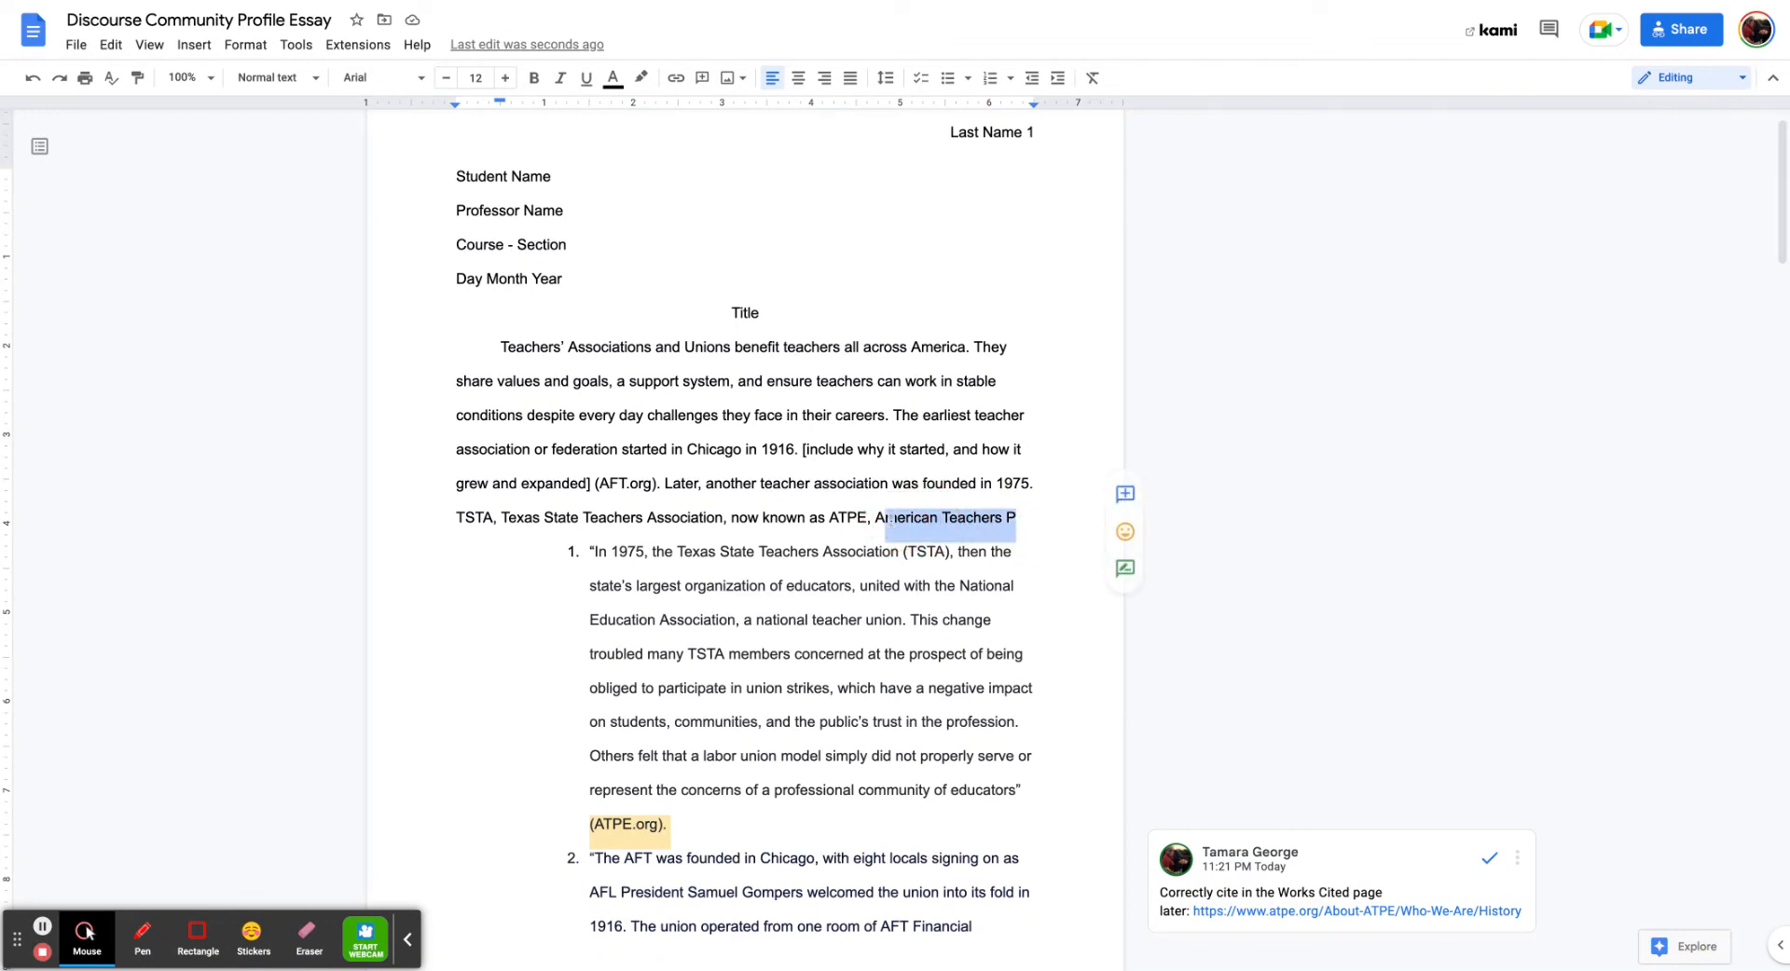
type("ssociation")
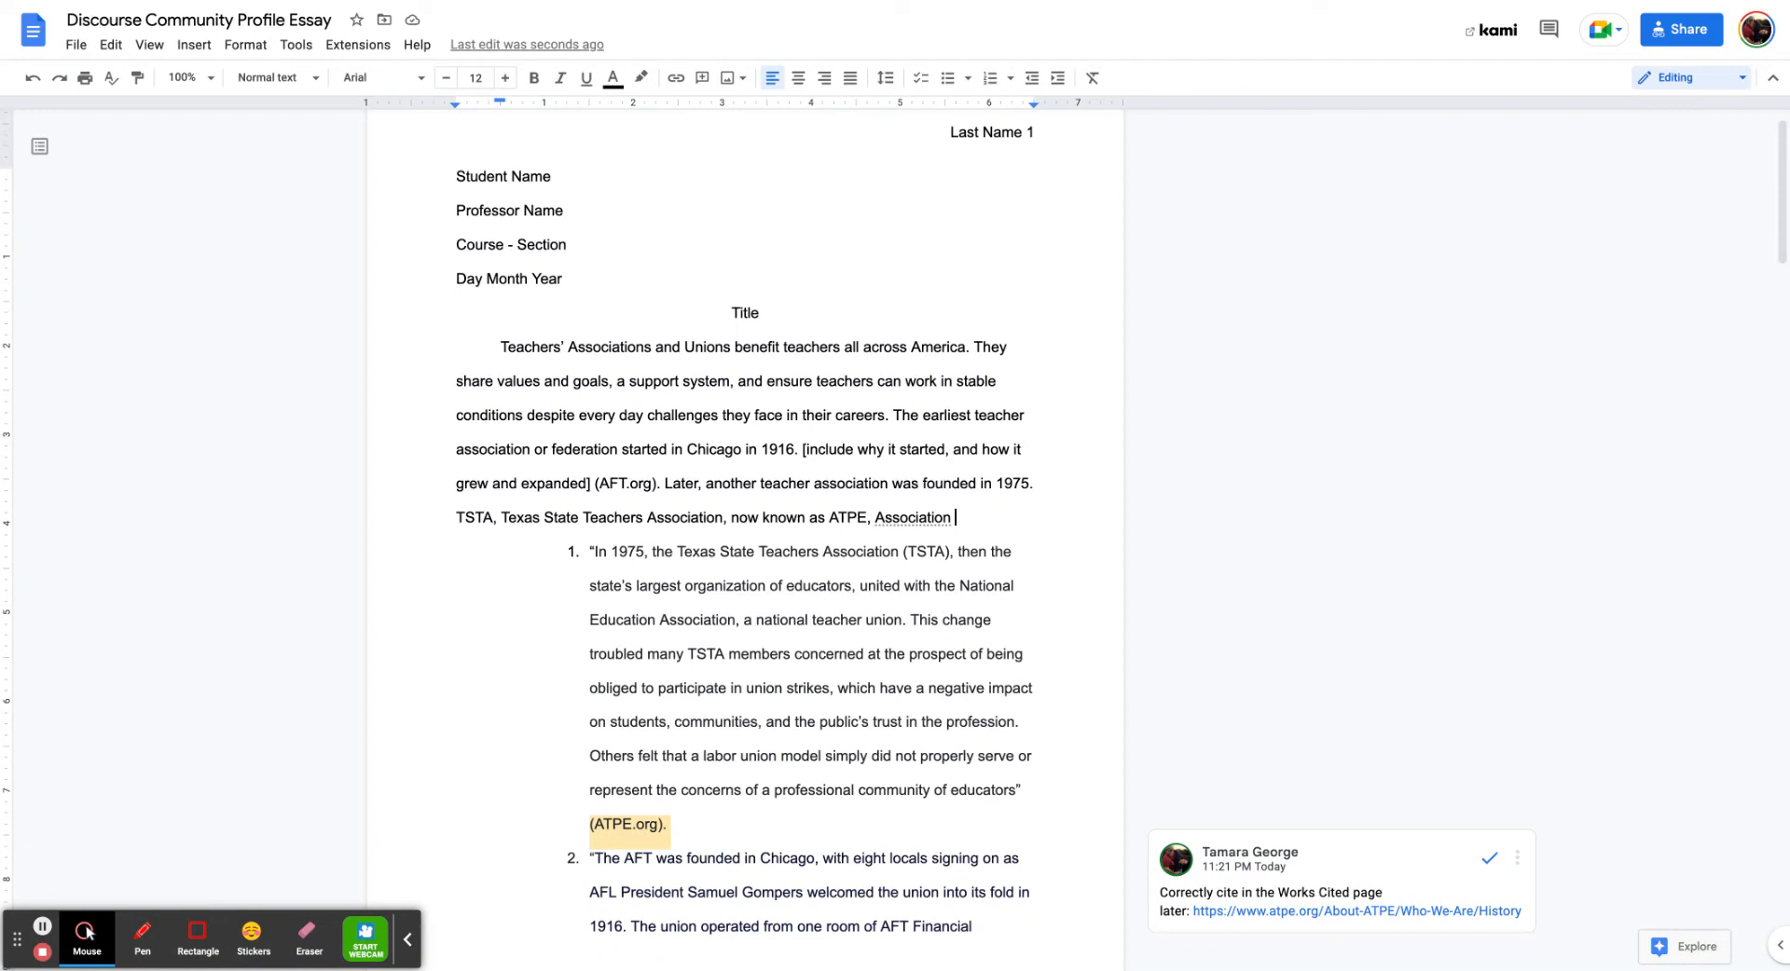
type("of Texas Profes")
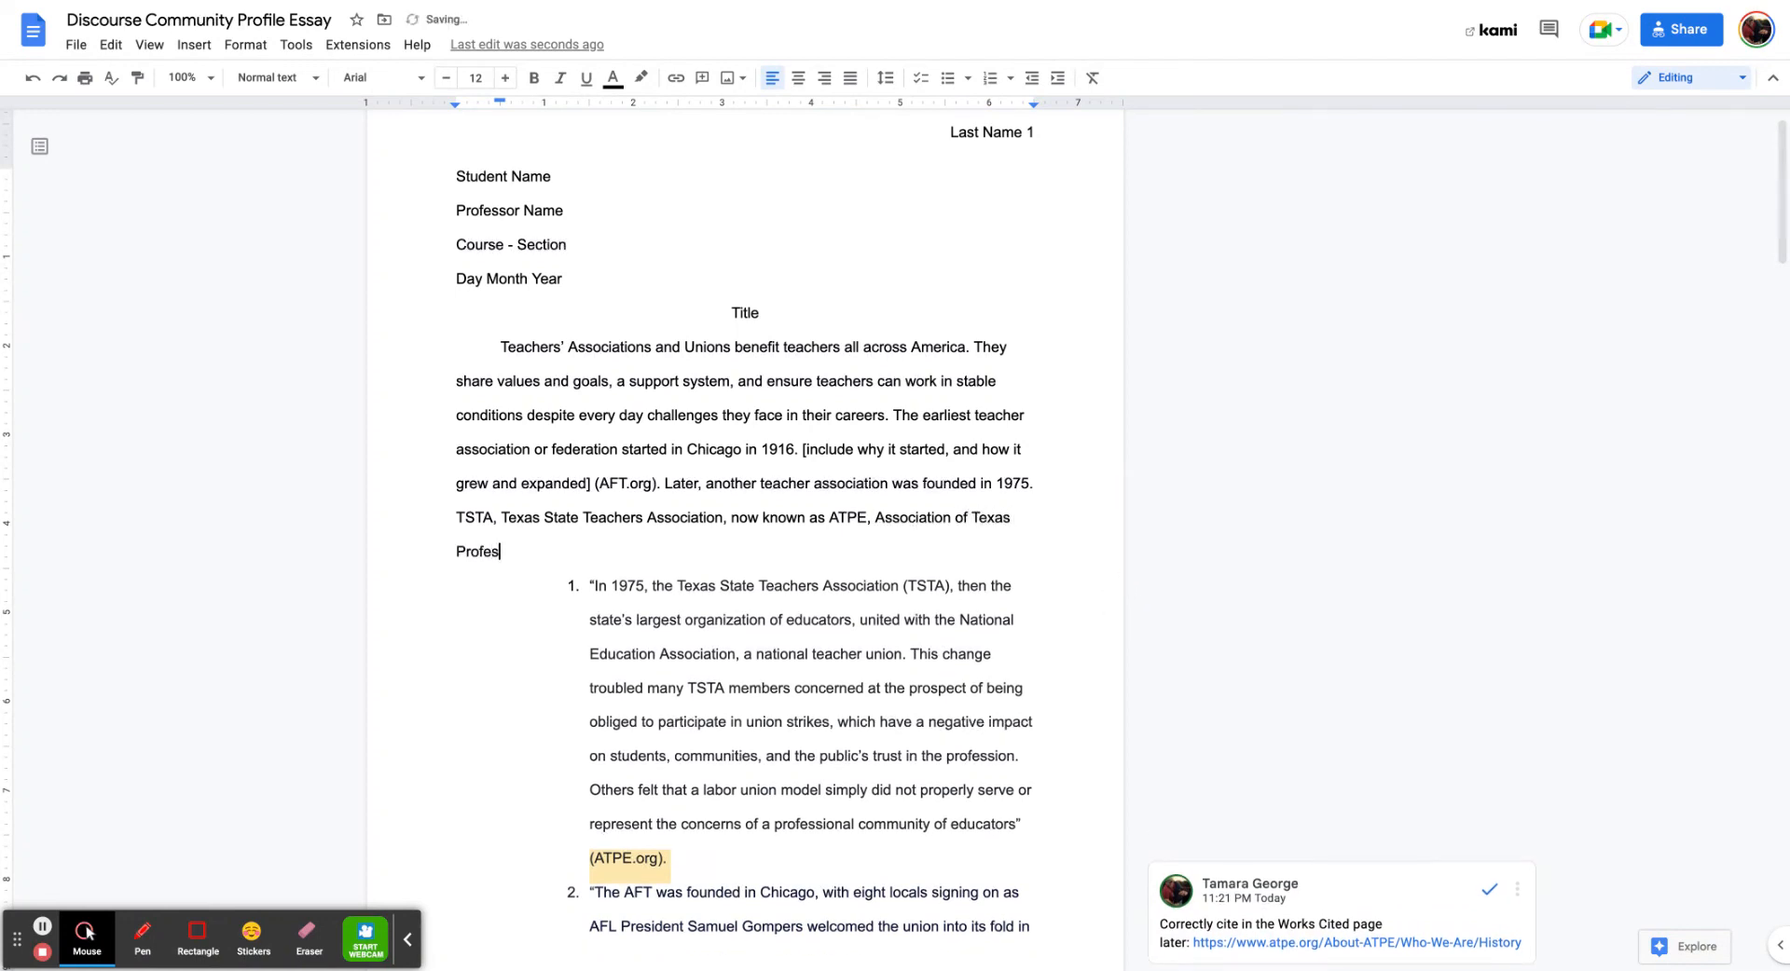
type("sional Educator")
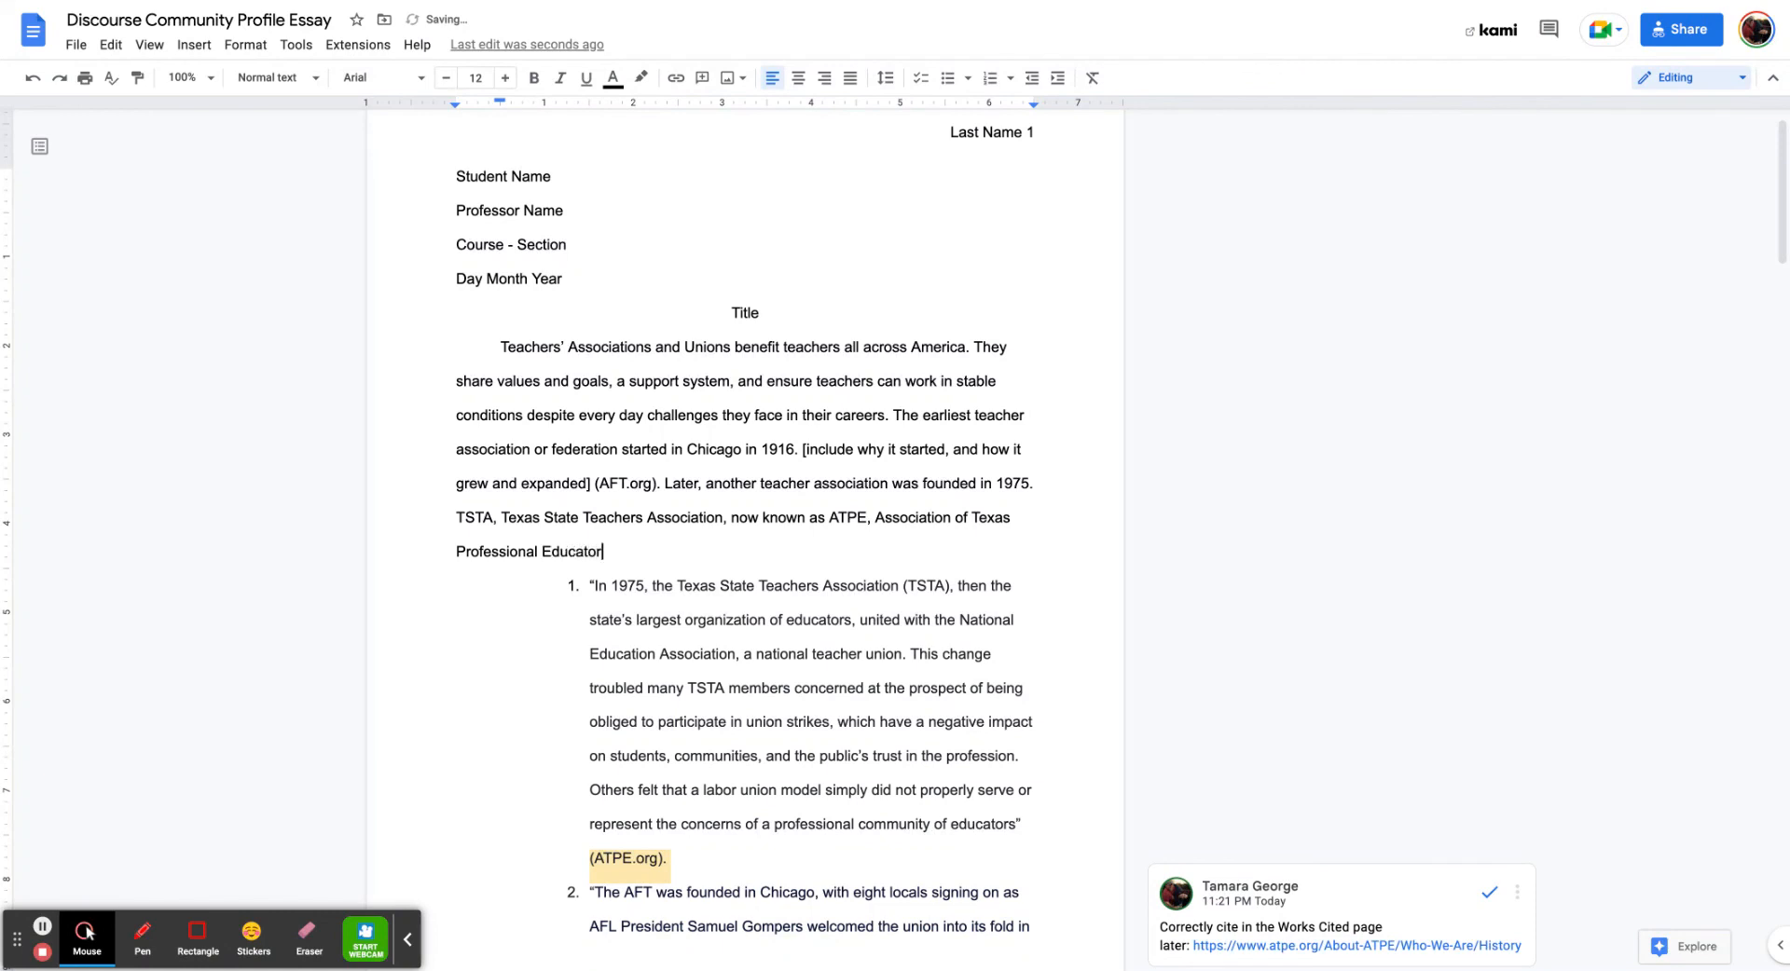
Finish the ATPE sentence with ", was founded to ensure the public gained more trust in the profession… (ATPE.org)."
type("s, was founded to ensure ")
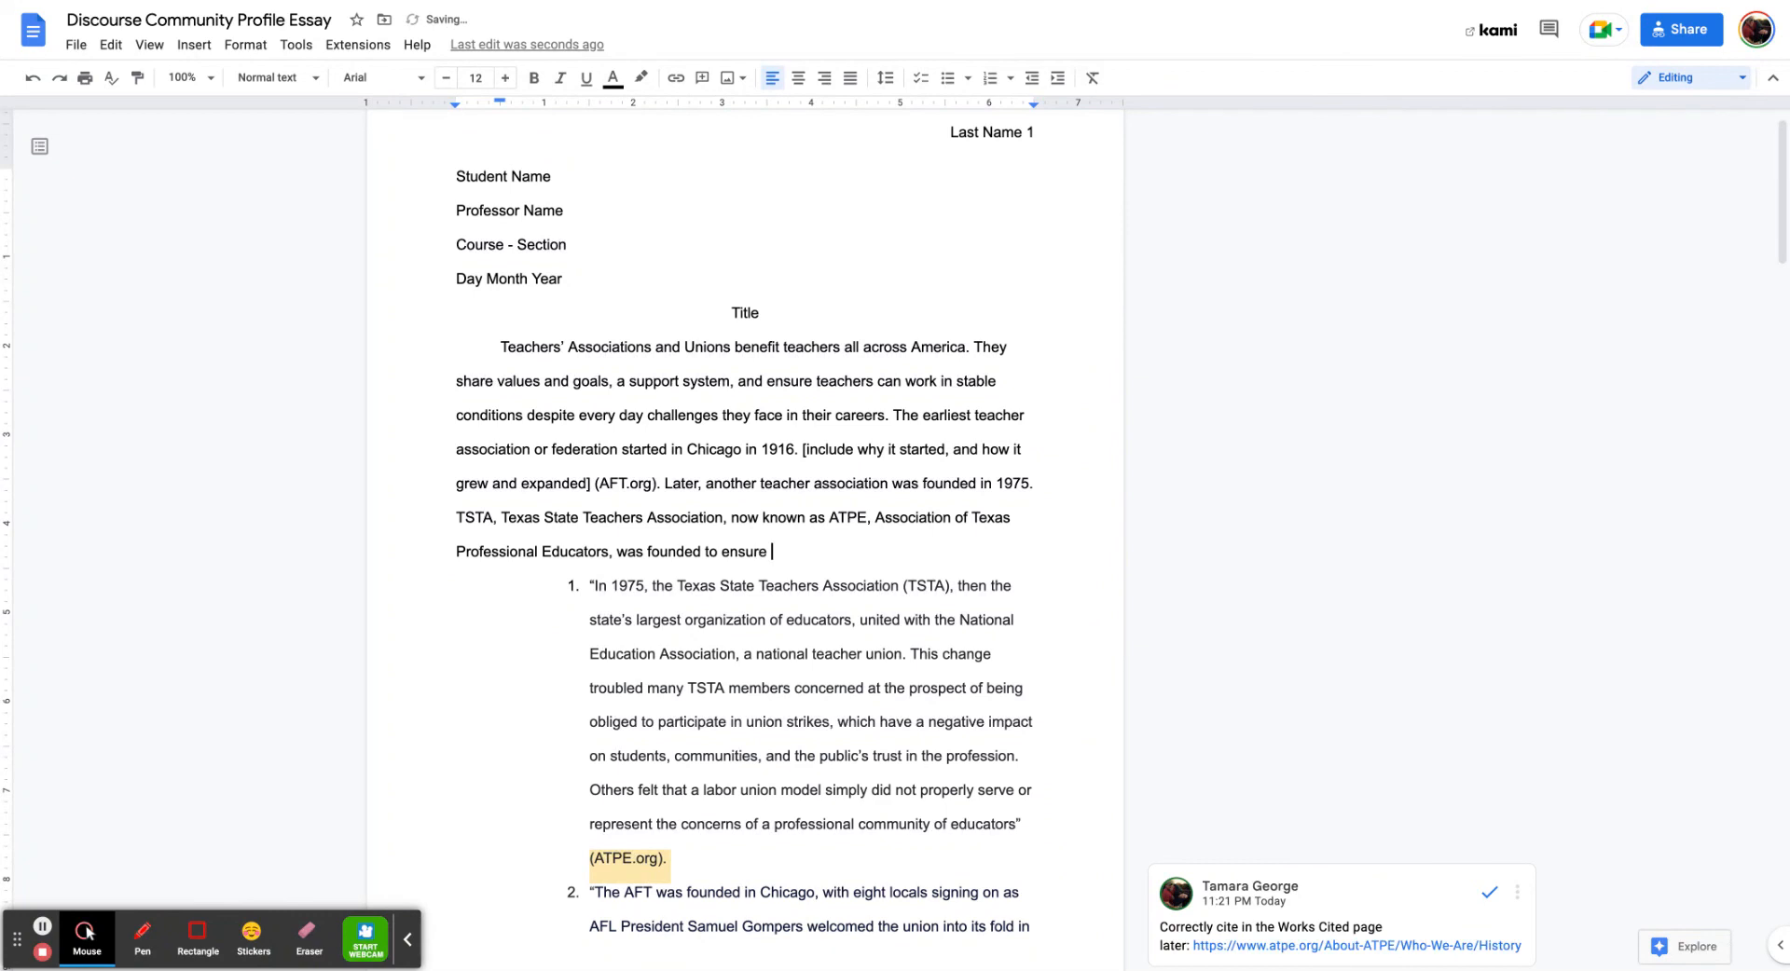
type("the public gained more trust i")
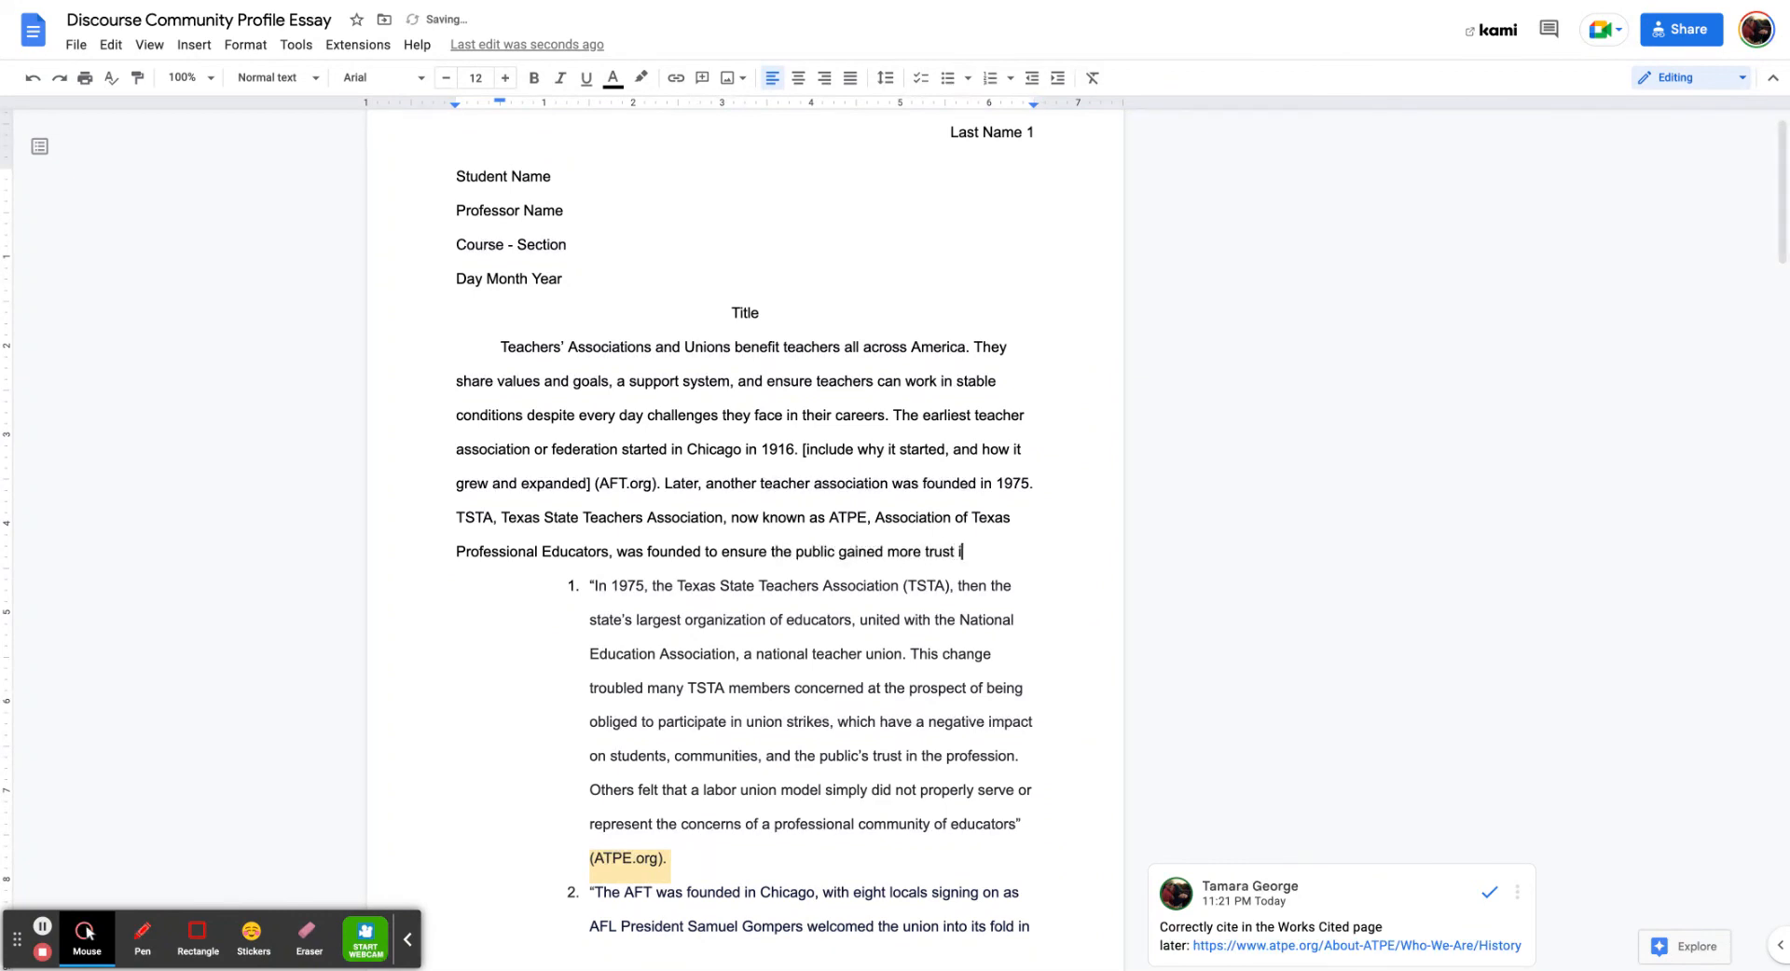
type("n the profession")
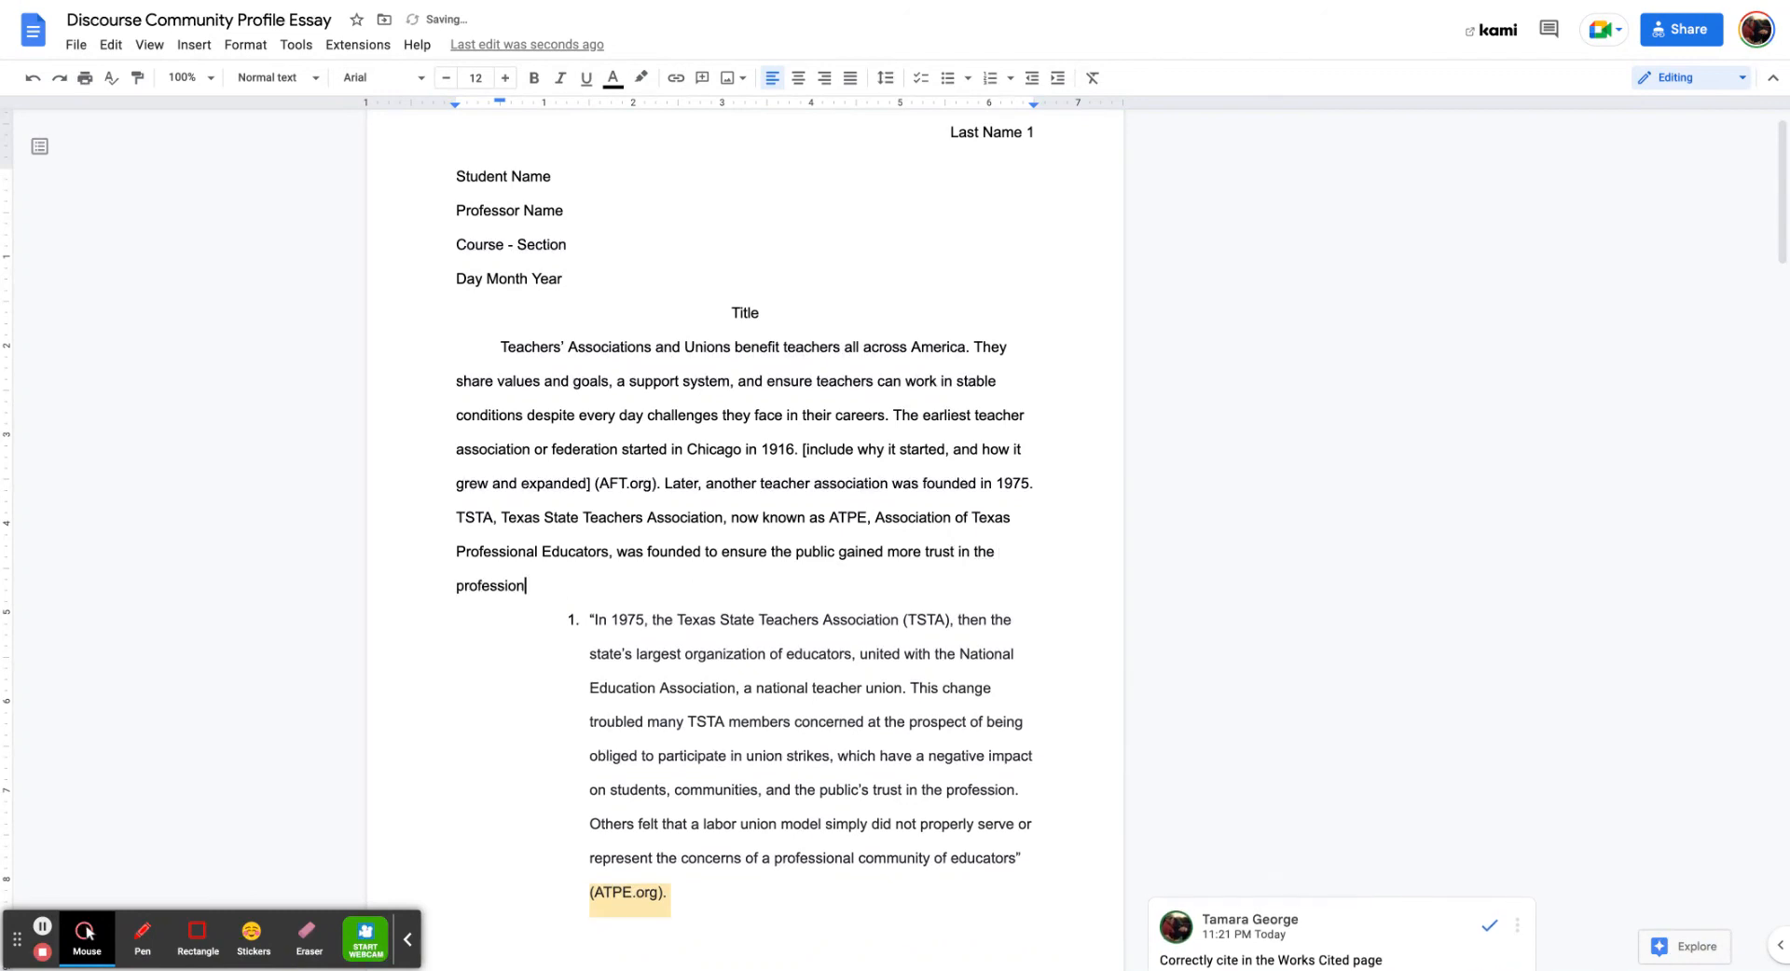
type("... ")
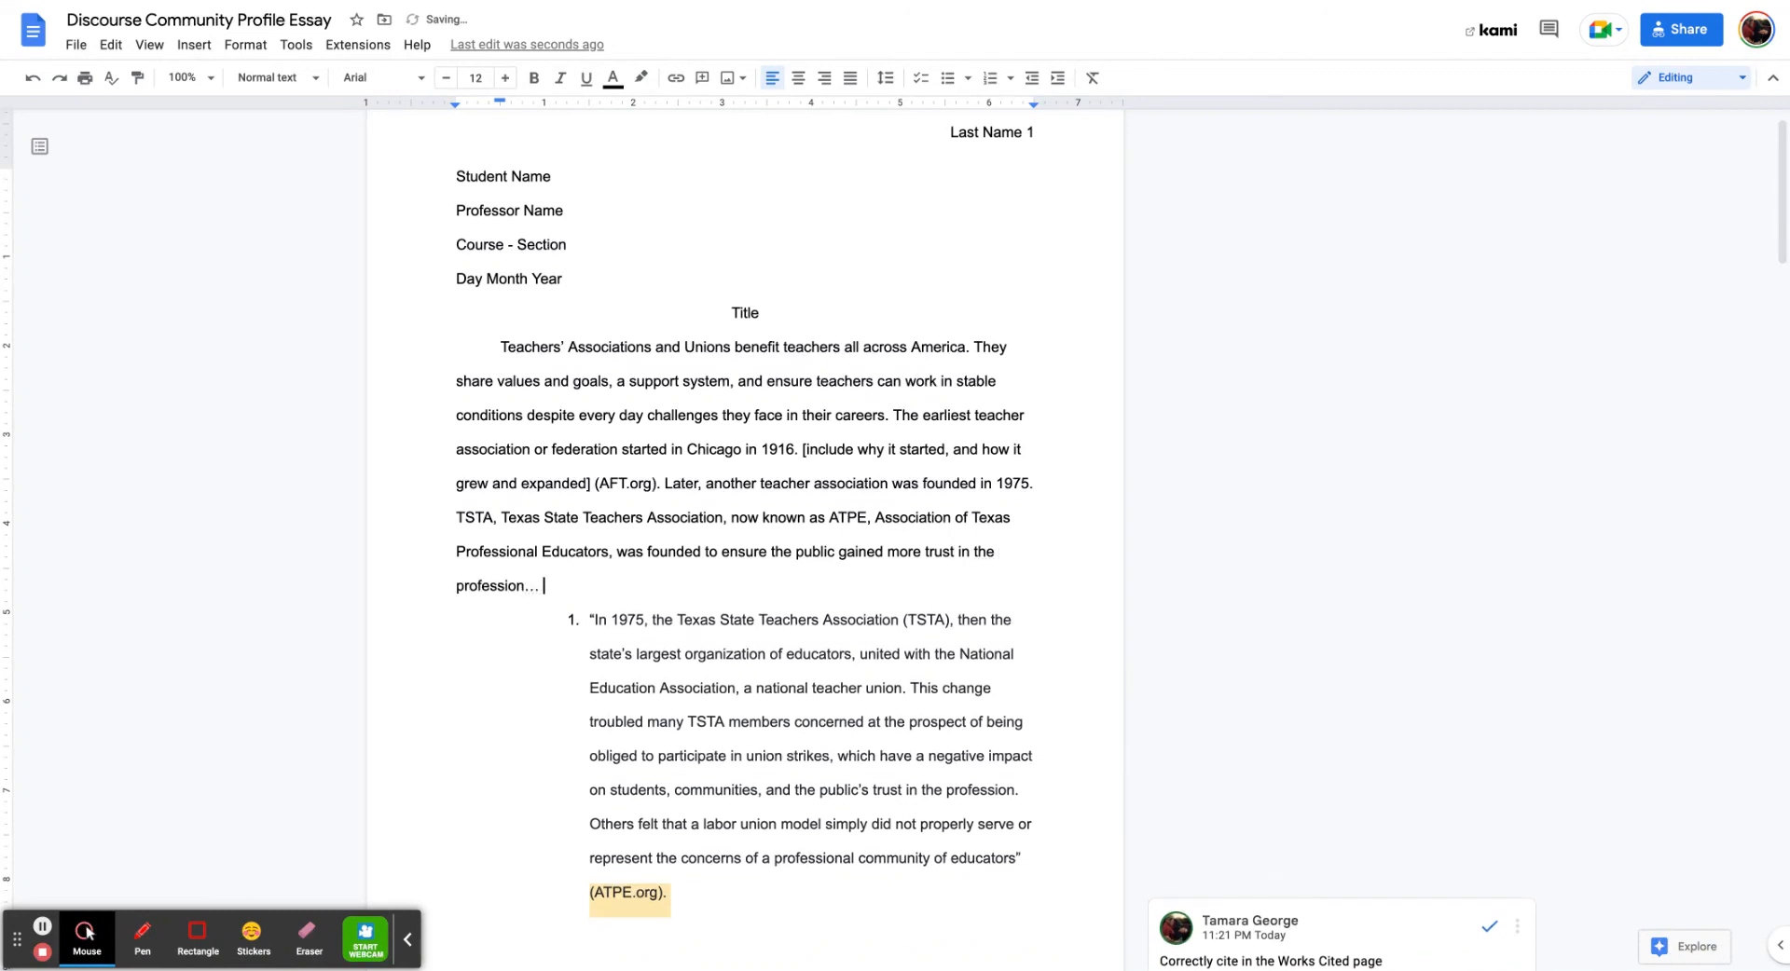
type("(ATPE.org).")
Delete the two numbered quotations about the TSTA and the AFT, including the empty lines they leave below the introduction
left_click_drag(701, 893, 603, 630)
key("BackSpace")
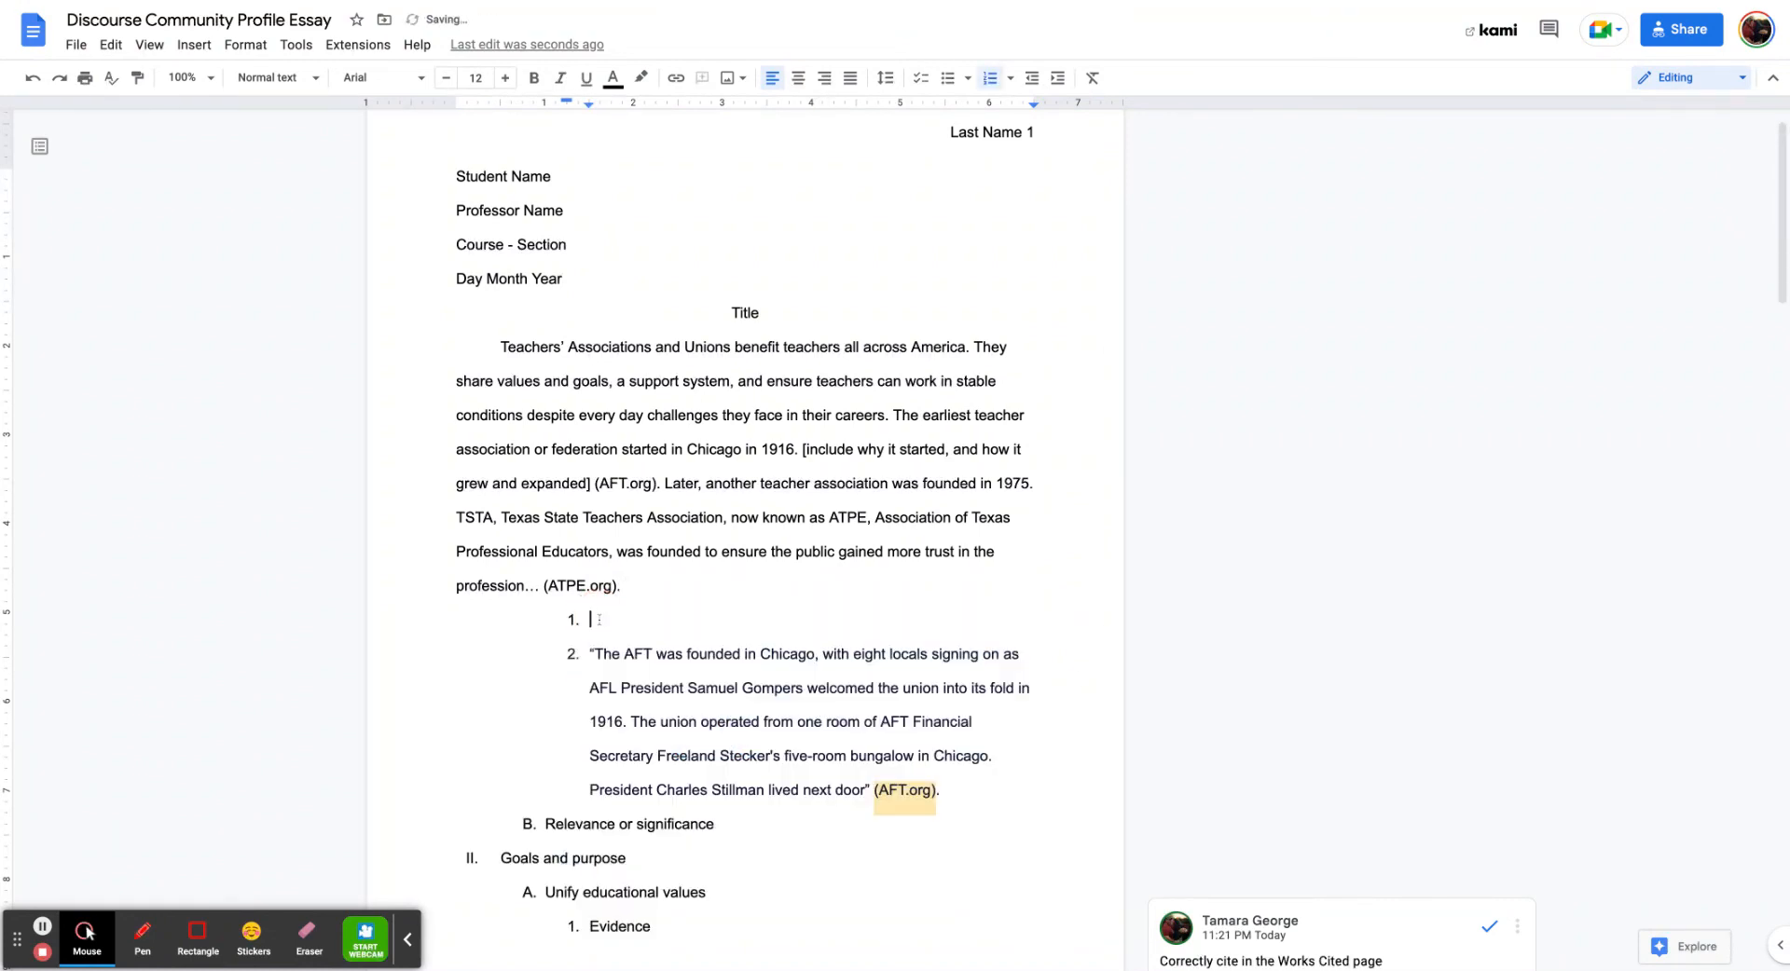
key("BackSpace")
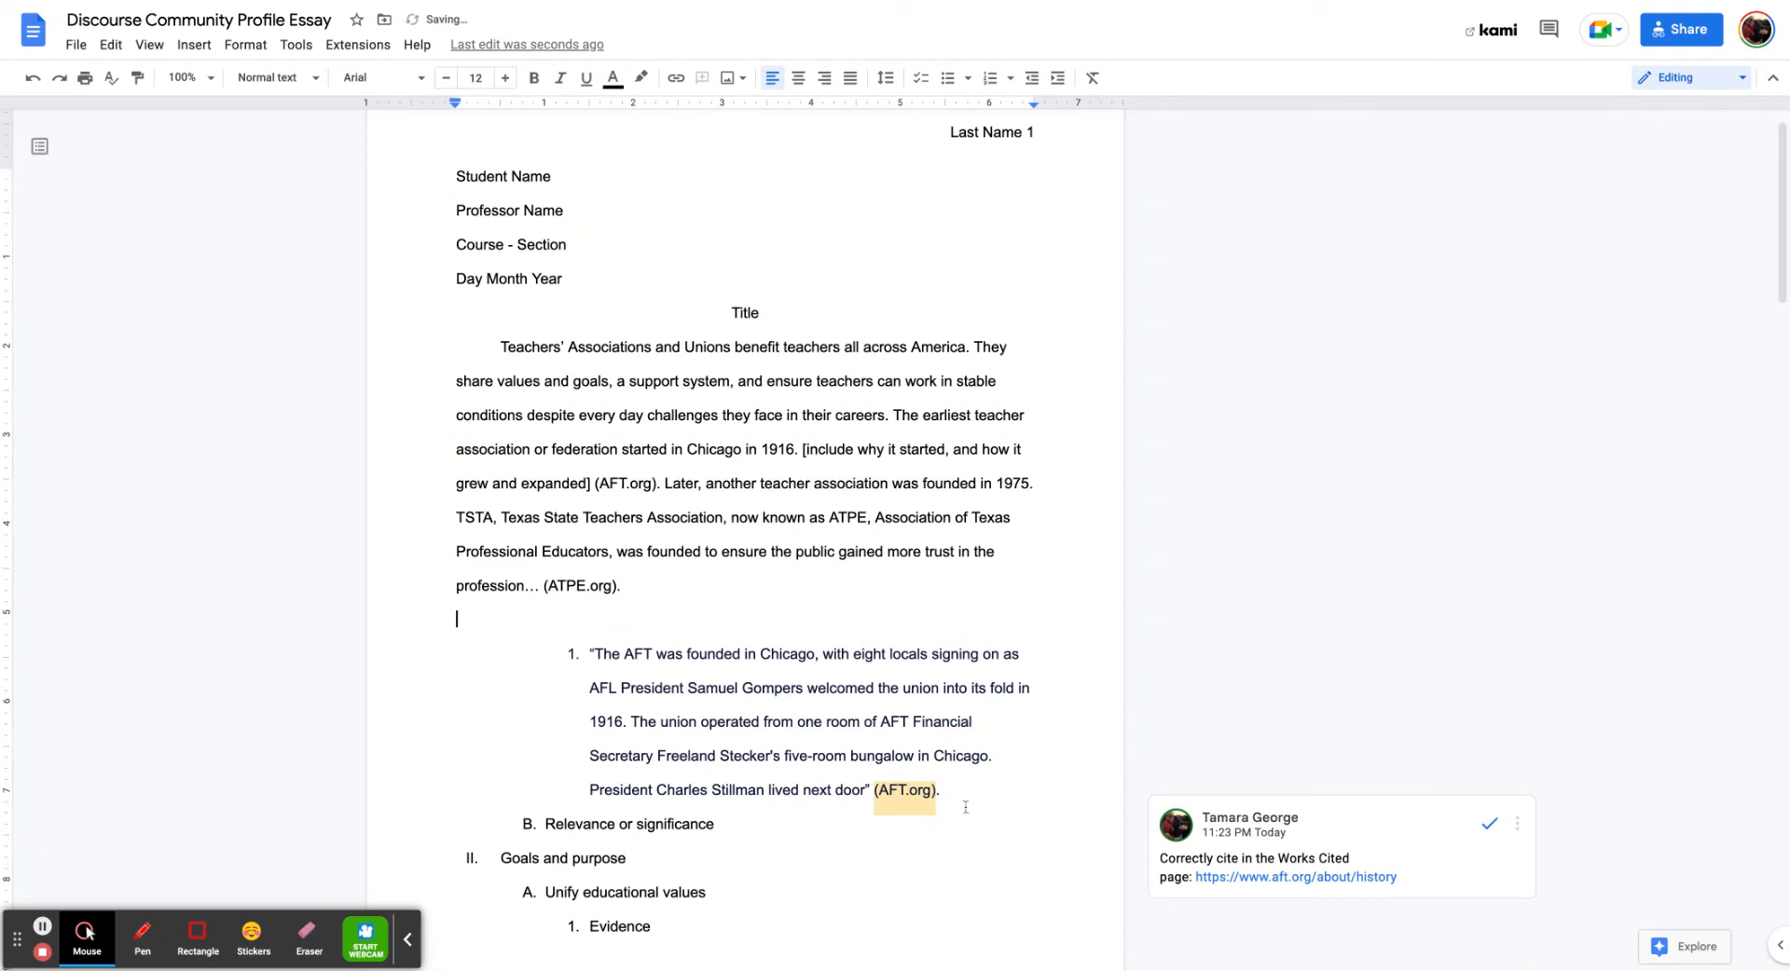
left_click_drag(926, 792, 481, 660)
key("BackSpace")
key("BackSpace")
key("BackSpace")
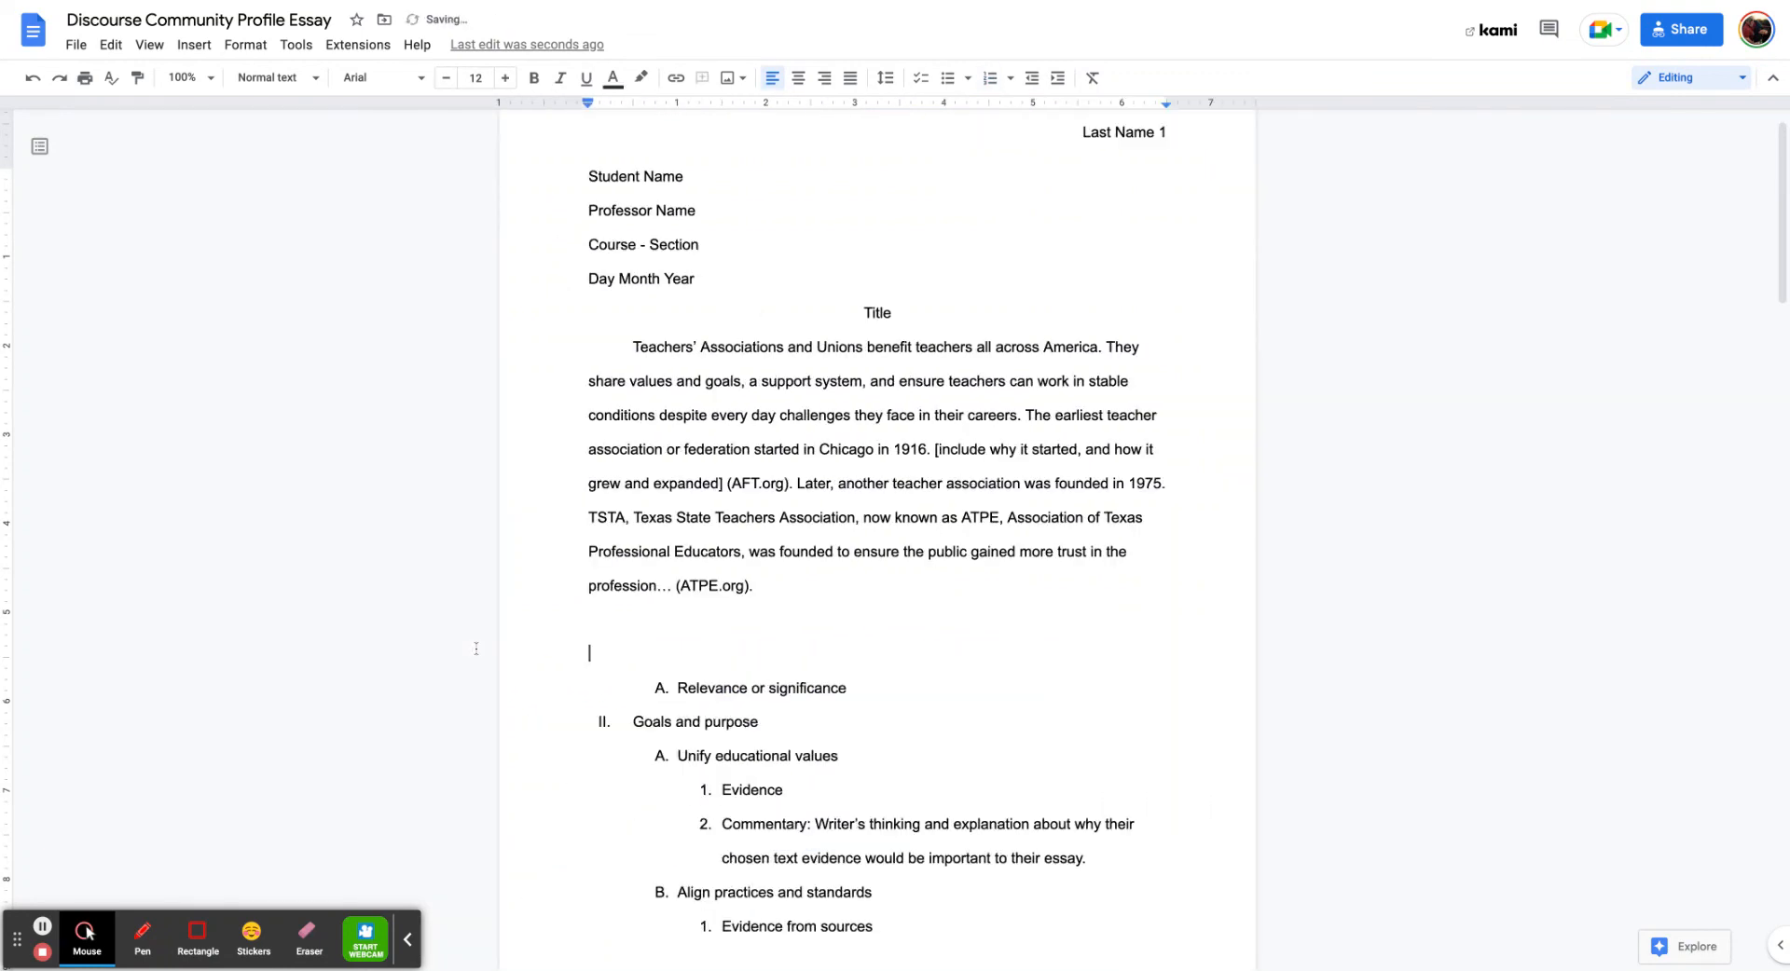
key("BackSpace")
key("BackSpace")
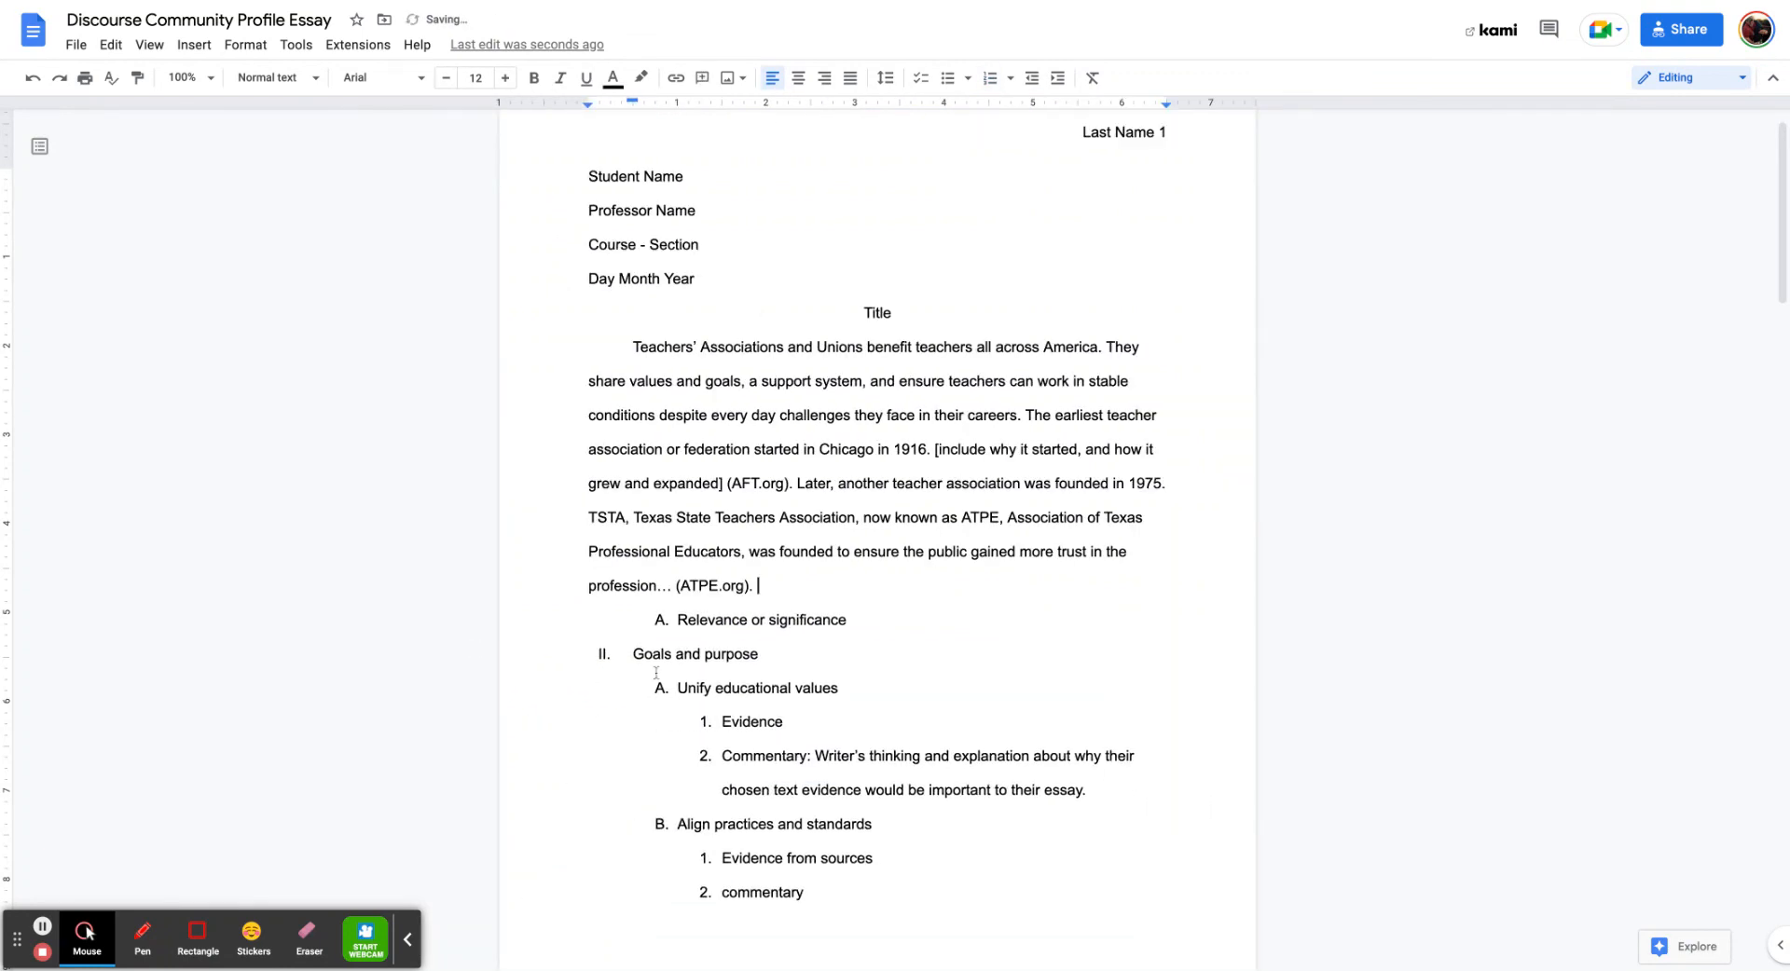
Merge "Relevance or significance" into the introduction as the placeholder "[include Relevance or significance and then transition to goals and purpose]"
left_click(681, 611)
key("BackSpace")
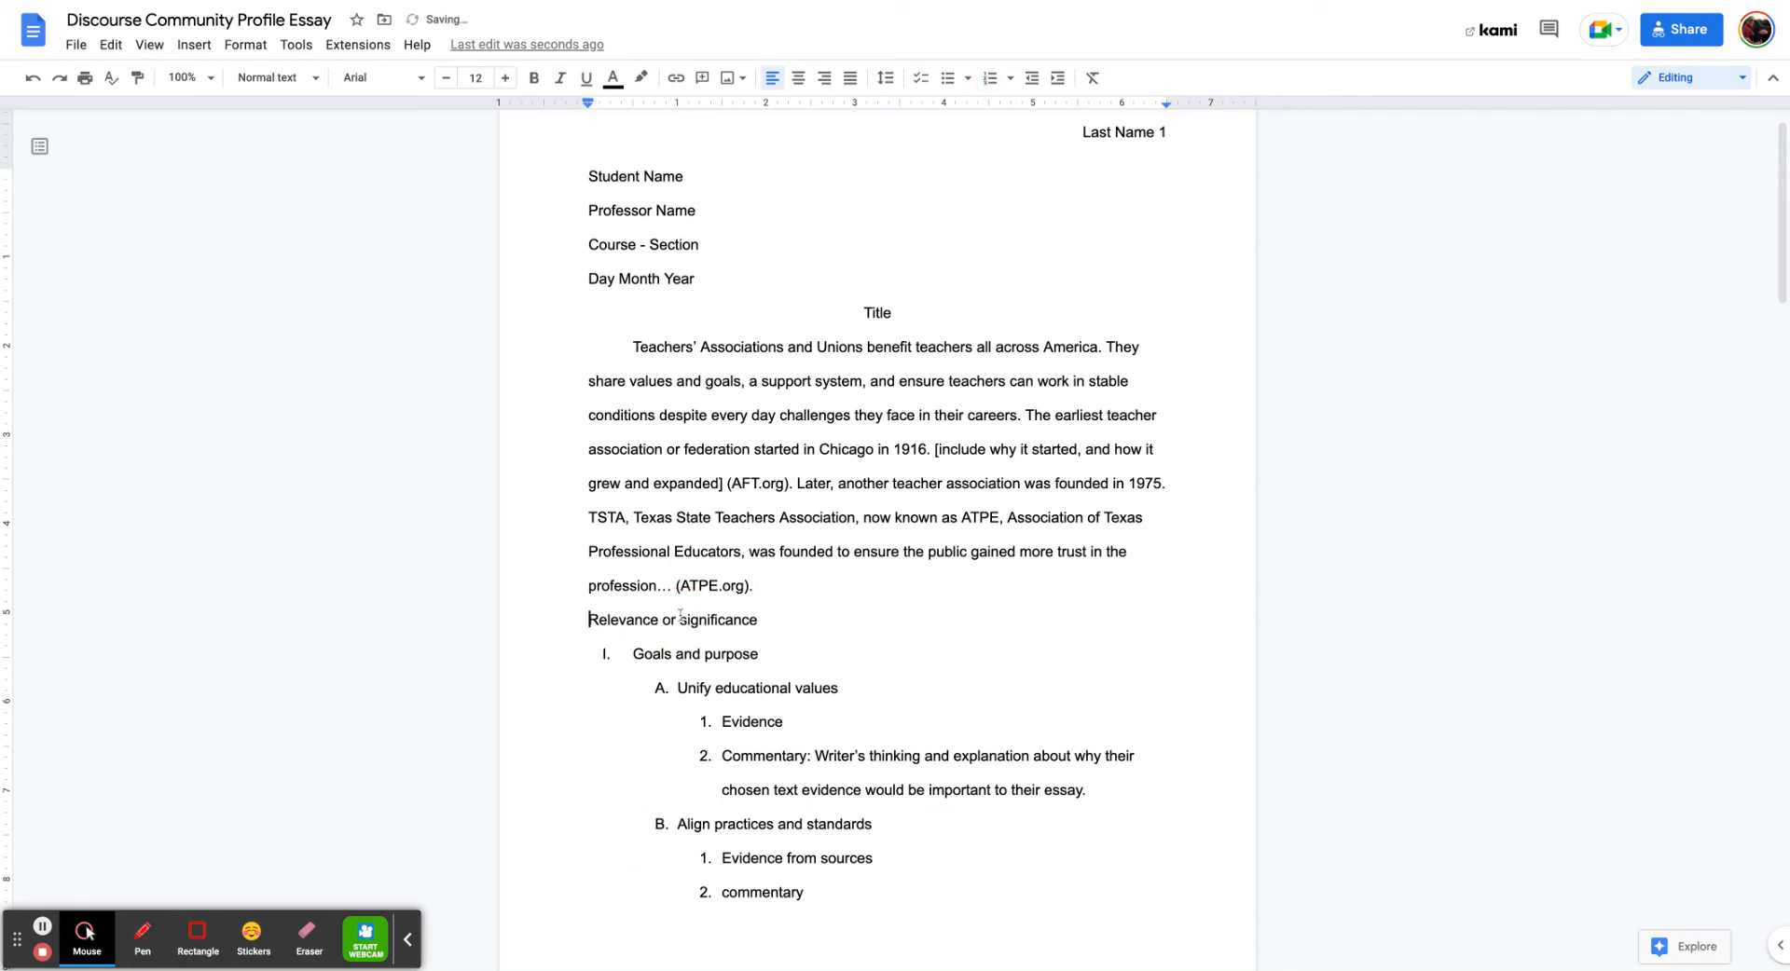
key("BackSpace")
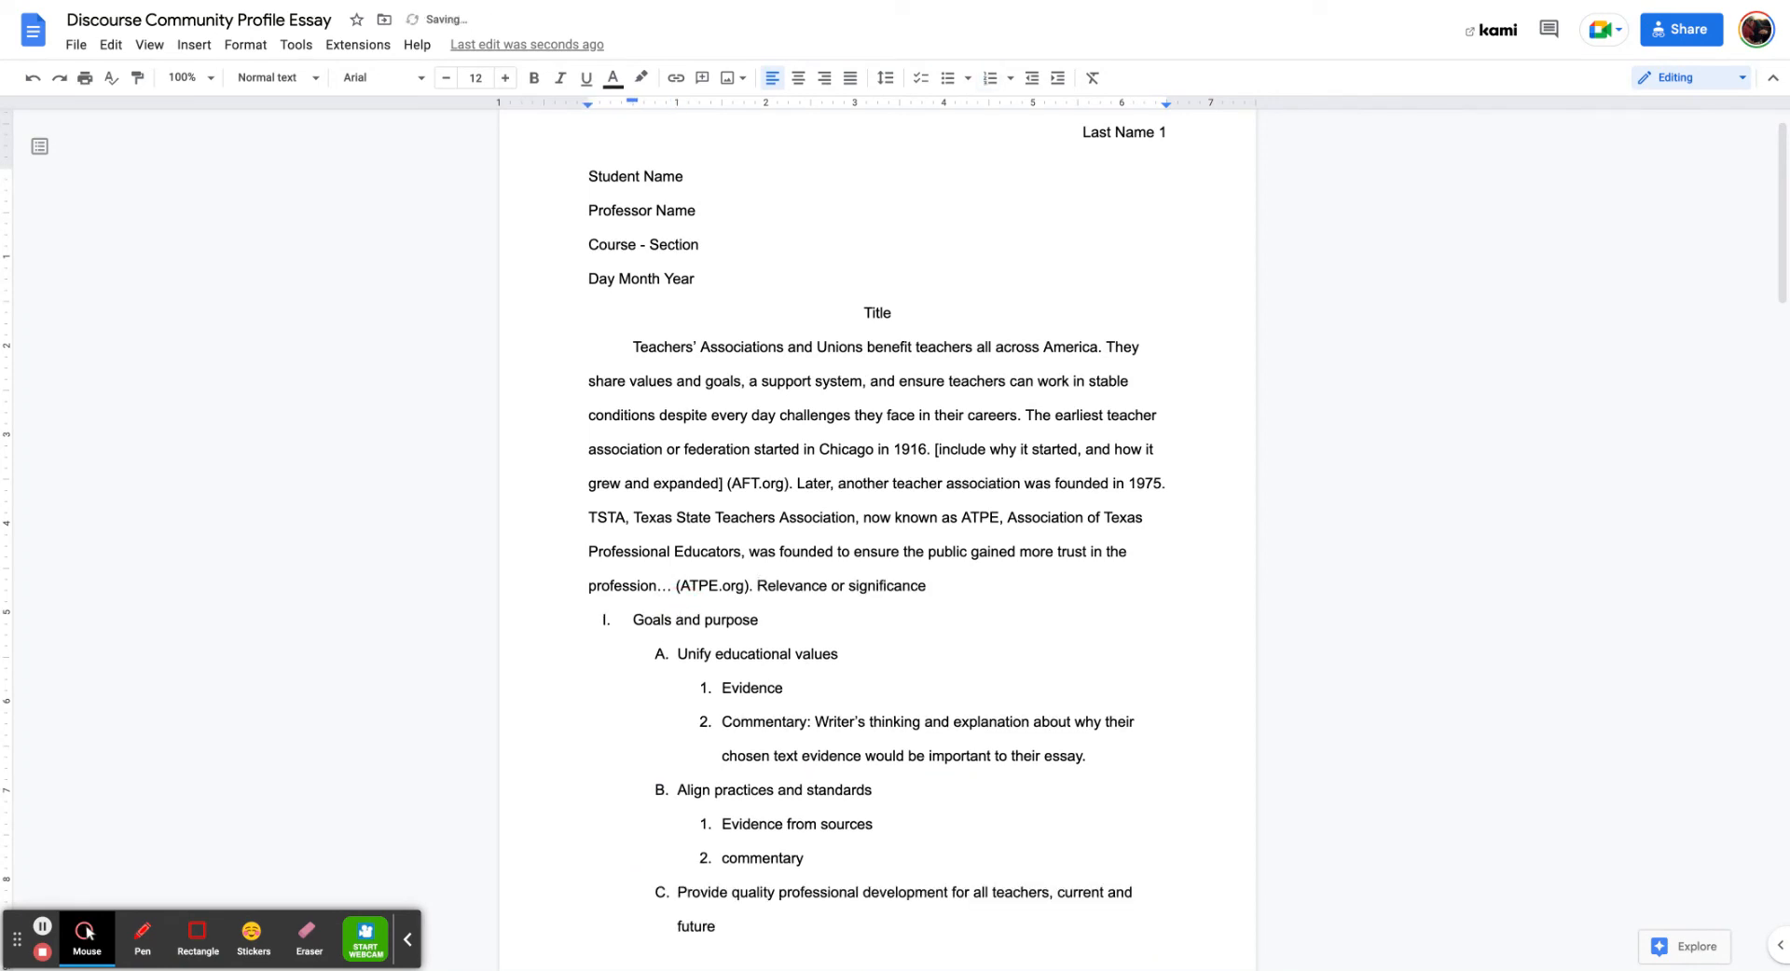
type("[")
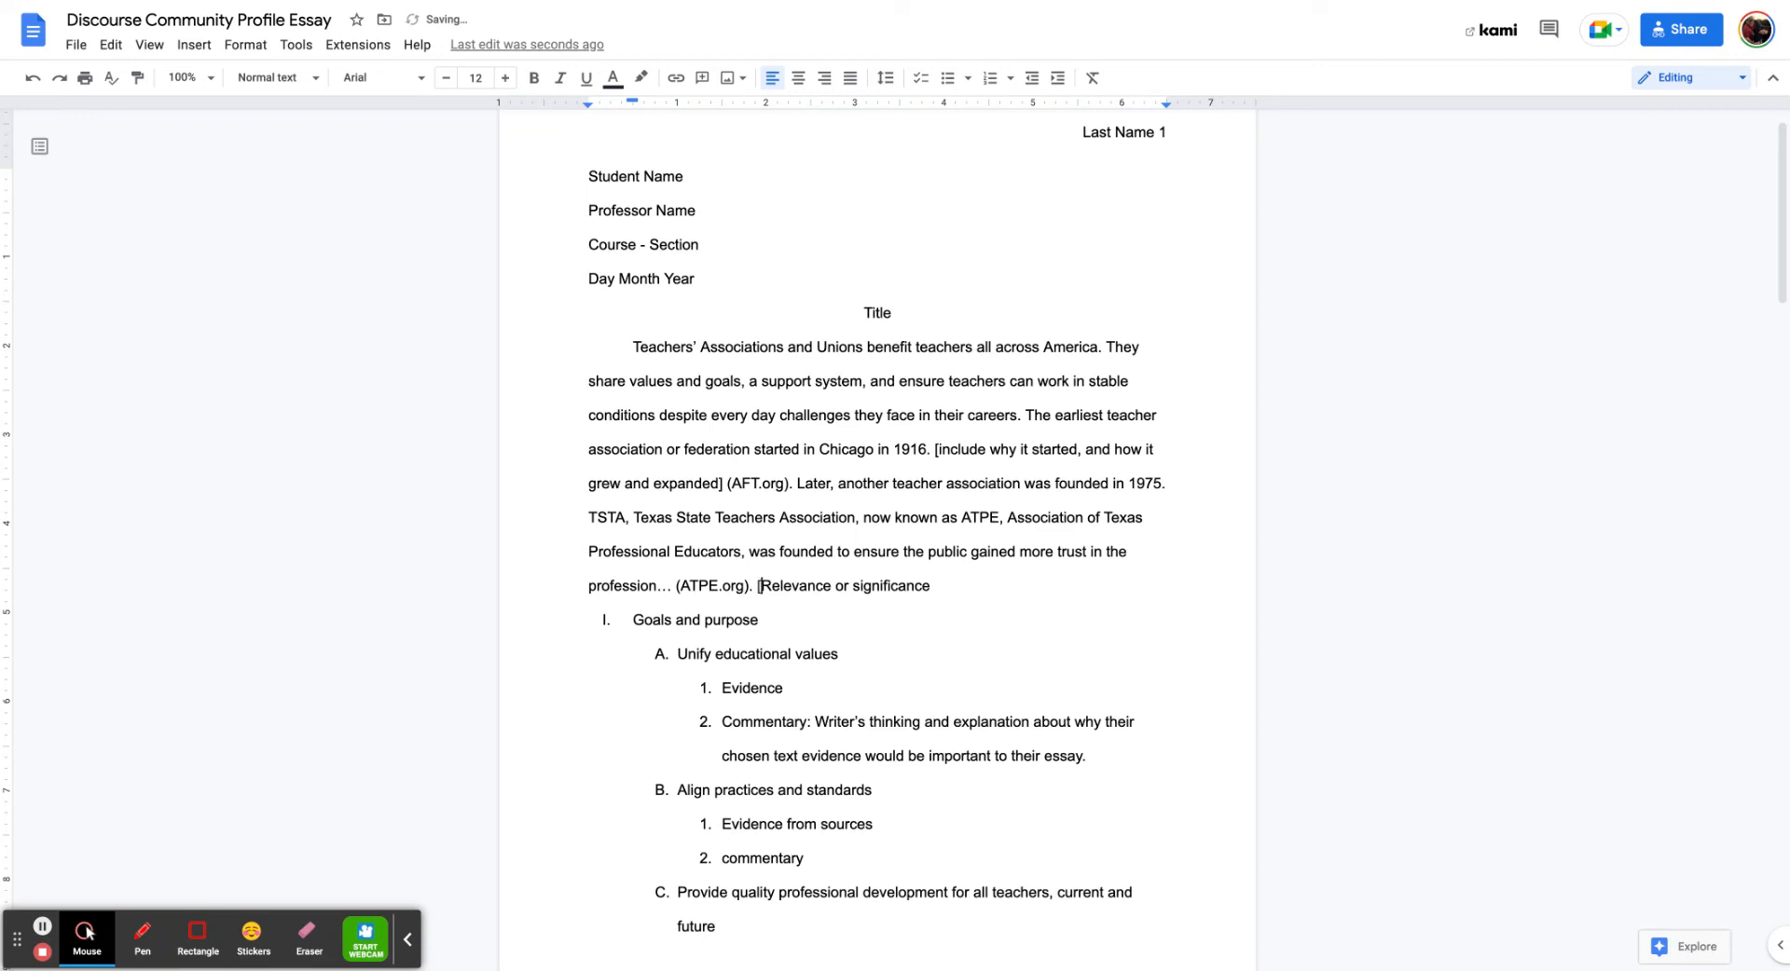
type("include")
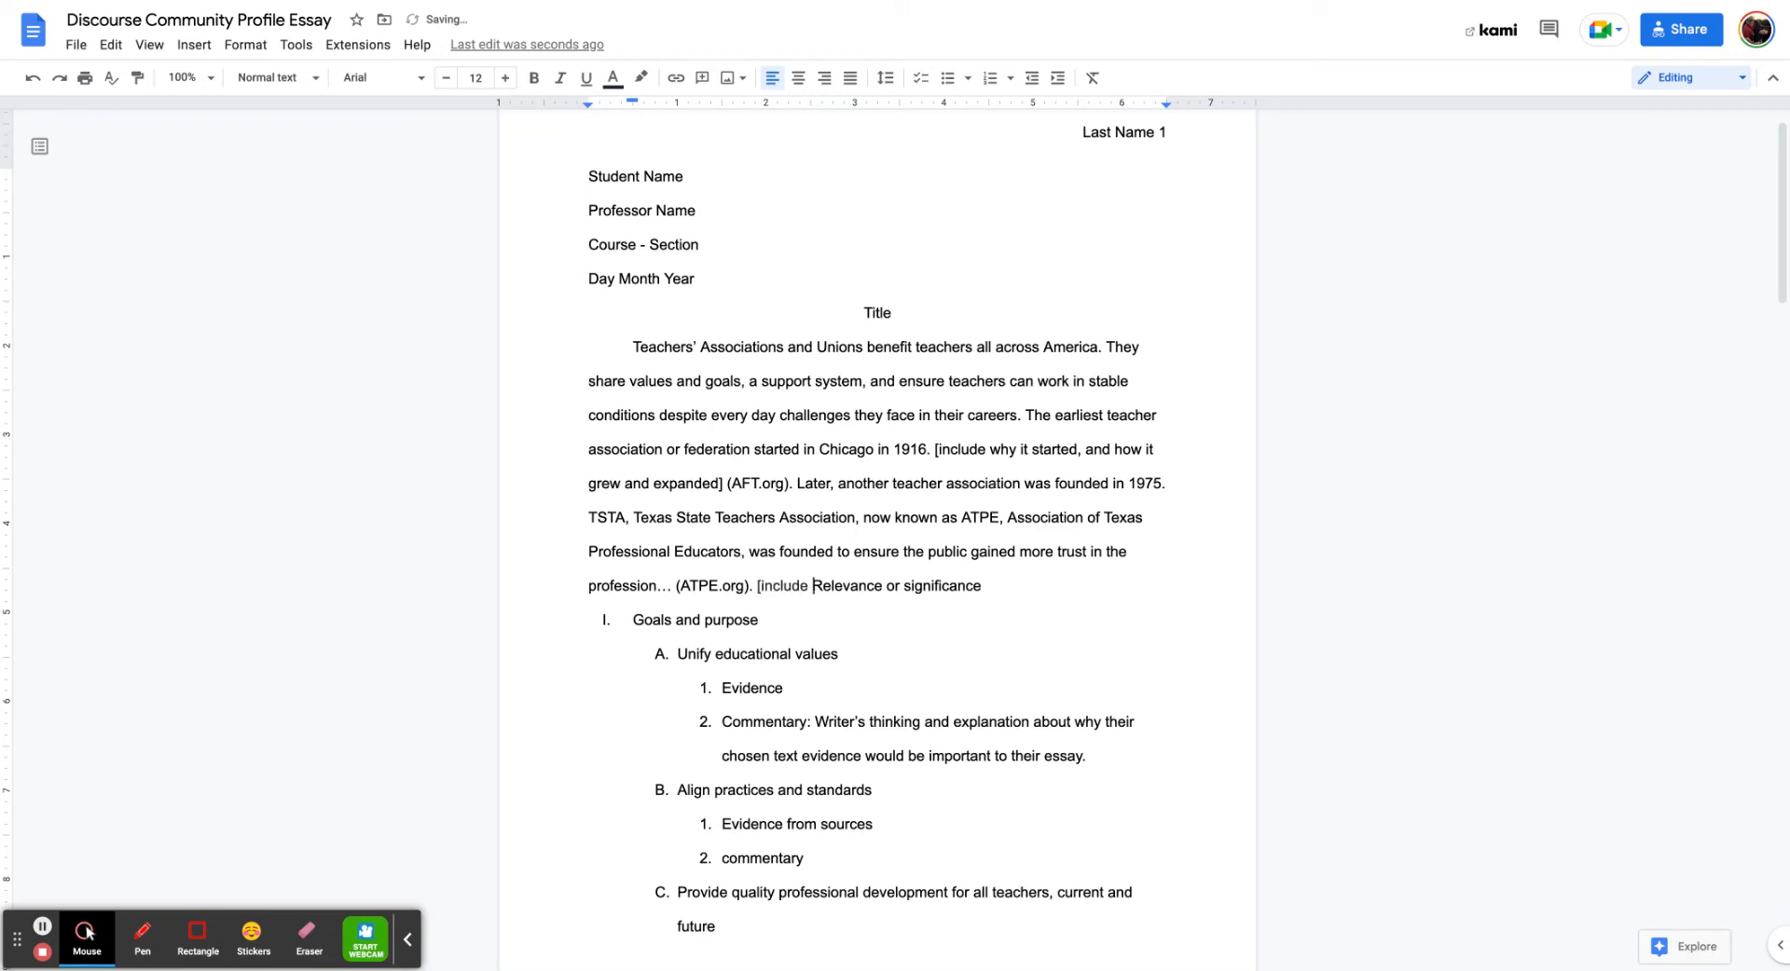
left_click(1037, 578)
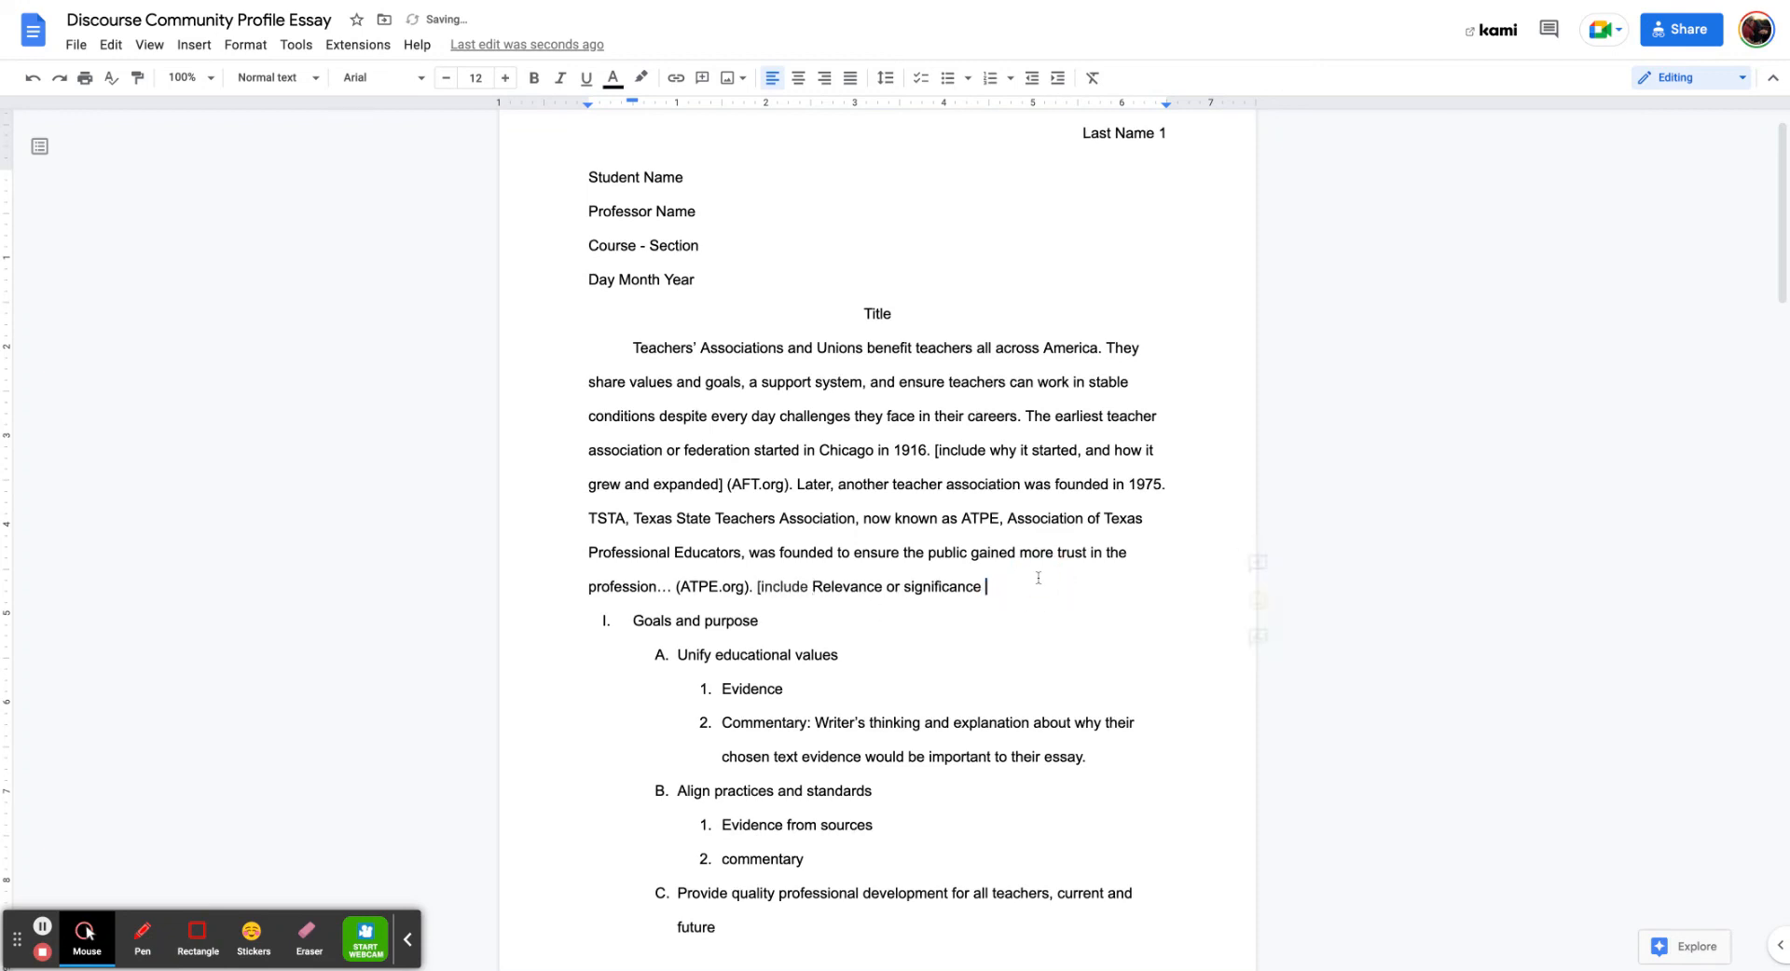
type("and then transition to goals a")
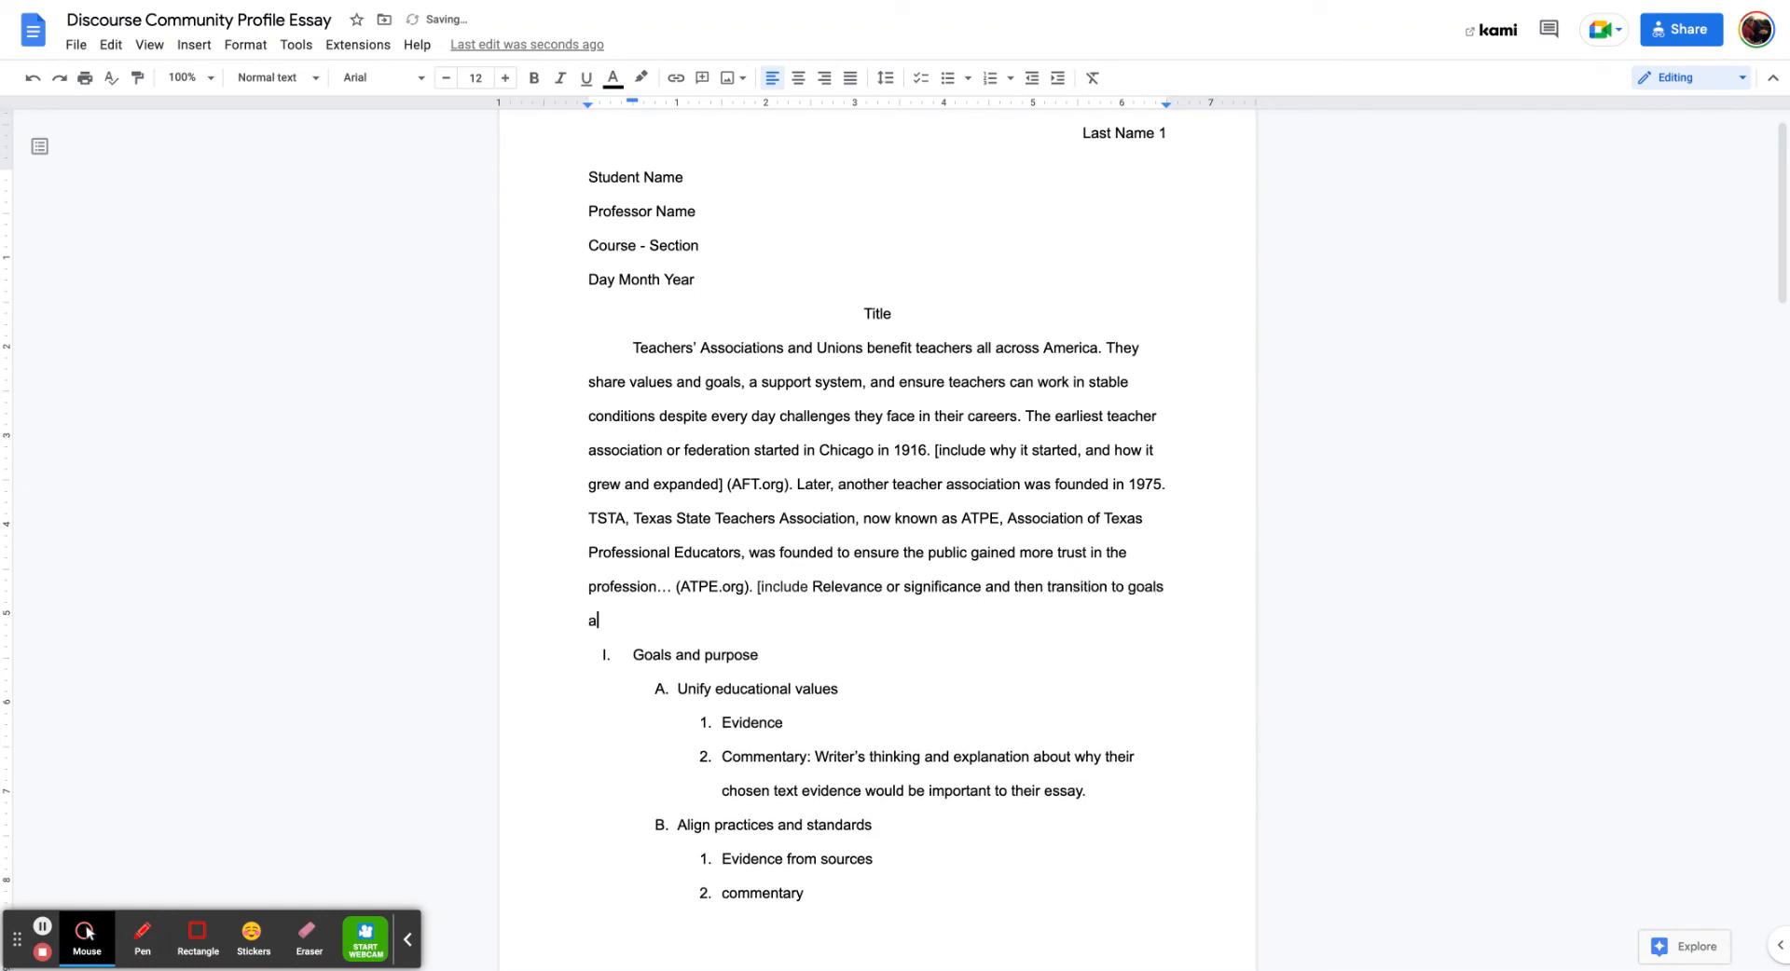
type("nd purpose]")
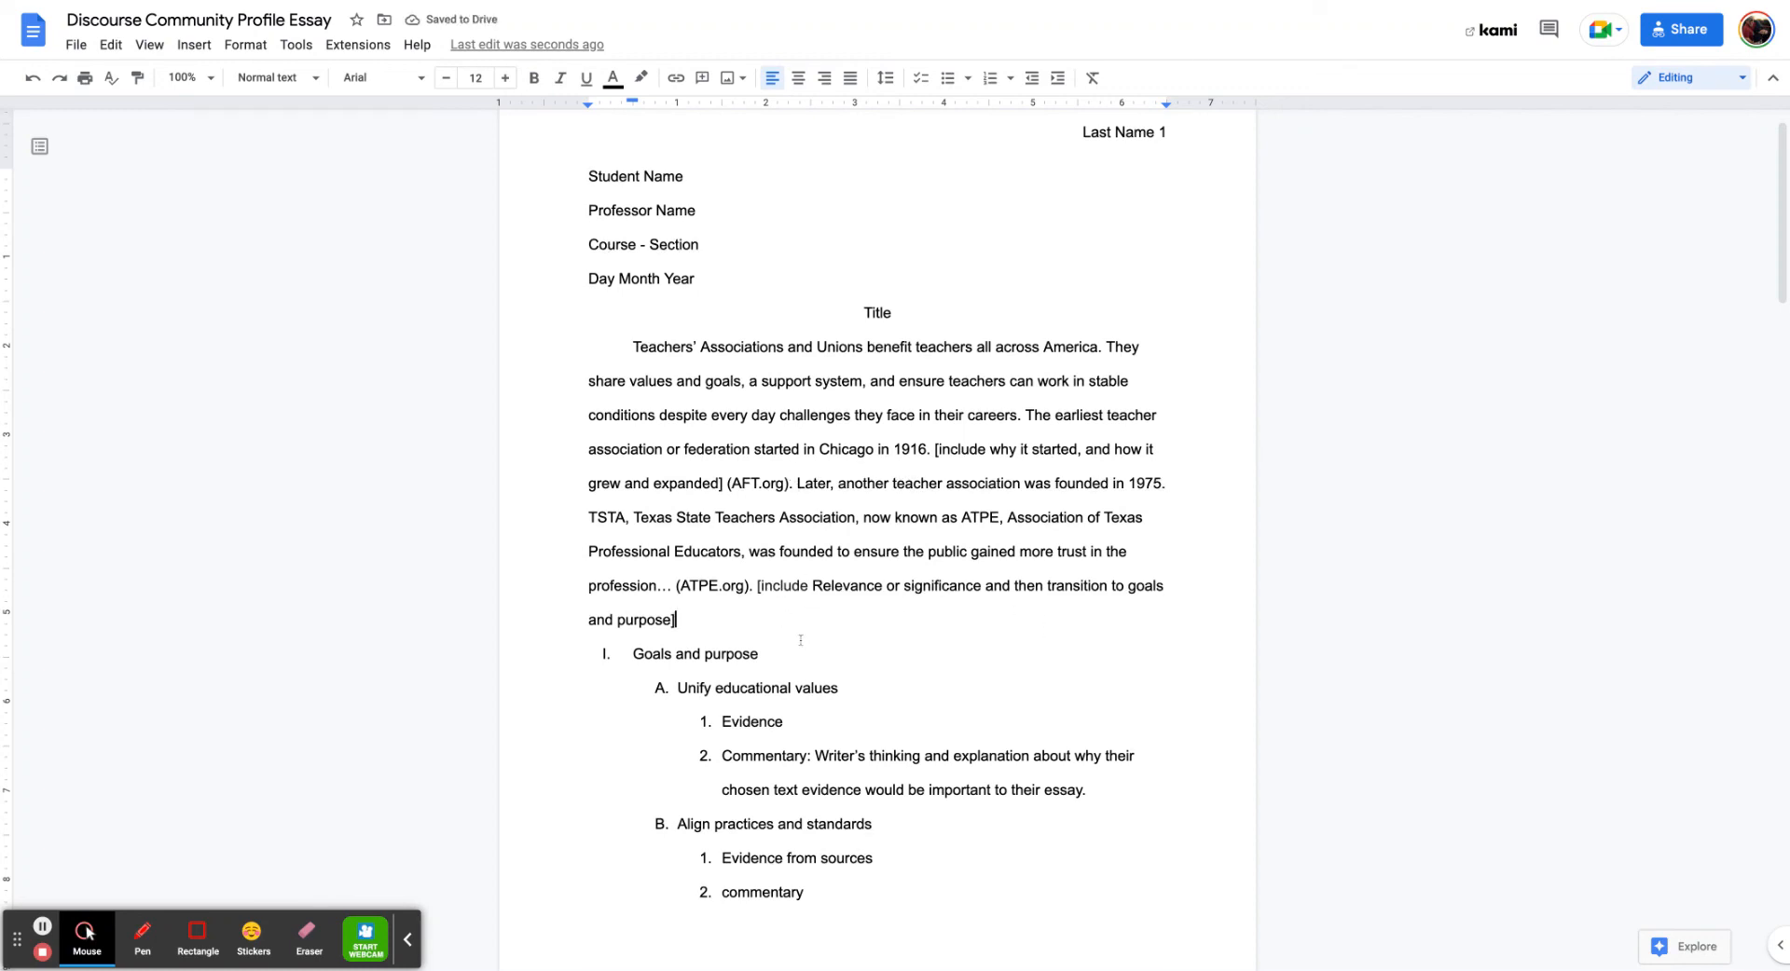
Review the evidence and commentary items under "Goals and purpose" and the bracketed placeholder ending the introduction
scroll(701, 622, "down", 2)
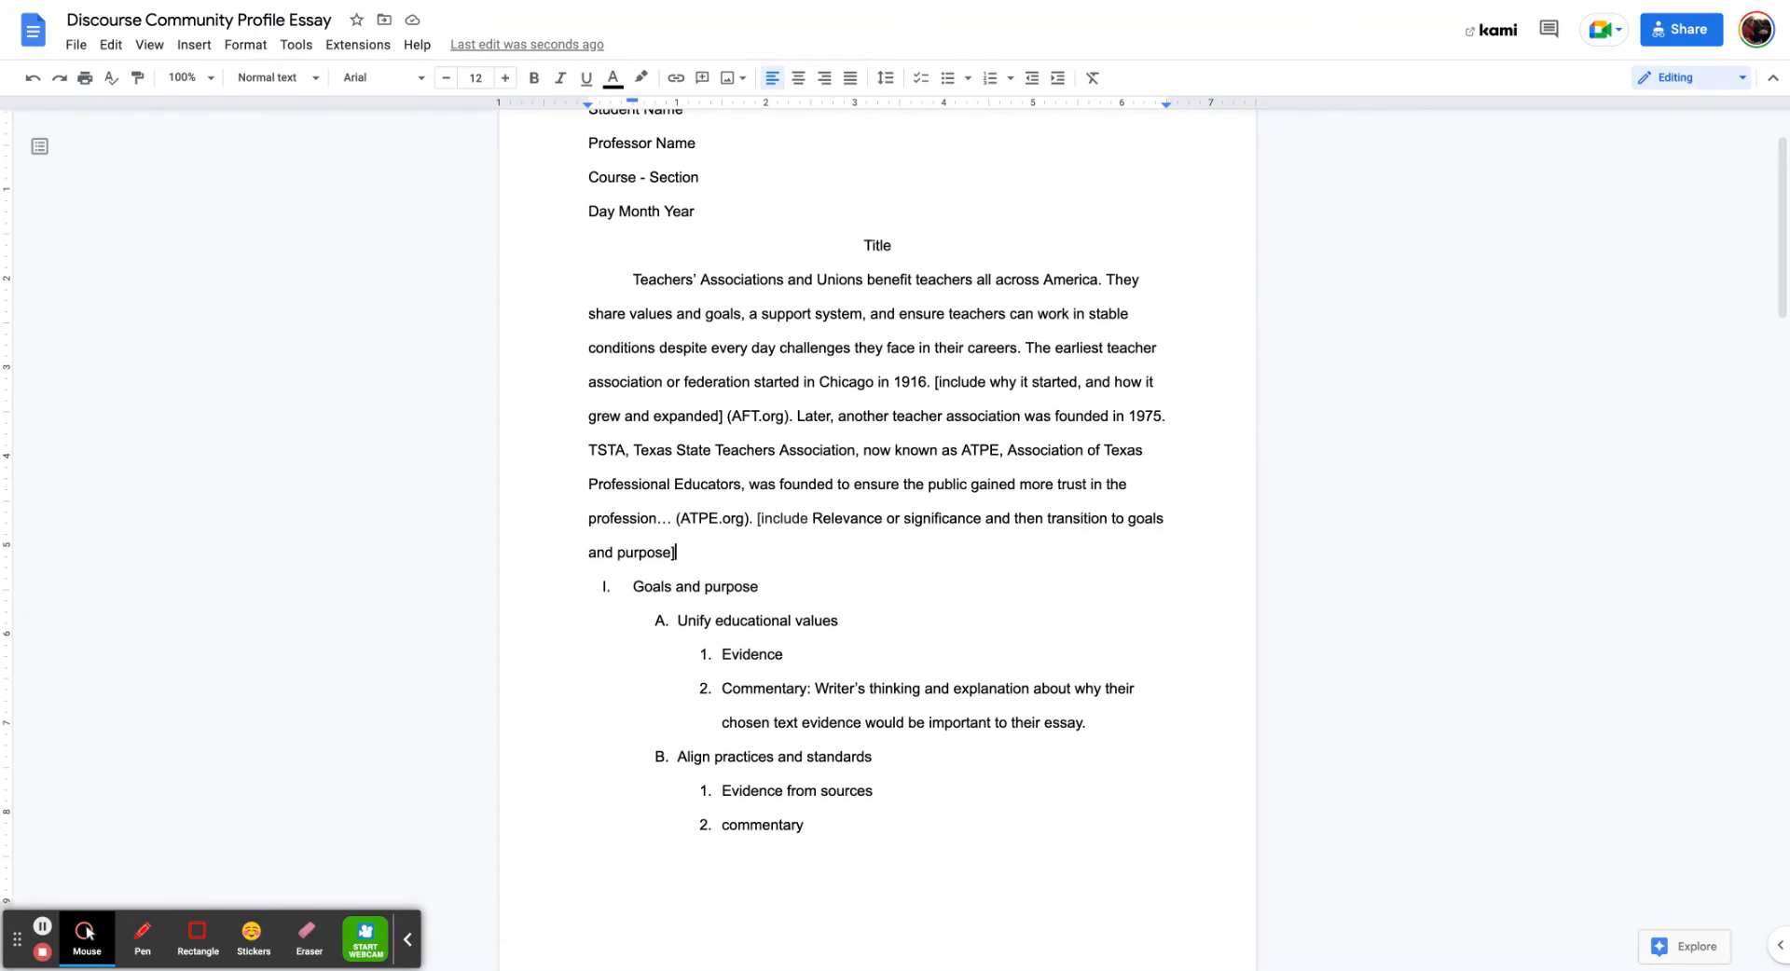
scroll(877, 541, "down", 3)
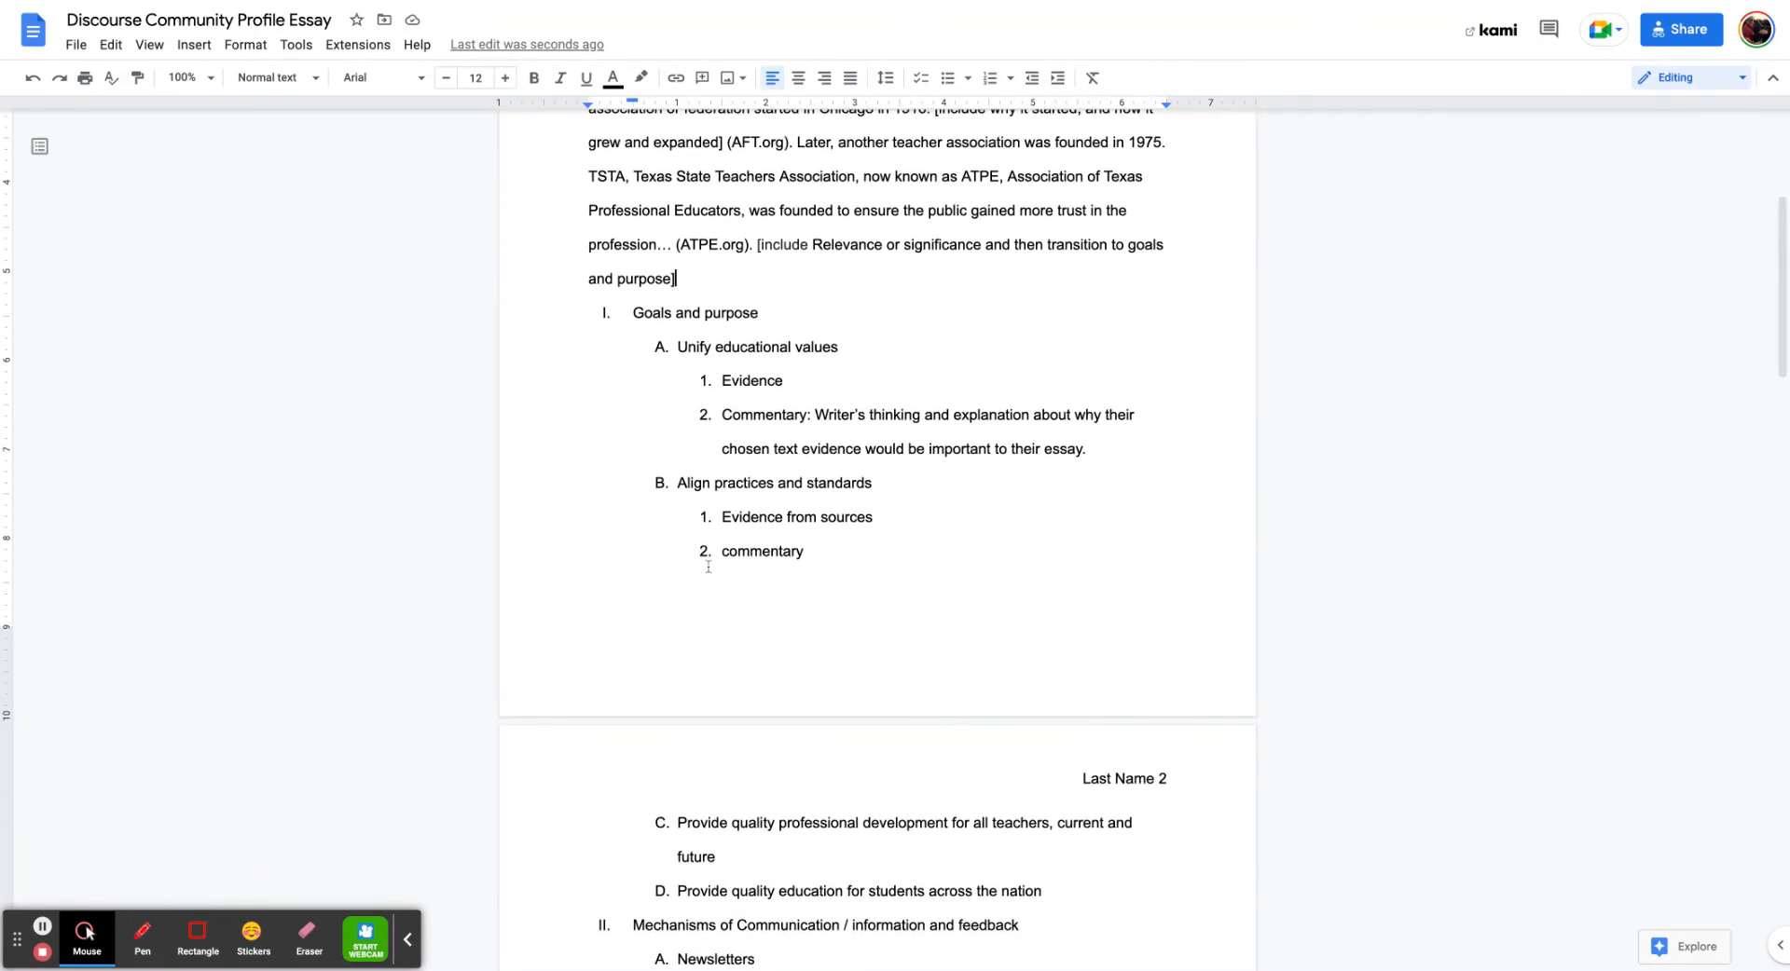
left_click_drag(804, 380, 721, 382)
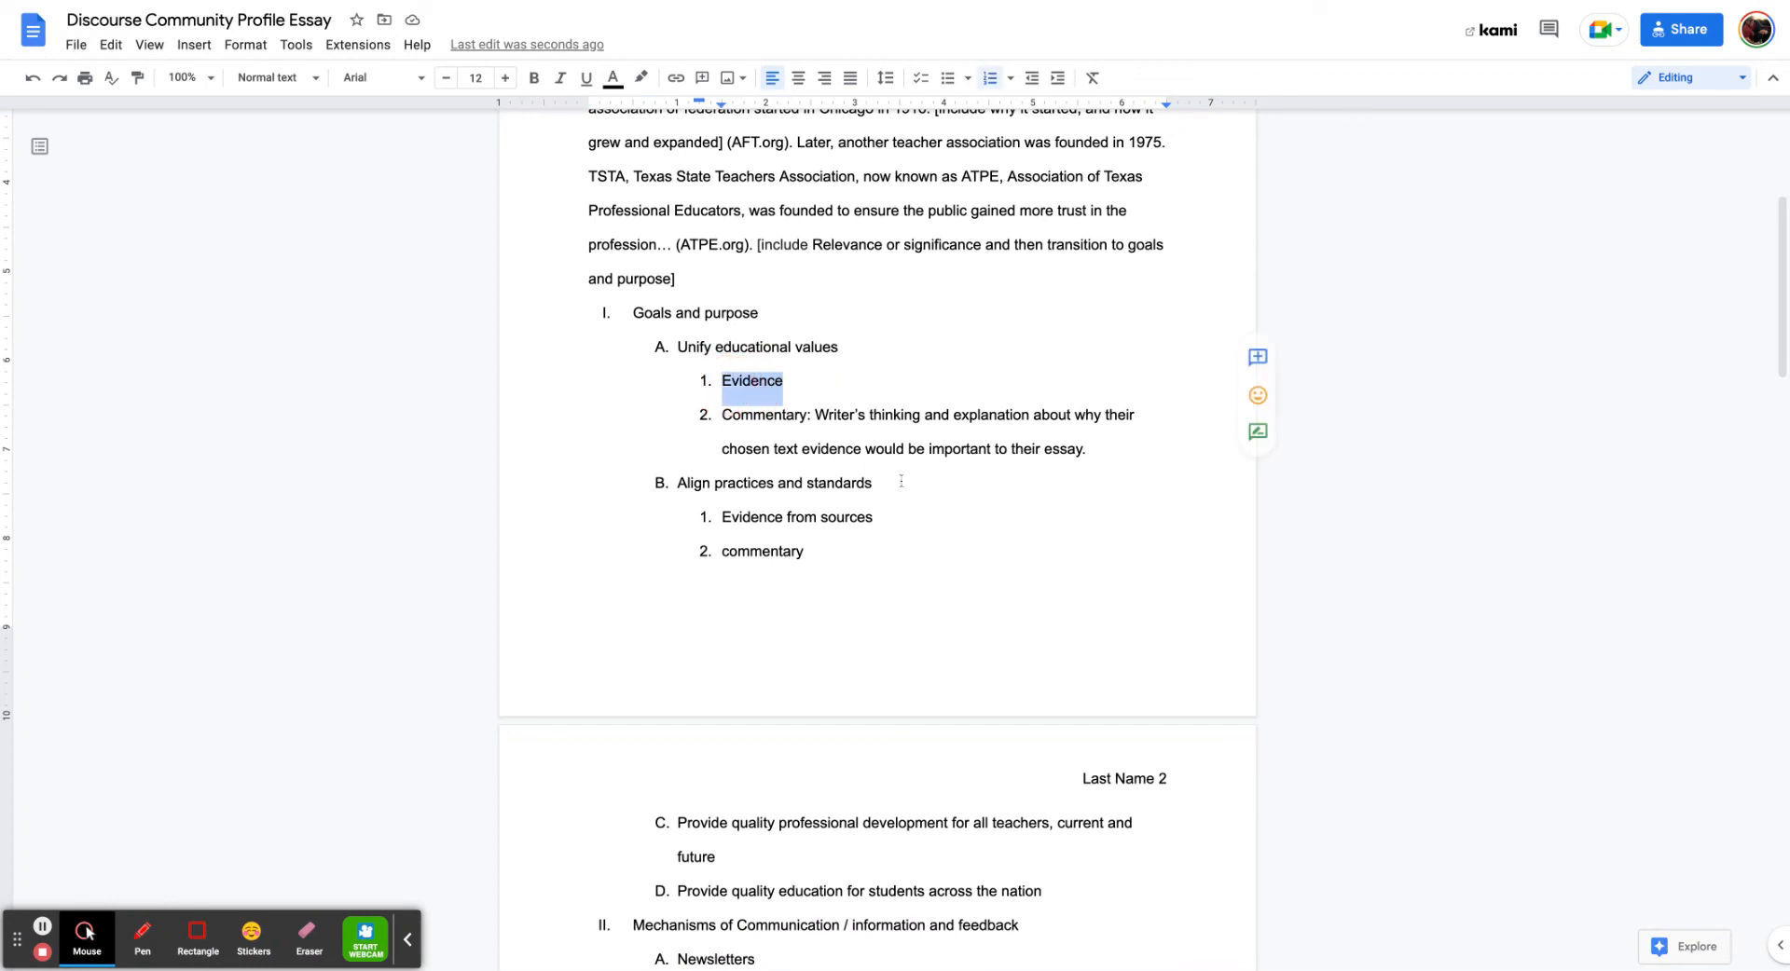
left_click_drag(1099, 429, 733, 422)
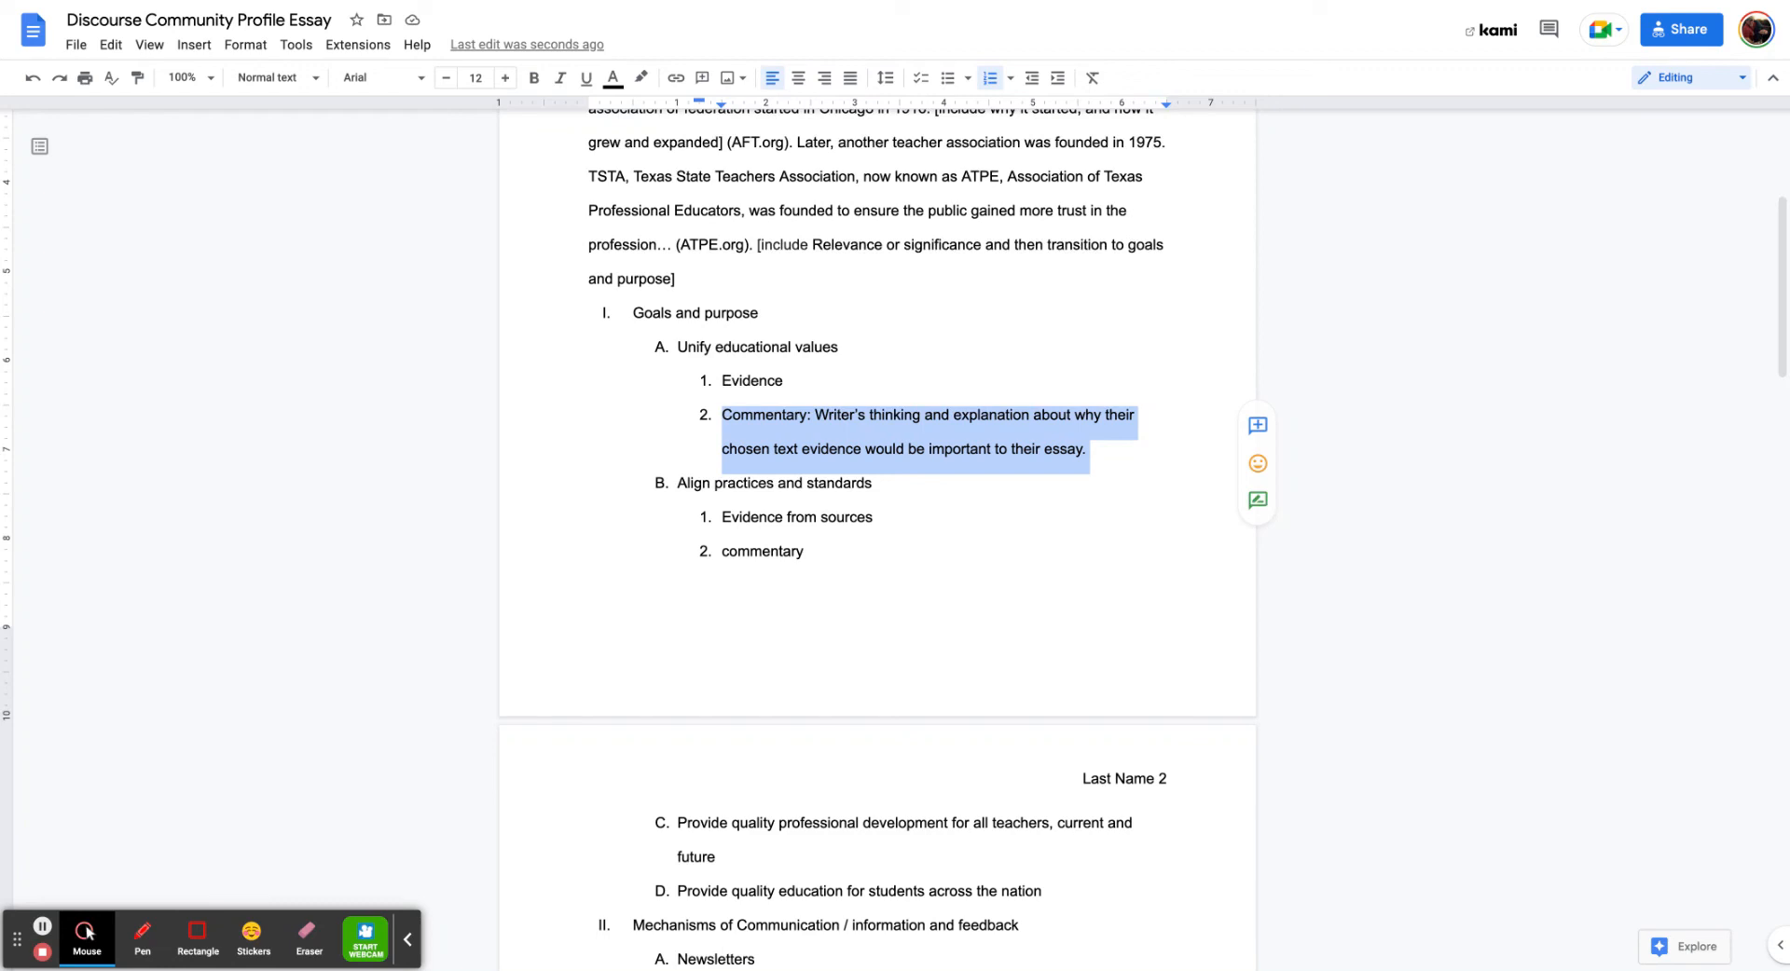
scroll(876, 537, "up", 5)
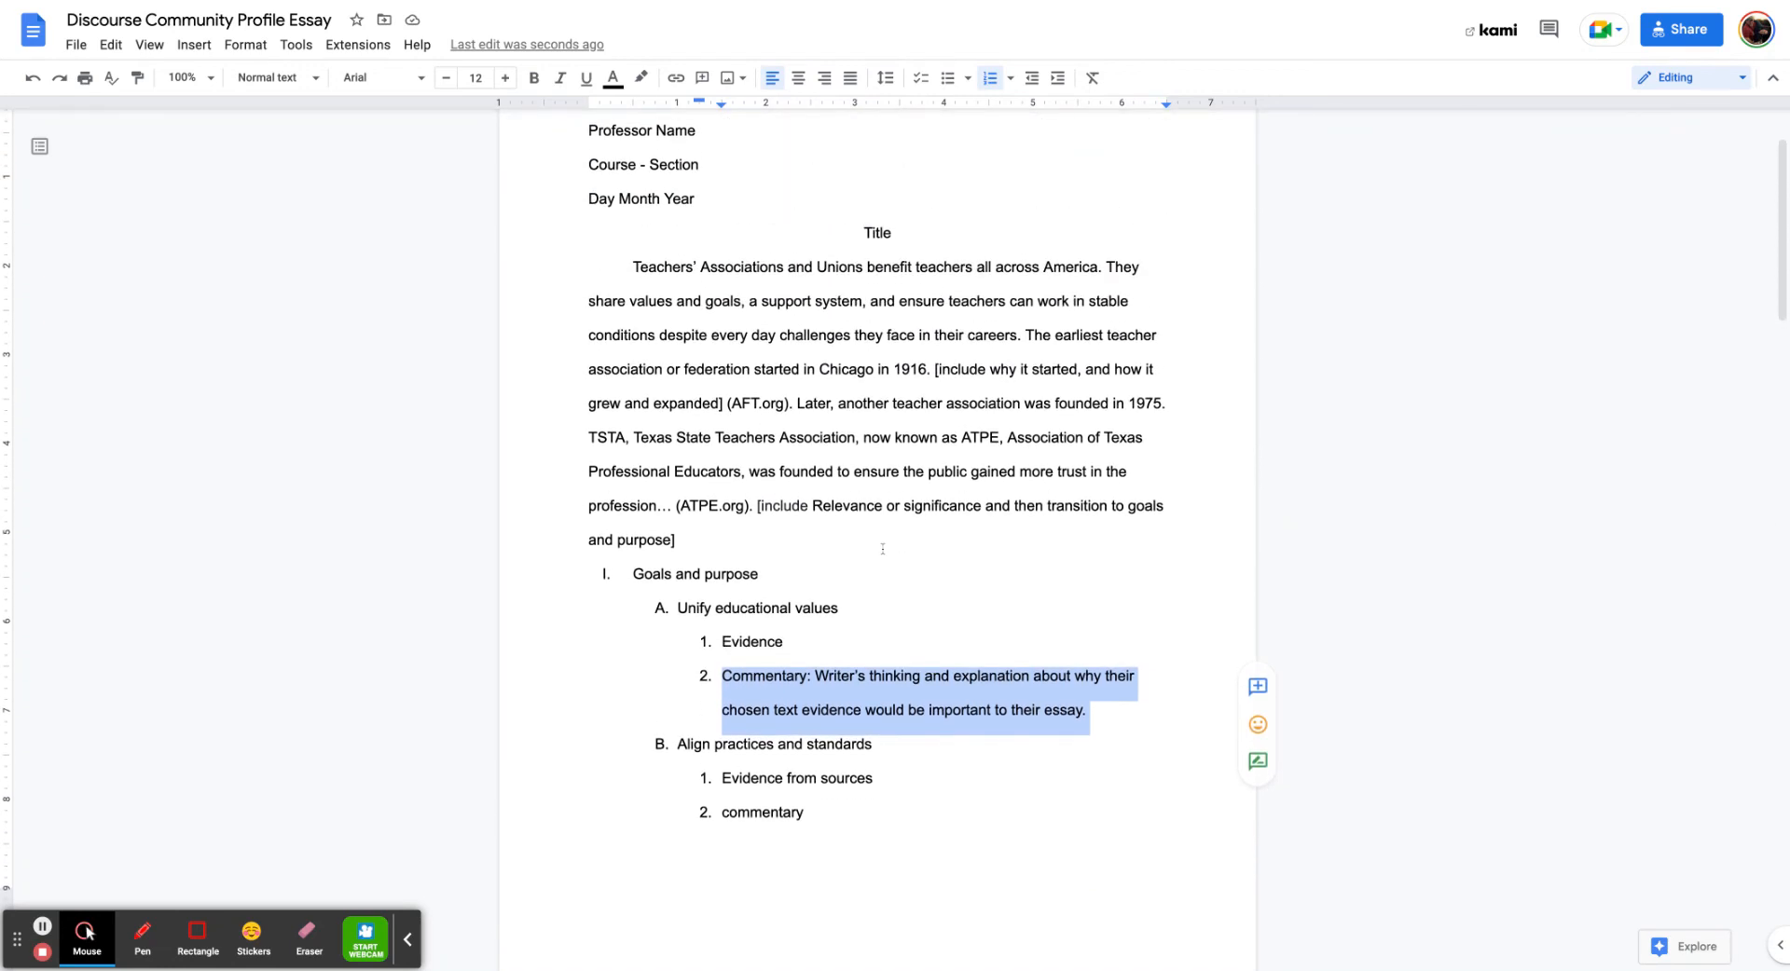
left_click_drag(755, 512, 842, 563)
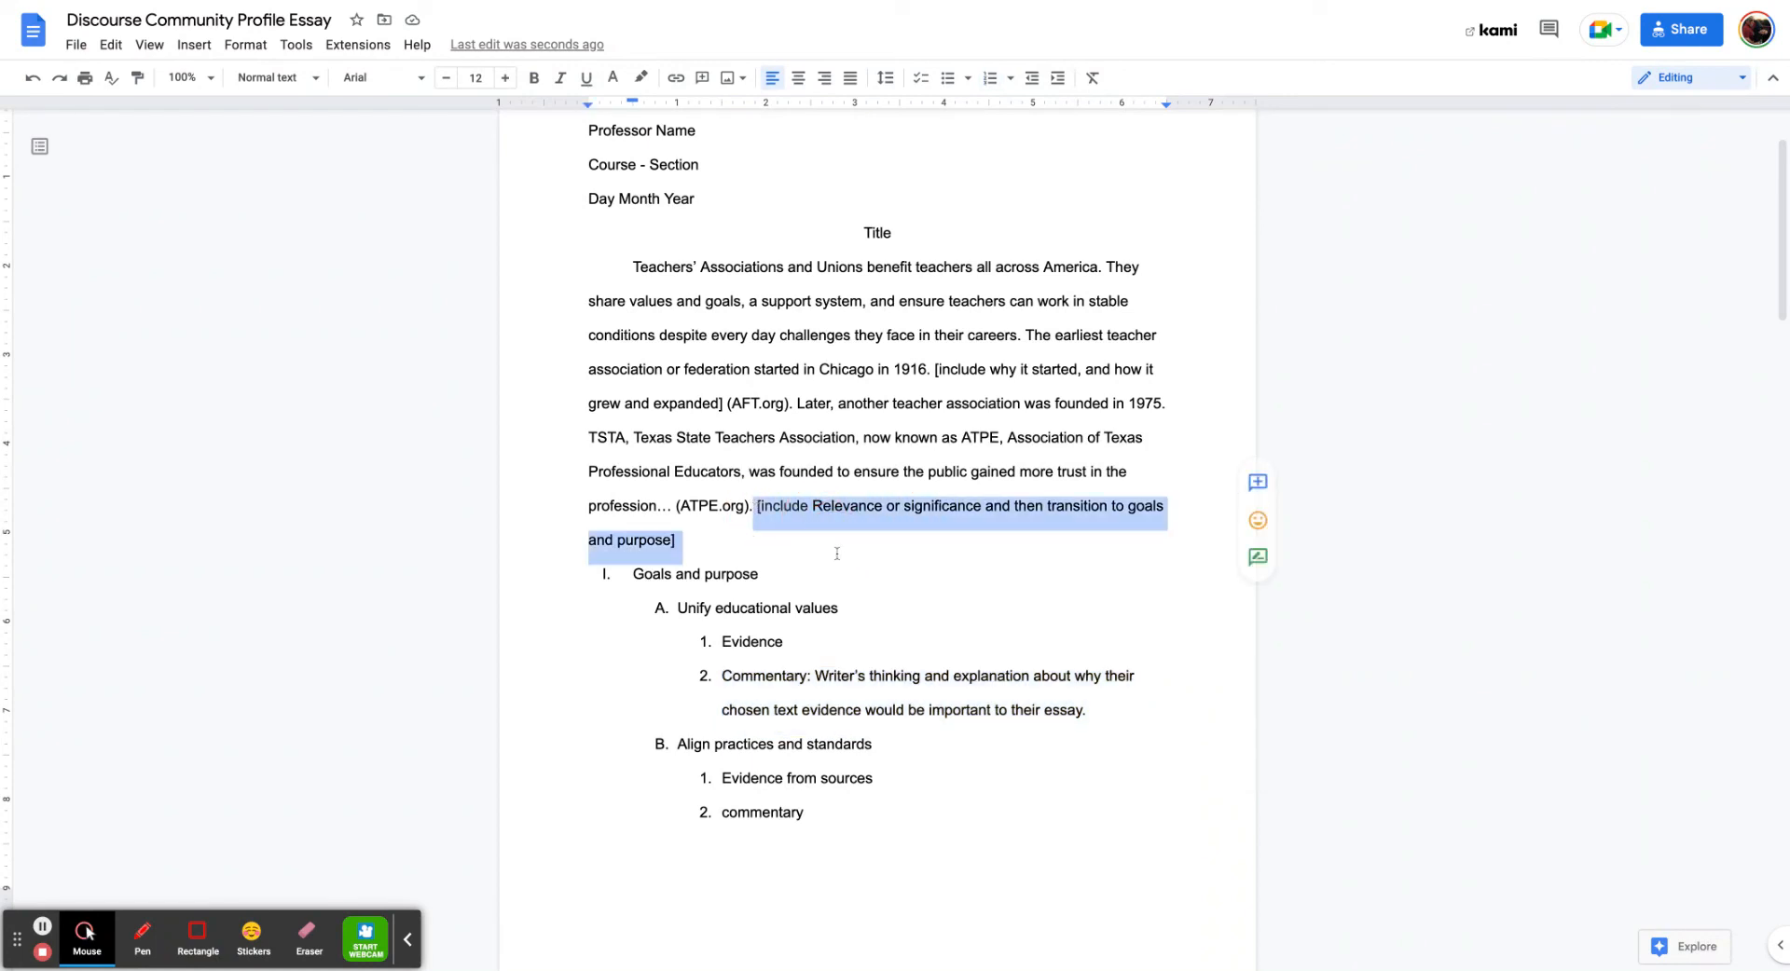
Highlight in yellow both bracketed placeholders in the introduction: the relevance and transition note and the "include why it started, and how it grew and expanded" note
left_click(641, 77)
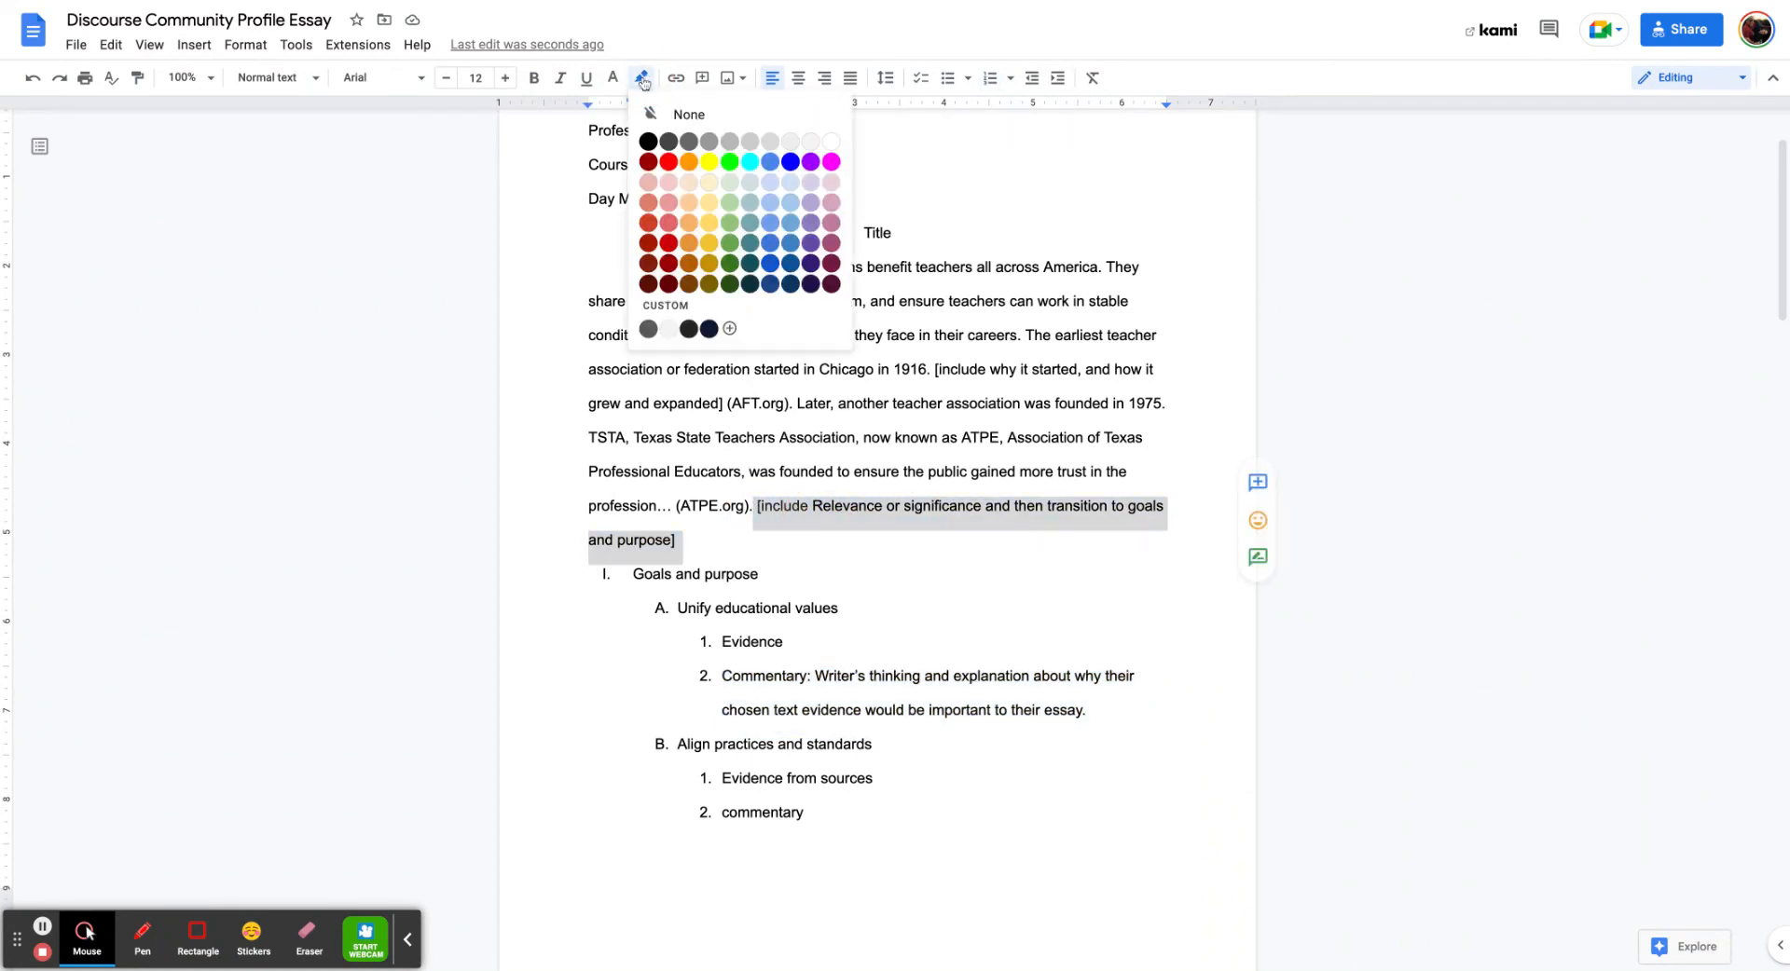
left_click(707, 173)
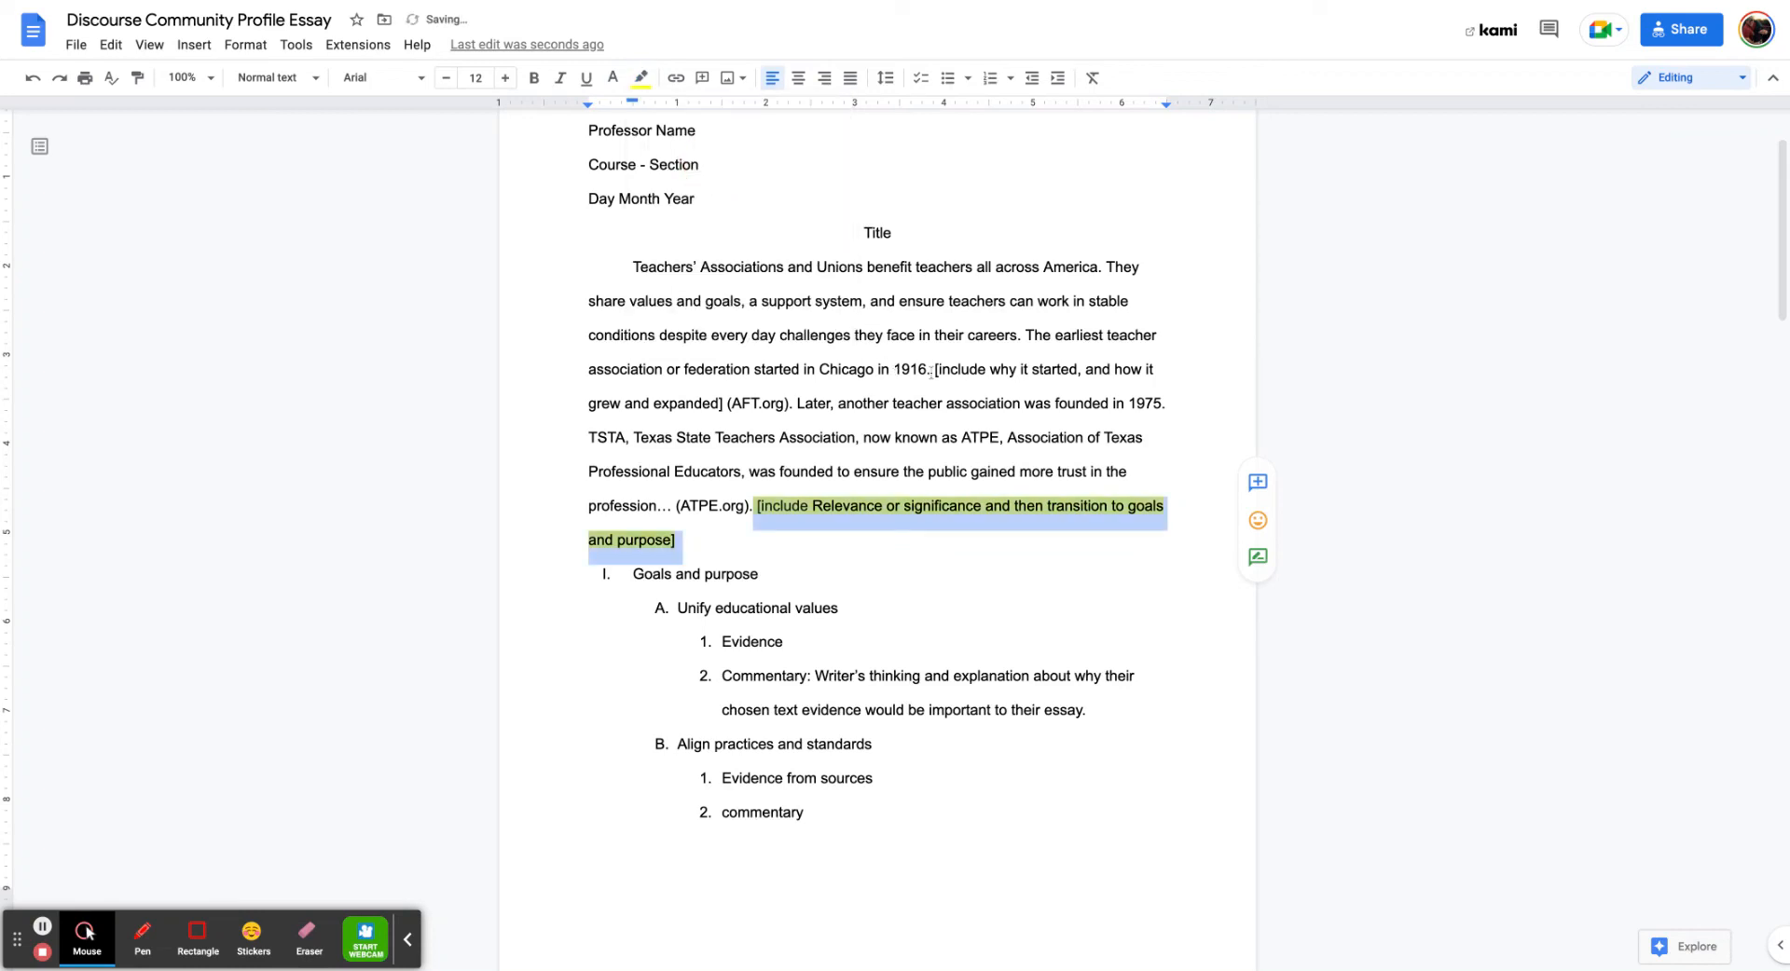
left_click_drag(931, 370, 727, 403)
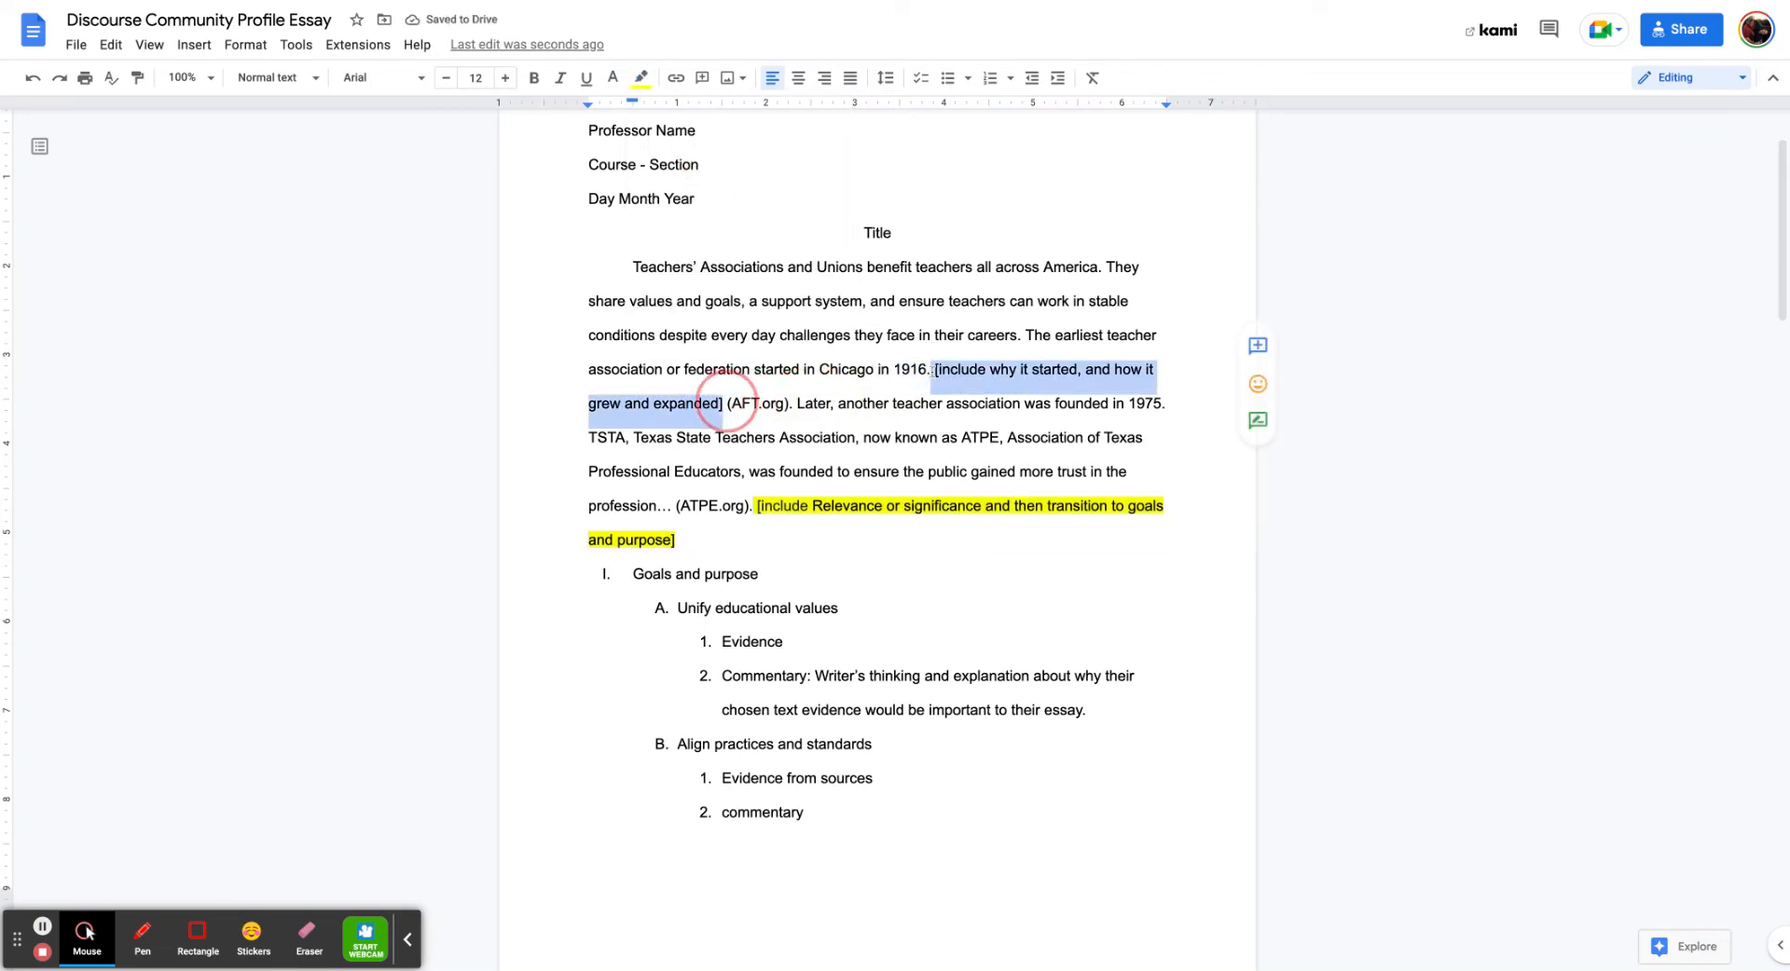
left_click(641, 81)
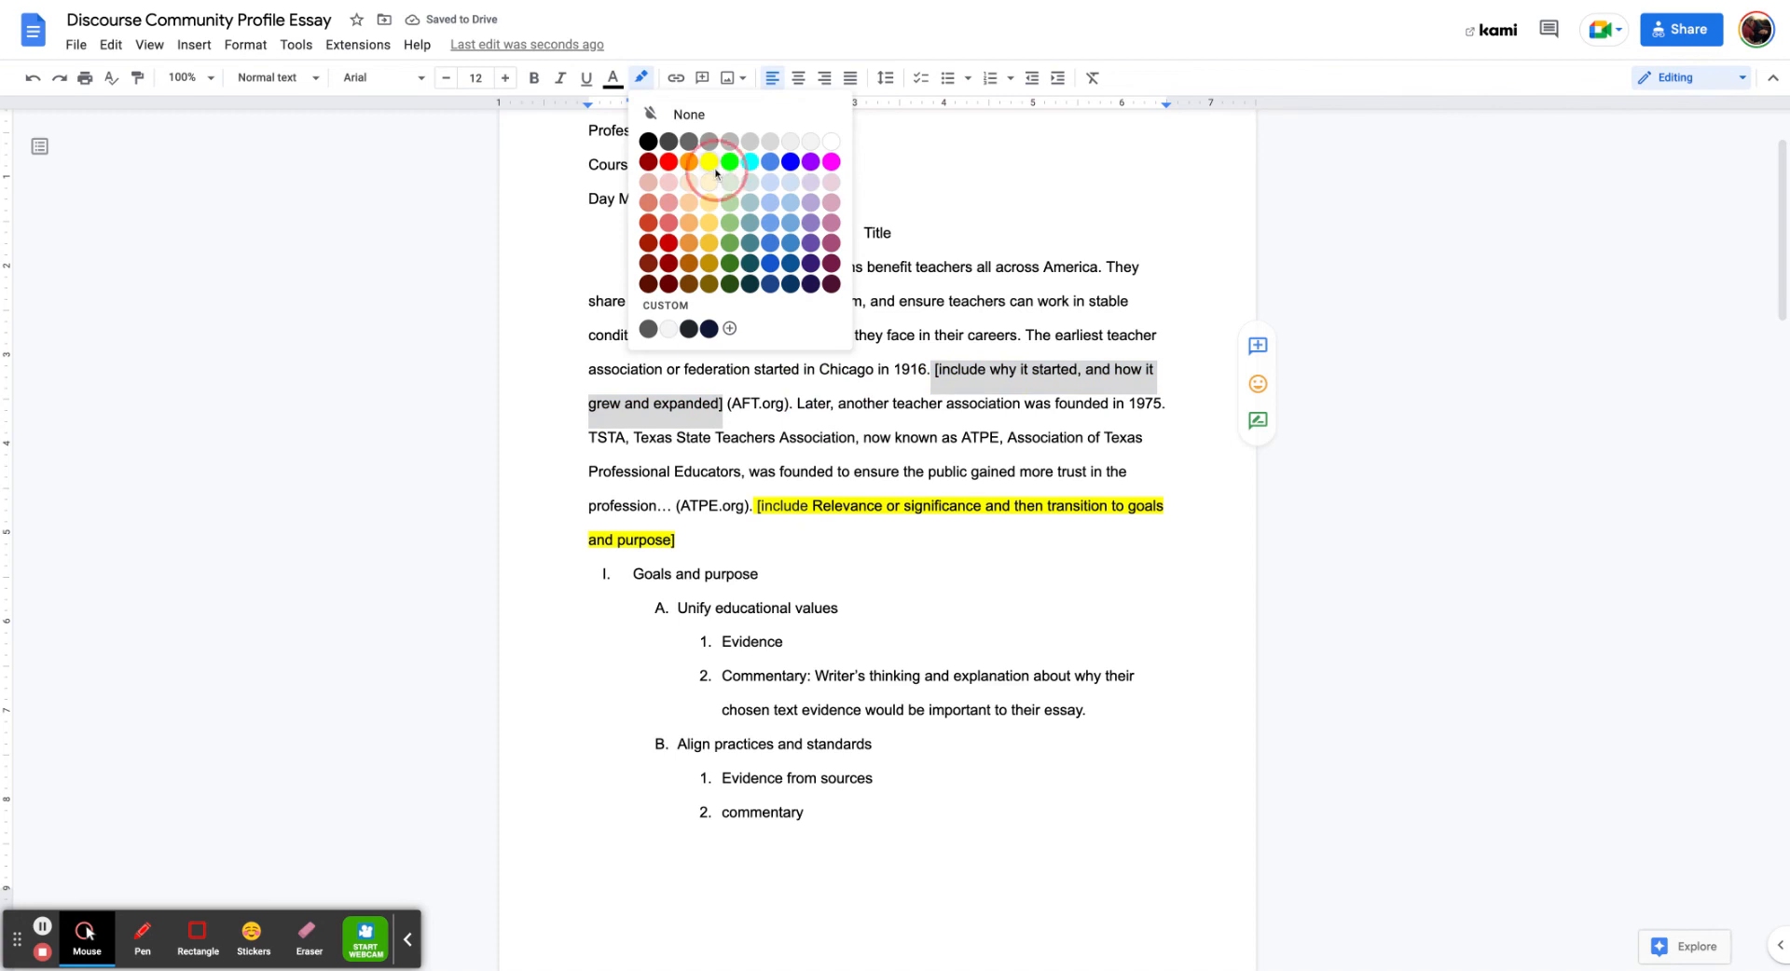
left_click(712, 175)
Review the introduction with its placeholders and the outline from "Goals and purpose" to "Mechanisms of Communication / information and feedback"
scroll(1035, 606, "down", 2)
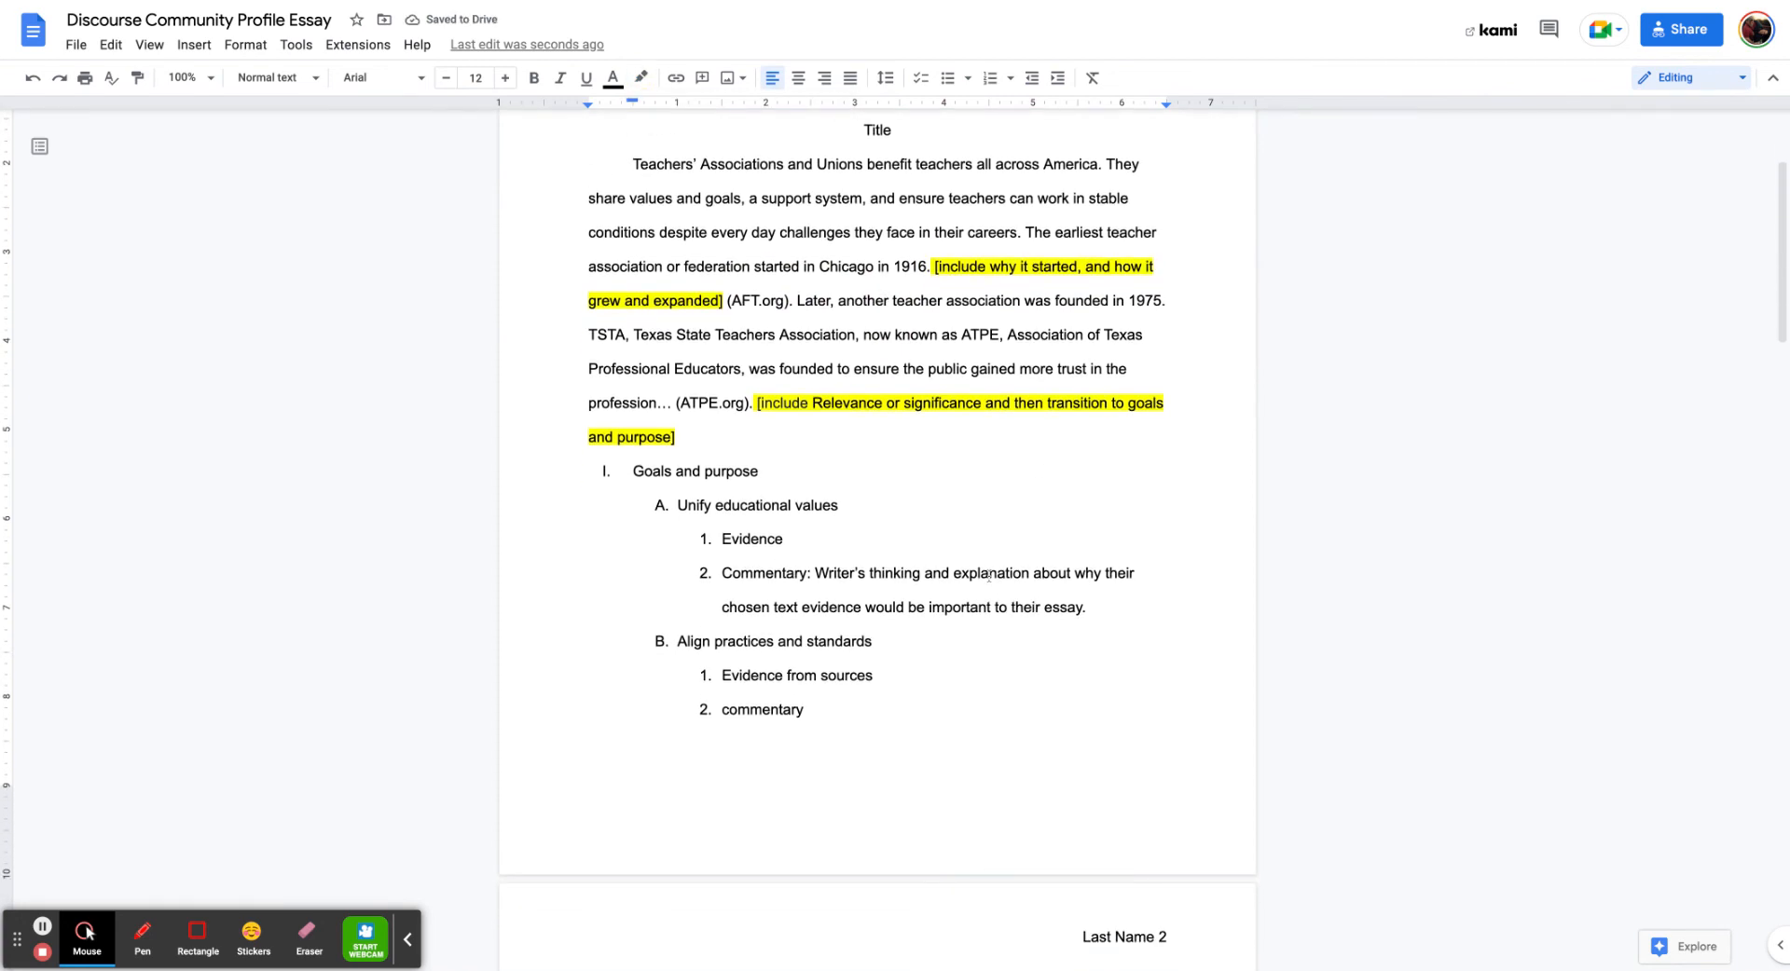
scroll(953, 555, "up", 1)
scroll(953, 555, "down", 3)
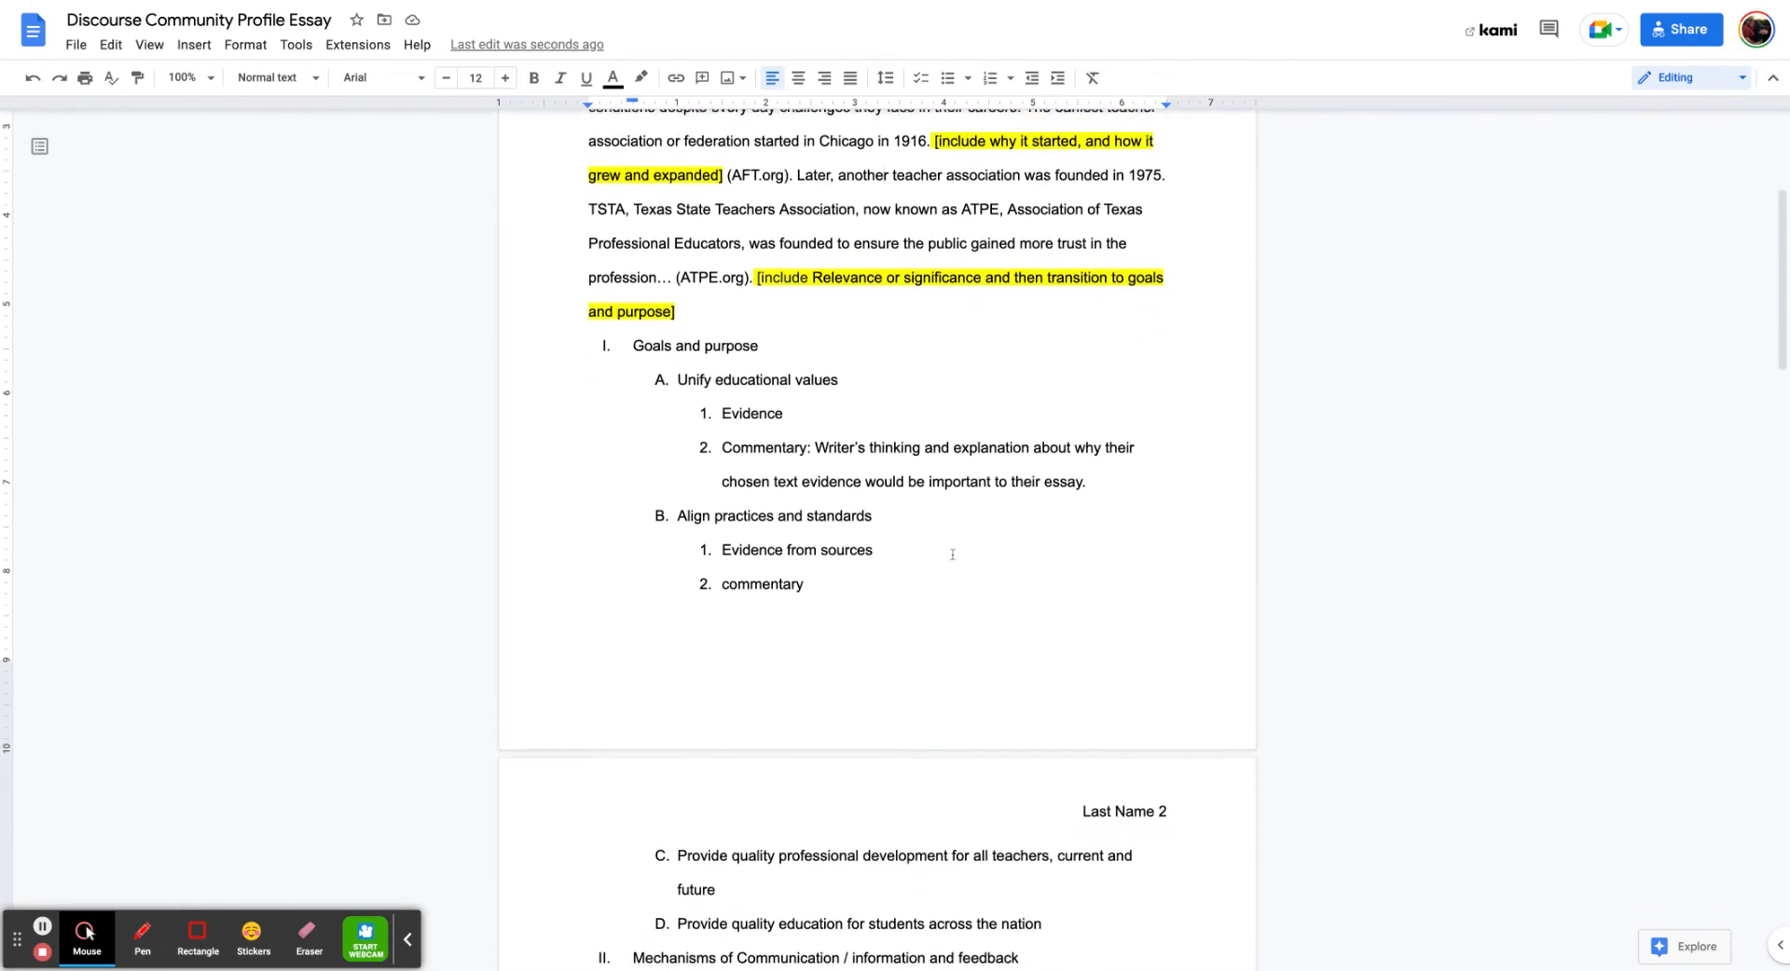
scroll(952, 555, "down", 4)
scroll(913, 279, "up", 3)
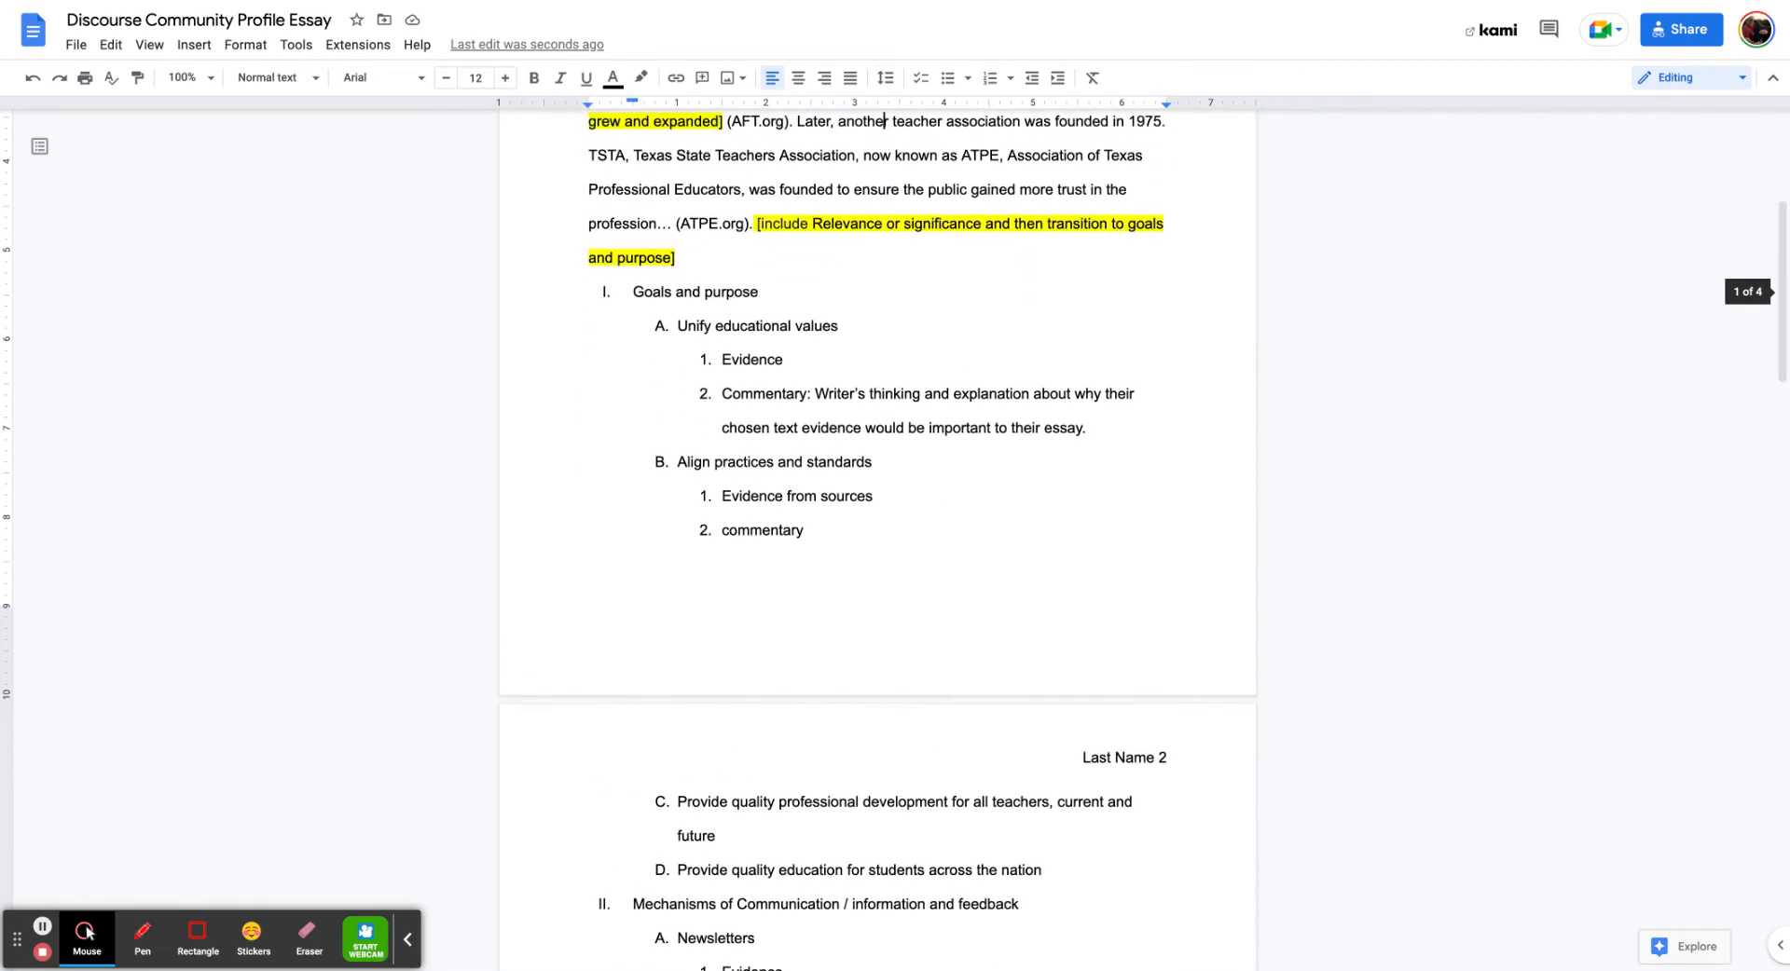
scroll(913, 466, "up", 5)
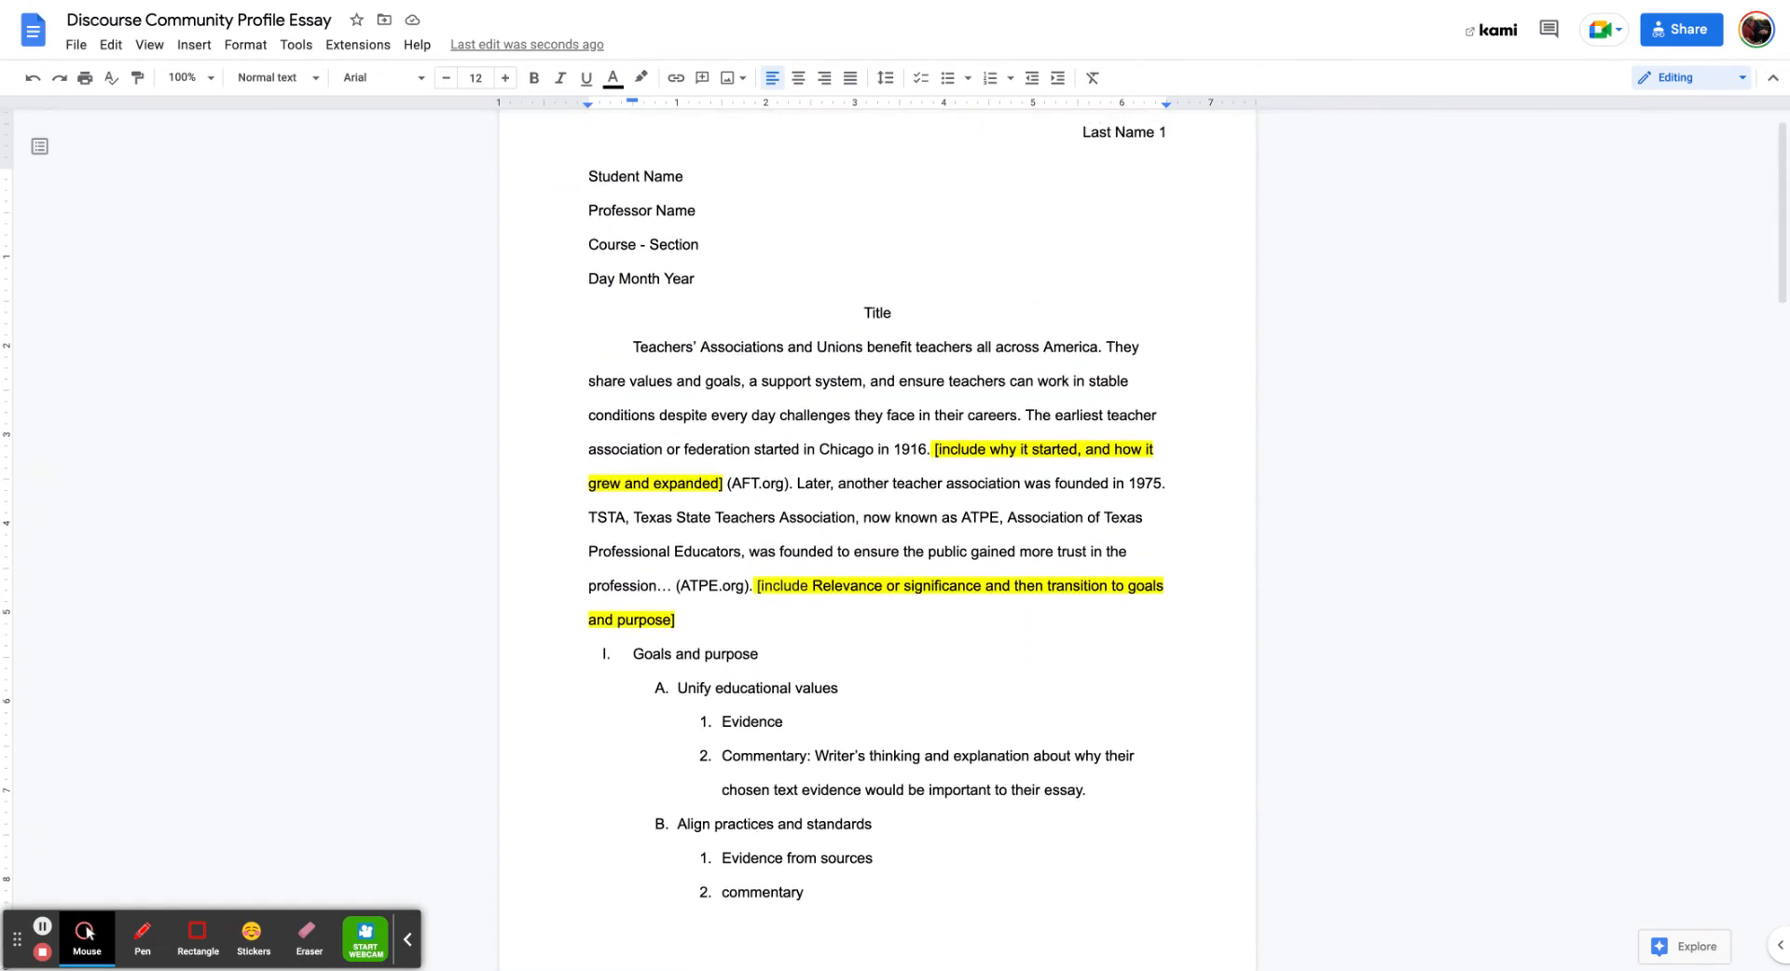
scroll(876, 532, "up", 1)
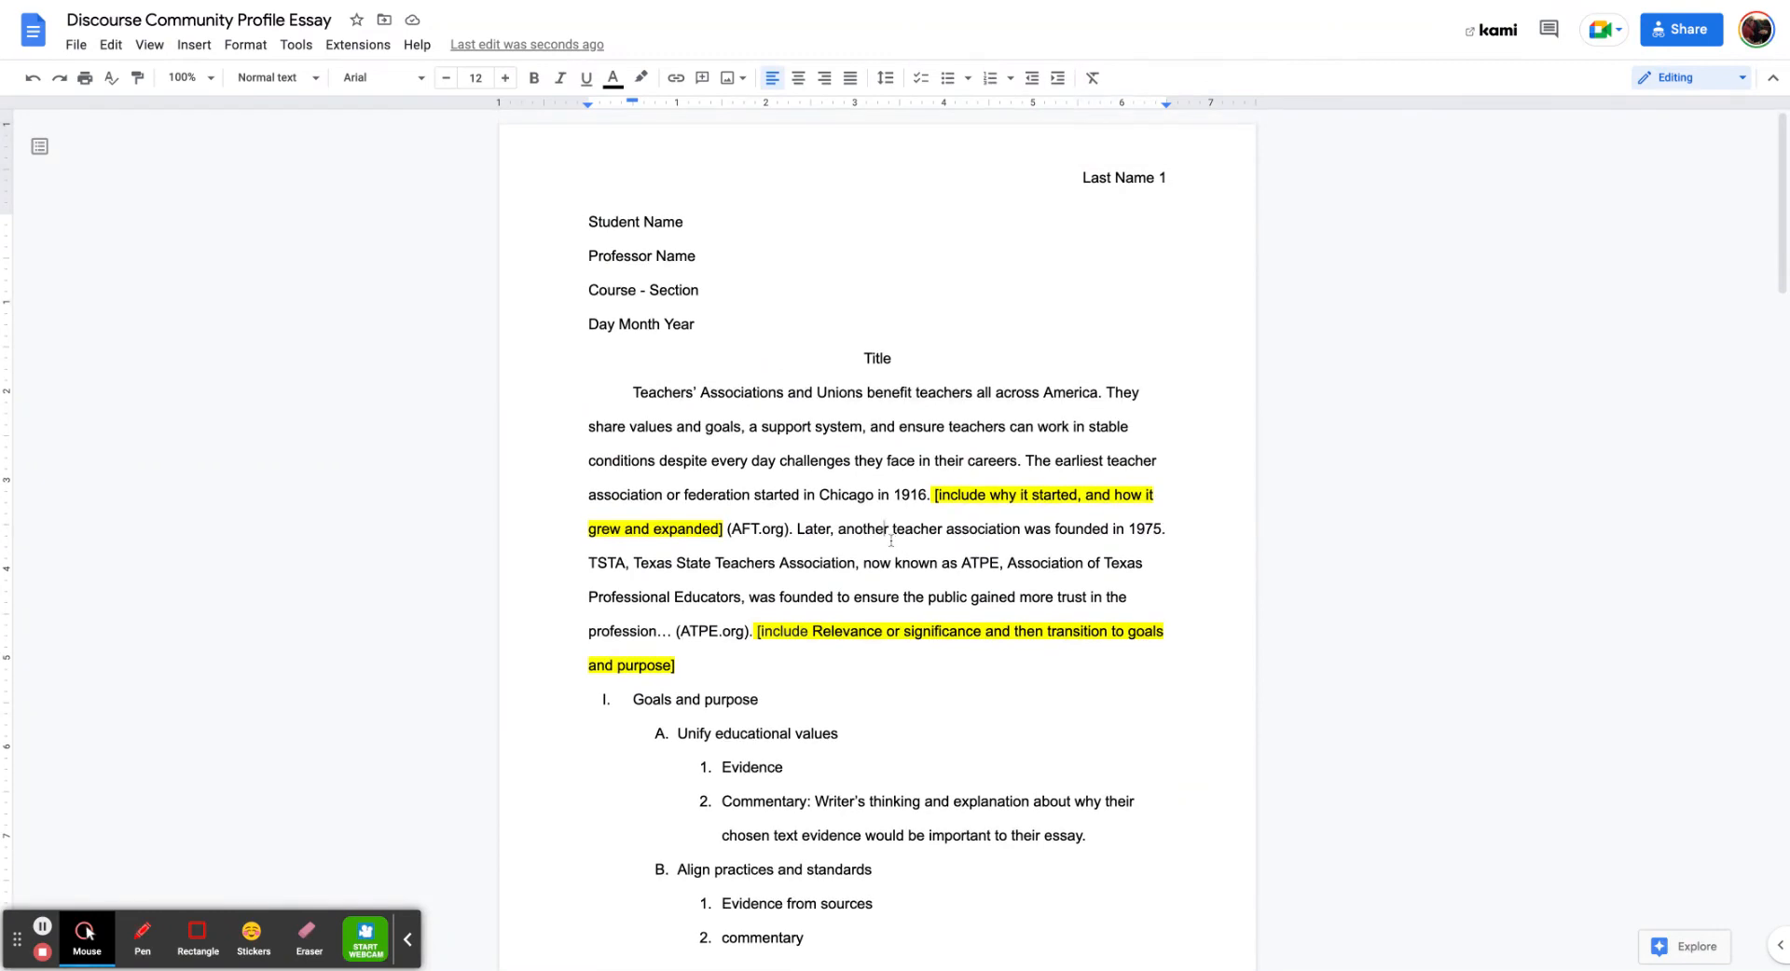